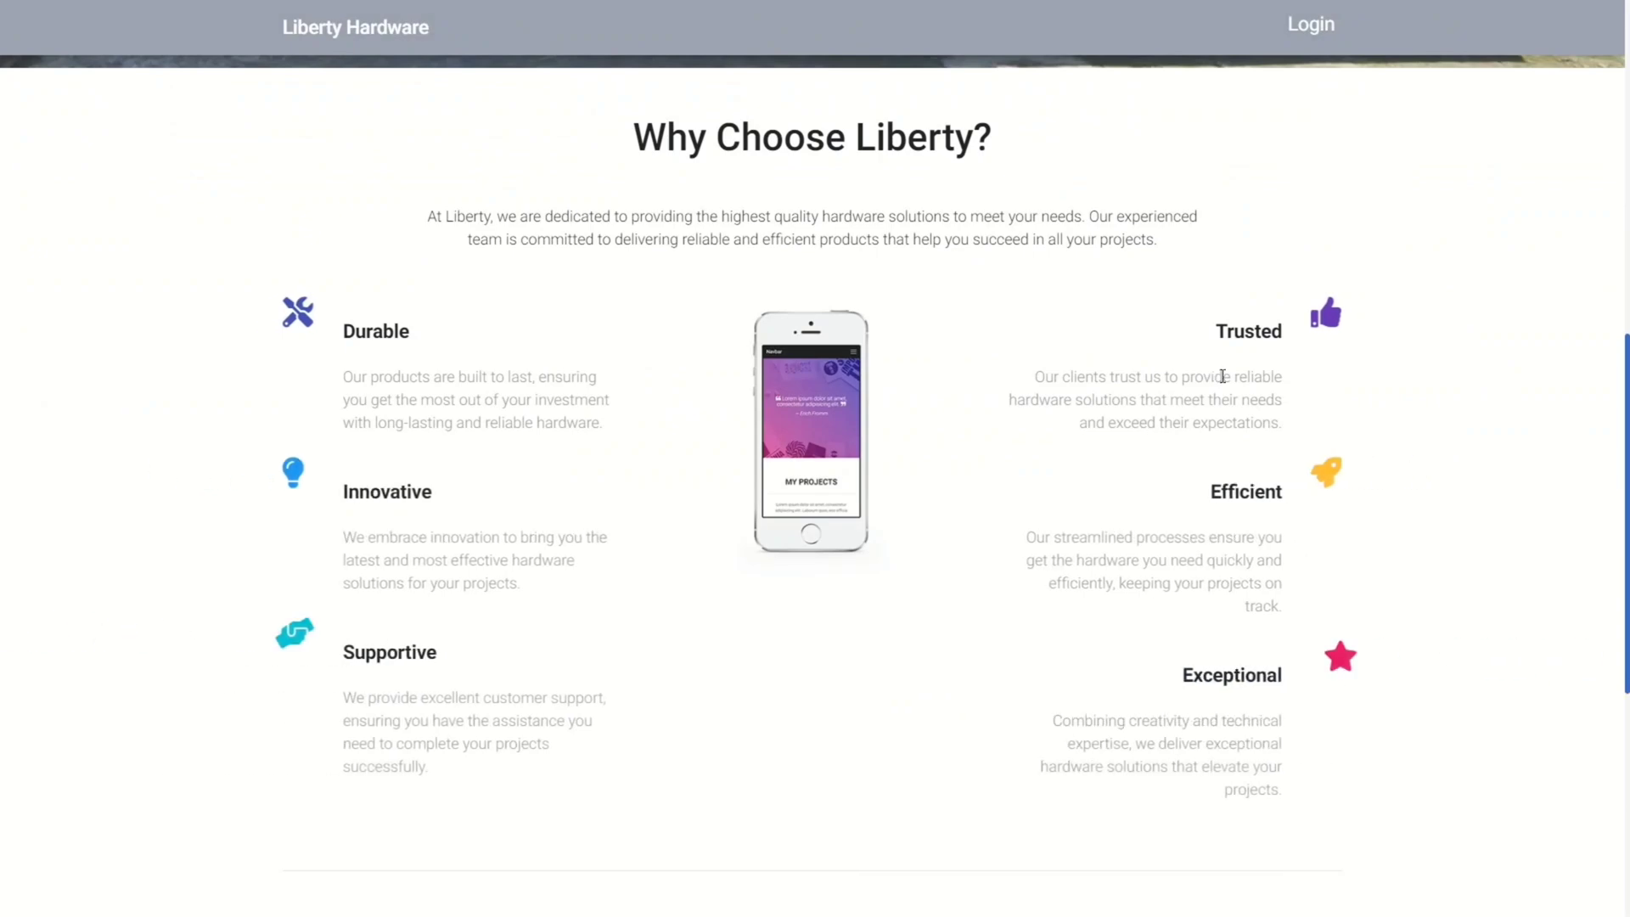
Open the login page from the Liberty Hardware landing page and sign in with the administrator's email and password.
{"action": "scroll", "coordinate": [1220, 374], "scroll_direction": "down", "scroll_amount": 5}
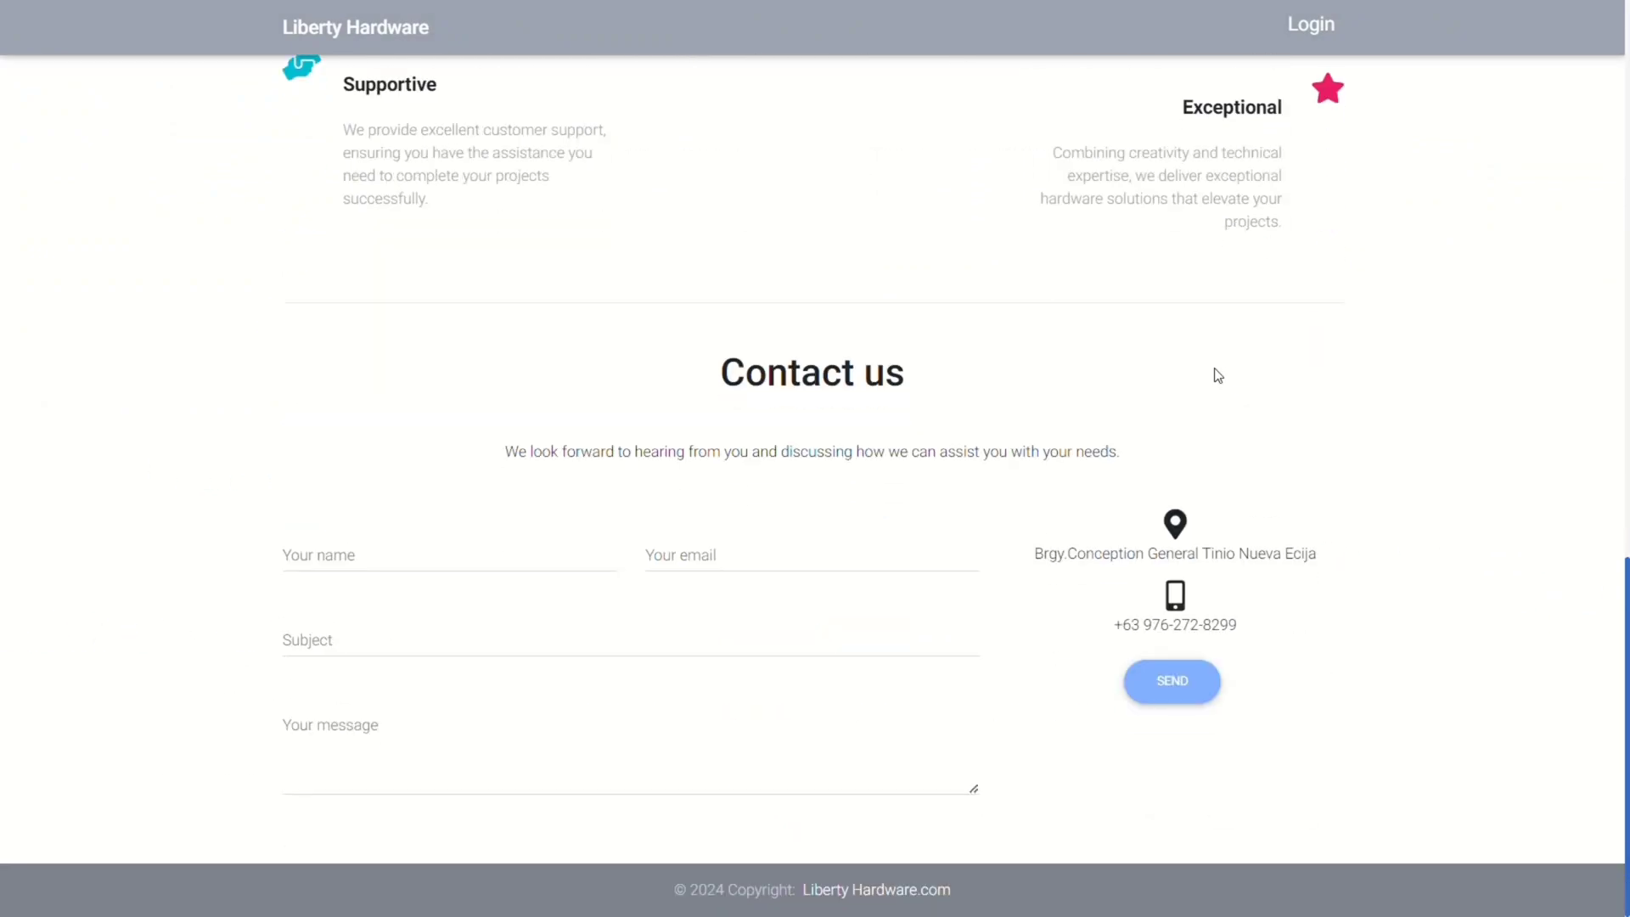
{"action": "scroll", "coordinate": [1011, 388], "scroll_direction": "up", "scroll_amount": 10}
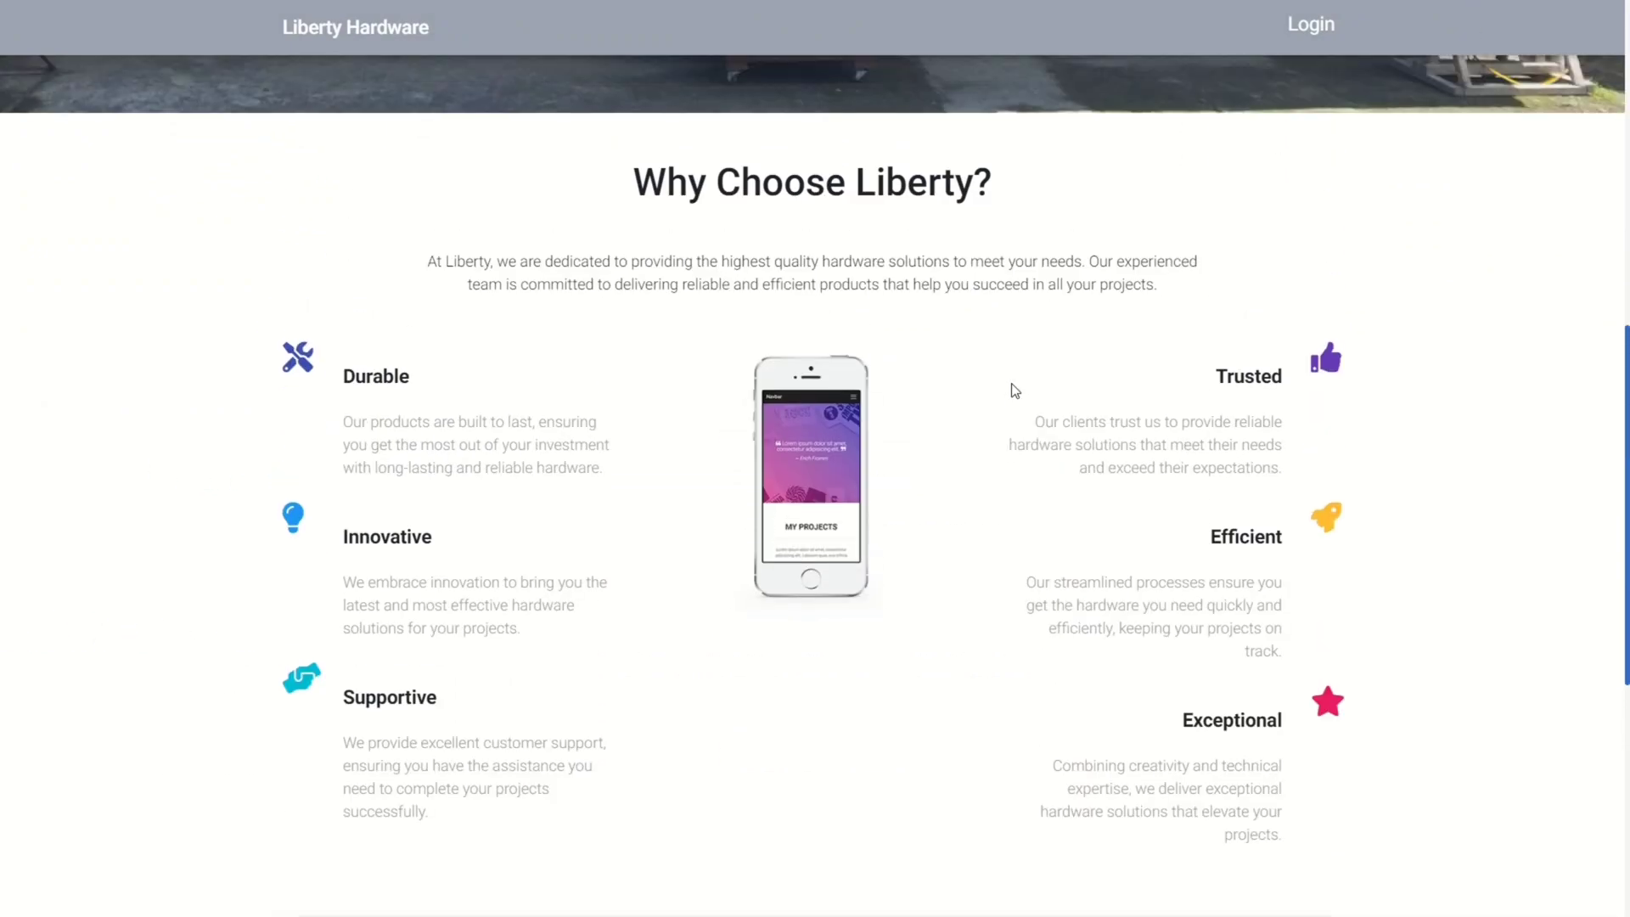
{"action": "scroll", "coordinate": [1011, 383], "scroll_direction": "up", "scroll_amount": 4}
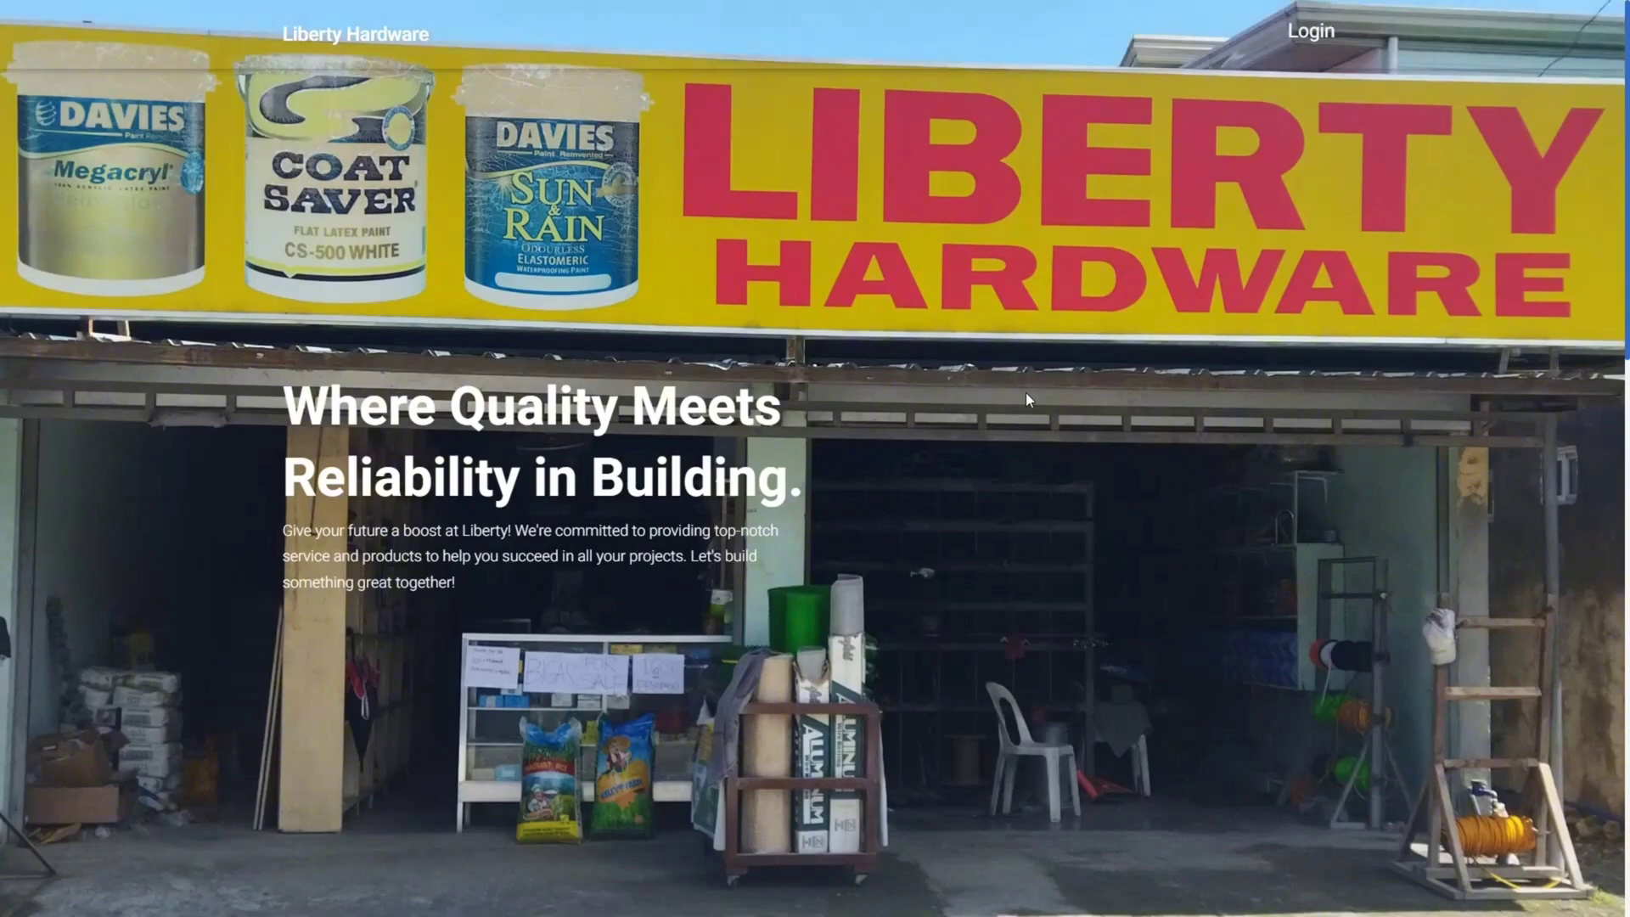
{"action": "left_click", "coordinate": [1311, 36]}
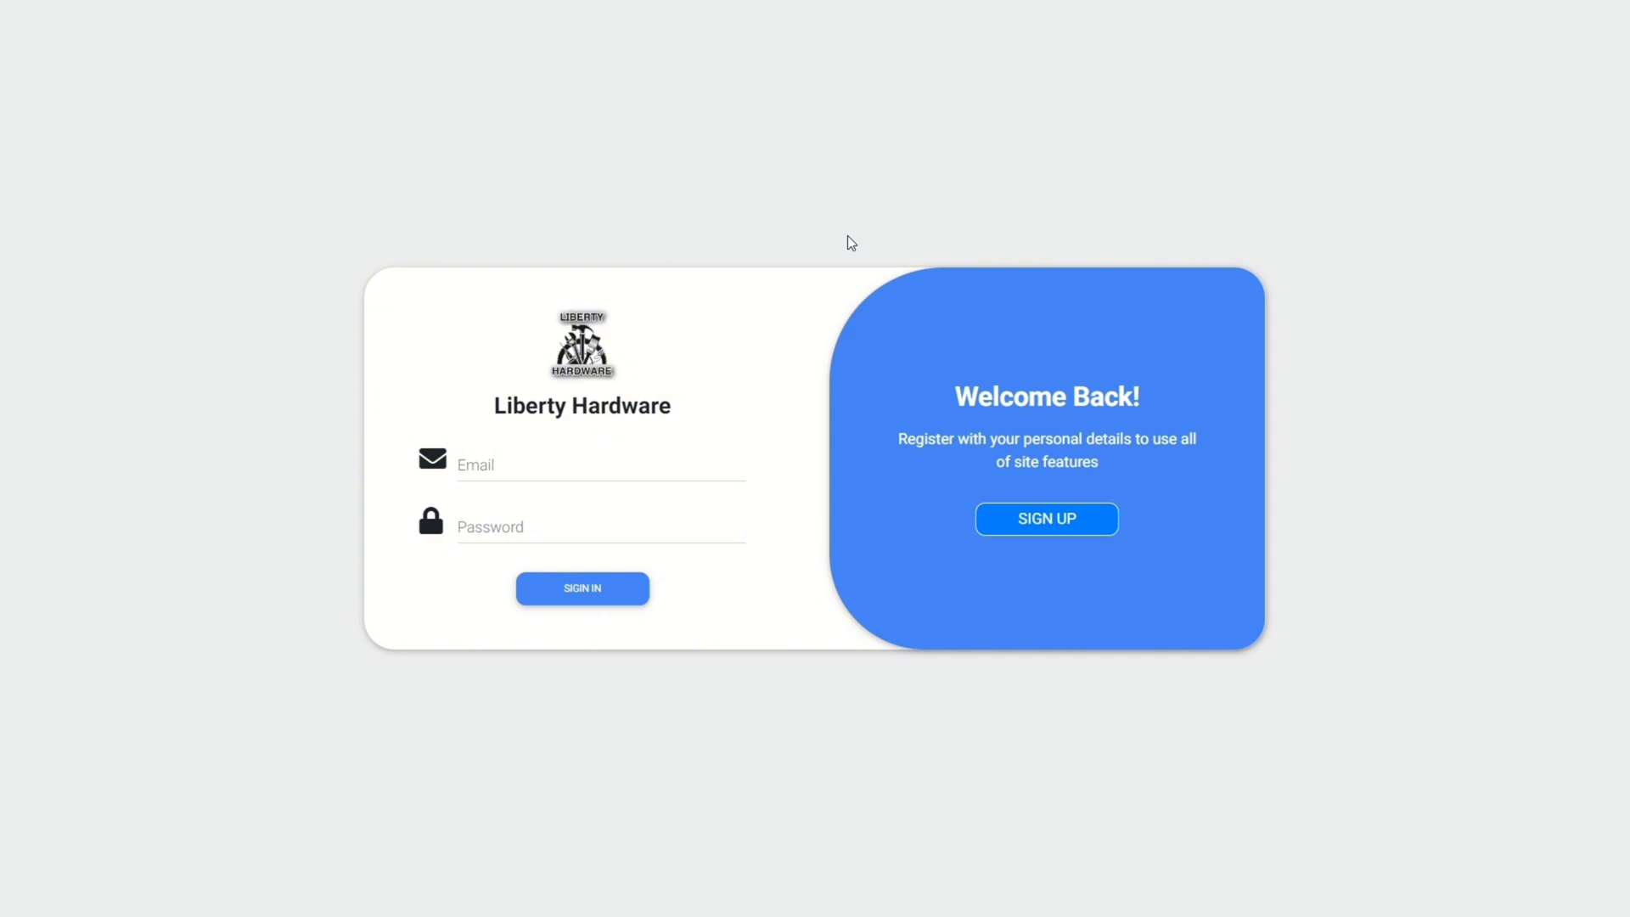
{"action": "left_click", "coordinate": [521, 473]}
{"action": "left_click", "coordinate": [582, 514]}
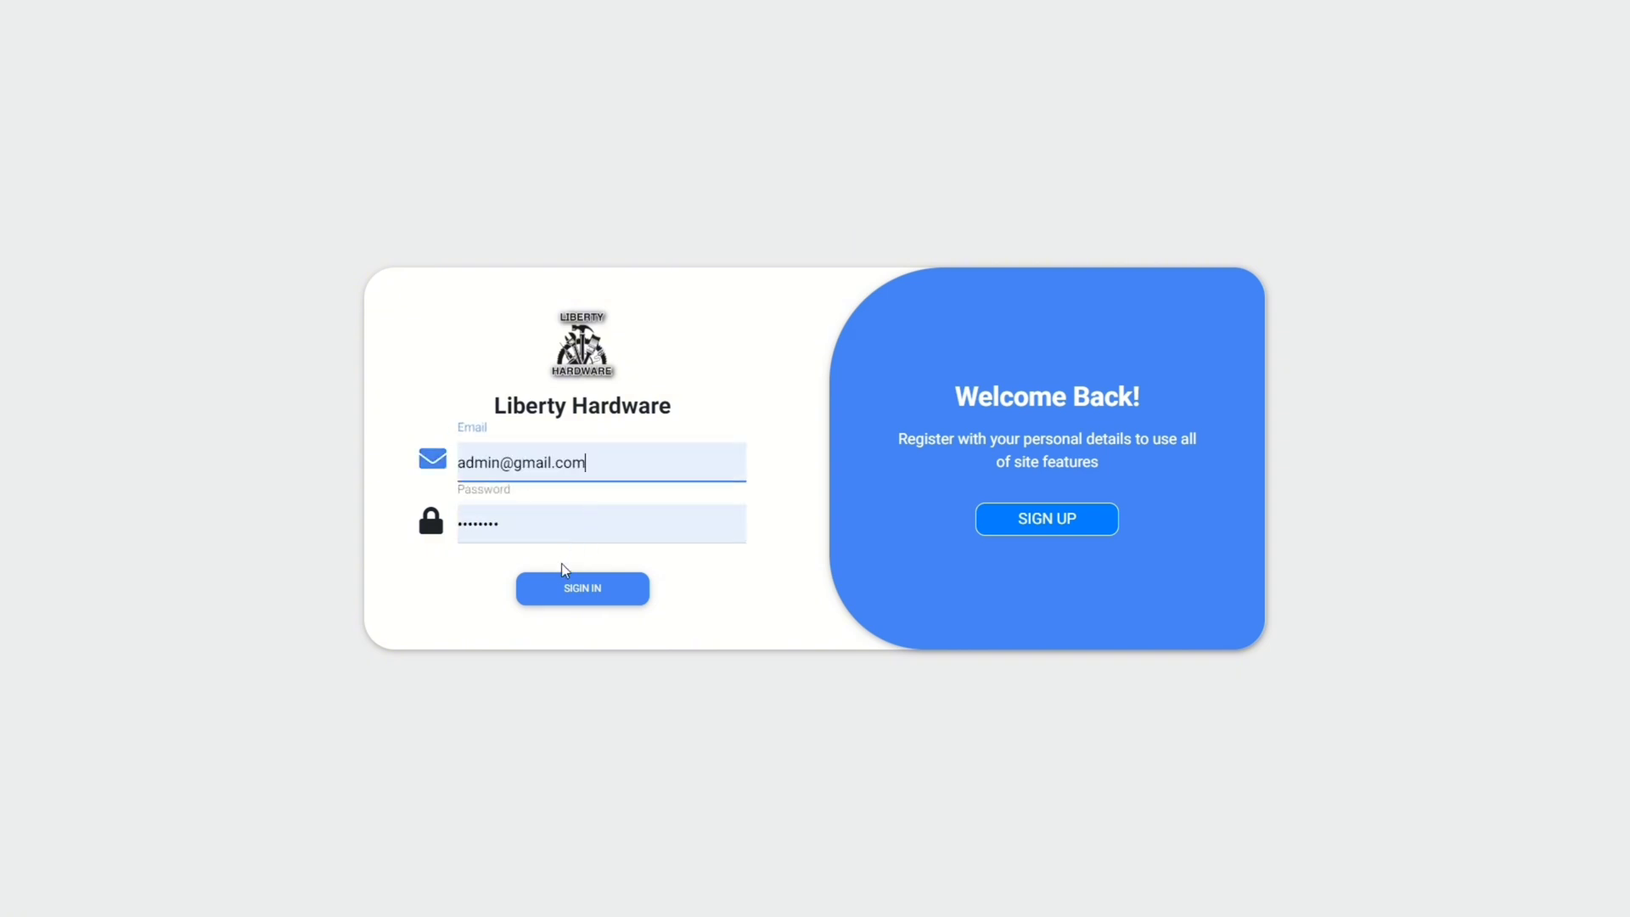
{"action": "left_click", "coordinate": [556, 590]}
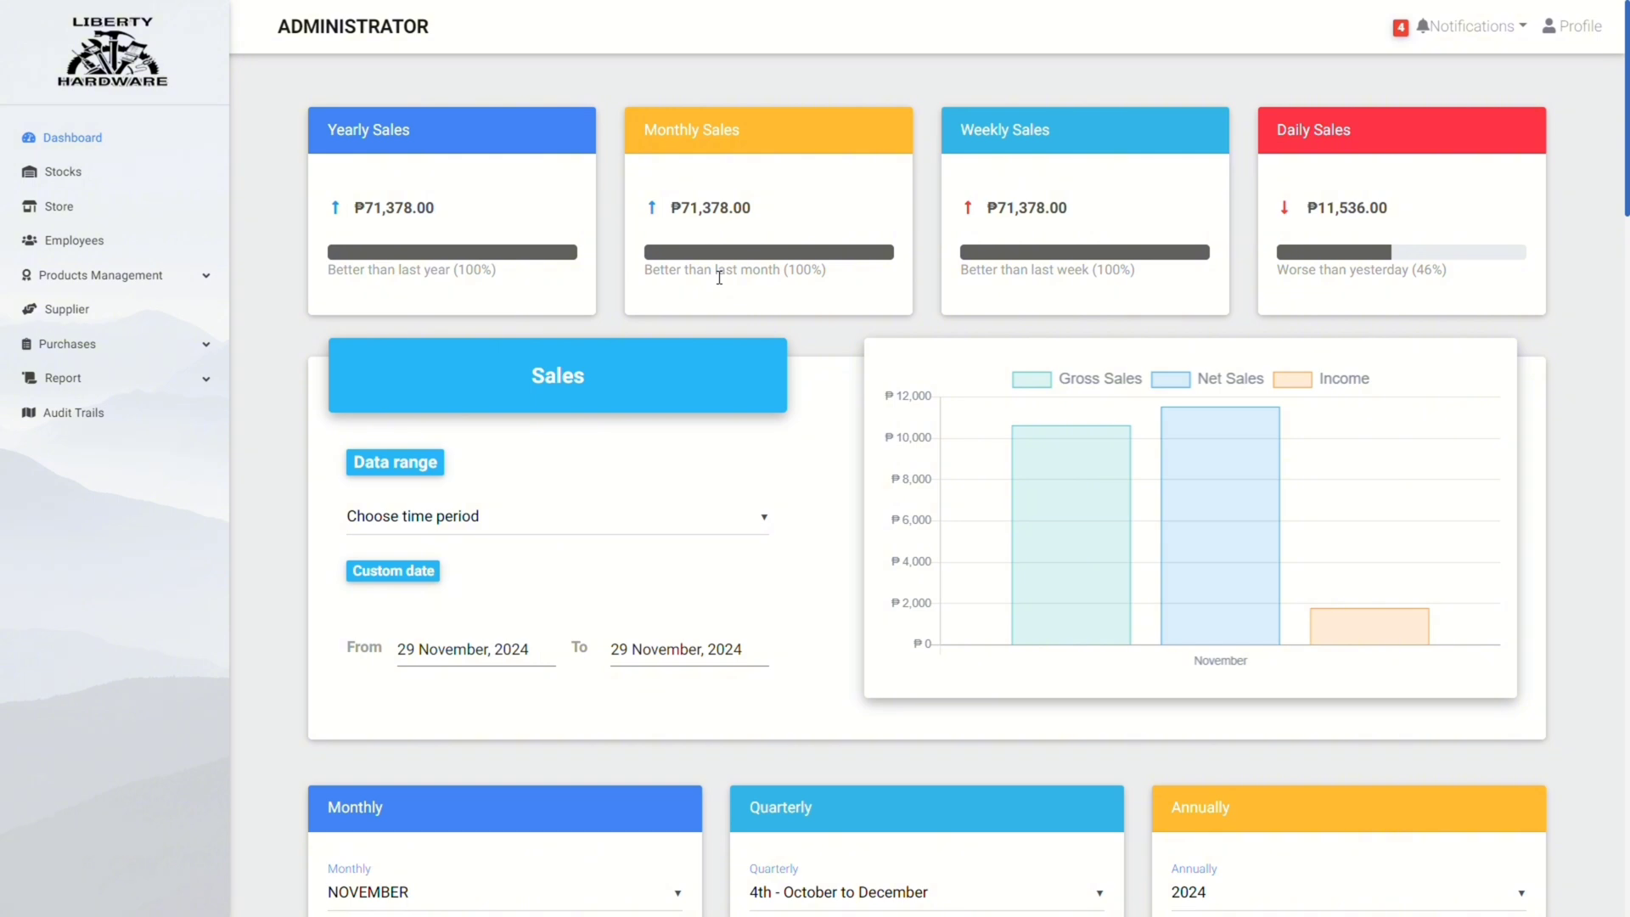
Filter the dashboard's sales chart by Last 7 days and finally by Yesterday.
{"action": "left_click", "coordinate": [553, 514]}
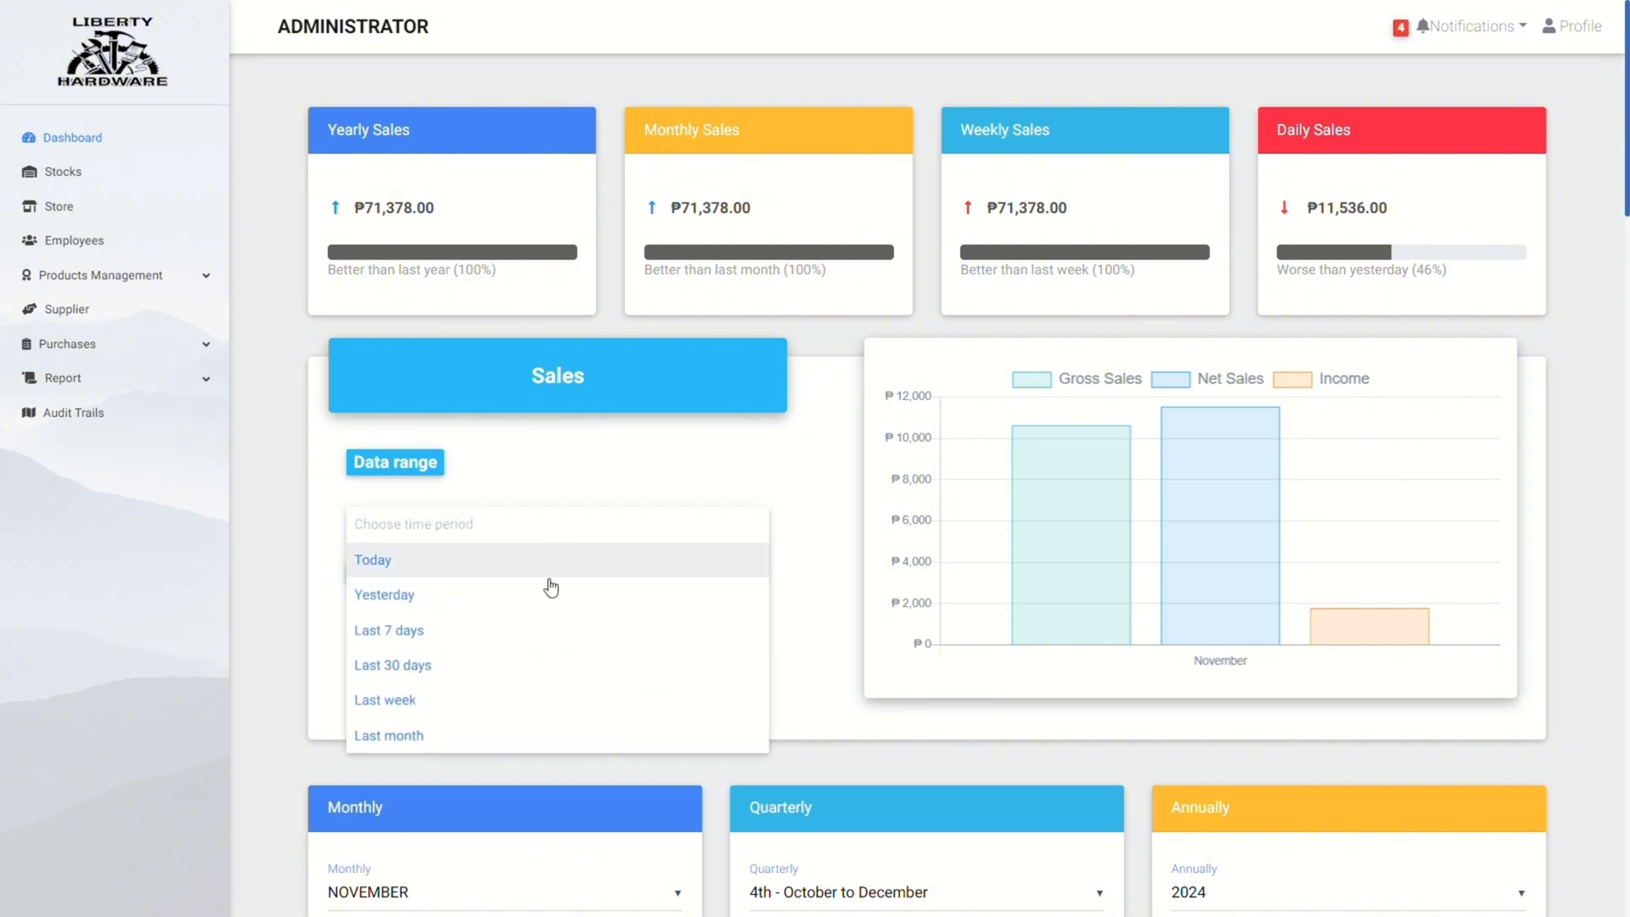
{"action": "left_click", "coordinate": [538, 630]}
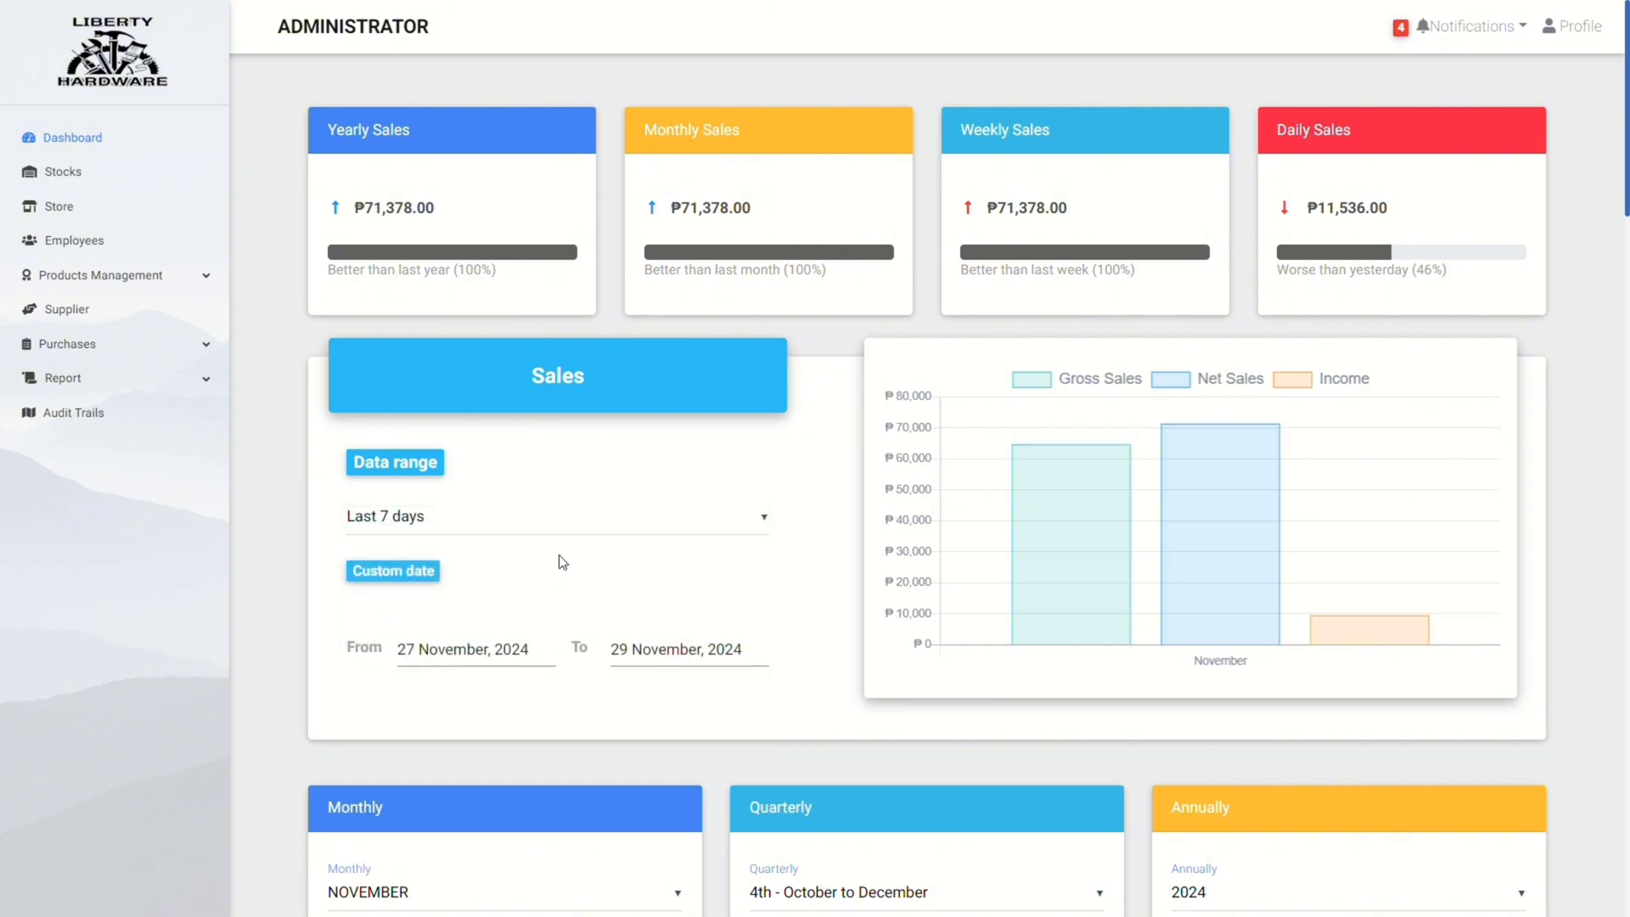
{"action": "left_click", "coordinate": [578, 525]}
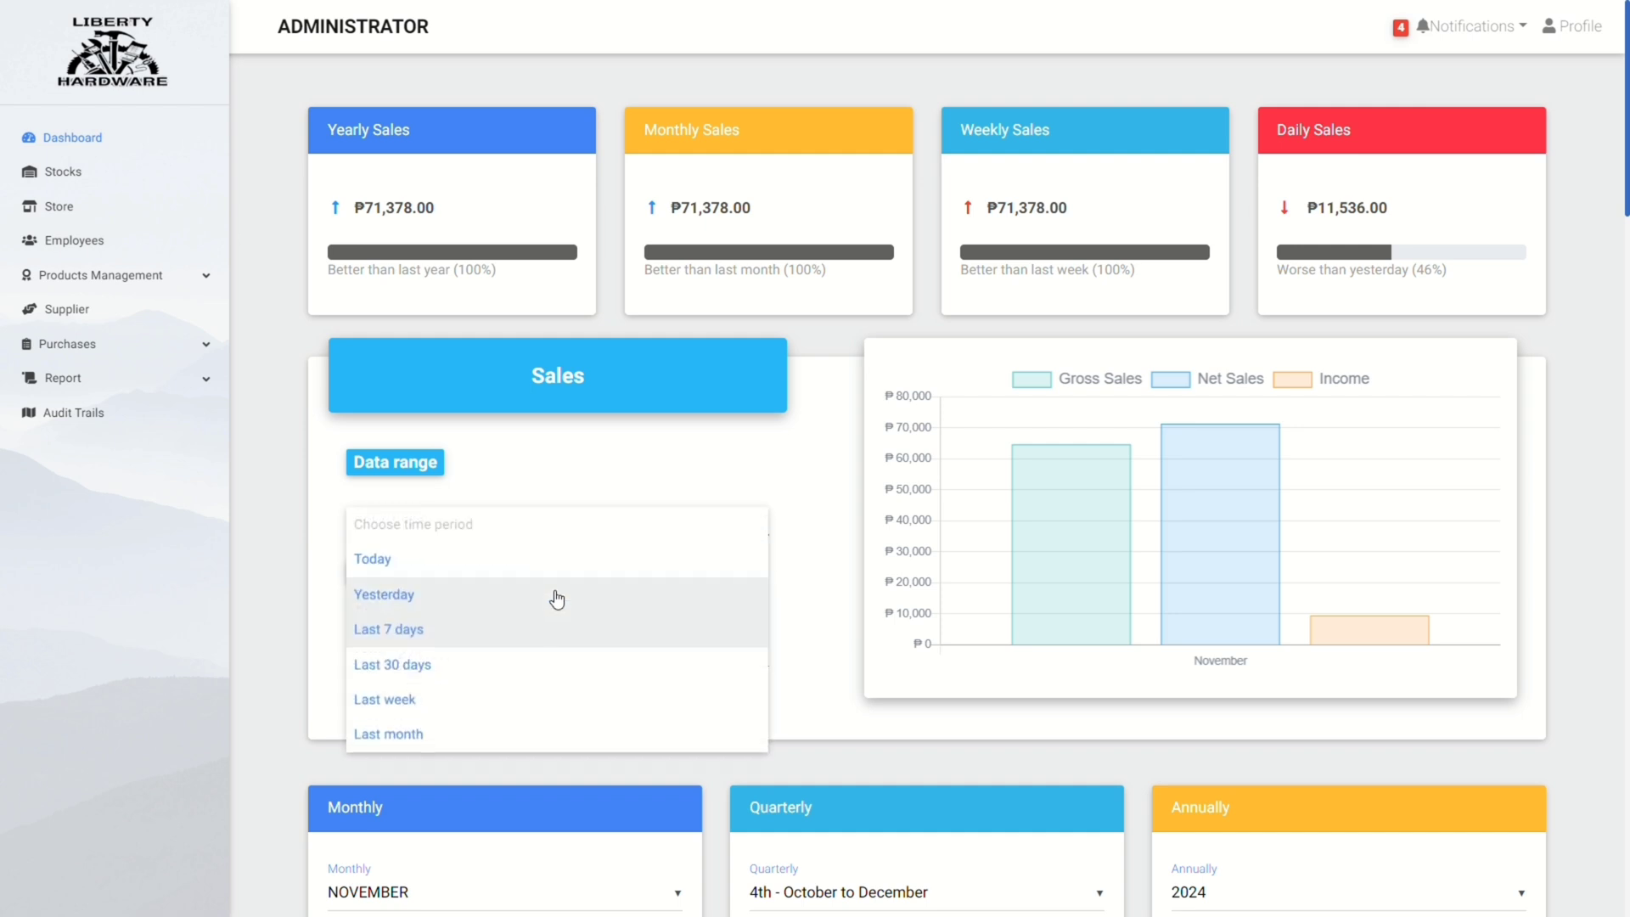
{"action": "left_click", "coordinate": [550, 594]}
Review the dashboard's monthly, quarterly and annual sales, top selling products and low-stock product lists.
{"action": "scroll", "coordinate": [565, 586], "scroll_direction": "down", "scroll_amount": 3}
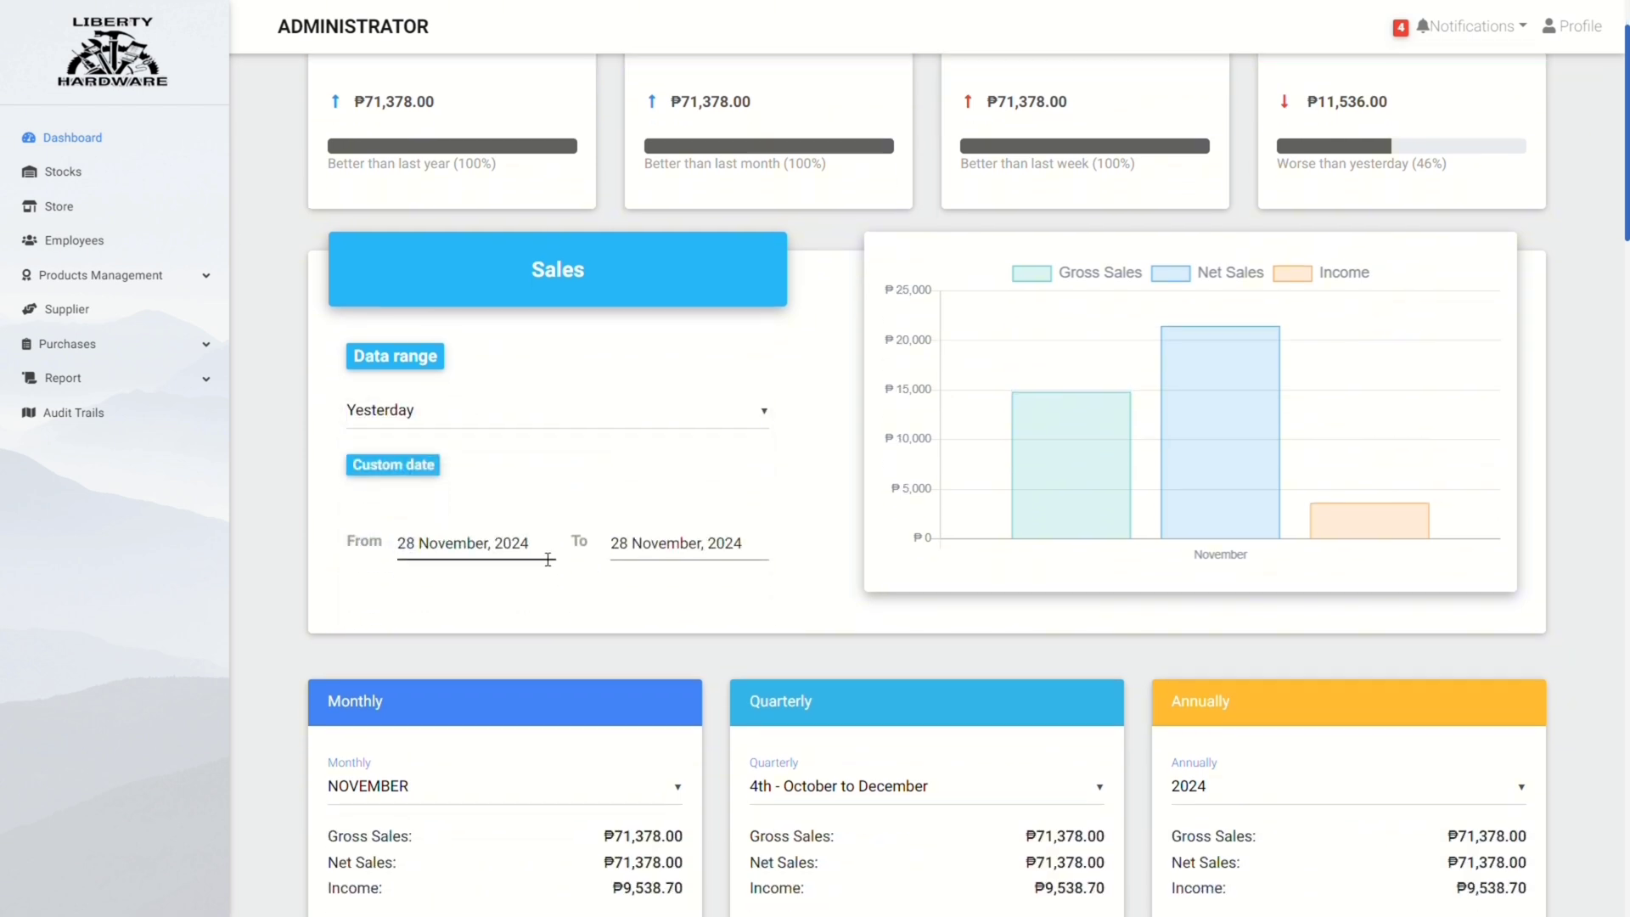
{"action": "scroll", "coordinate": [632, 609], "scroll_direction": "down", "scroll_amount": 2}
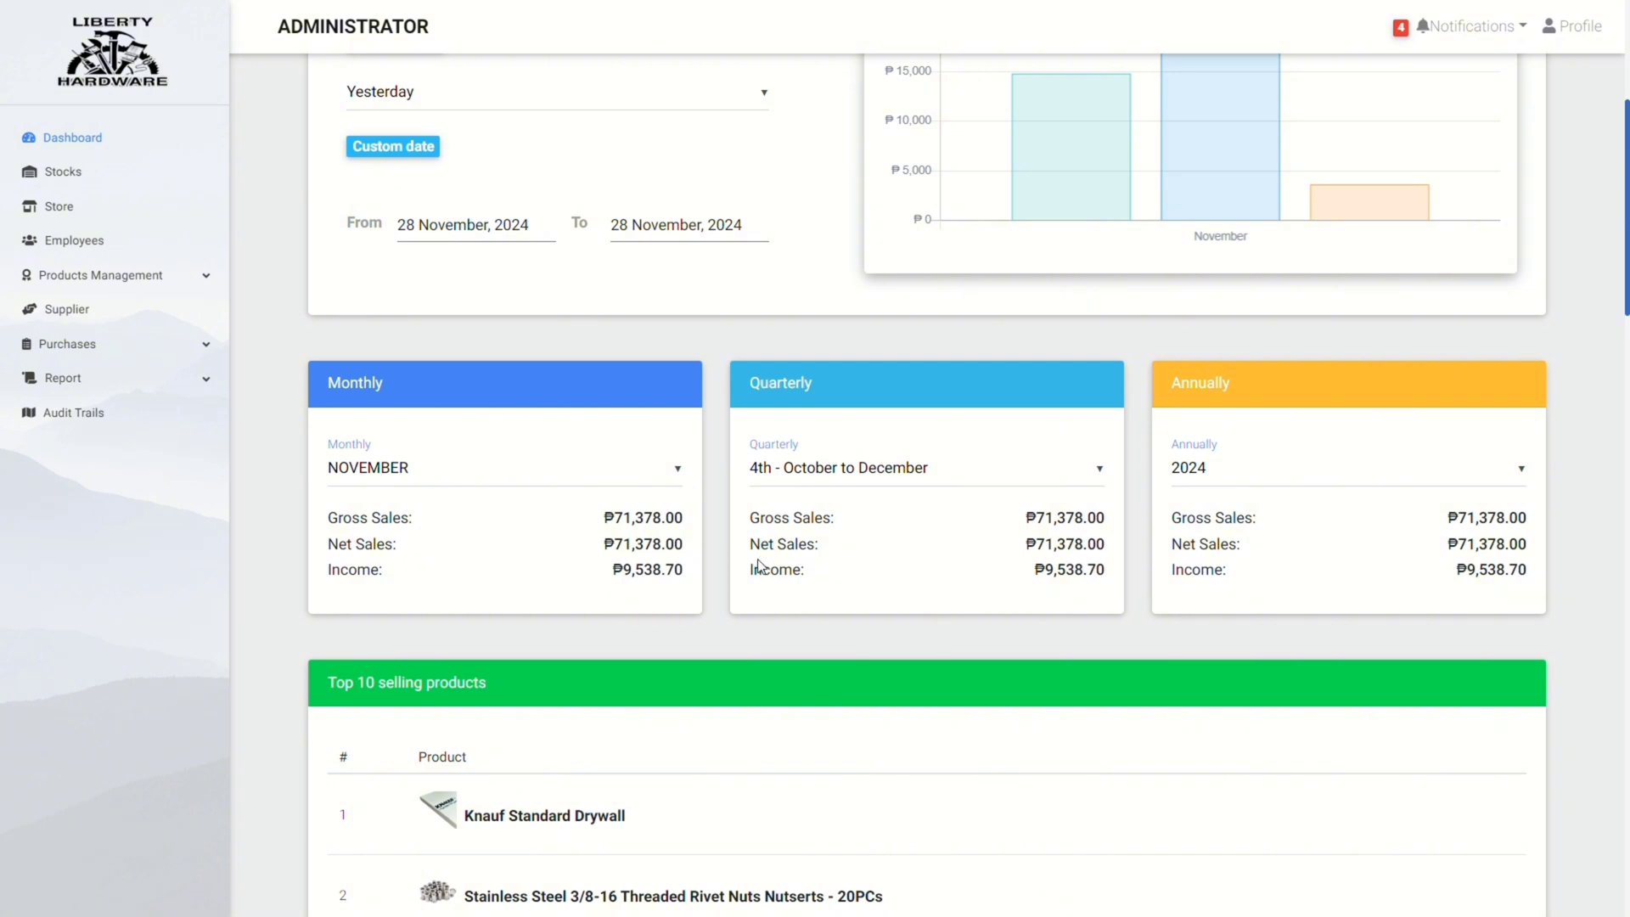
{"action": "scroll", "coordinate": [760, 566], "scroll_direction": "down", "scroll_amount": 10}
{"action": "scroll", "coordinate": [760, 566], "scroll_direction": "down", "scroll_amount": 7}
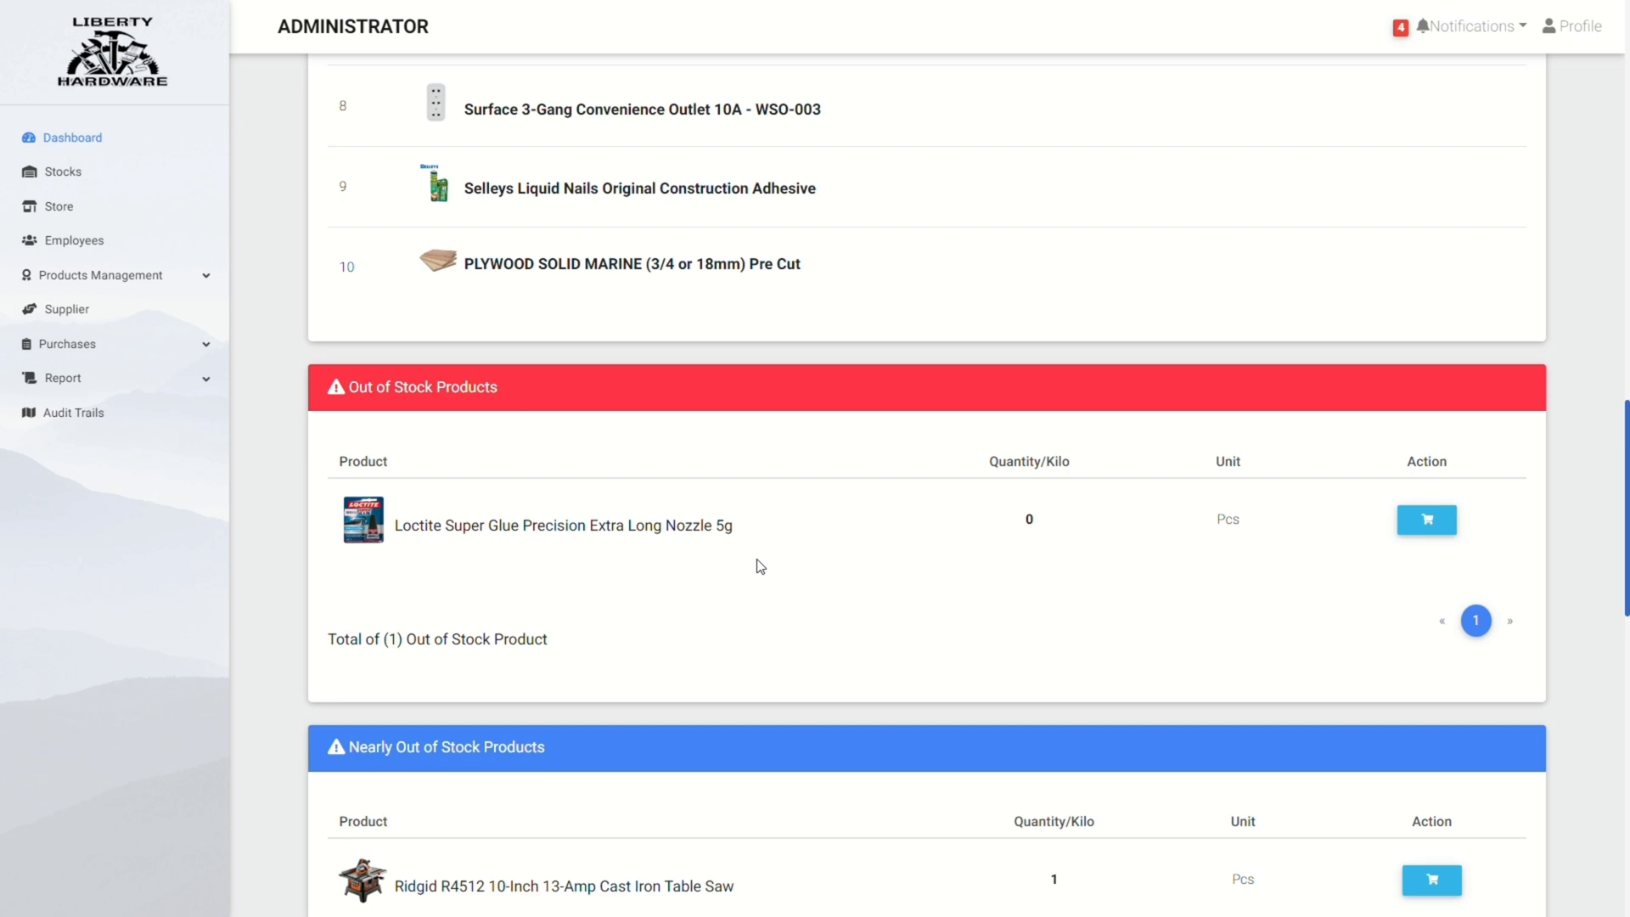
{"action": "scroll", "coordinate": [760, 566], "scroll_direction": "down", "scroll_amount": 8}
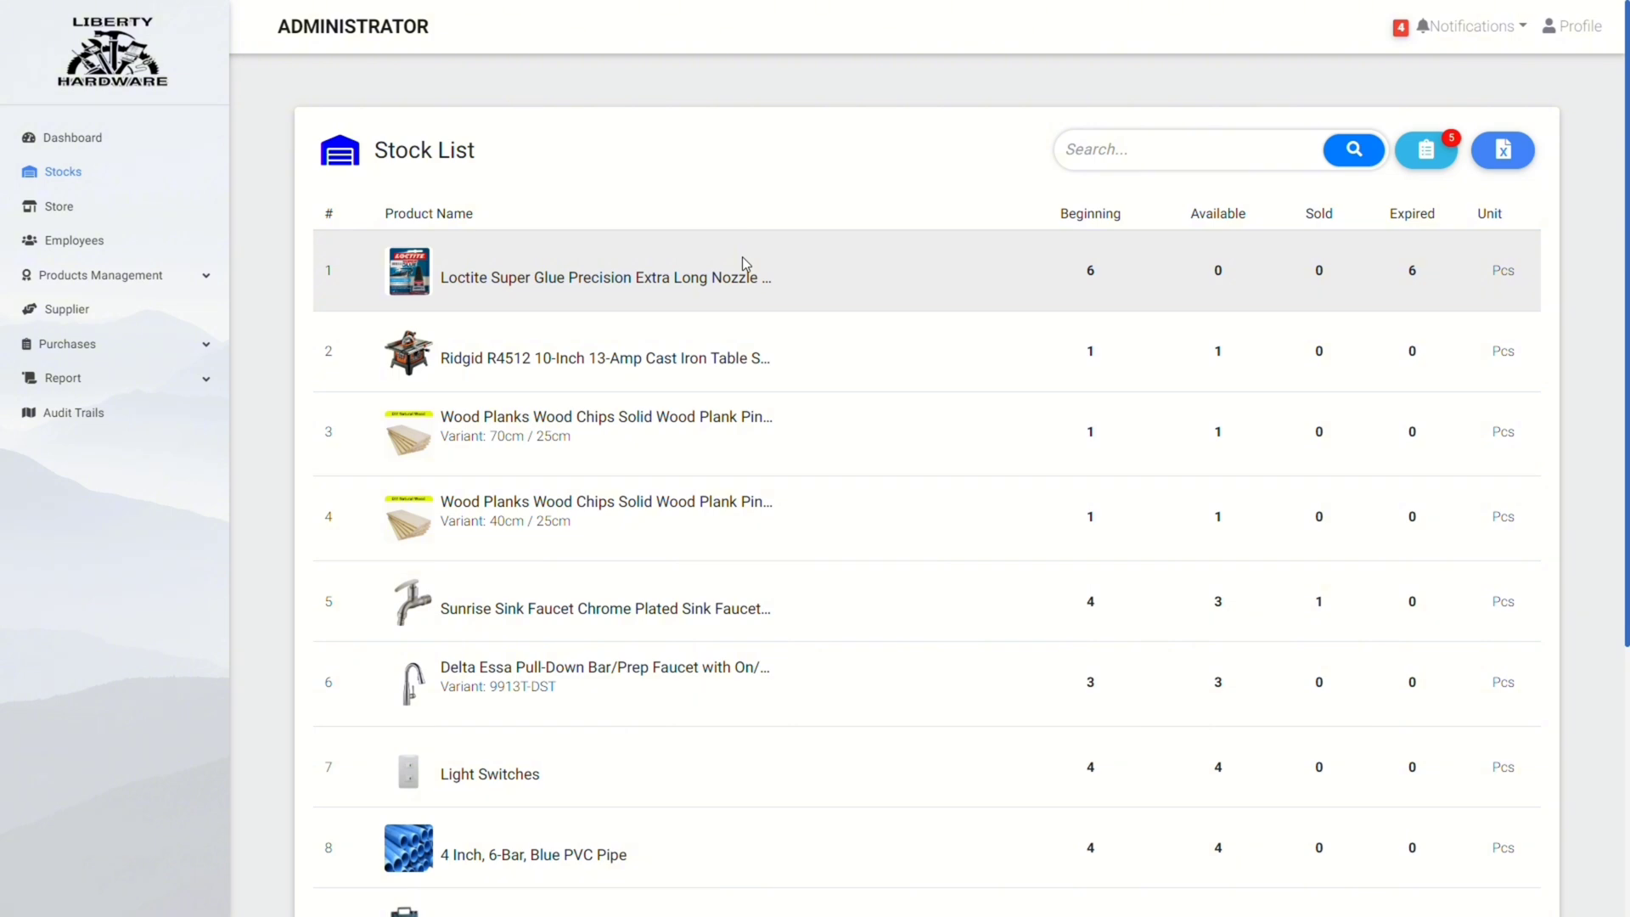
Search the stock list for NAILS and view the expired products list.
{"action": "left_click", "coordinate": [1212, 153]}
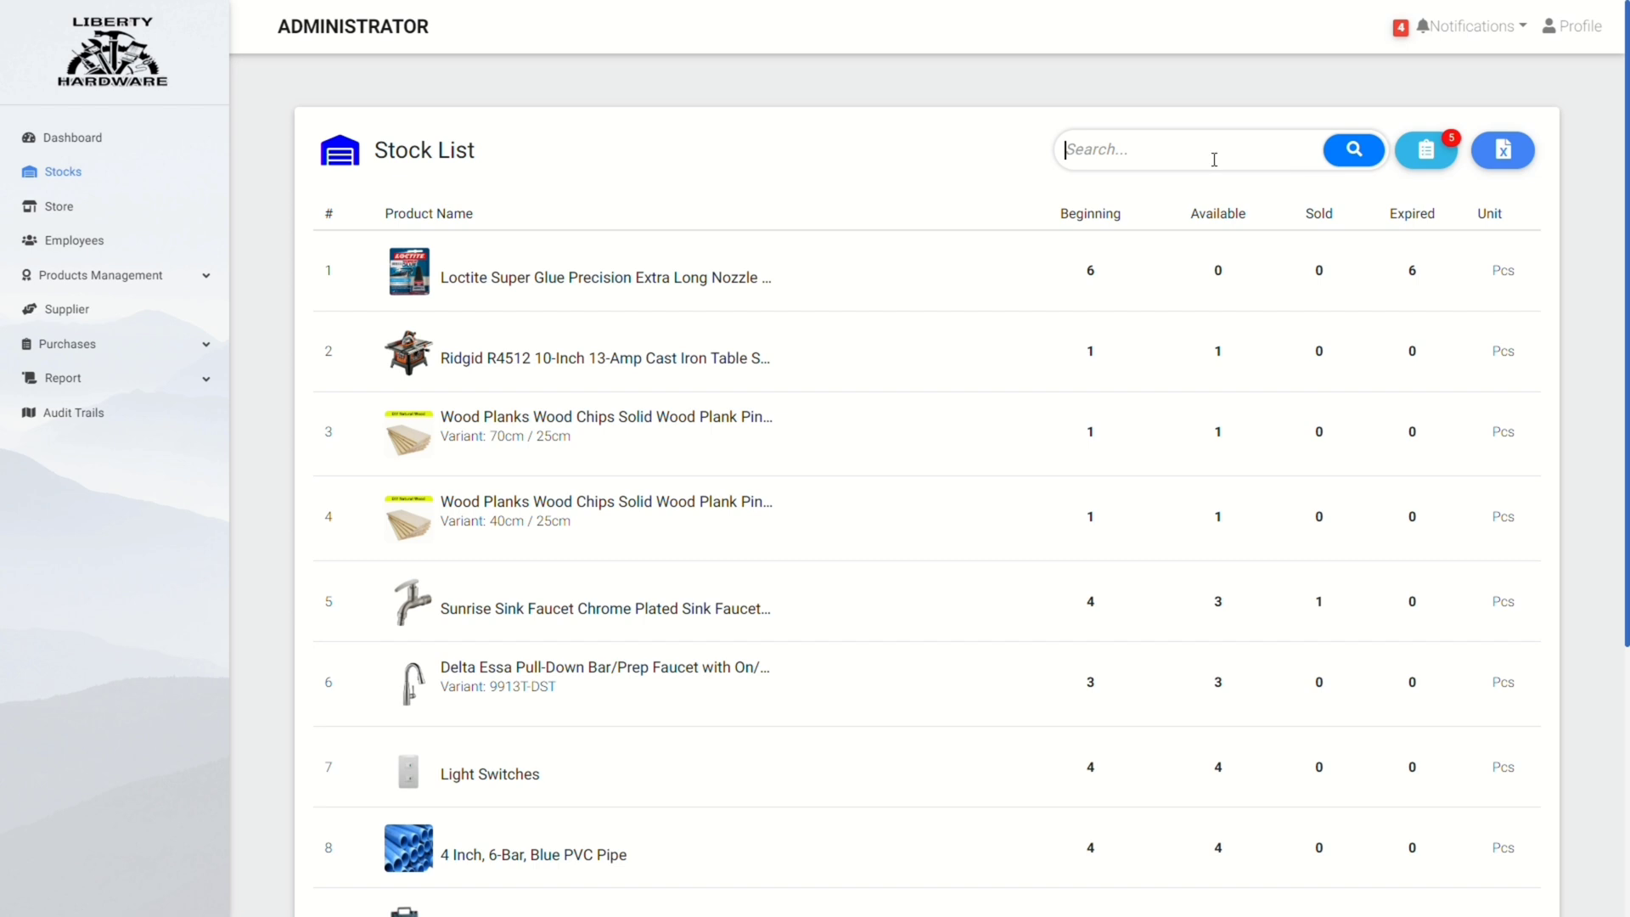
{"action": "type", "text": "NAILS"}
{"action": "key", "text": "Return"}
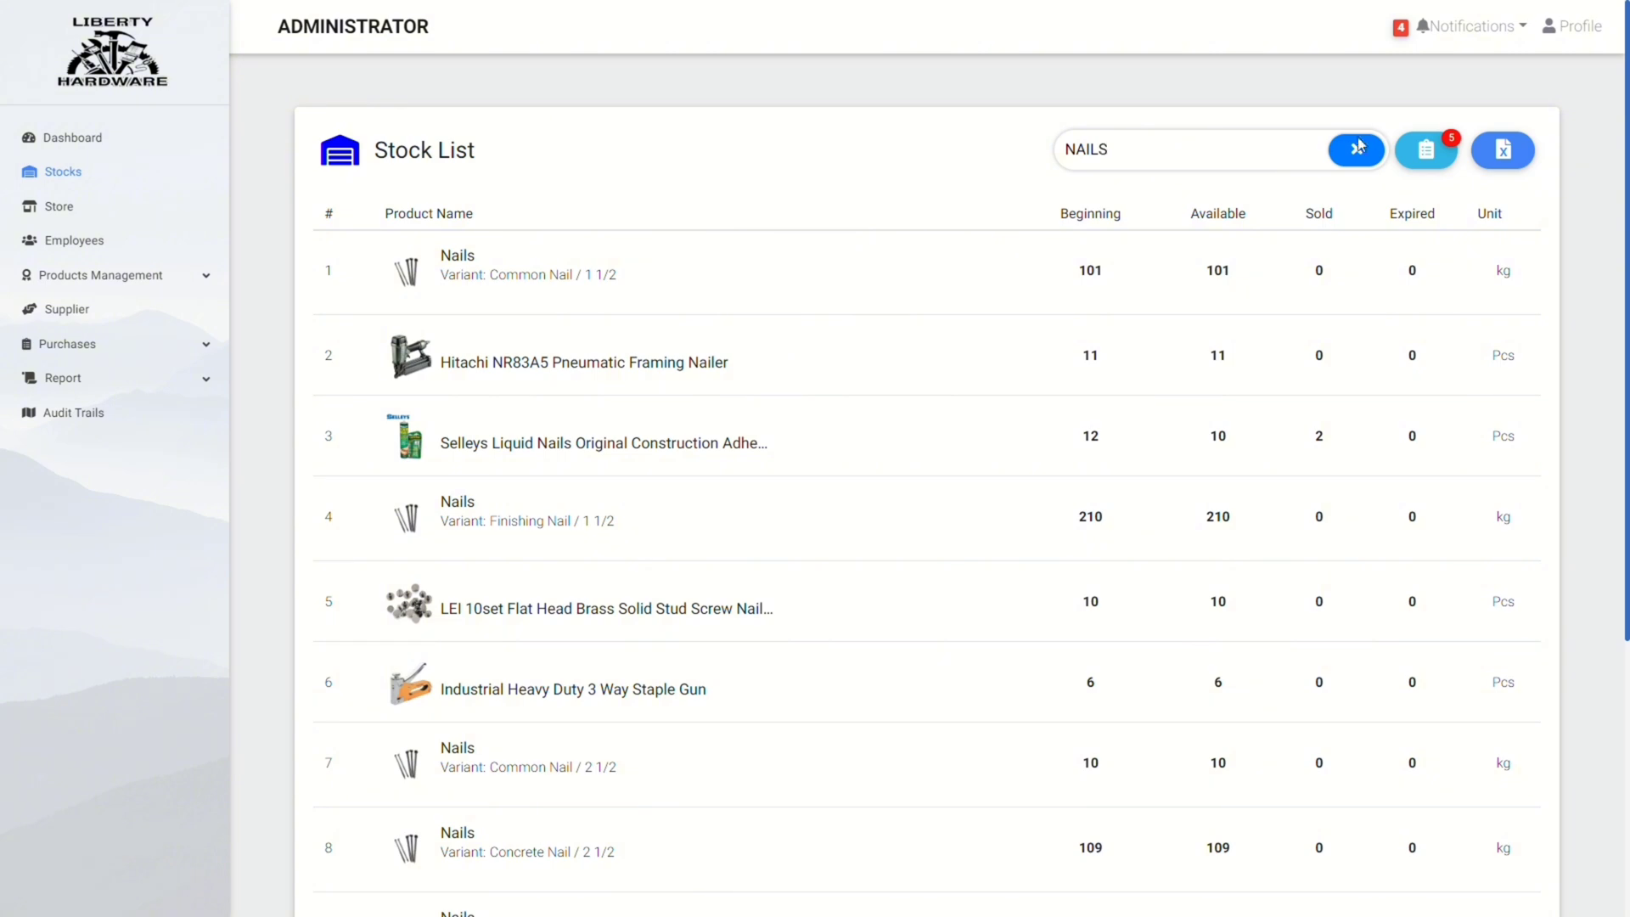
{"action": "left_click", "coordinate": [1409, 159]}
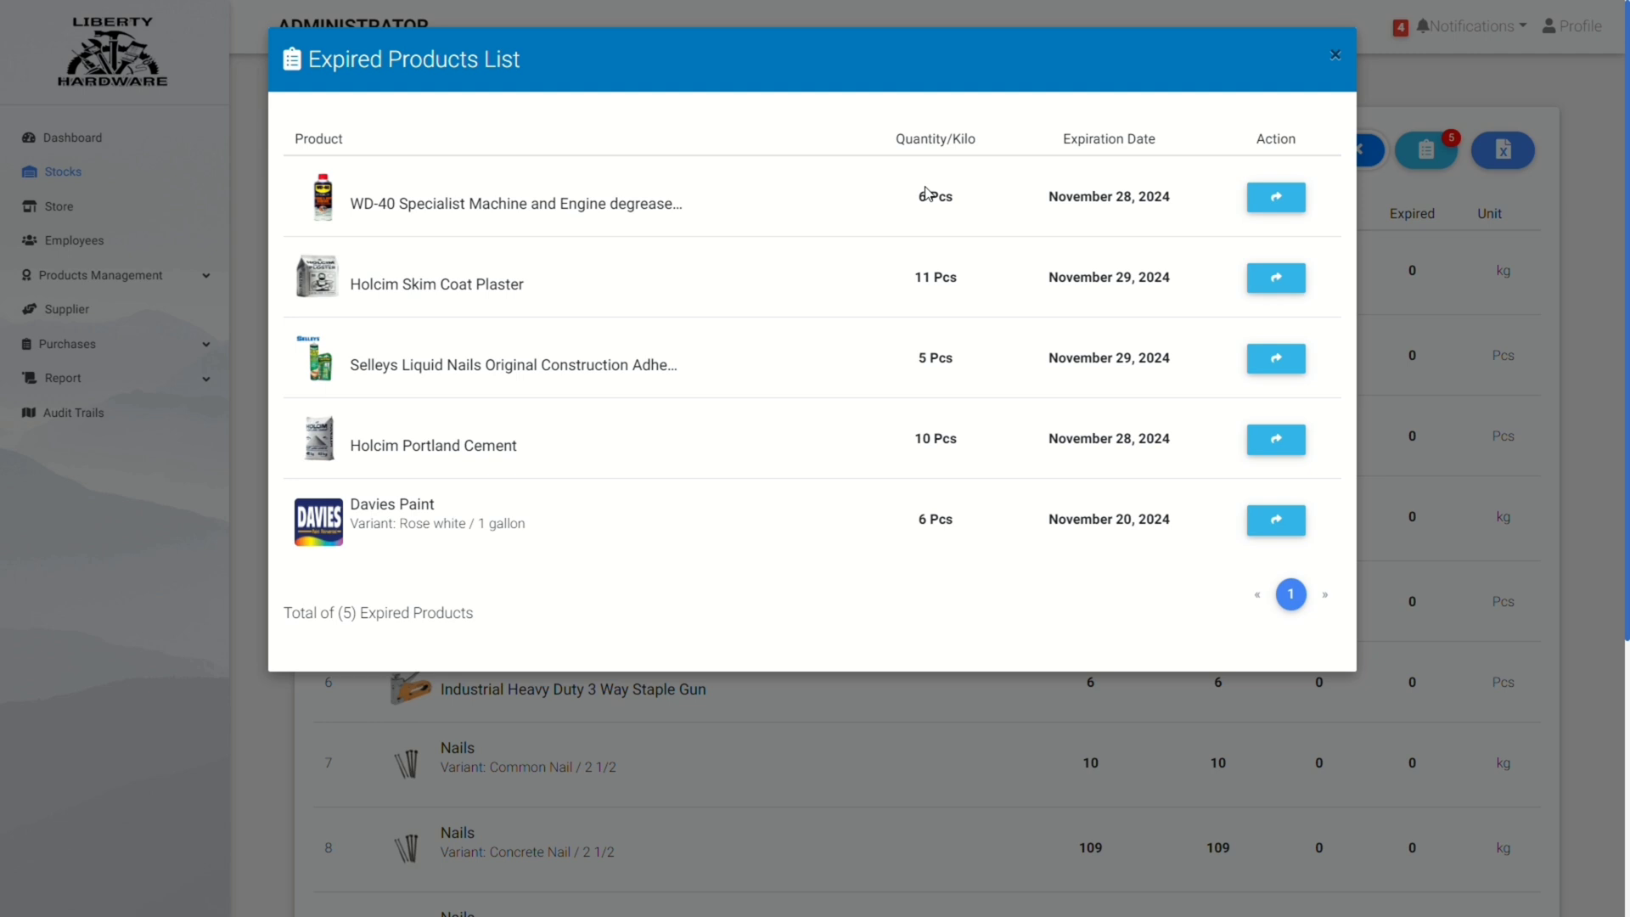
{"action": "left_click", "coordinate": [1335, 55]}
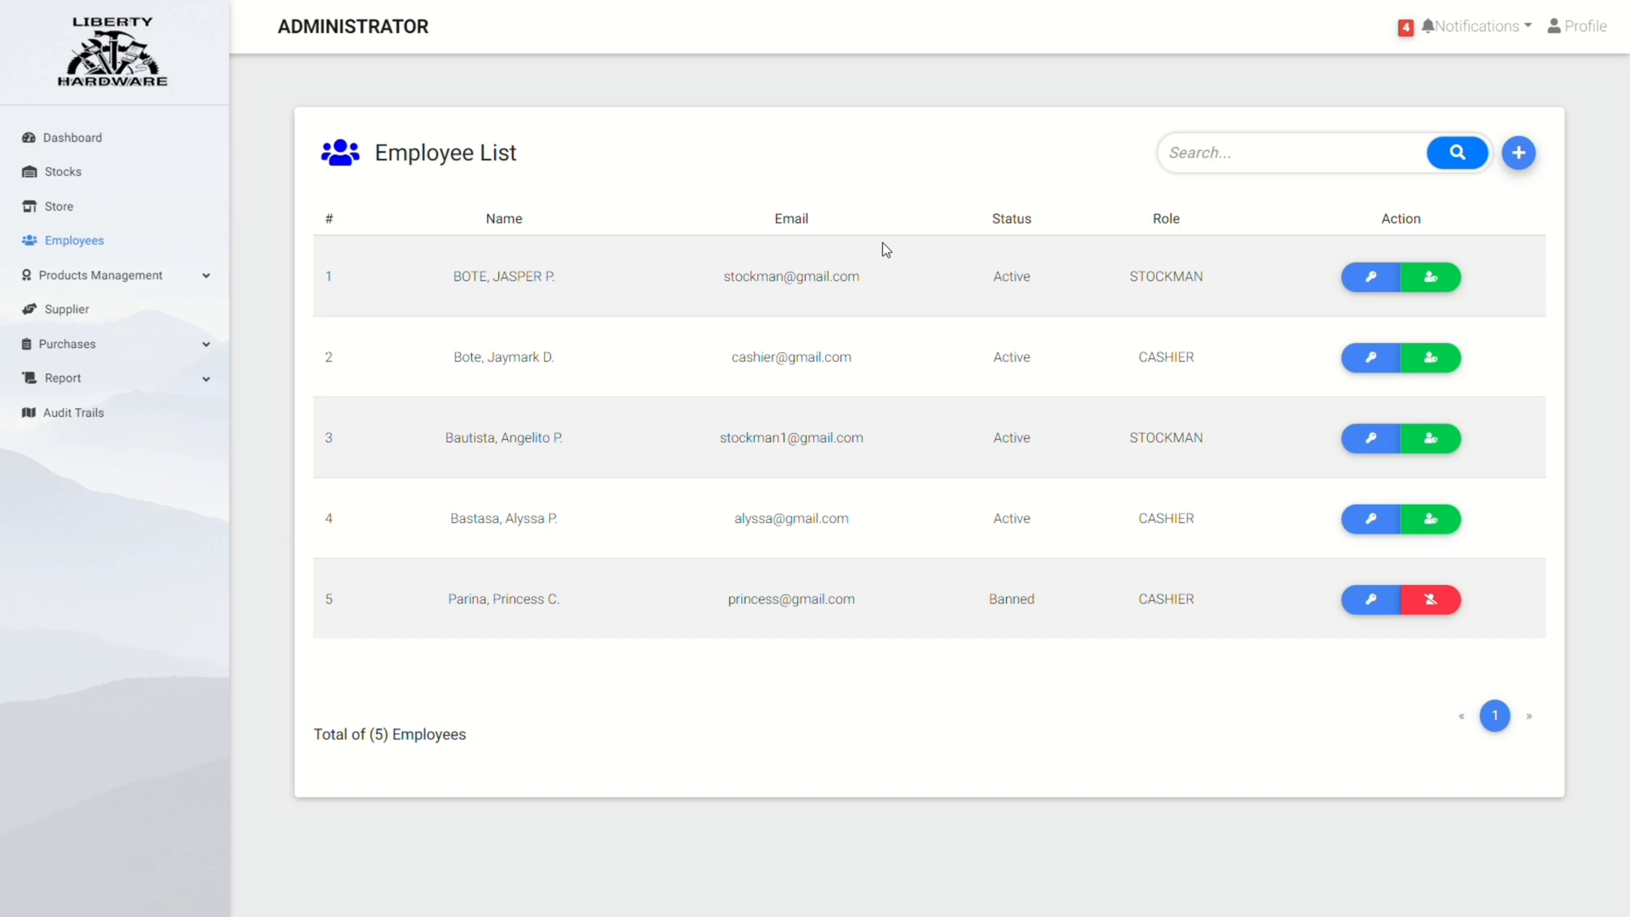
Open the form for creating an employee, inspect its role options and dismiss it.
{"action": "left_click", "coordinate": [1517, 153]}
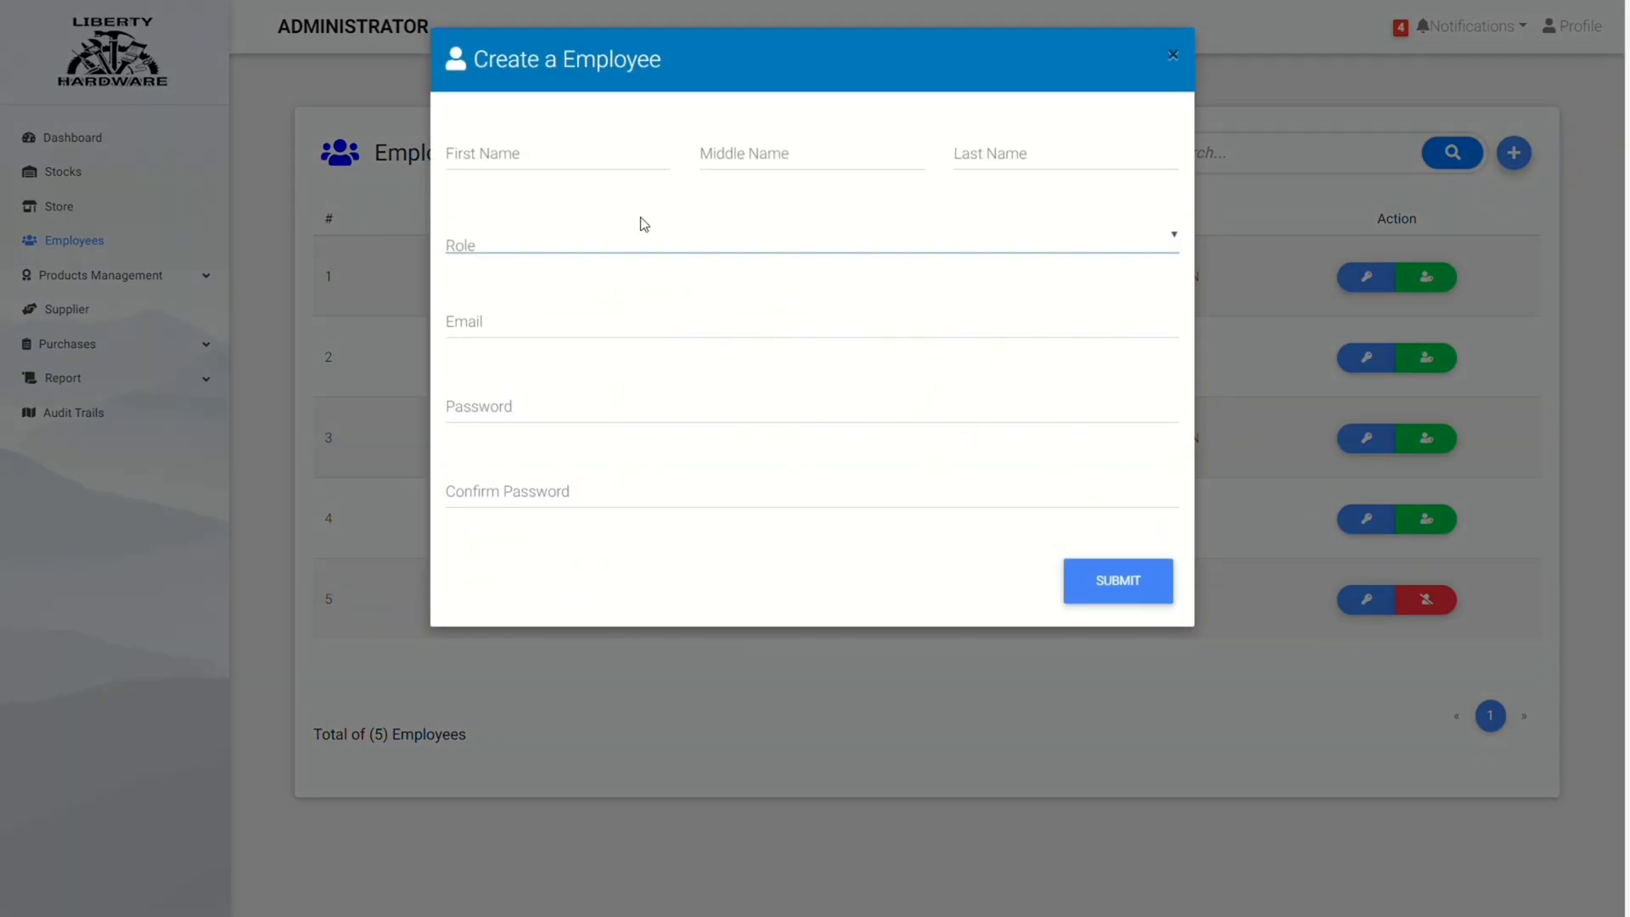
{"action": "left_click", "coordinate": [644, 226]}
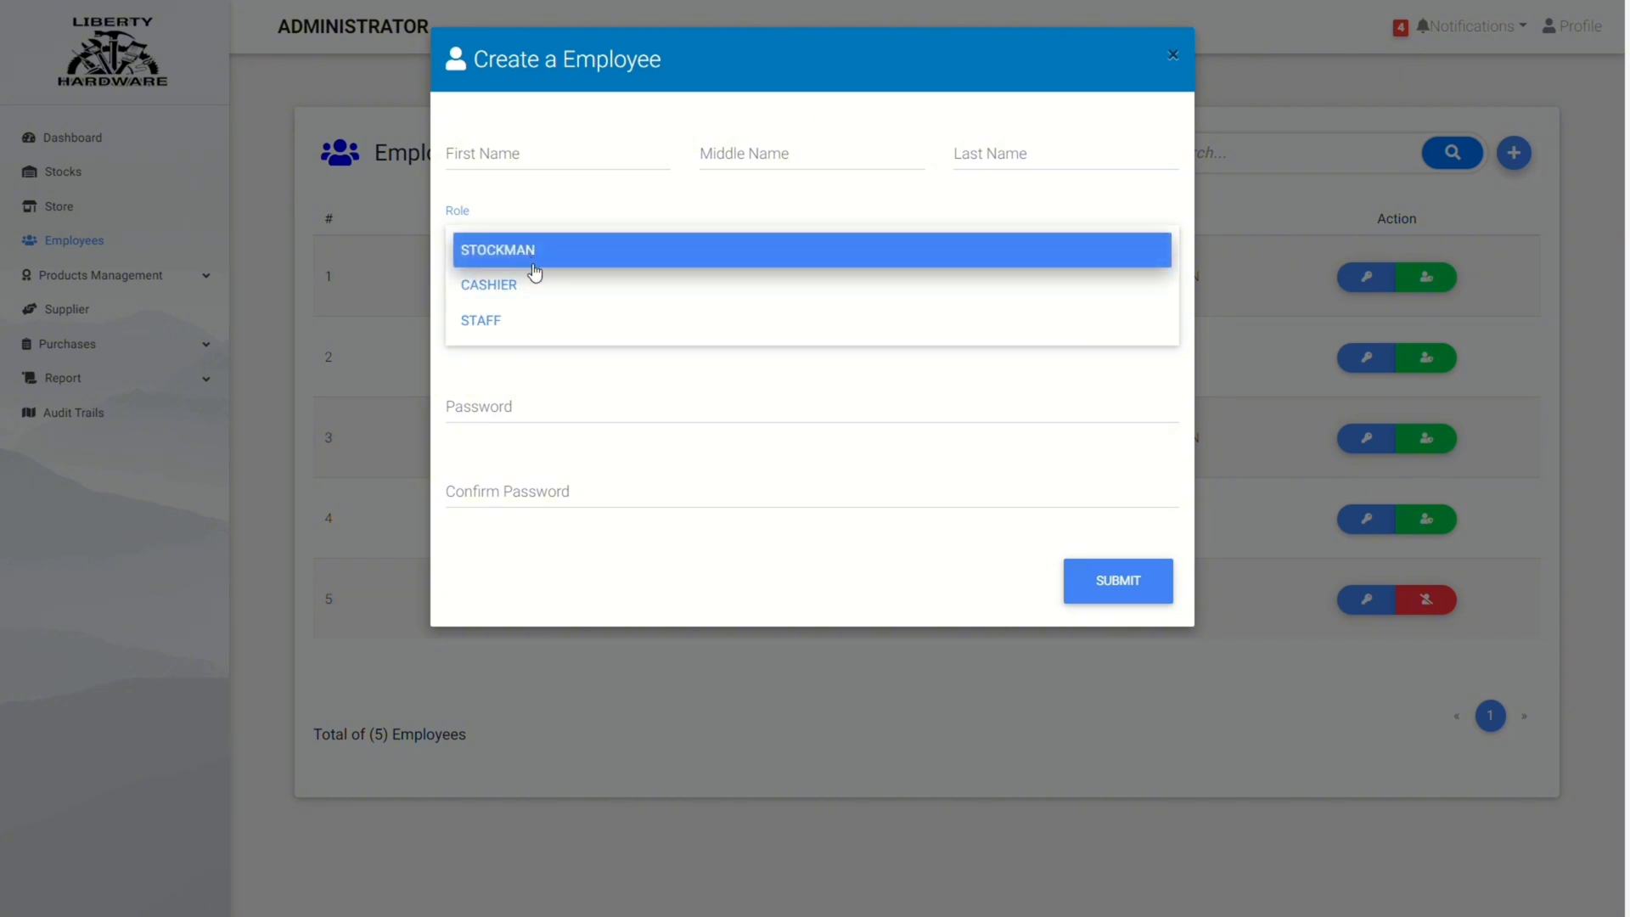
{"action": "left_click", "coordinate": [1345, 446]}
Inspect the role change dialog of the first employee, close it without submitting, and open the supplier section.
{"action": "left_click", "coordinate": [1368, 280]}
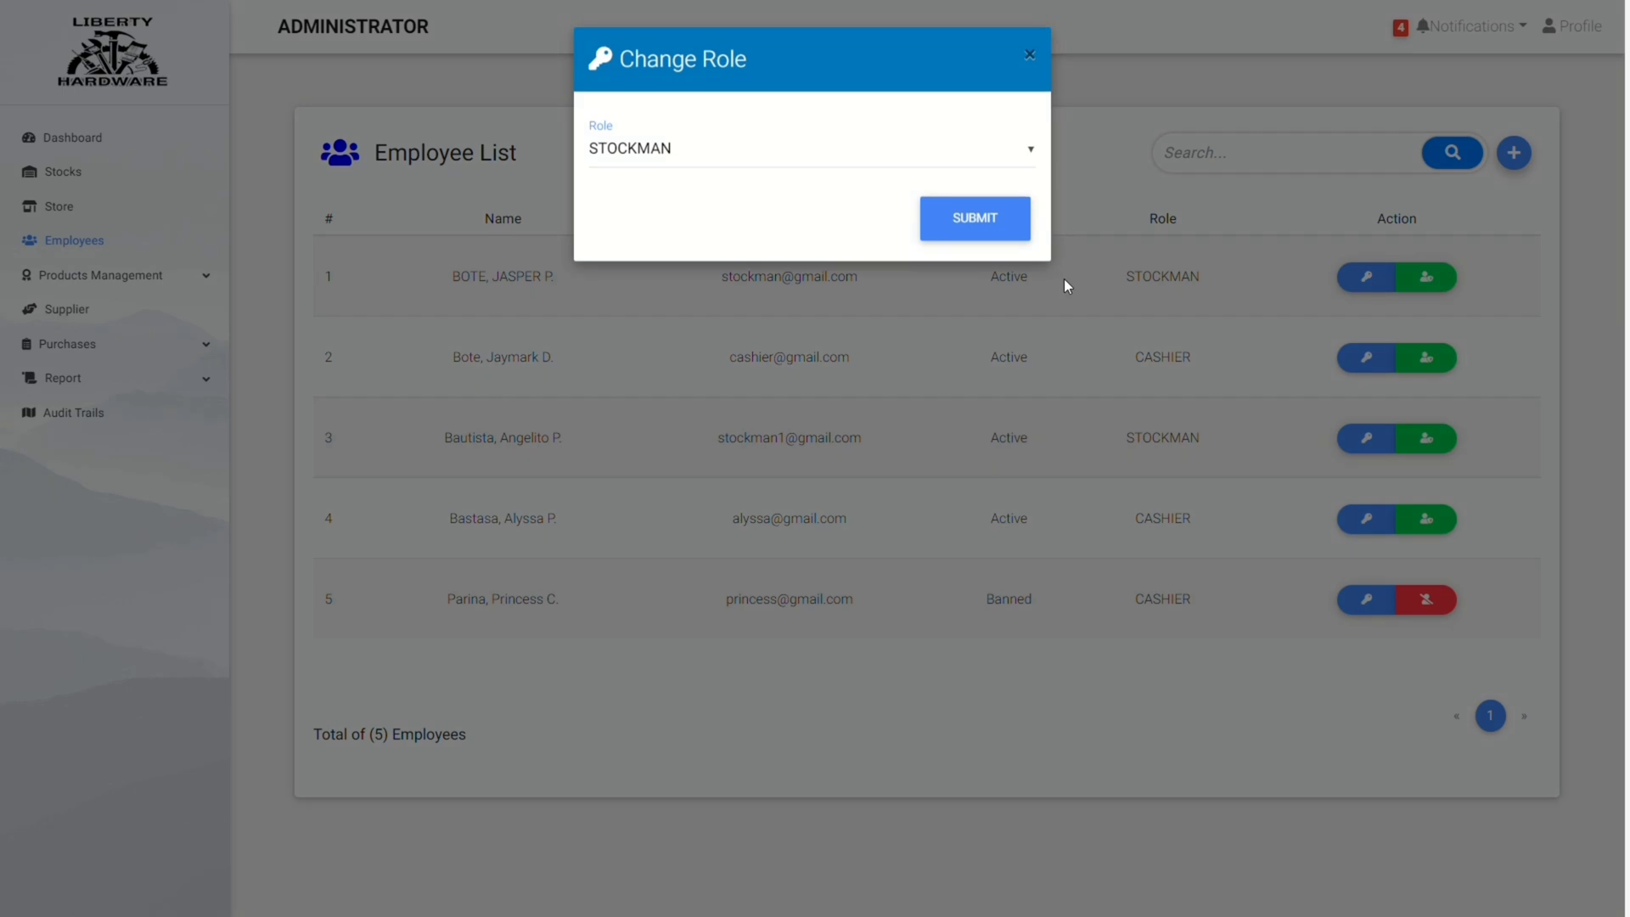
{"action": "left_click", "coordinate": [853, 164]}
{"action": "left_click", "coordinate": [850, 330]}
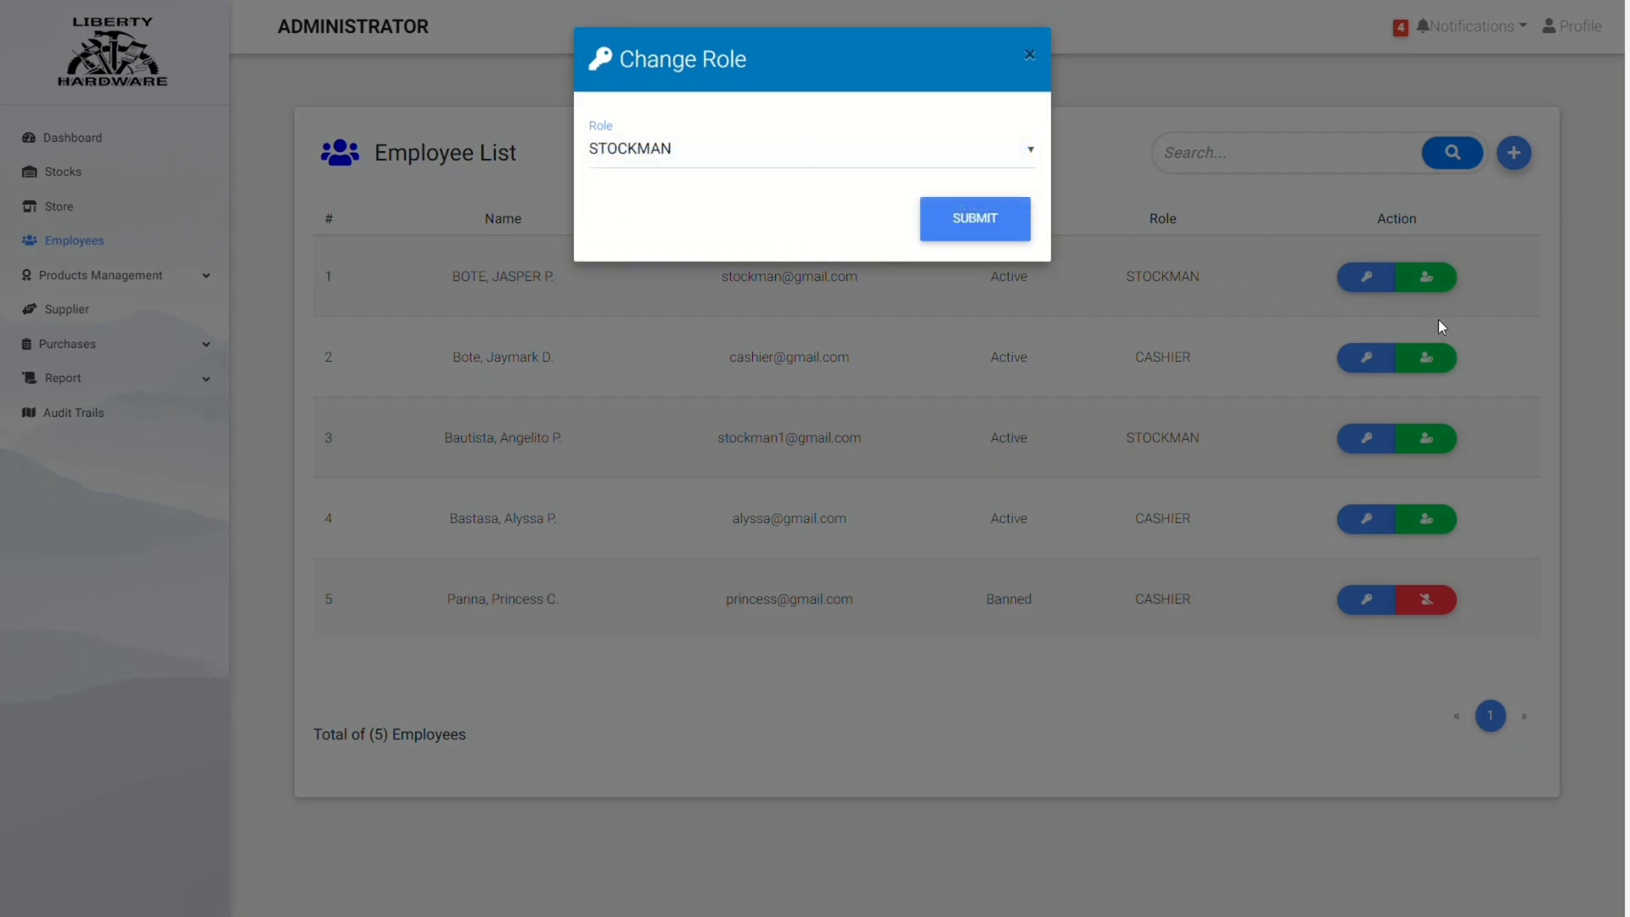
{"action": "left_click", "coordinate": [1032, 56]}
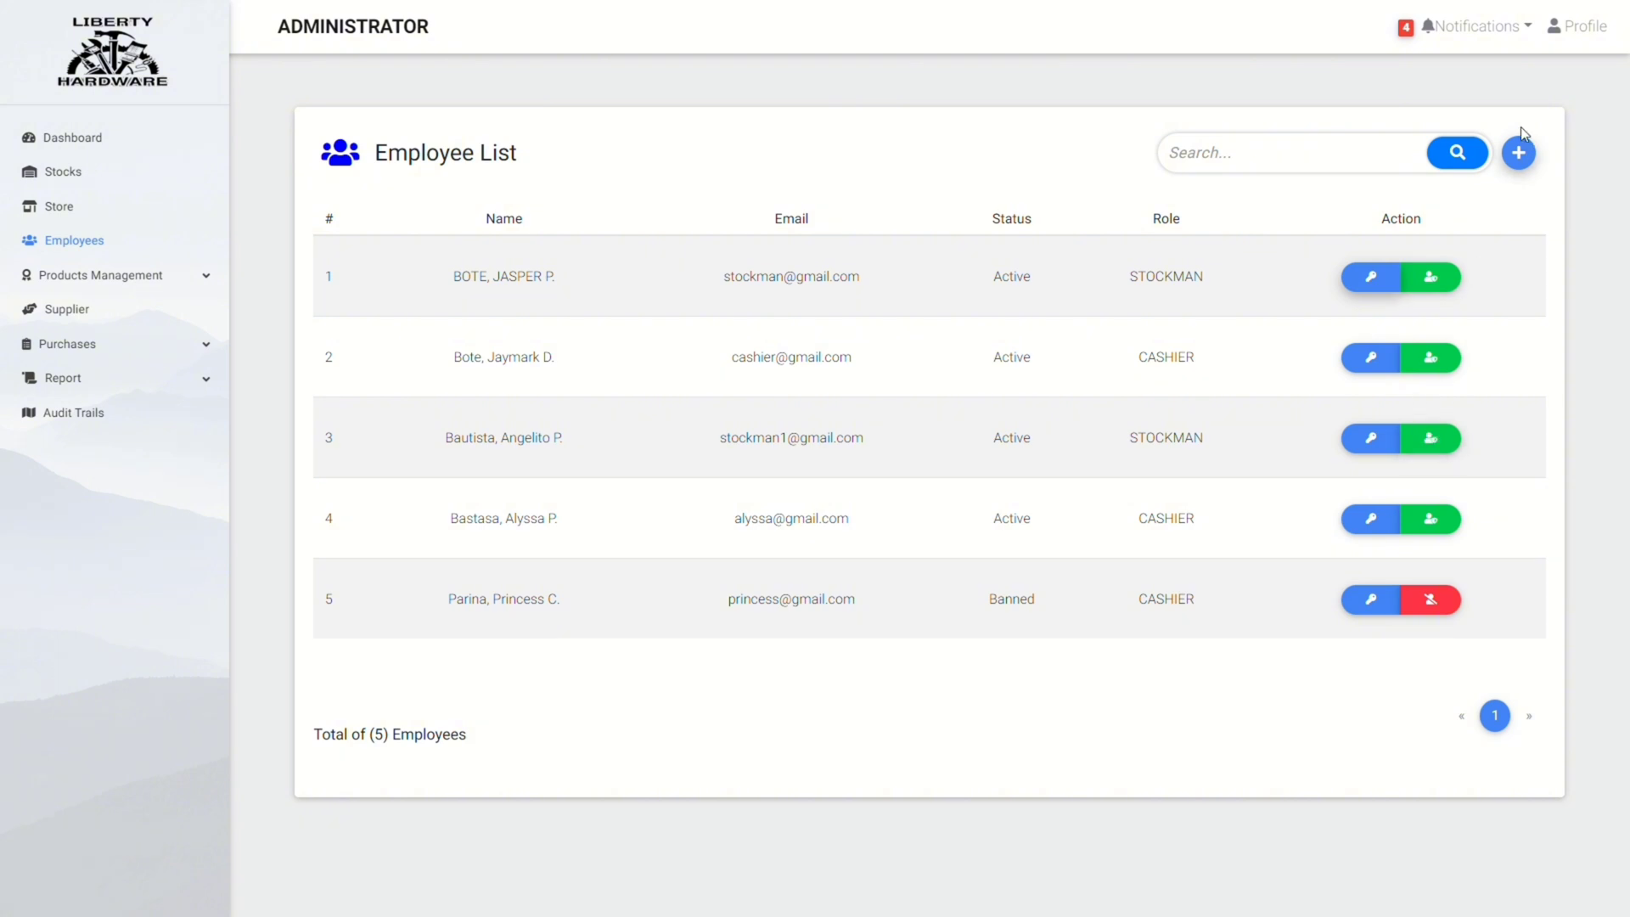
{"action": "left_click", "coordinate": [66, 309]}
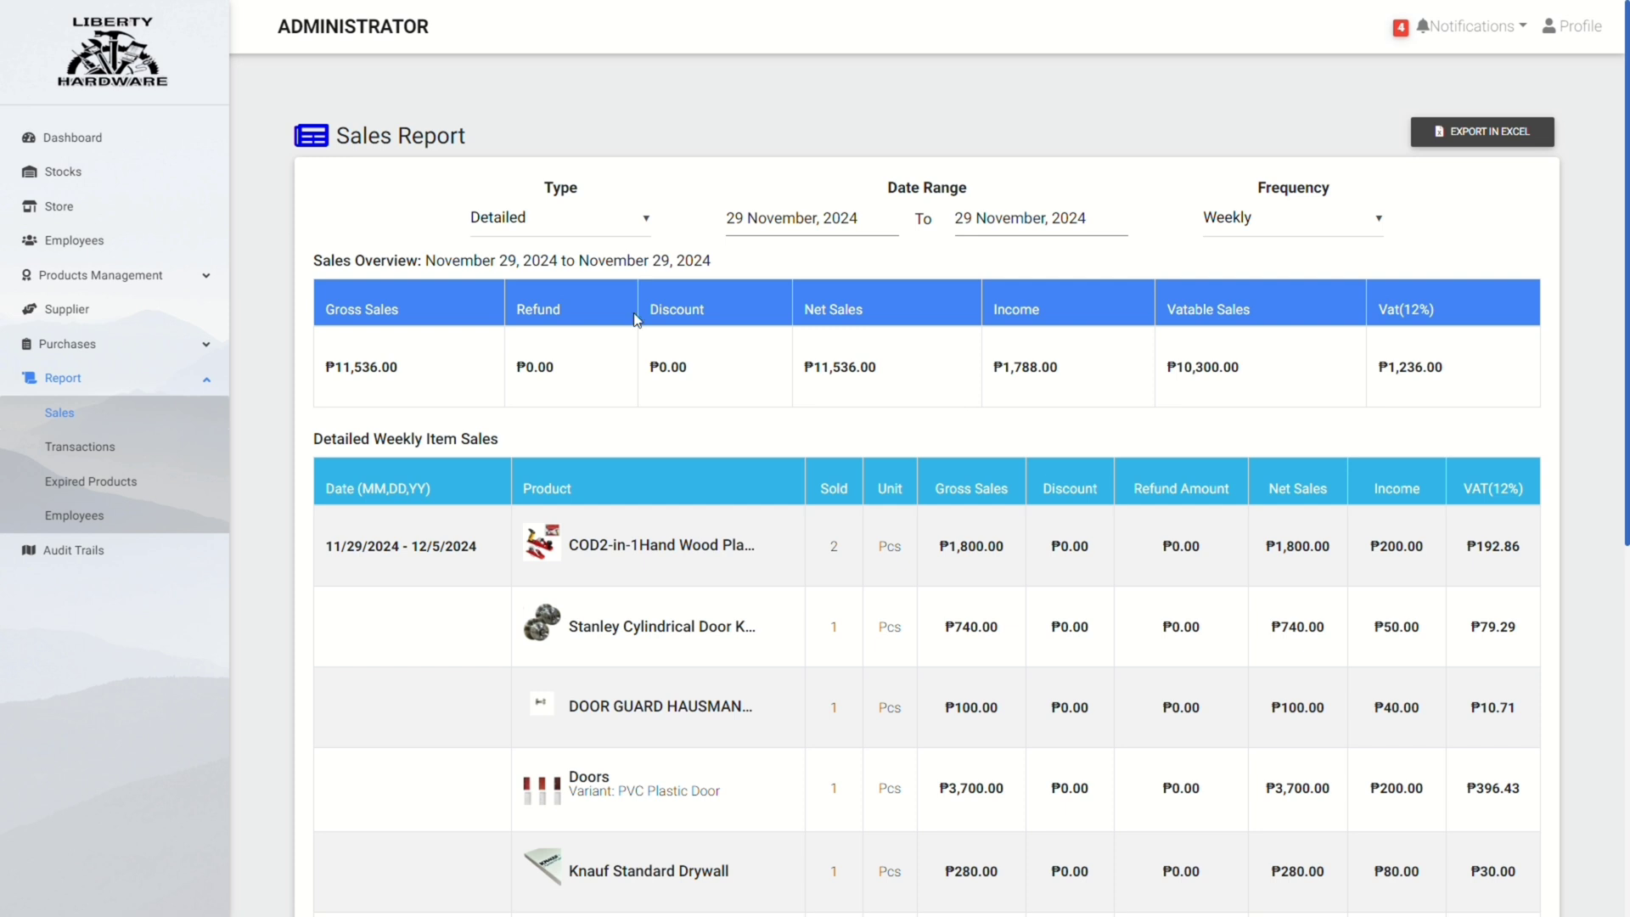
Set the sales report's type to Summary.
{"action": "left_click", "coordinate": [589, 219]}
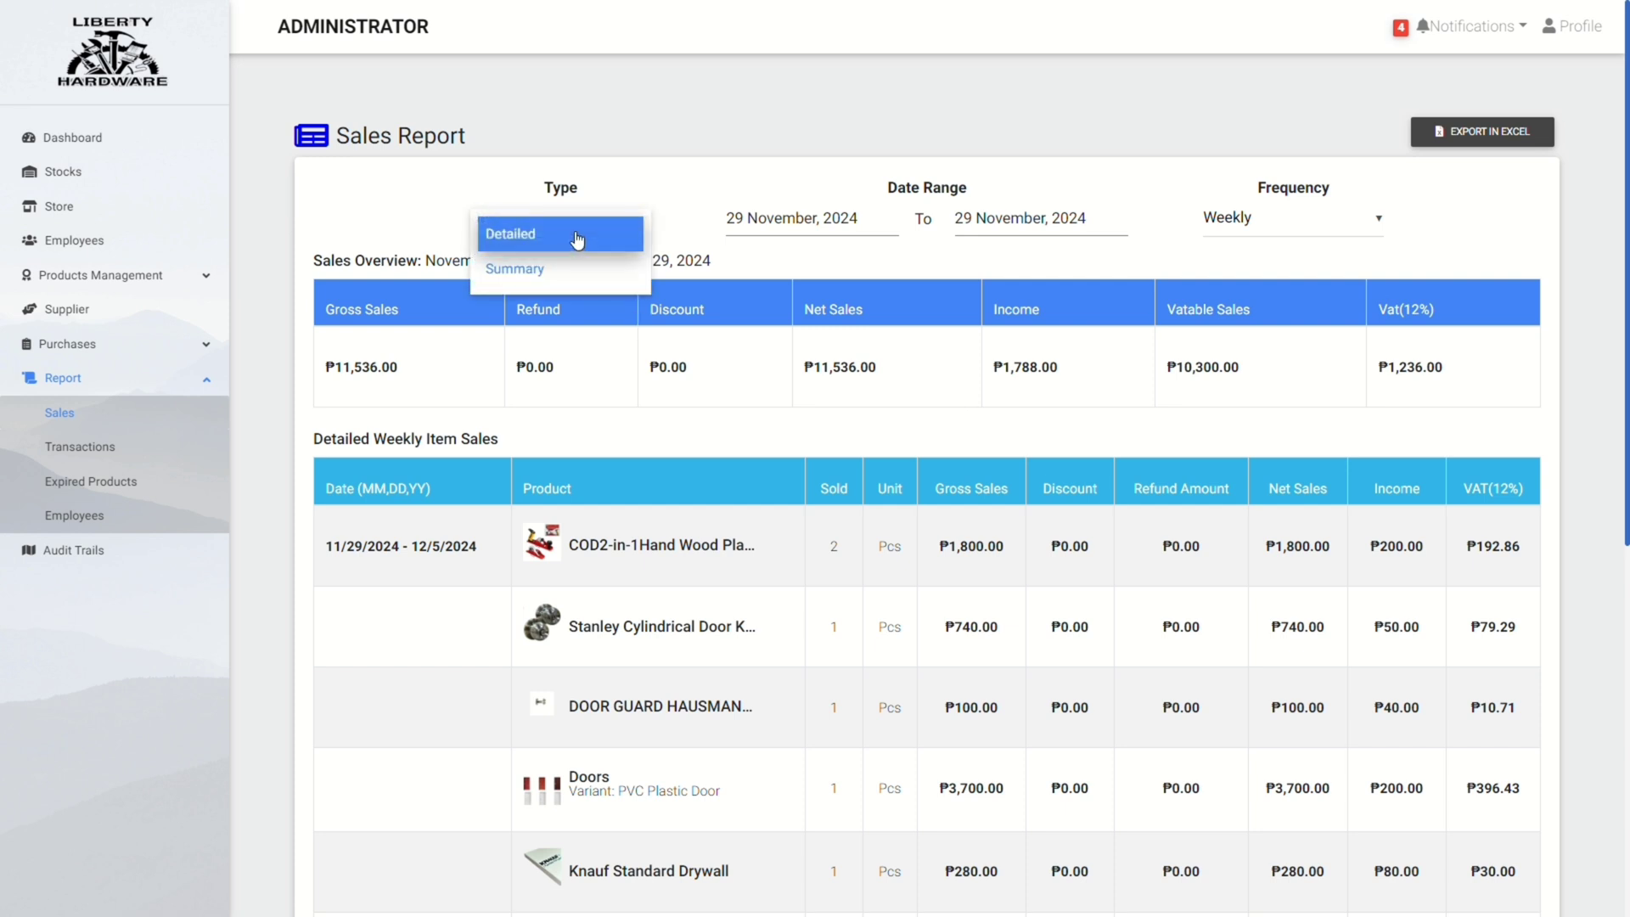
{"action": "left_click", "coordinate": [578, 240]}
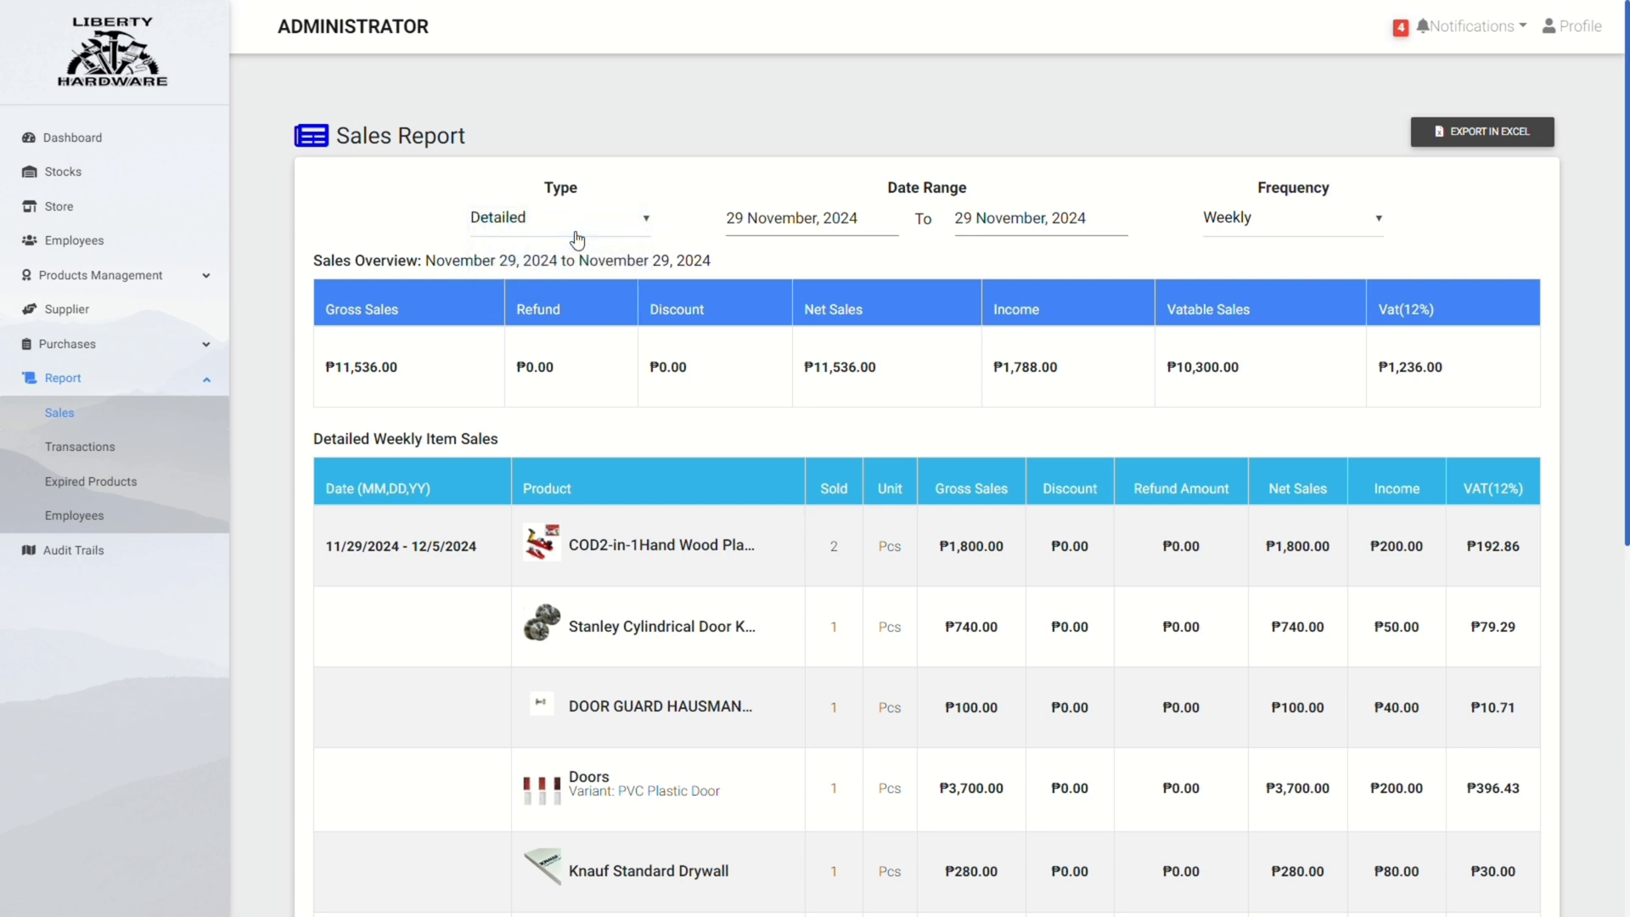
{"action": "left_click", "coordinate": [577, 239]}
{"action": "left_click", "coordinate": [568, 274]}
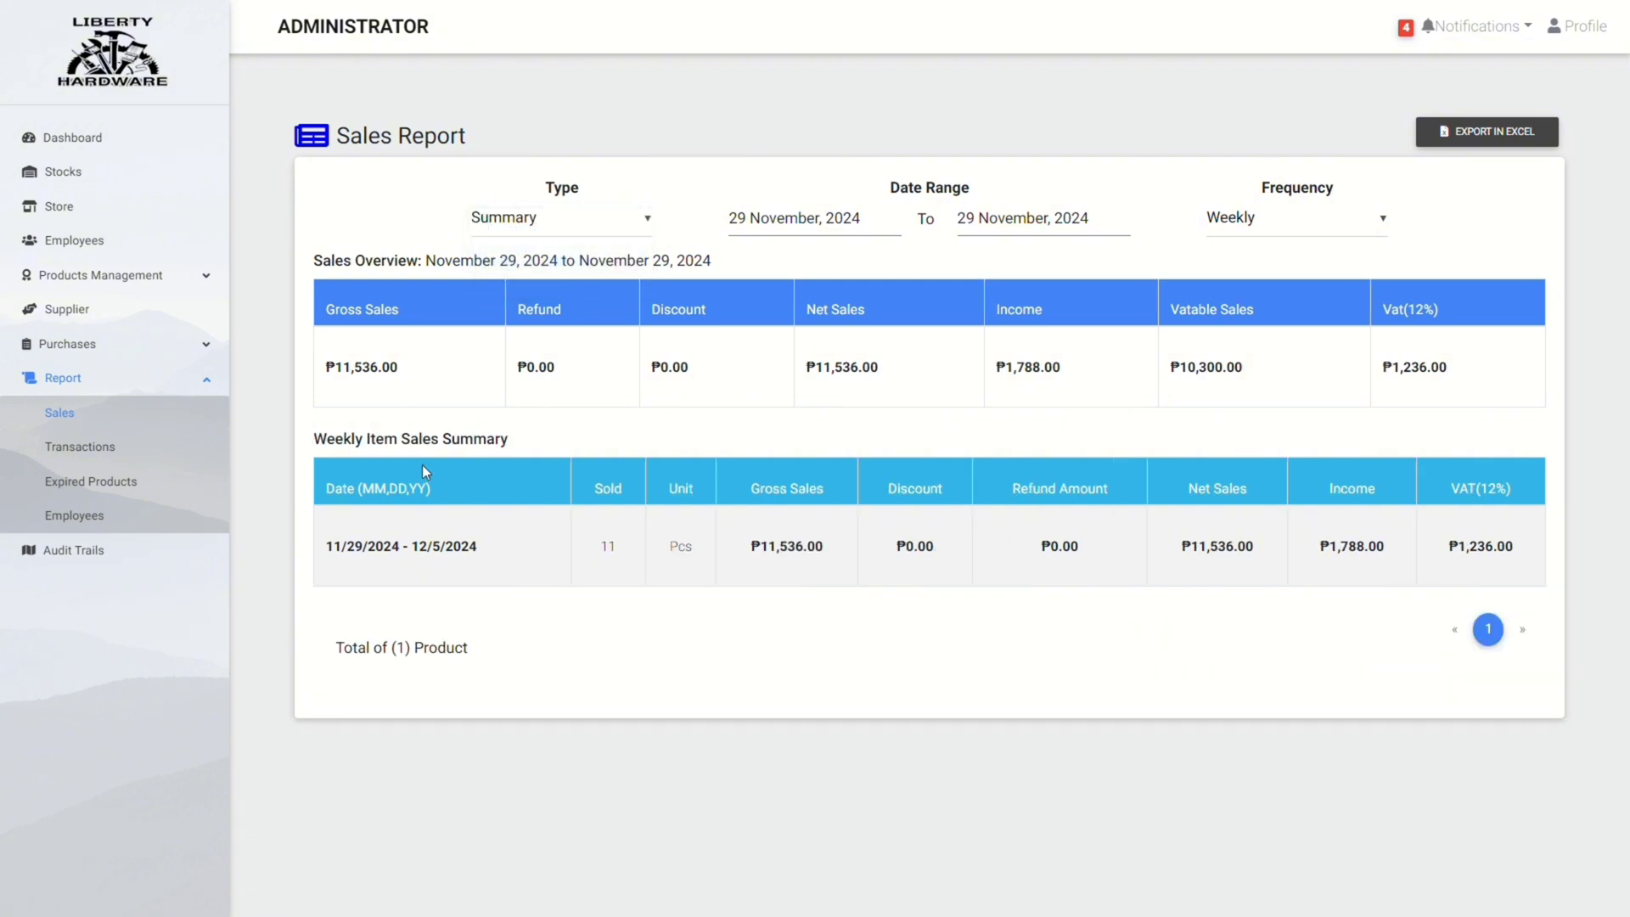
Set the start of the sales report's date range to 27 November 2024.
{"action": "left_click", "coordinate": [884, 225]}
{"action": "left_click", "coordinate": [864, 223]}
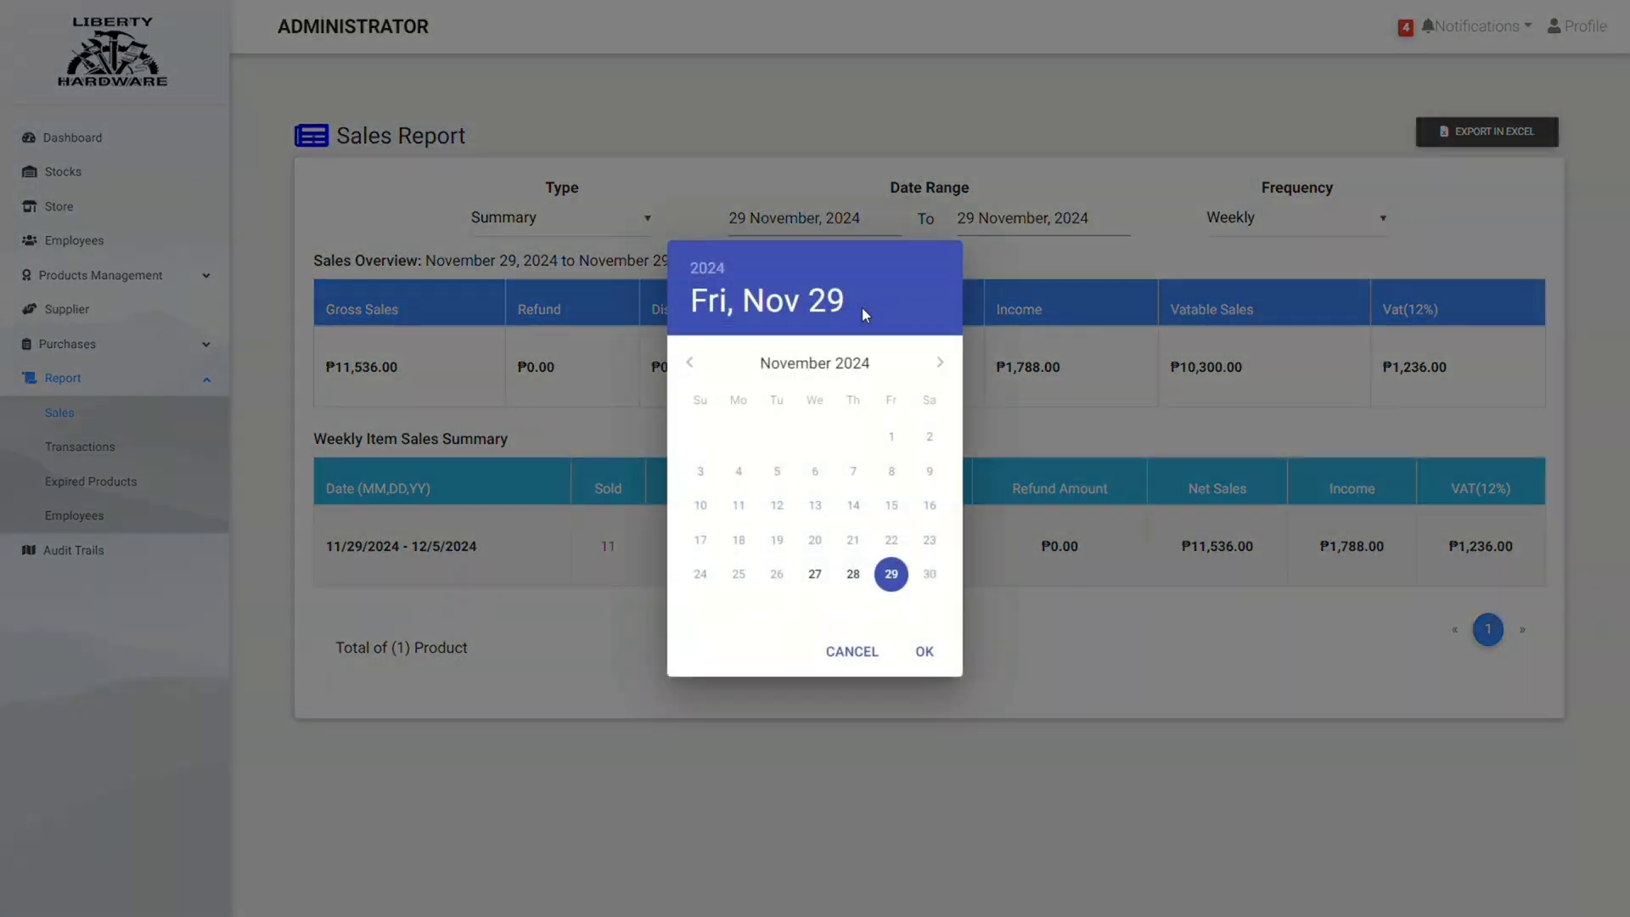
{"action": "left_click", "coordinate": [815, 573]}
{"action": "left_click", "coordinate": [925, 652]}
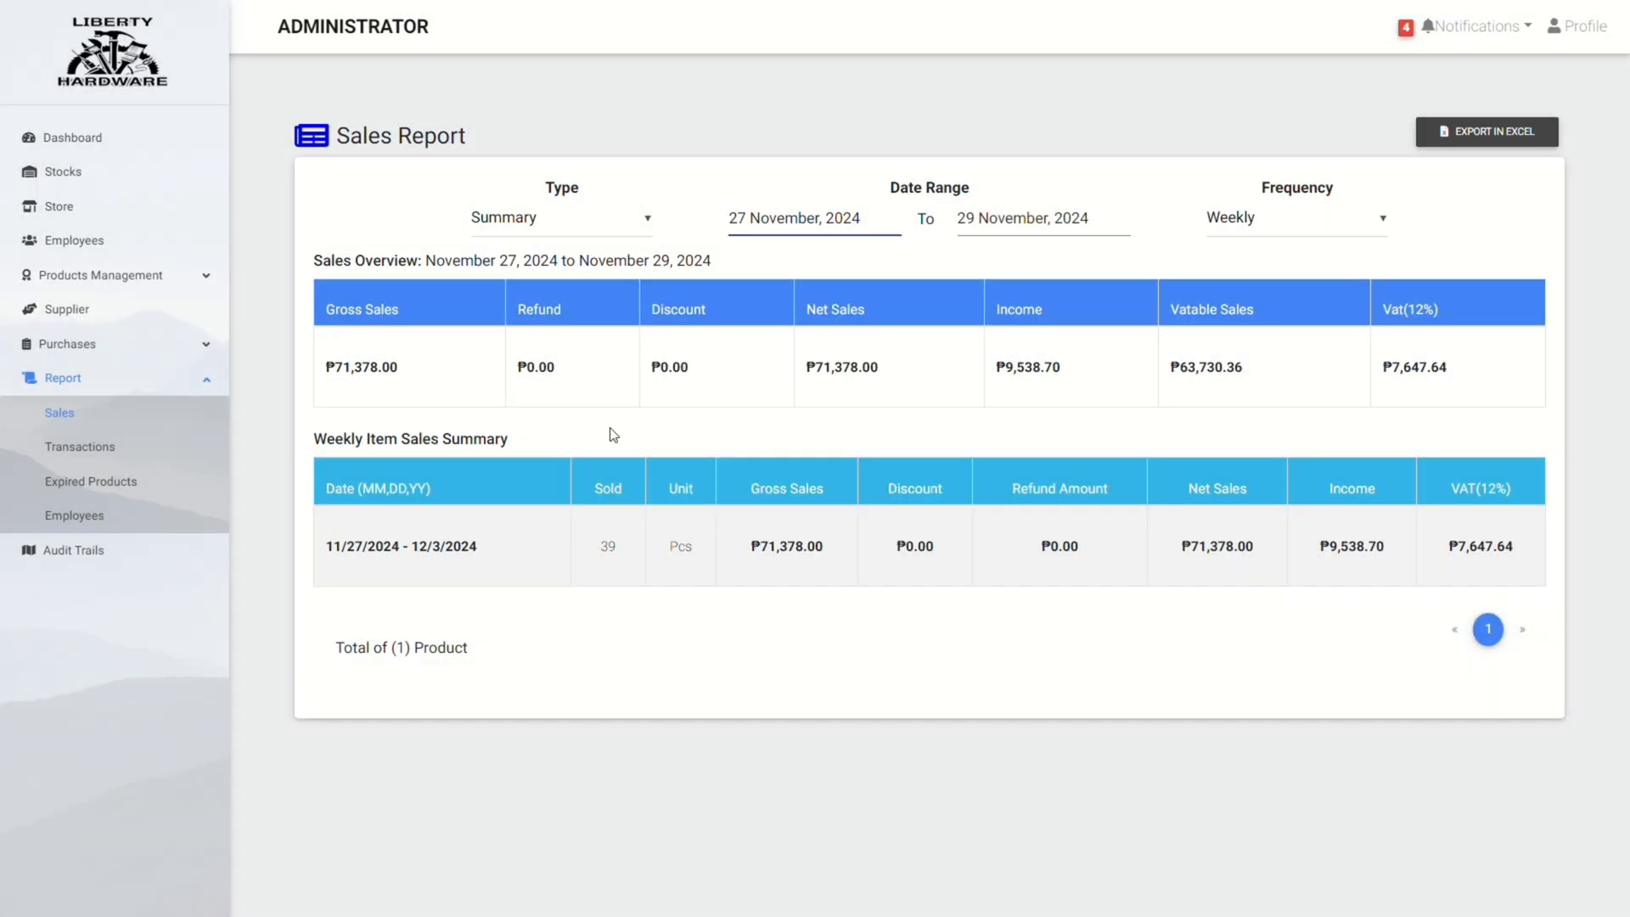
Switch the sales report's frequency through Daily, Weekly and Monthly, and finally set it to Yearly.
{"action": "left_click", "coordinate": [1292, 232]}
{"action": "left_click", "coordinate": [1301, 235]}
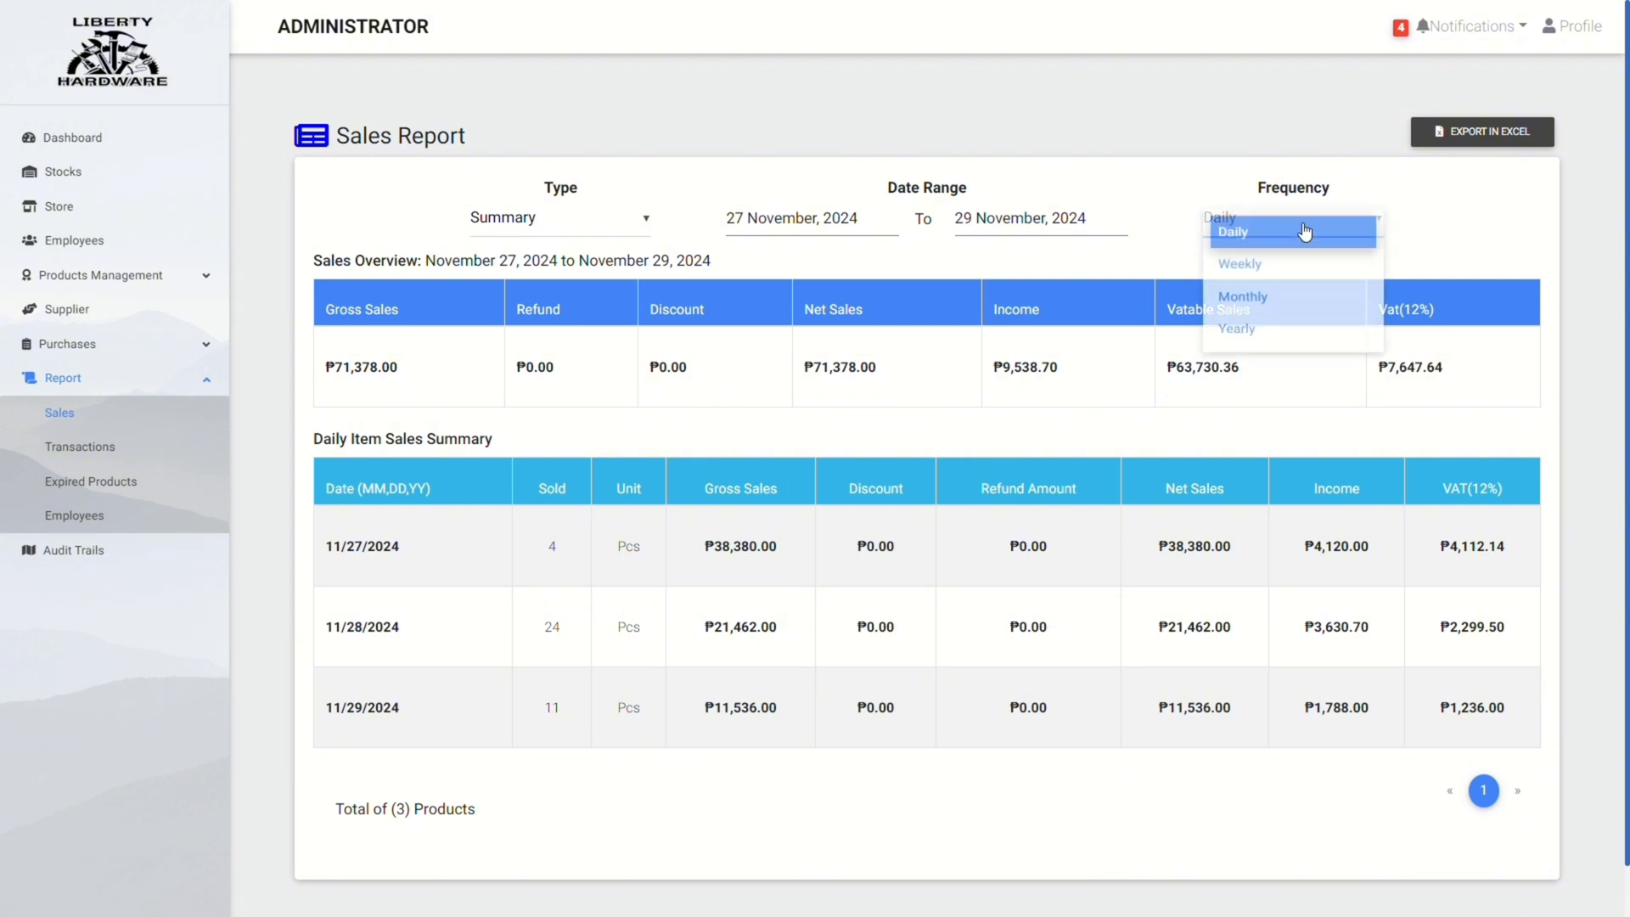
{"action": "left_click", "coordinate": [1291, 264]}
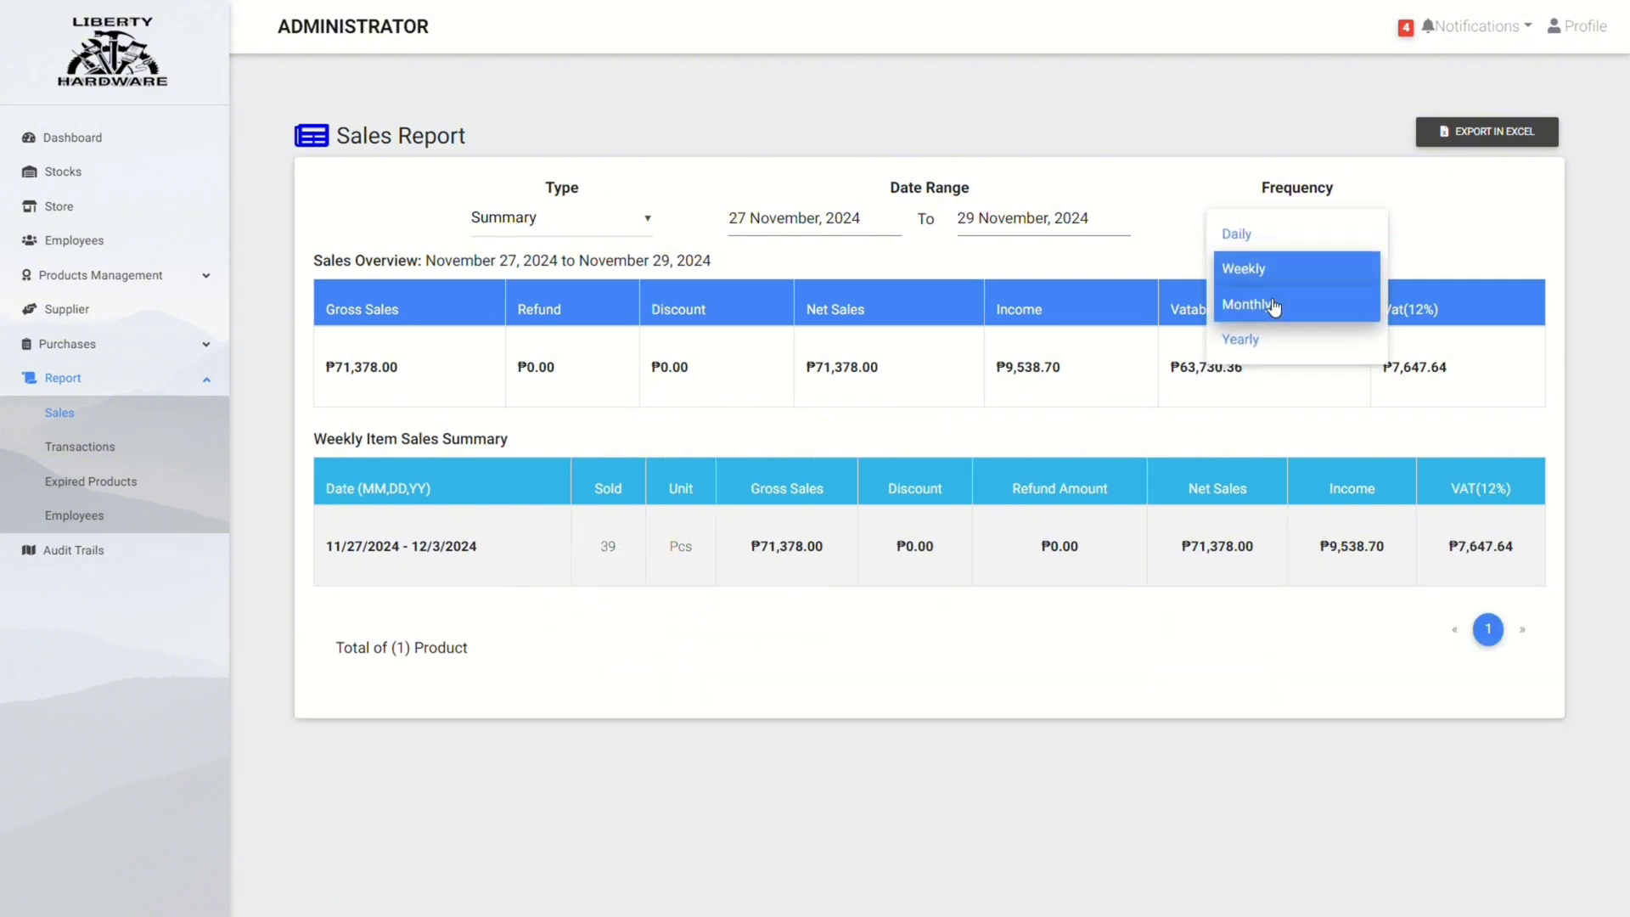
{"action": "left_click", "coordinate": [1277, 304]}
{"action": "left_click", "coordinate": [1280, 225]}
{"action": "left_click", "coordinate": [1273, 308]}
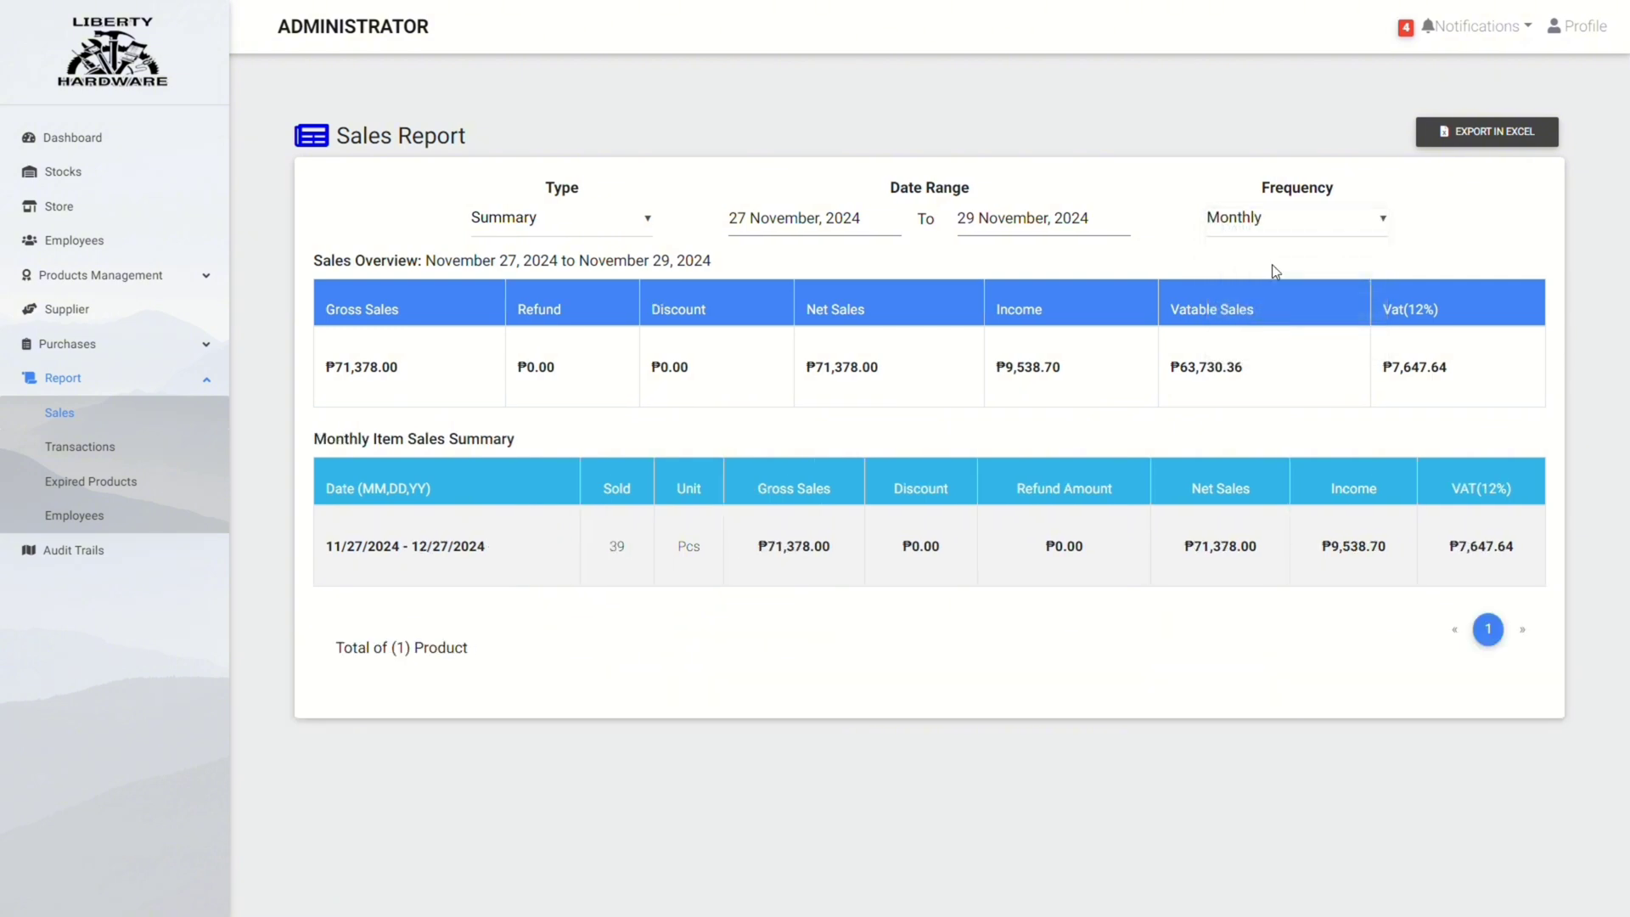
{"action": "left_click", "coordinate": [1287, 226]}
{"action": "left_click", "coordinate": [1245, 339]}
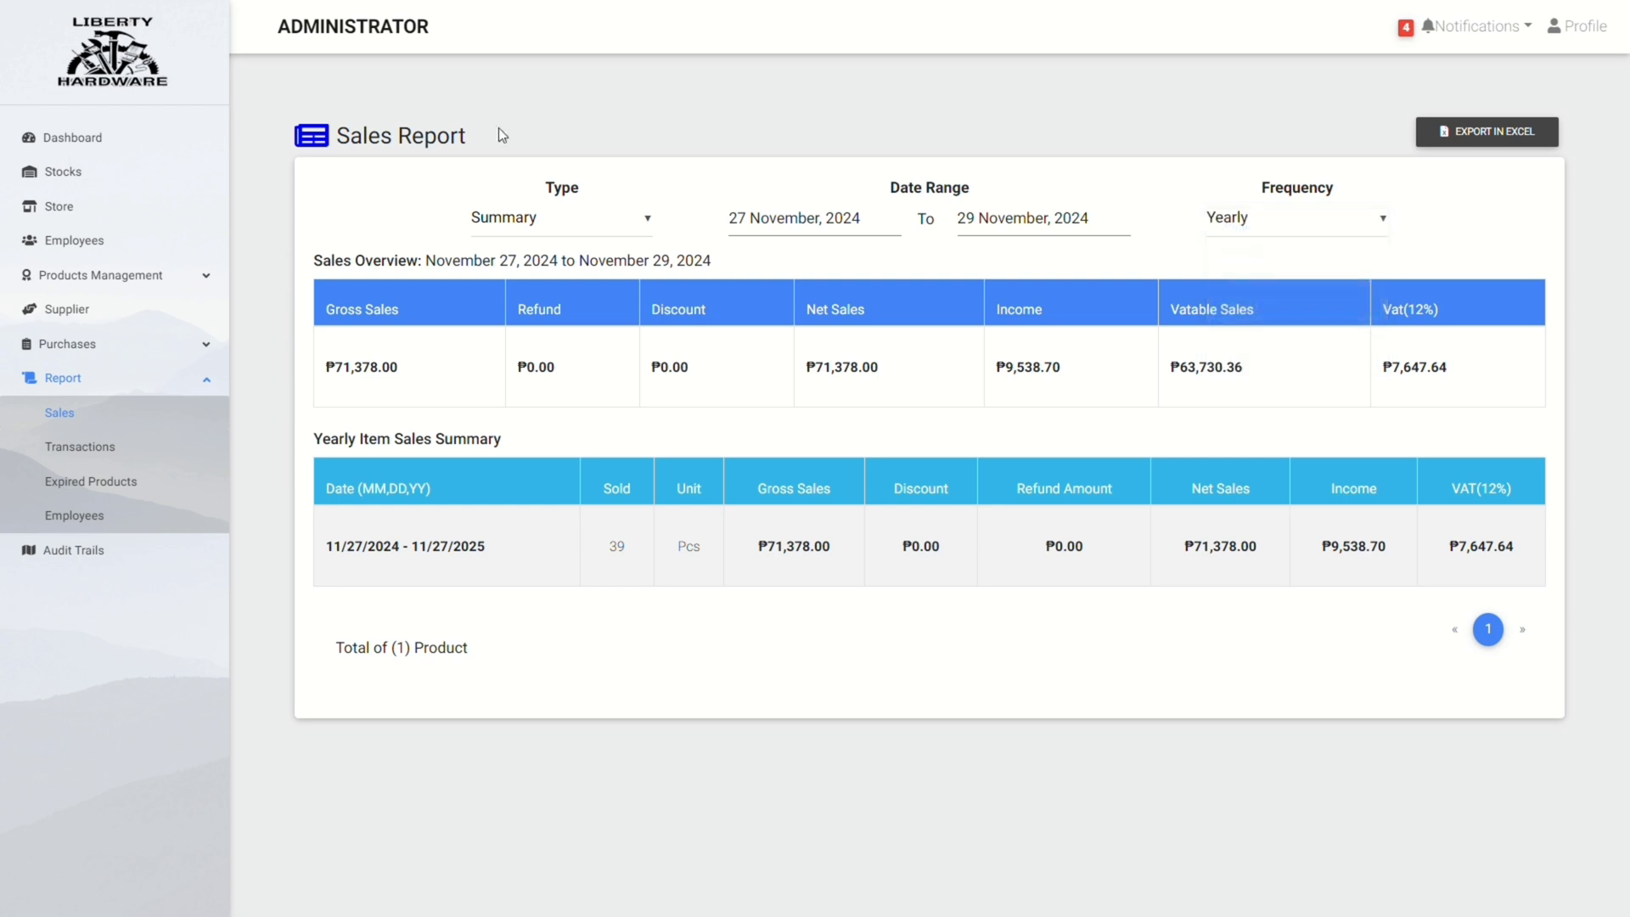
Open the transactions report, view the invoice of the first listed transaction and close it.
{"action": "left_click", "coordinate": [110, 445]}
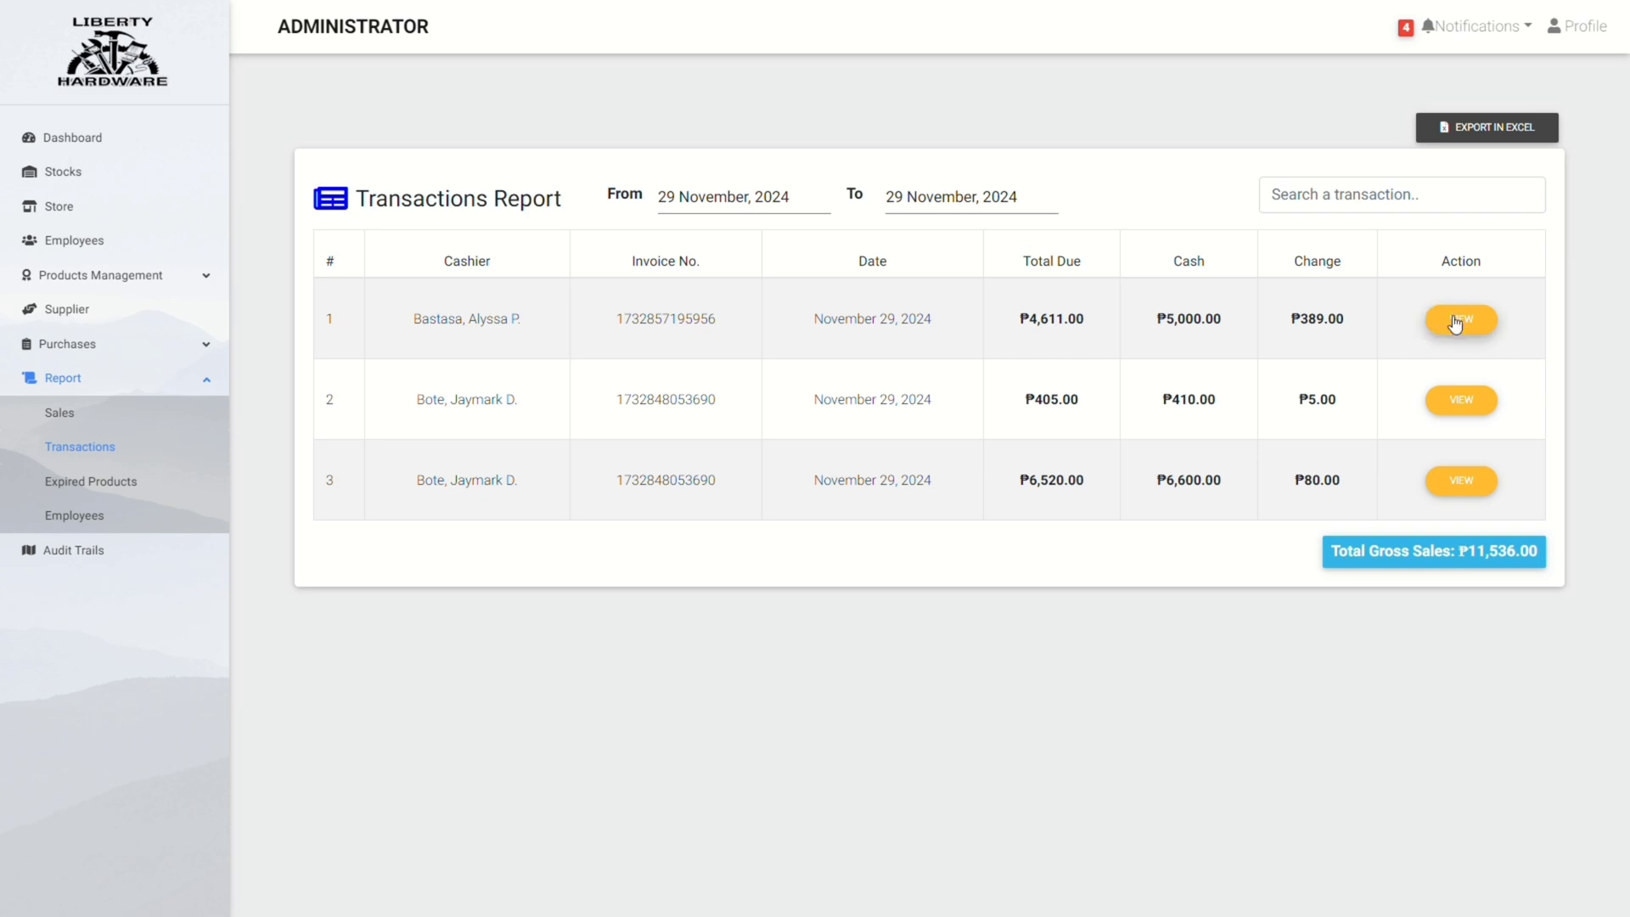
{"action": "left_click", "coordinate": [1480, 335]}
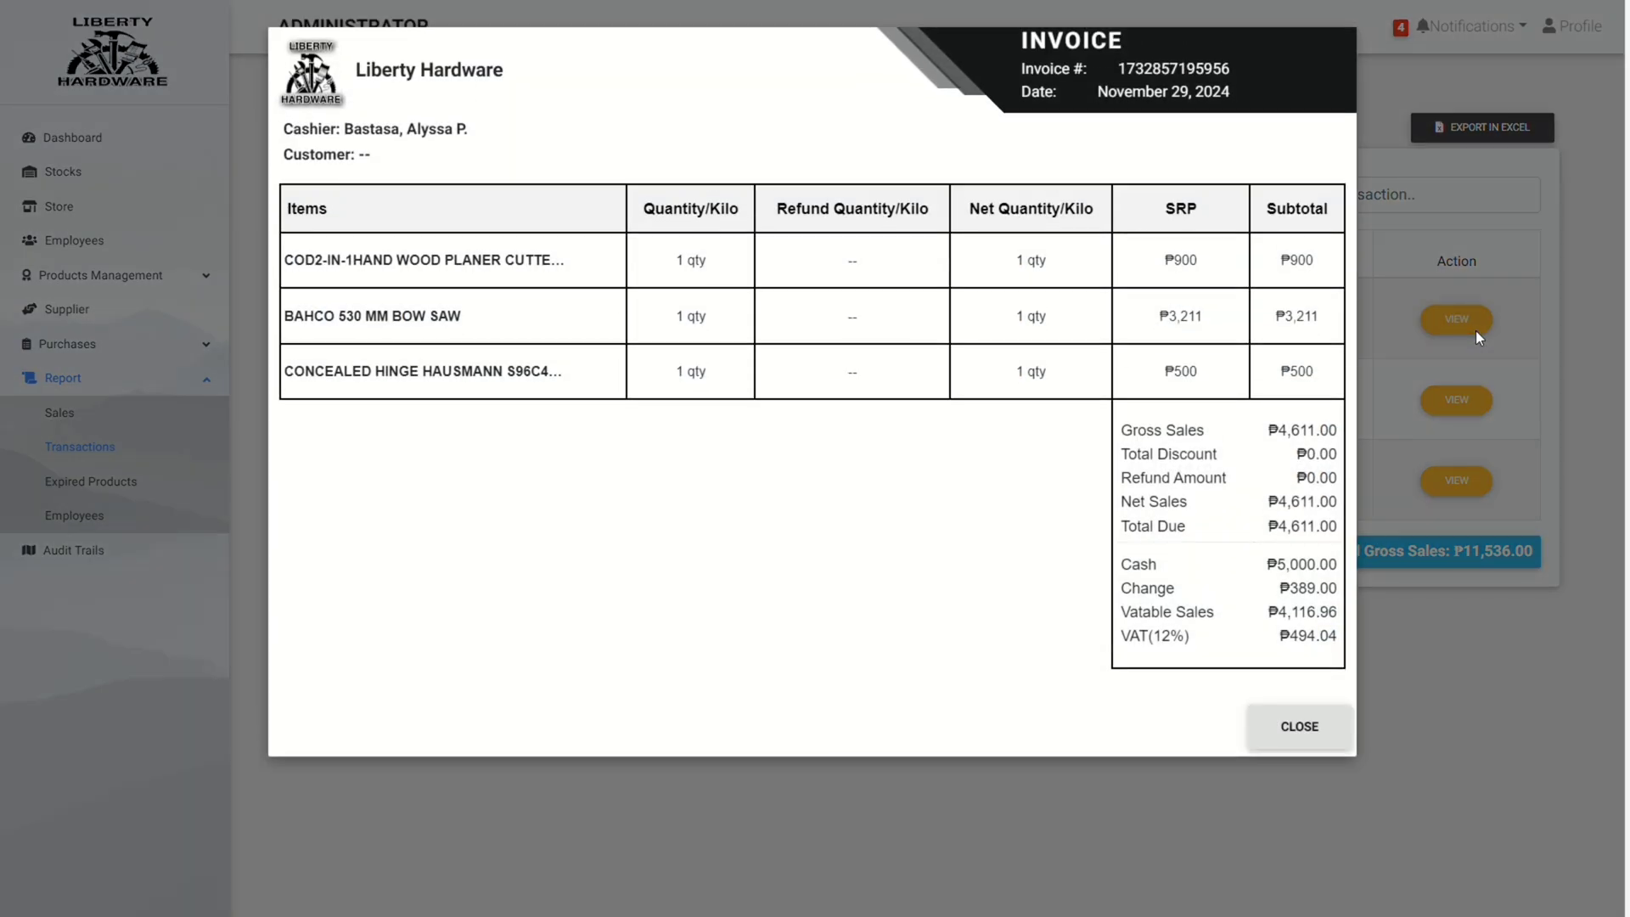
{"action": "left_click", "coordinate": [1299, 725]}
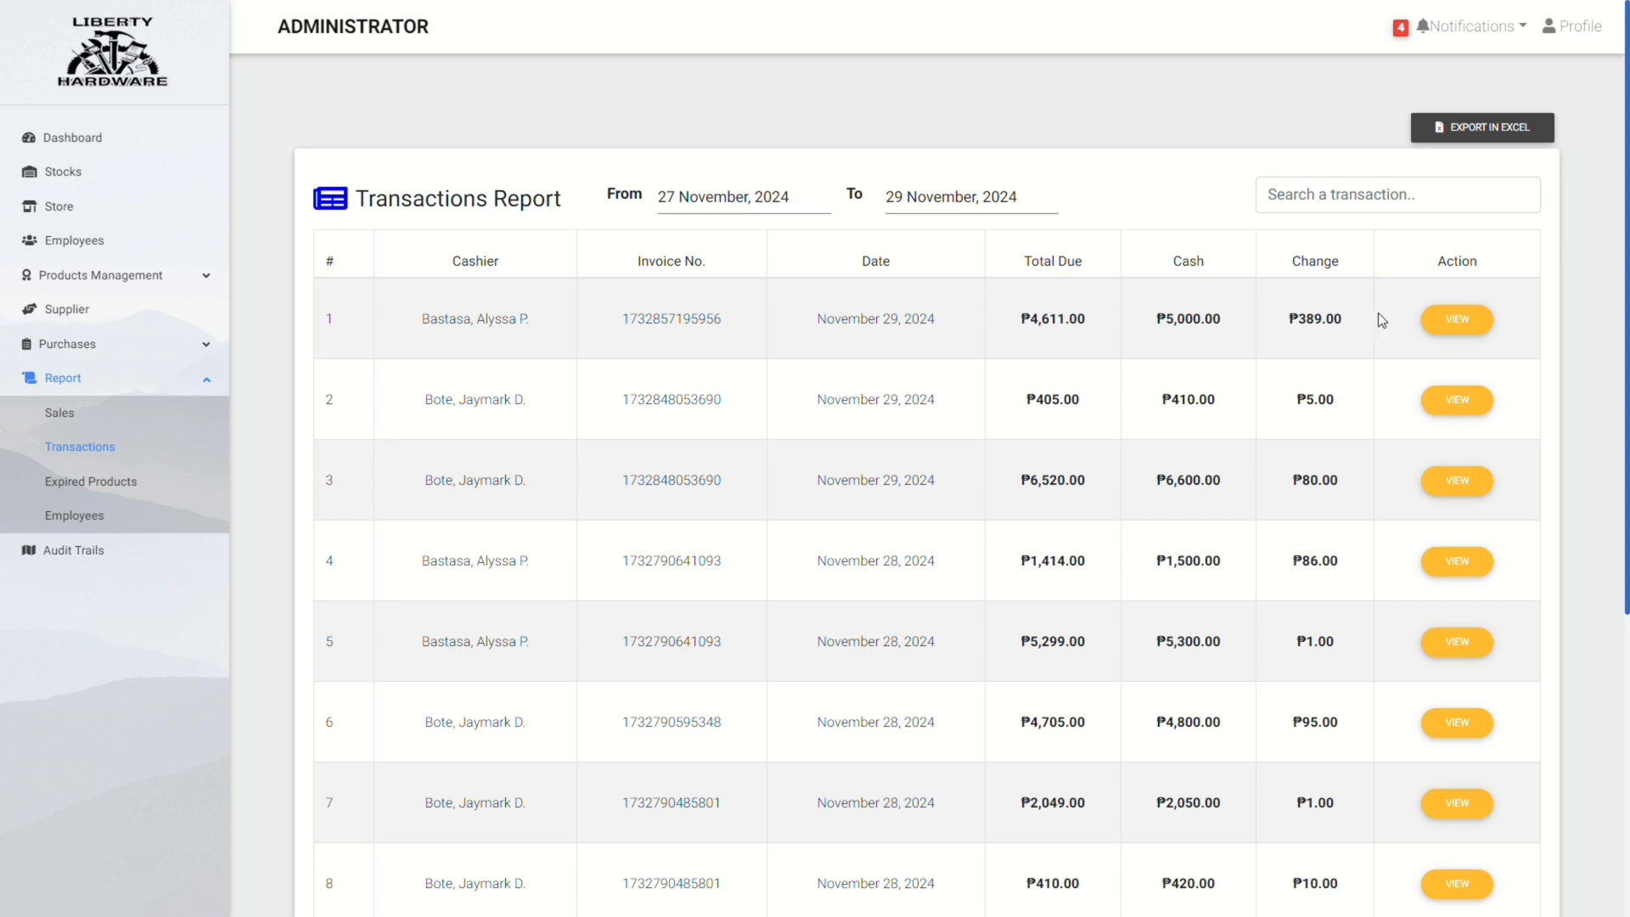
View the first transaction's invoice both before and after filtering the transactions by part of a cashier's surname, clearing the search and closing the invoice.
{"action": "left_click", "coordinate": [1452, 318]}
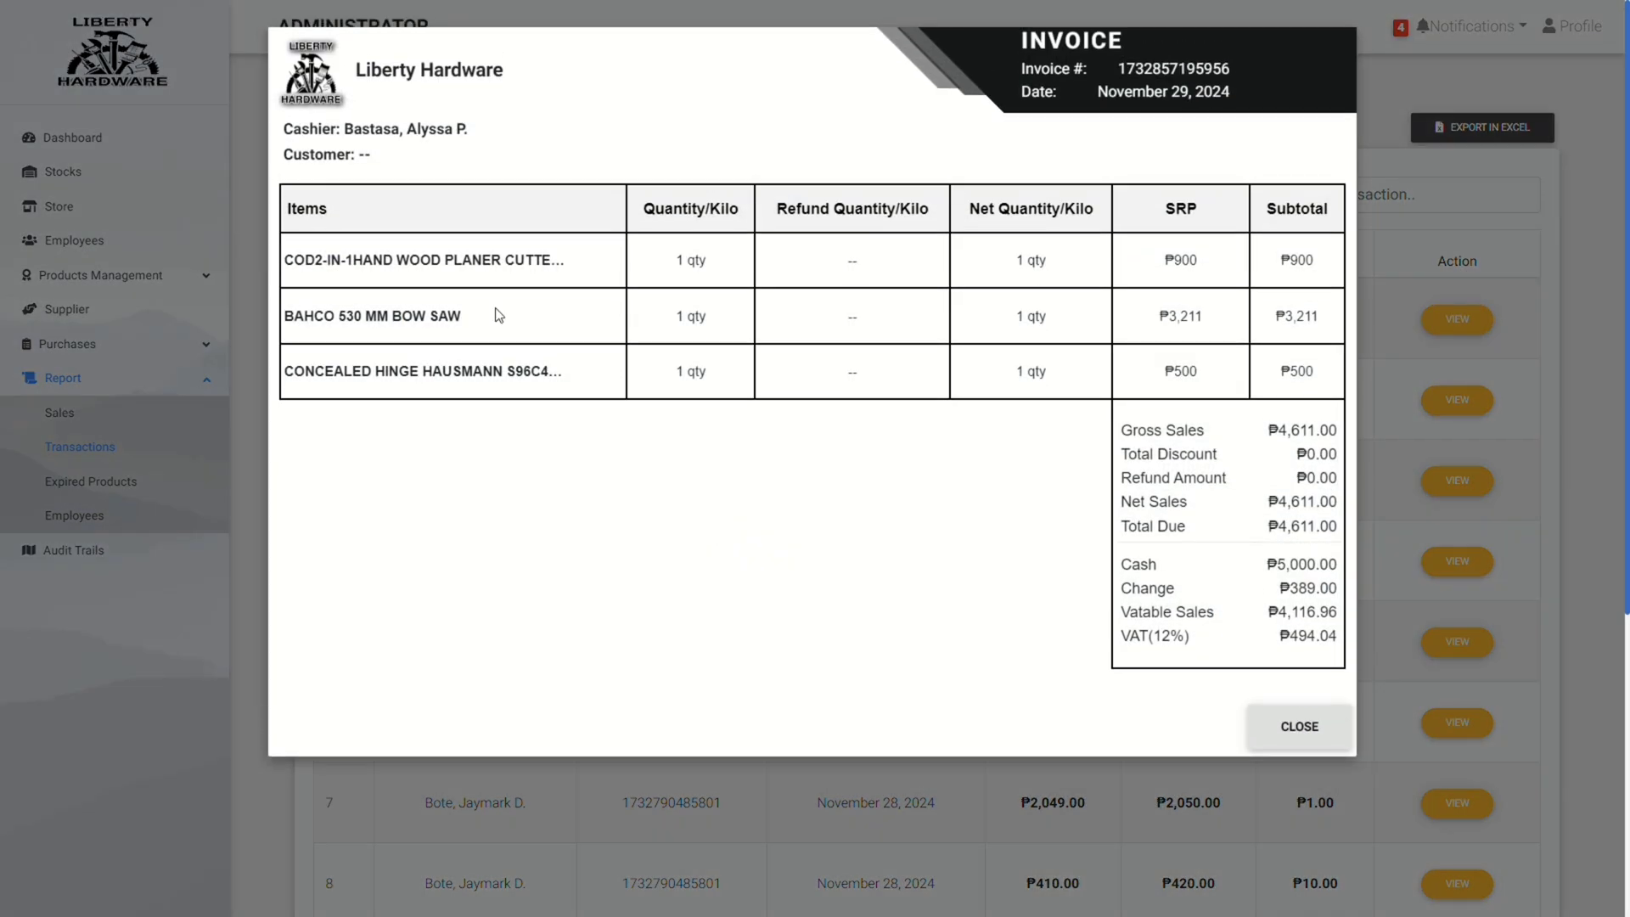
{"action": "left_click", "coordinate": [1282, 738]}
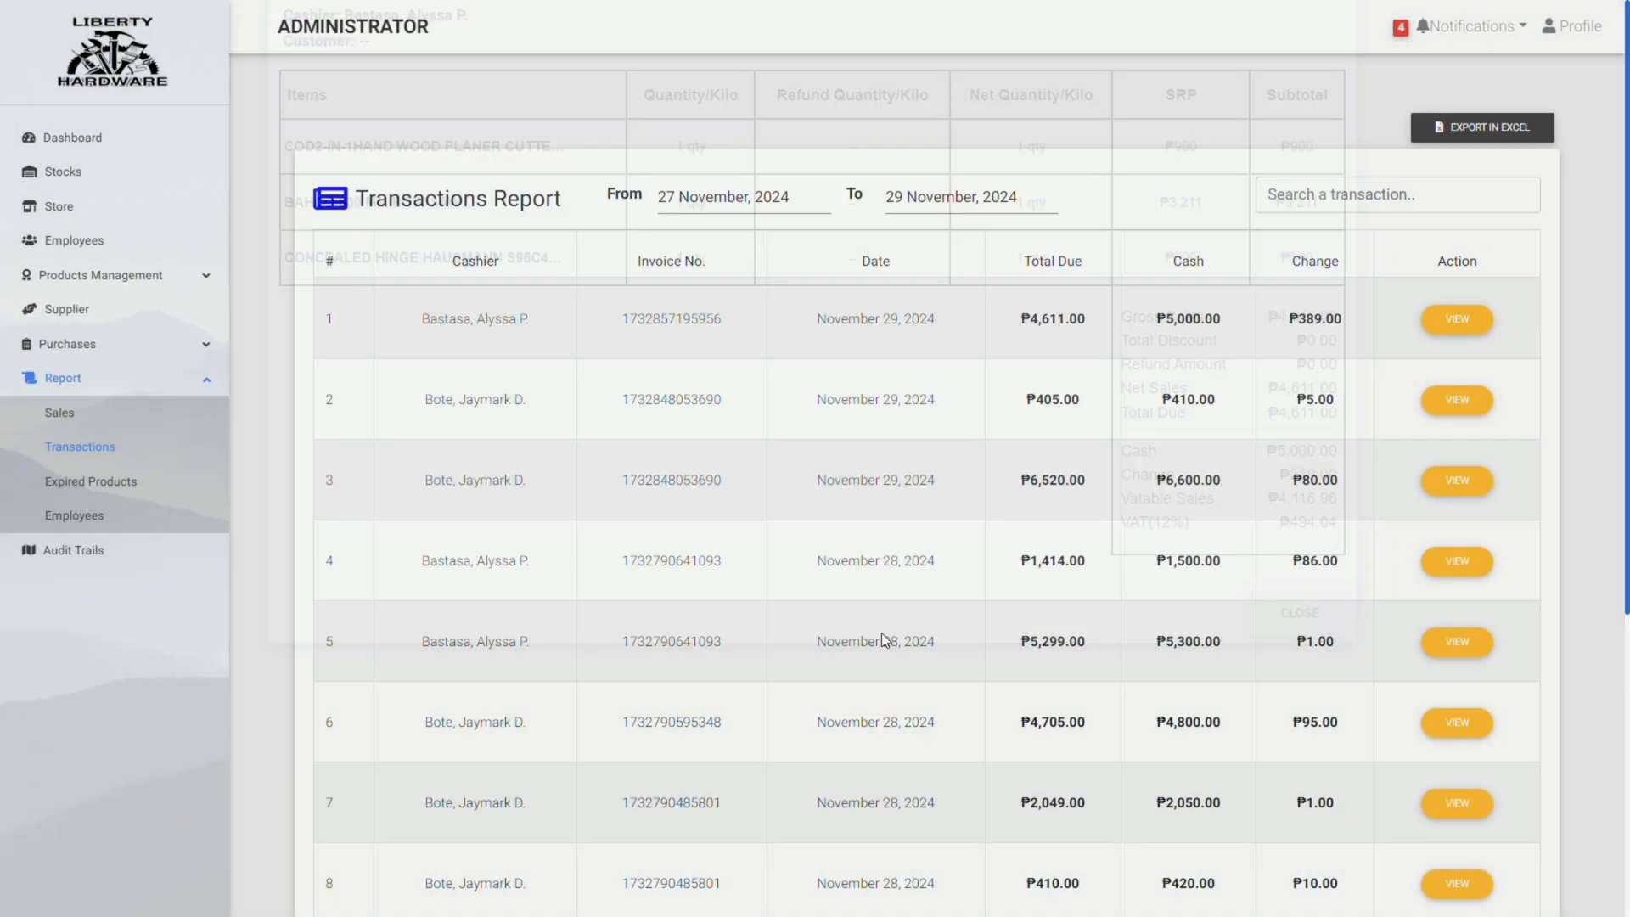
{"action": "left_click", "coordinate": [1349, 201]}
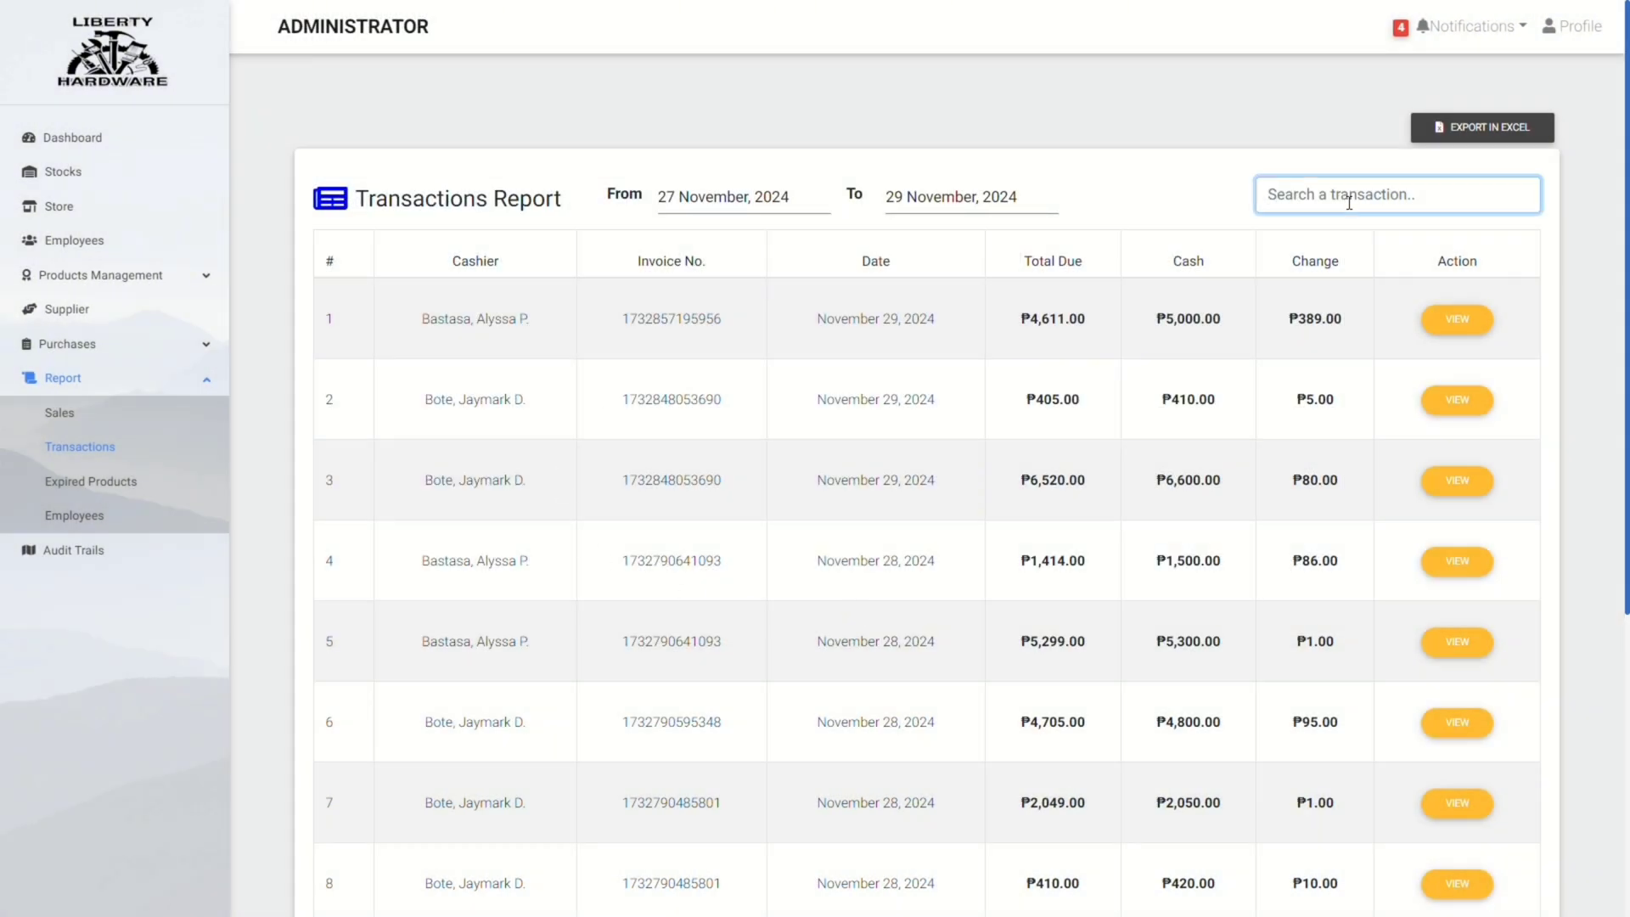
{"action": "type", "text": "basta"}
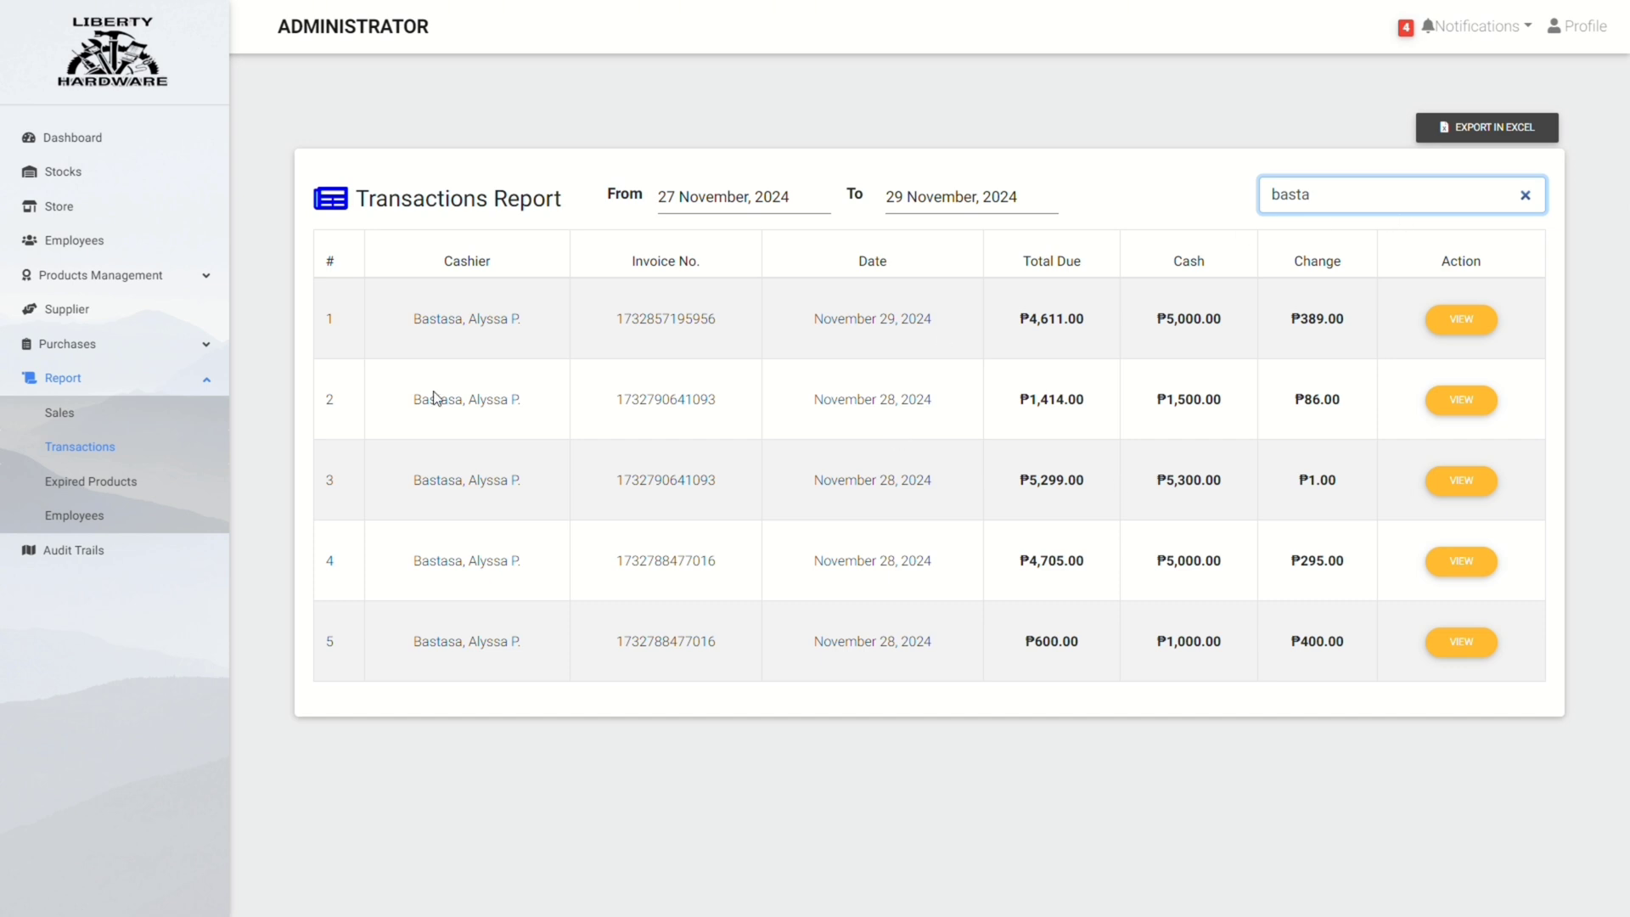
{"action": "left_click", "coordinate": [1525, 197]}
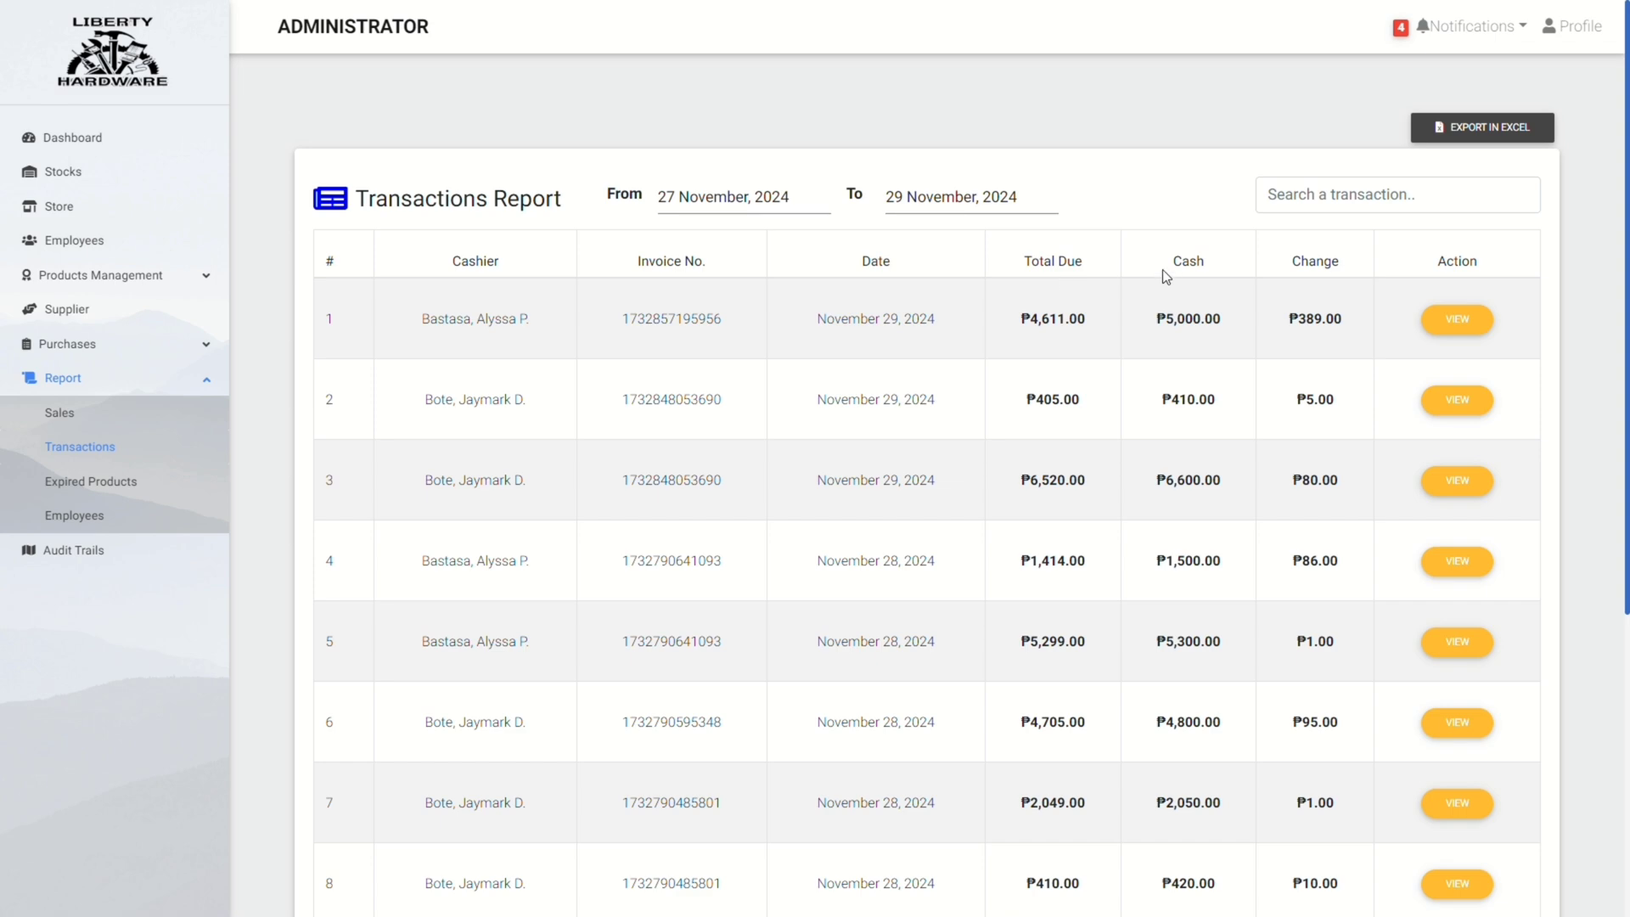
{"action": "left_click", "coordinate": [1443, 324]}
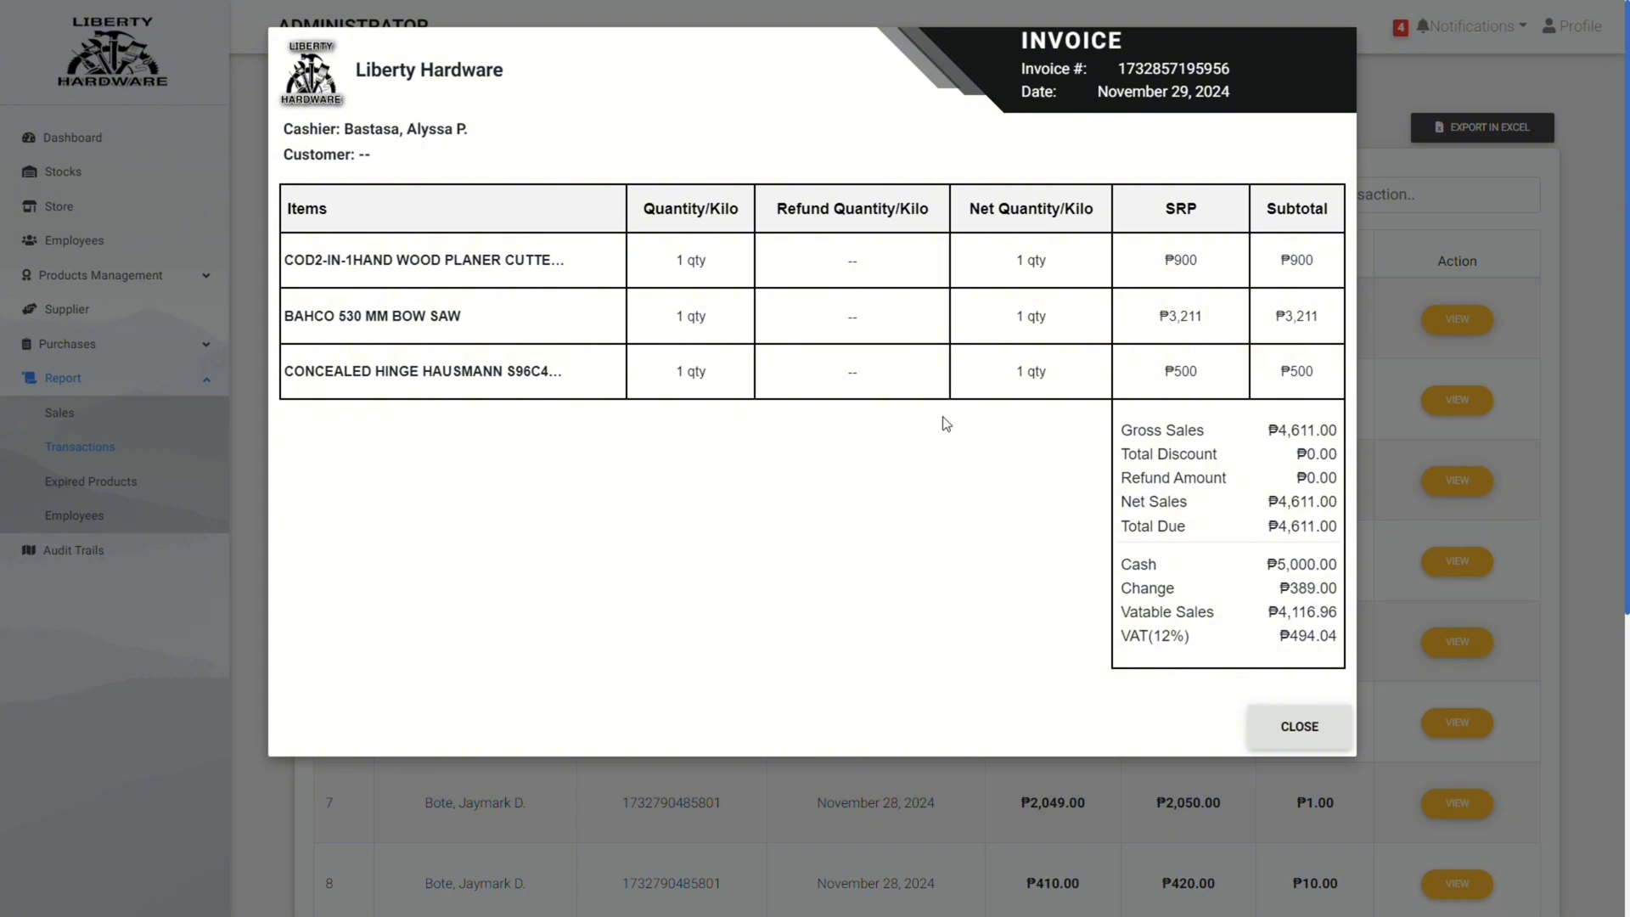
{"action": "left_click", "coordinate": [1318, 721]}
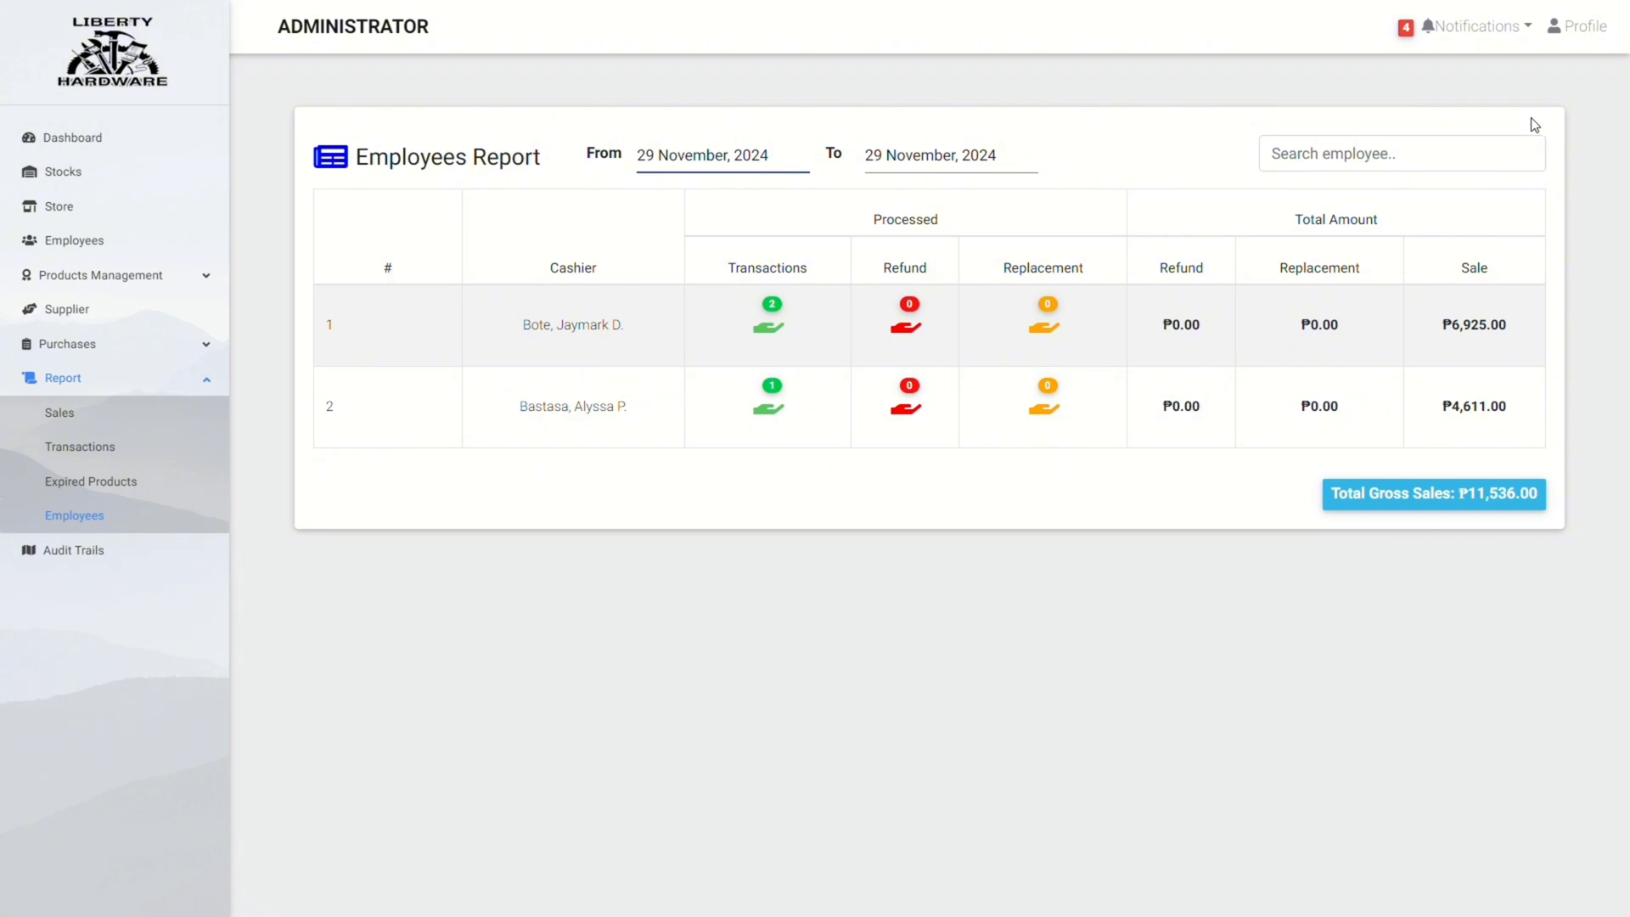
Set the start of the employees report's date range to 27 November 2024.
{"action": "left_click", "coordinate": [675, 161]}
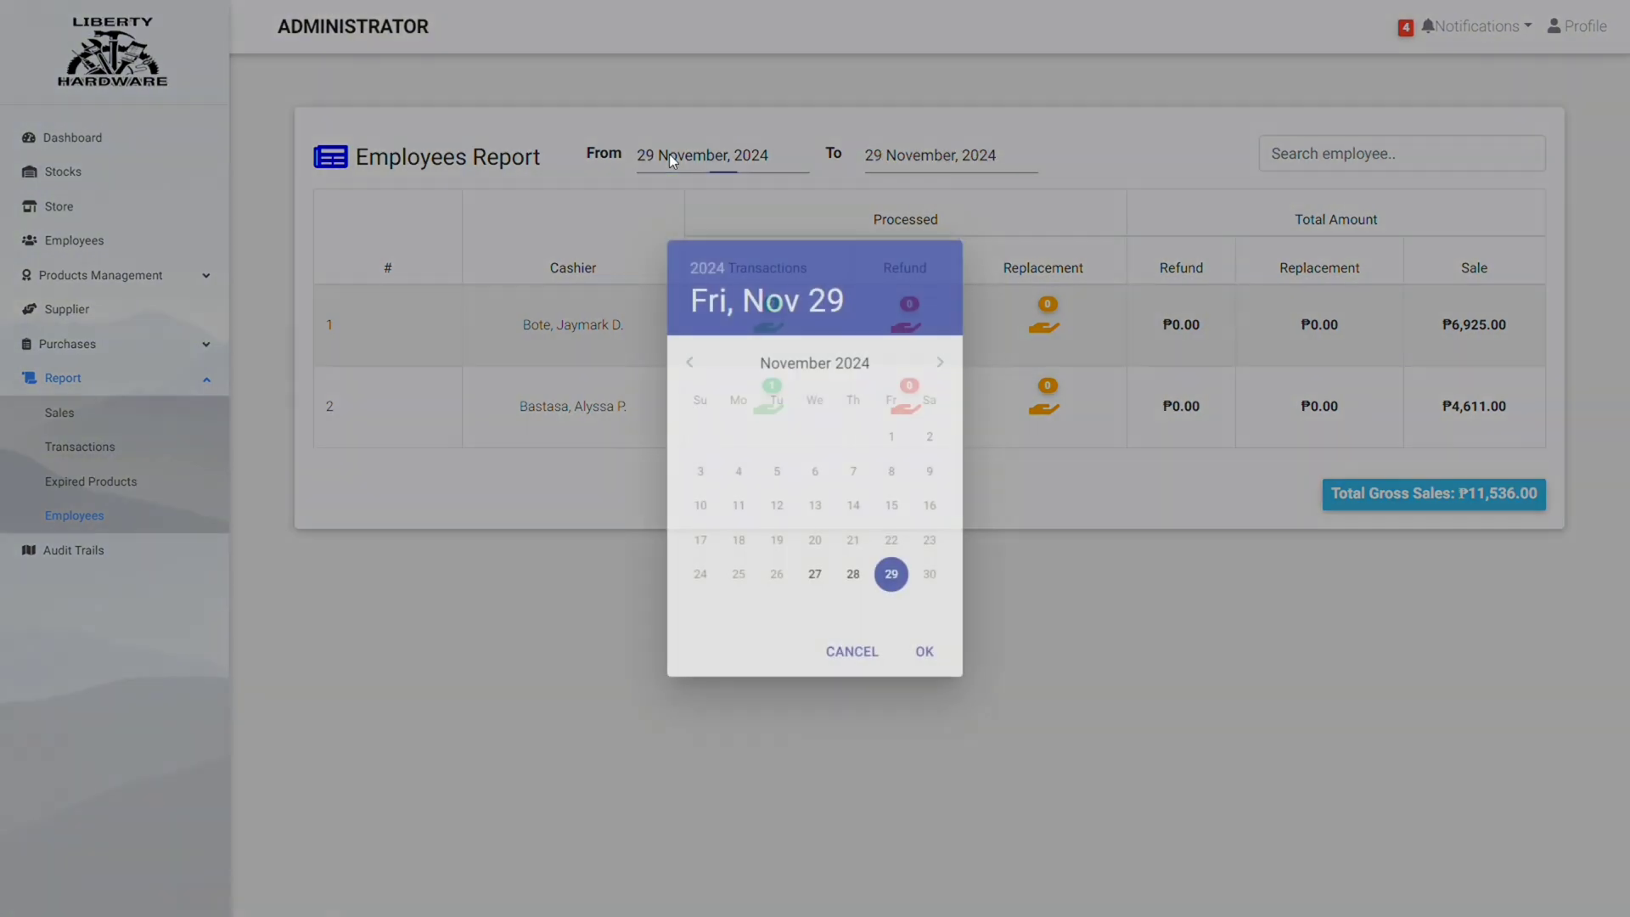
{"action": "left_click", "coordinate": [837, 582]}
{"action": "left_click", "coordinate": [817, 576]}
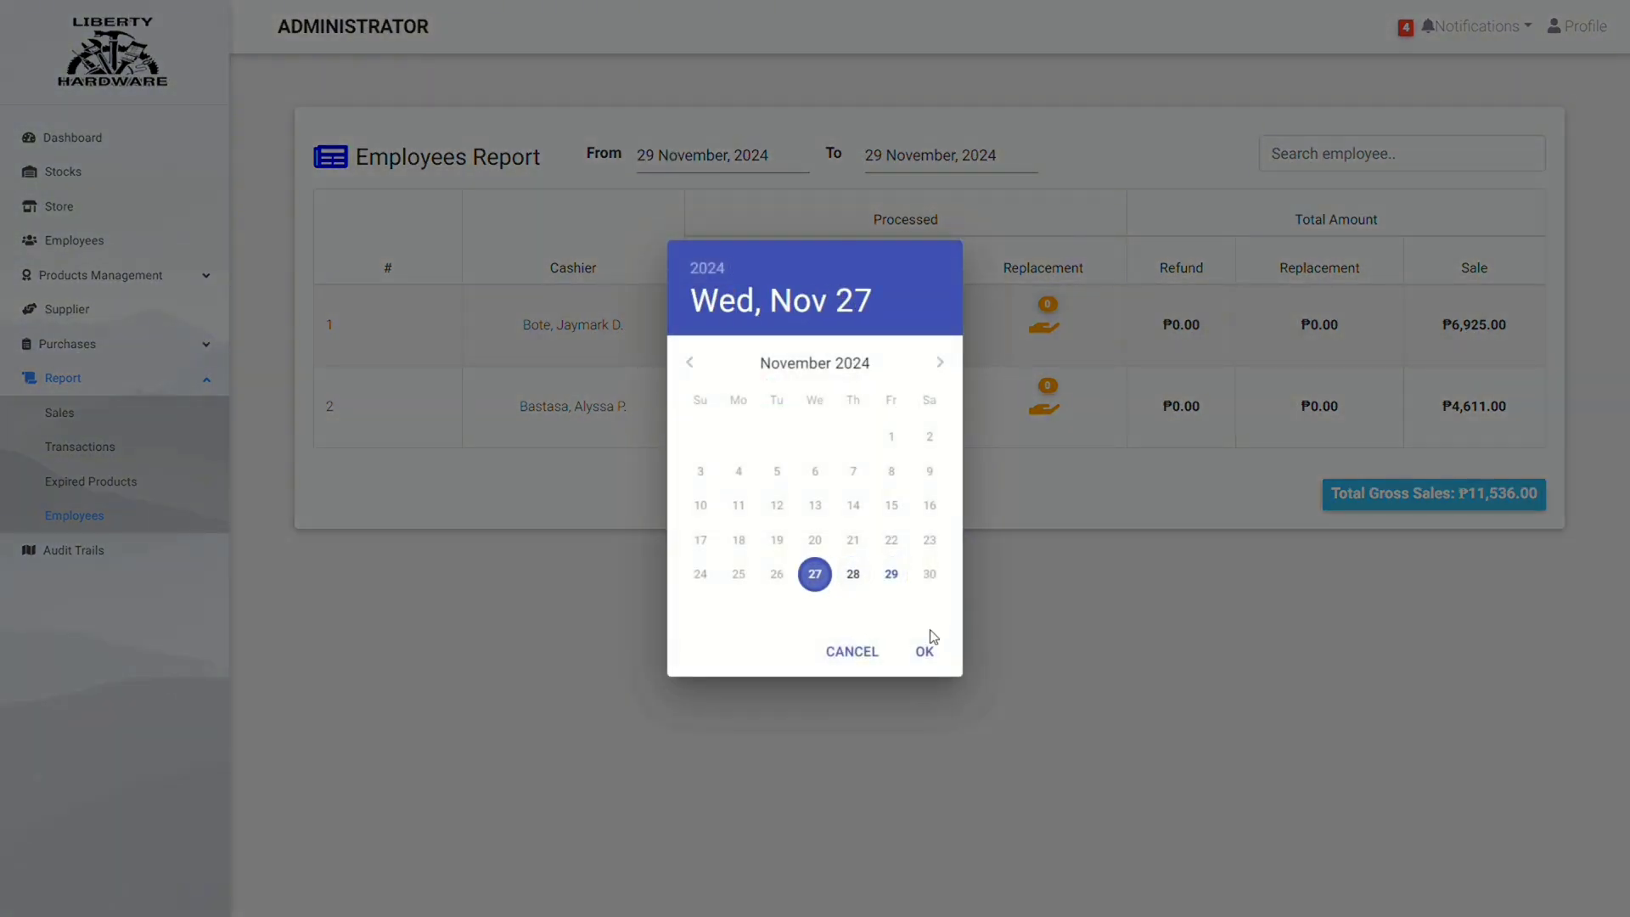
{"action": "left_click", "coordinate": [932, 654]}
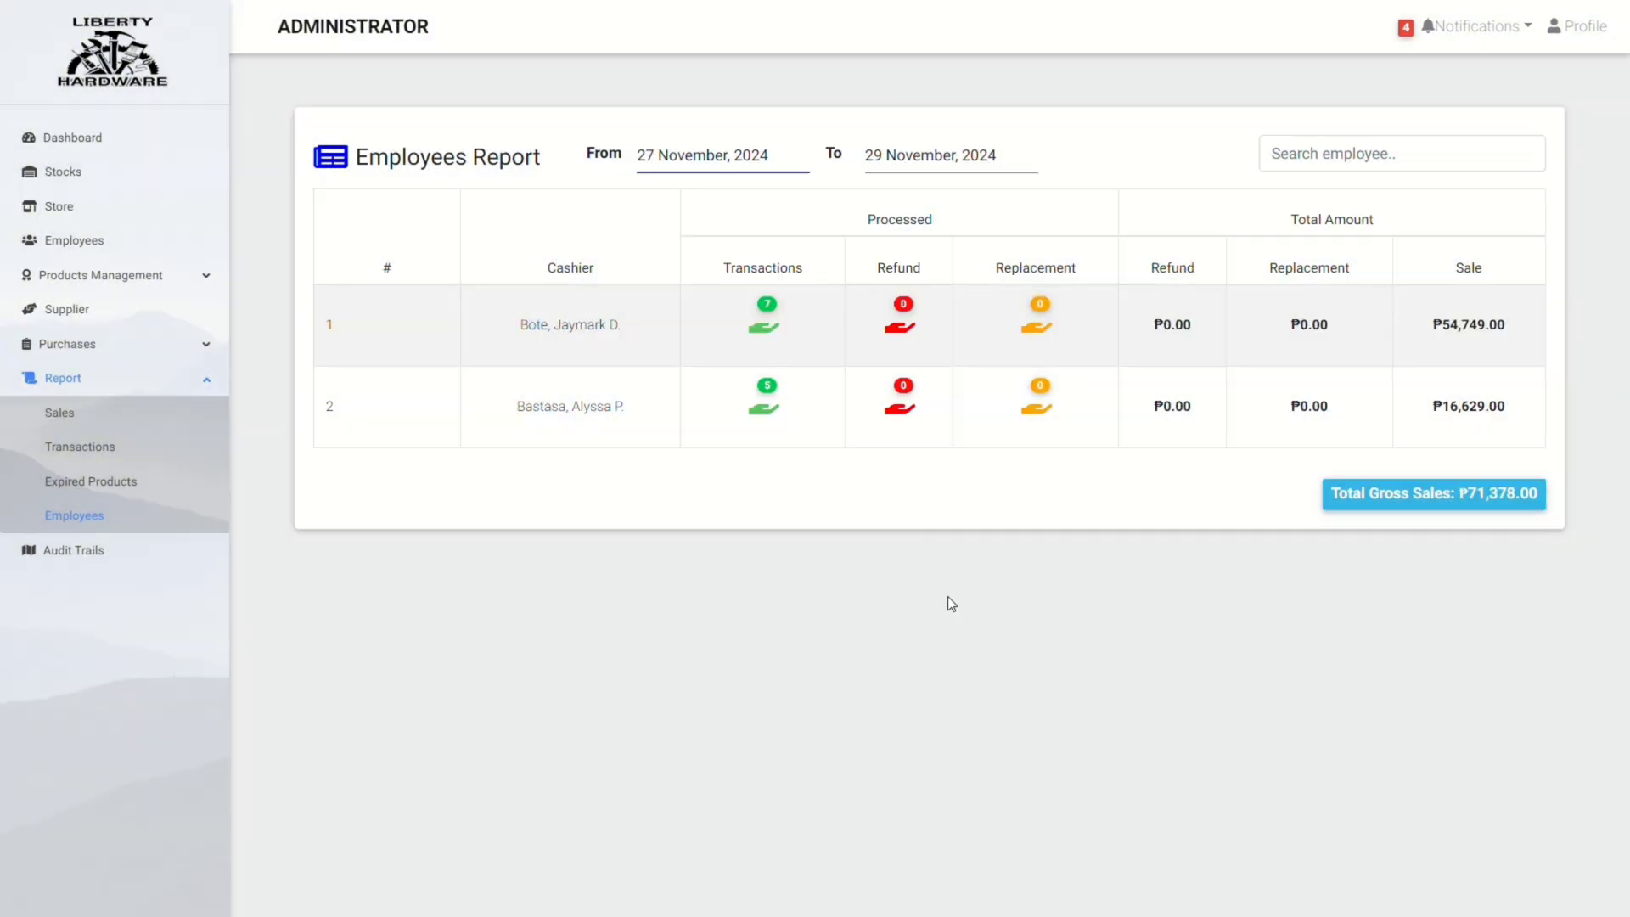
View the first cashier's processed transactions, inspect the invoice of the fifth one, and close both views.
{"action": "left_click", "coordinate": [764, 326]}
{"action": "scroll", "coordinate": [1018, 302], "scroll_direction": "down", "scroll_amount": 2}
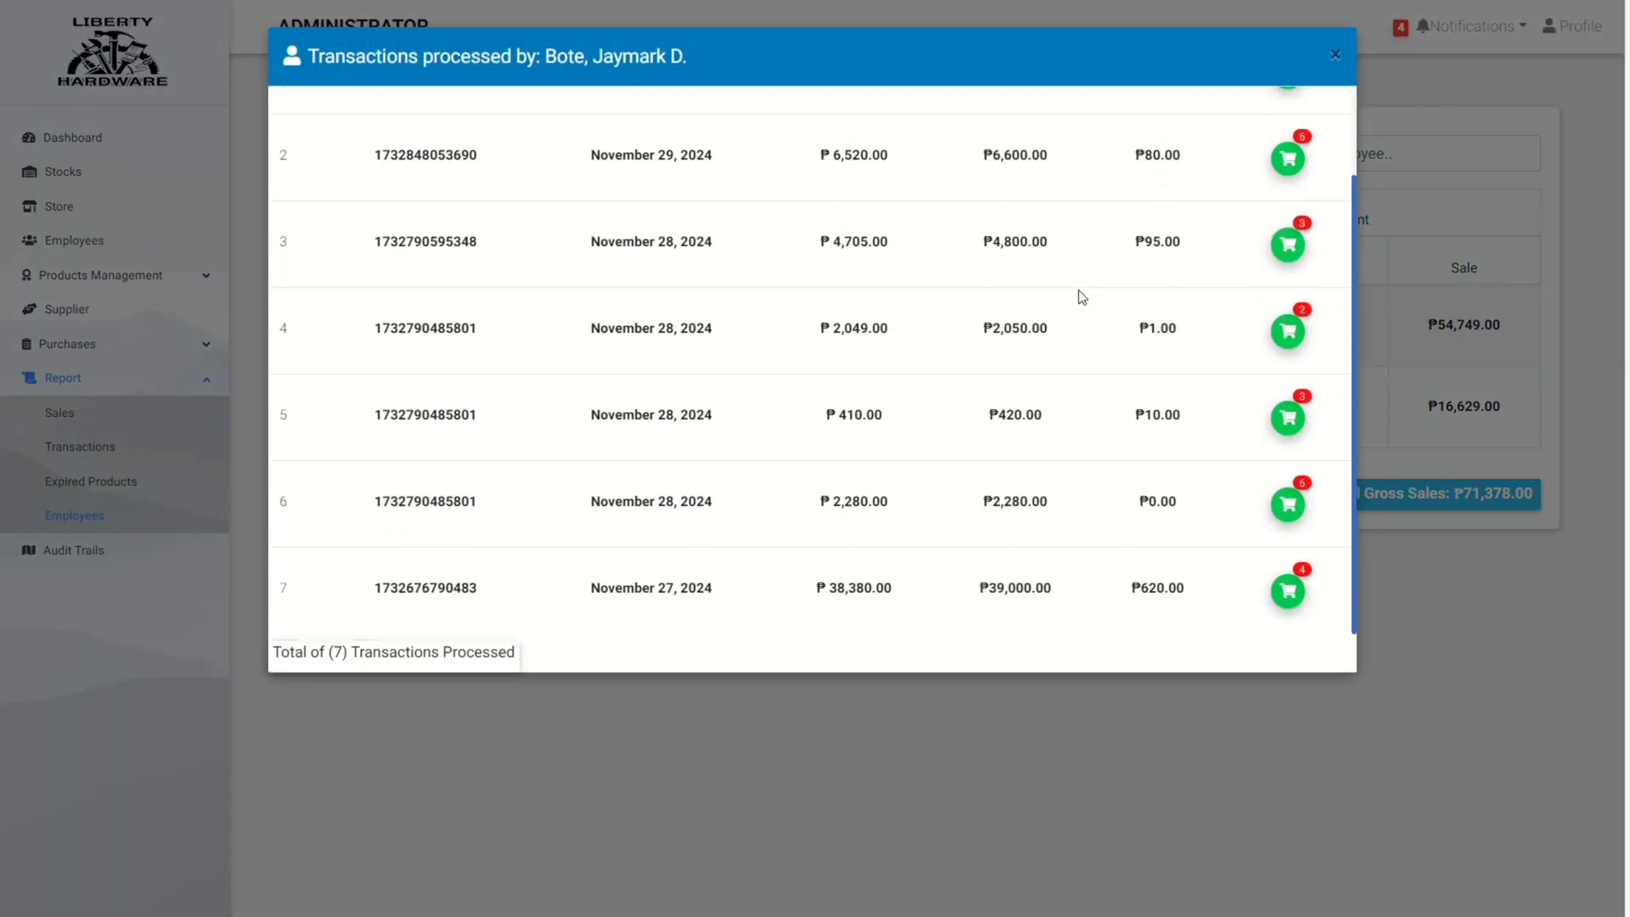
{"action": "left_click", "coordinate": [1288, 412]}
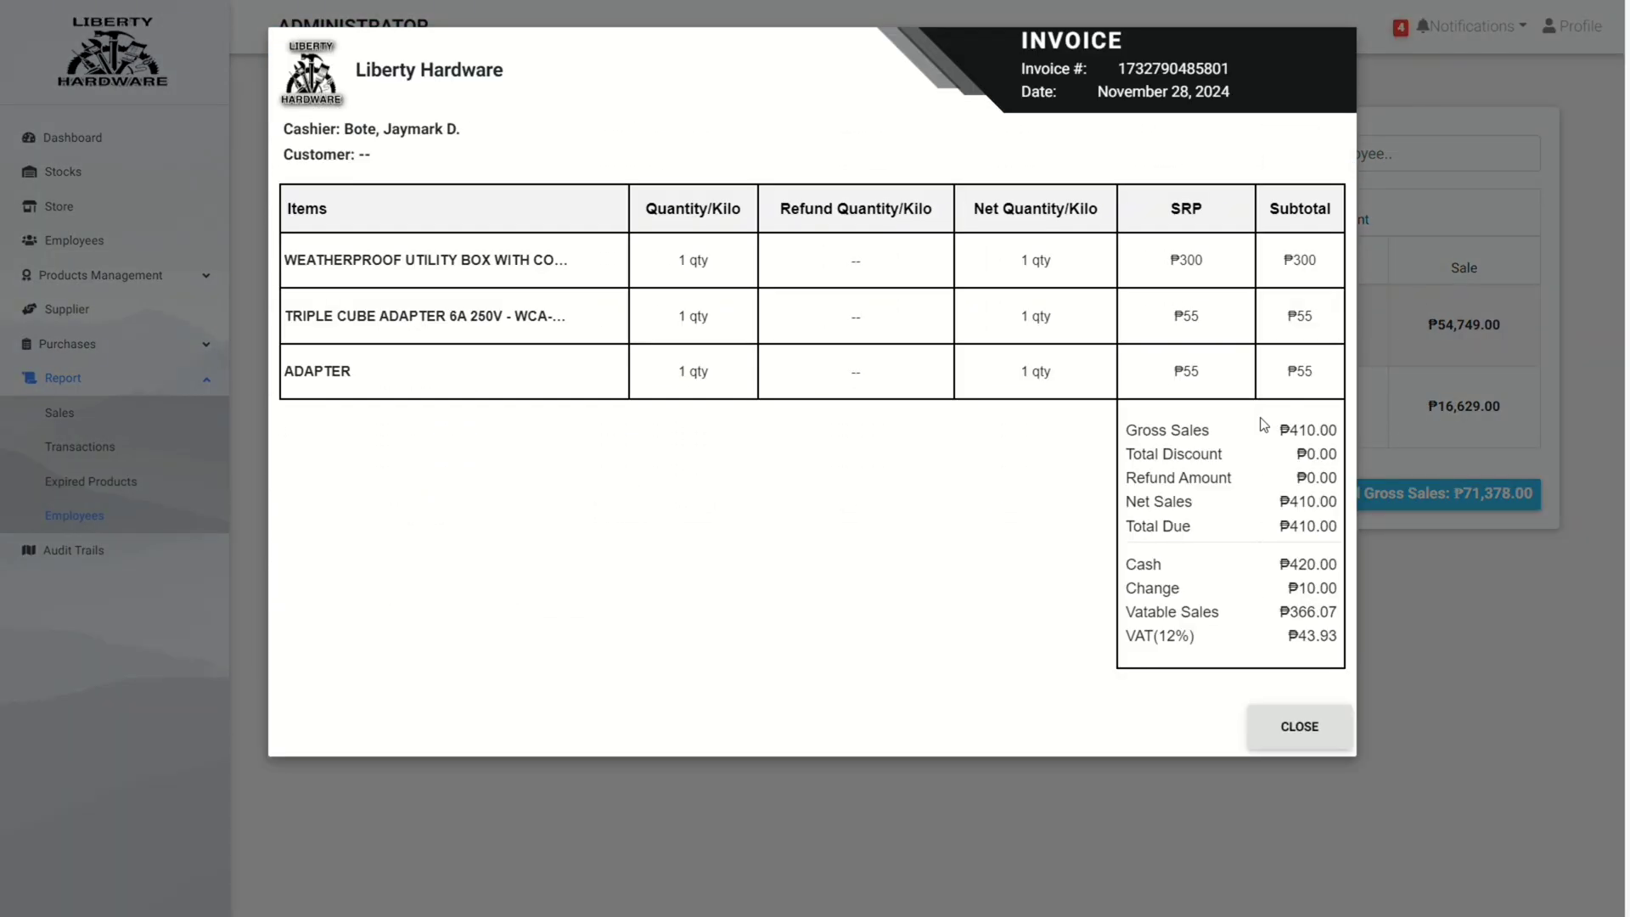
{"action": "left_click", "coordinate": [1299, 727]}
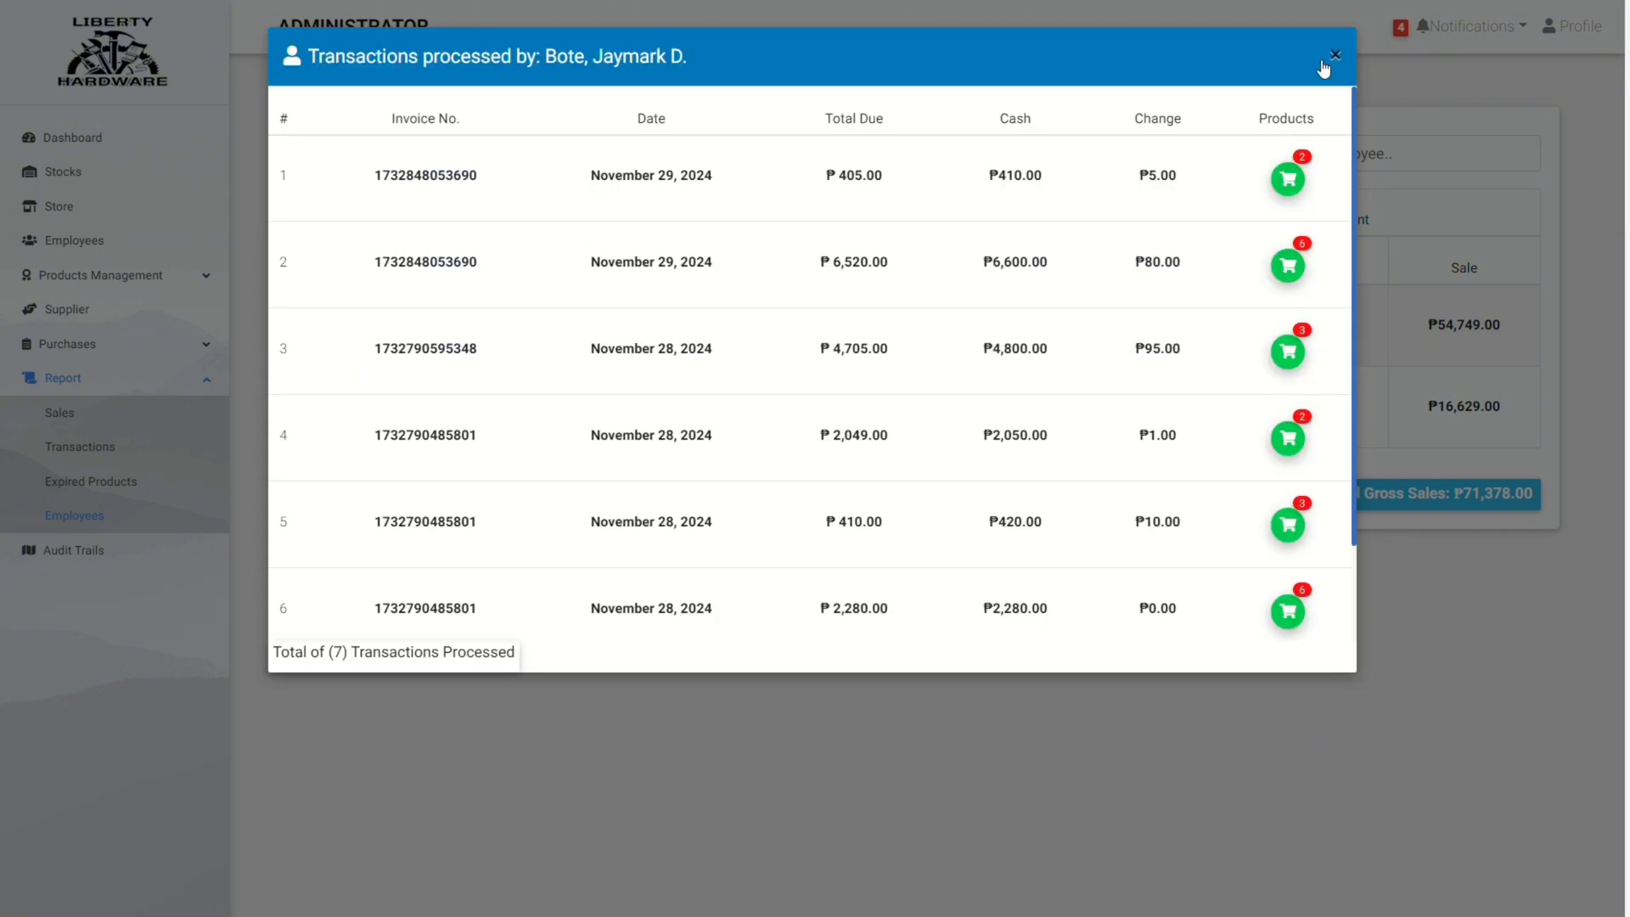
{"action": "left_click", "coordinate": [1350, 59]}
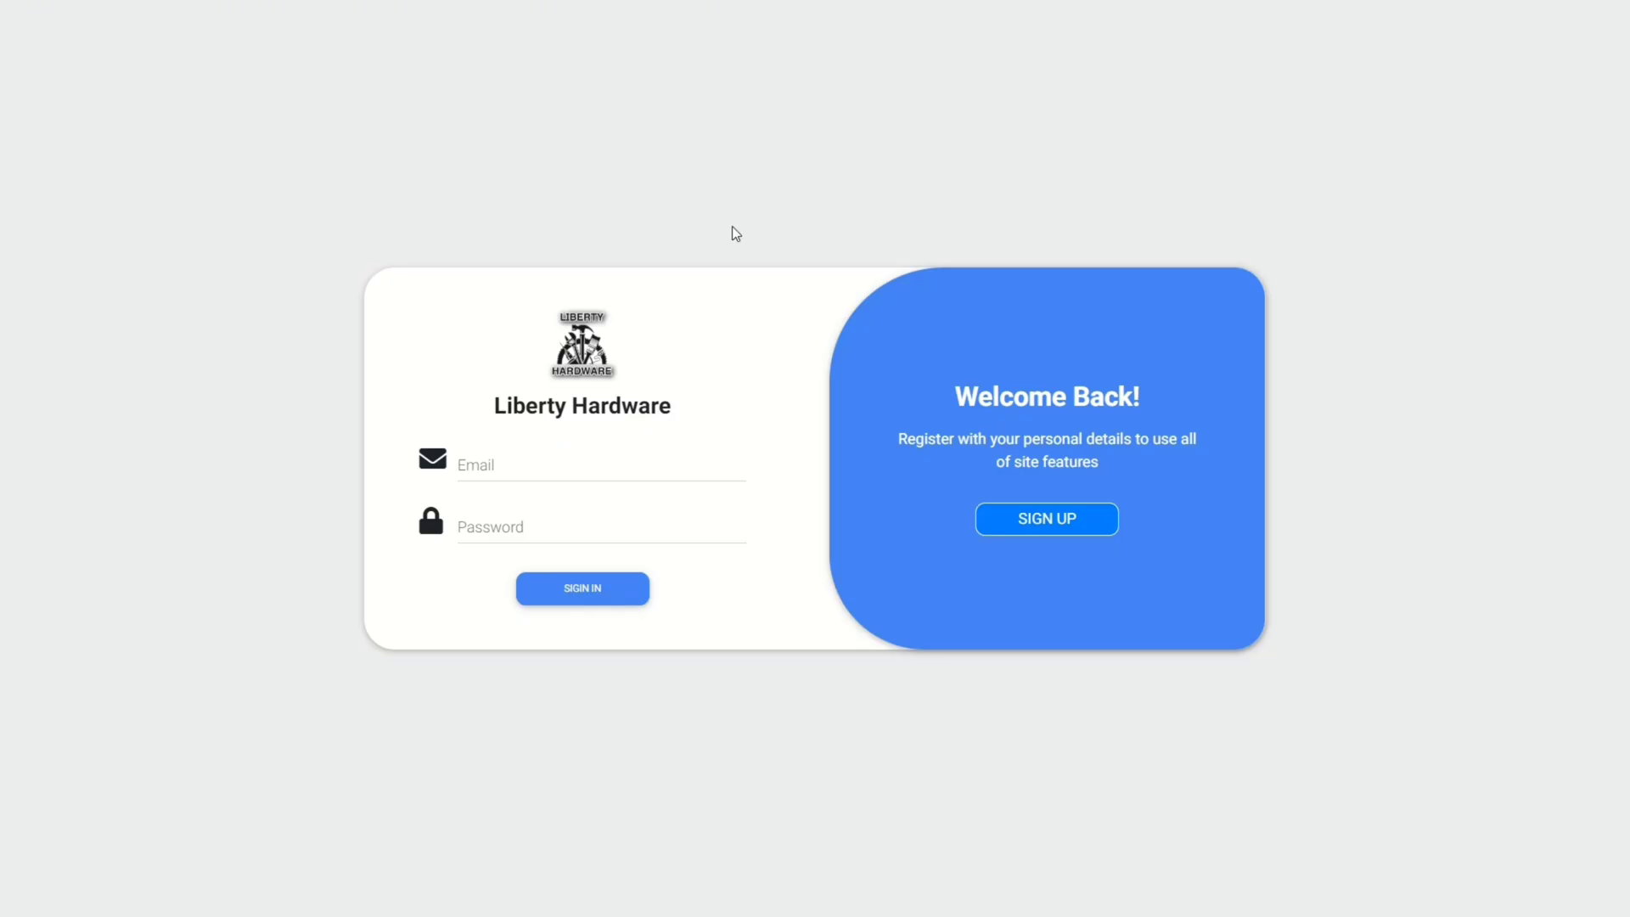
Fill in the stockman account's email and password and sign in.
{"action": "left_click", "coordinate": [629, 459]}
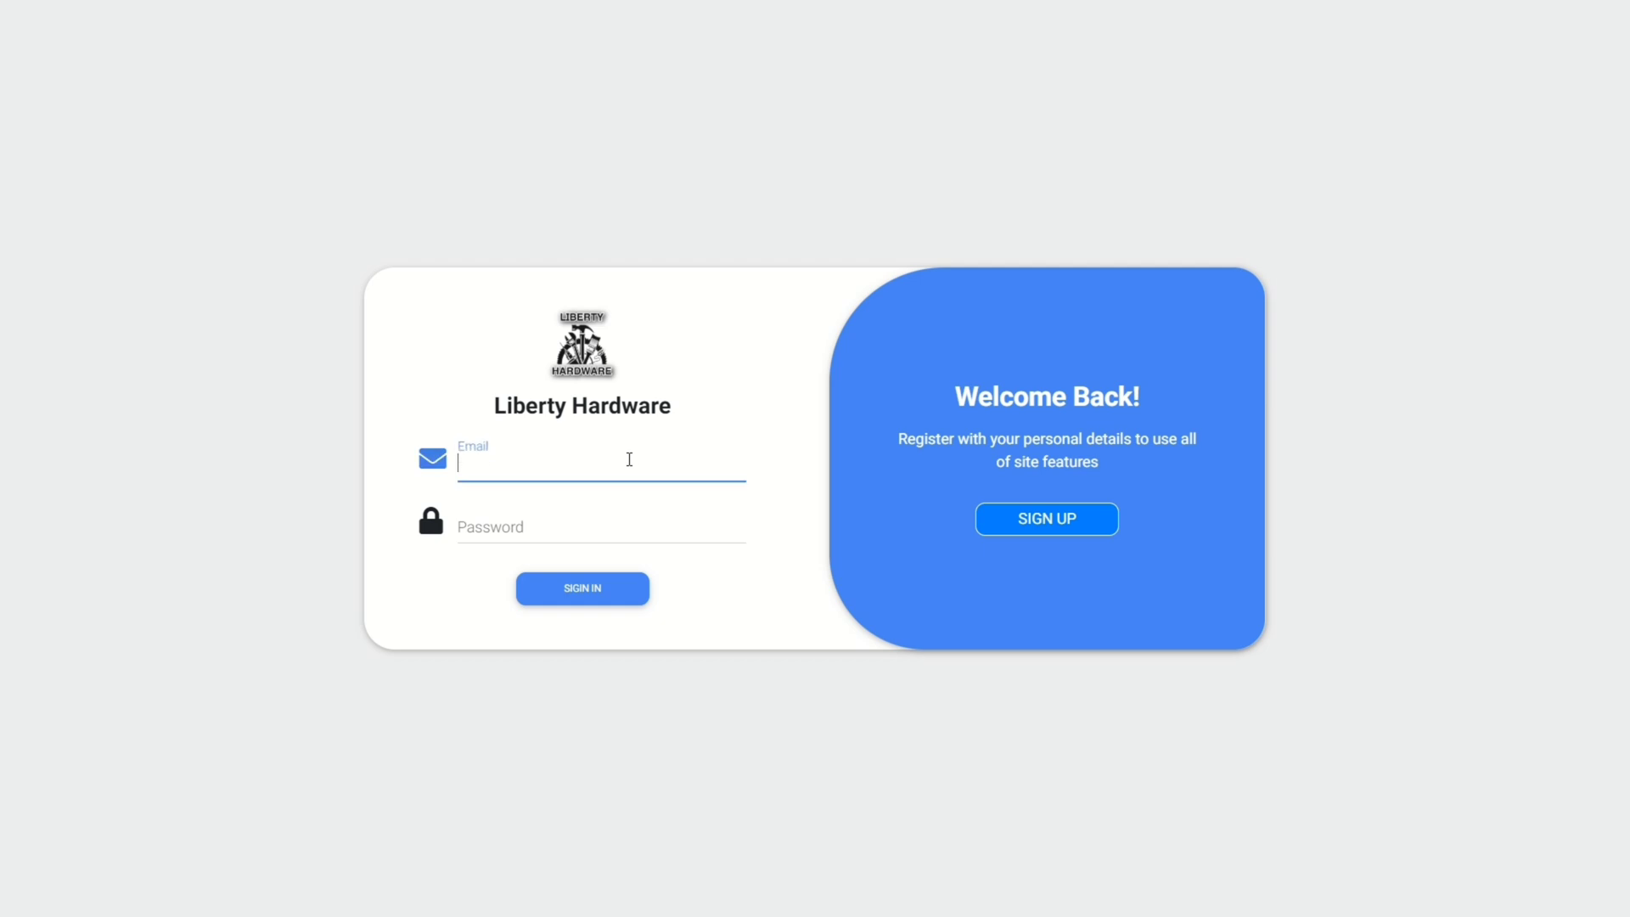
{"action": "left_click", "coordinate": [643, 544]}
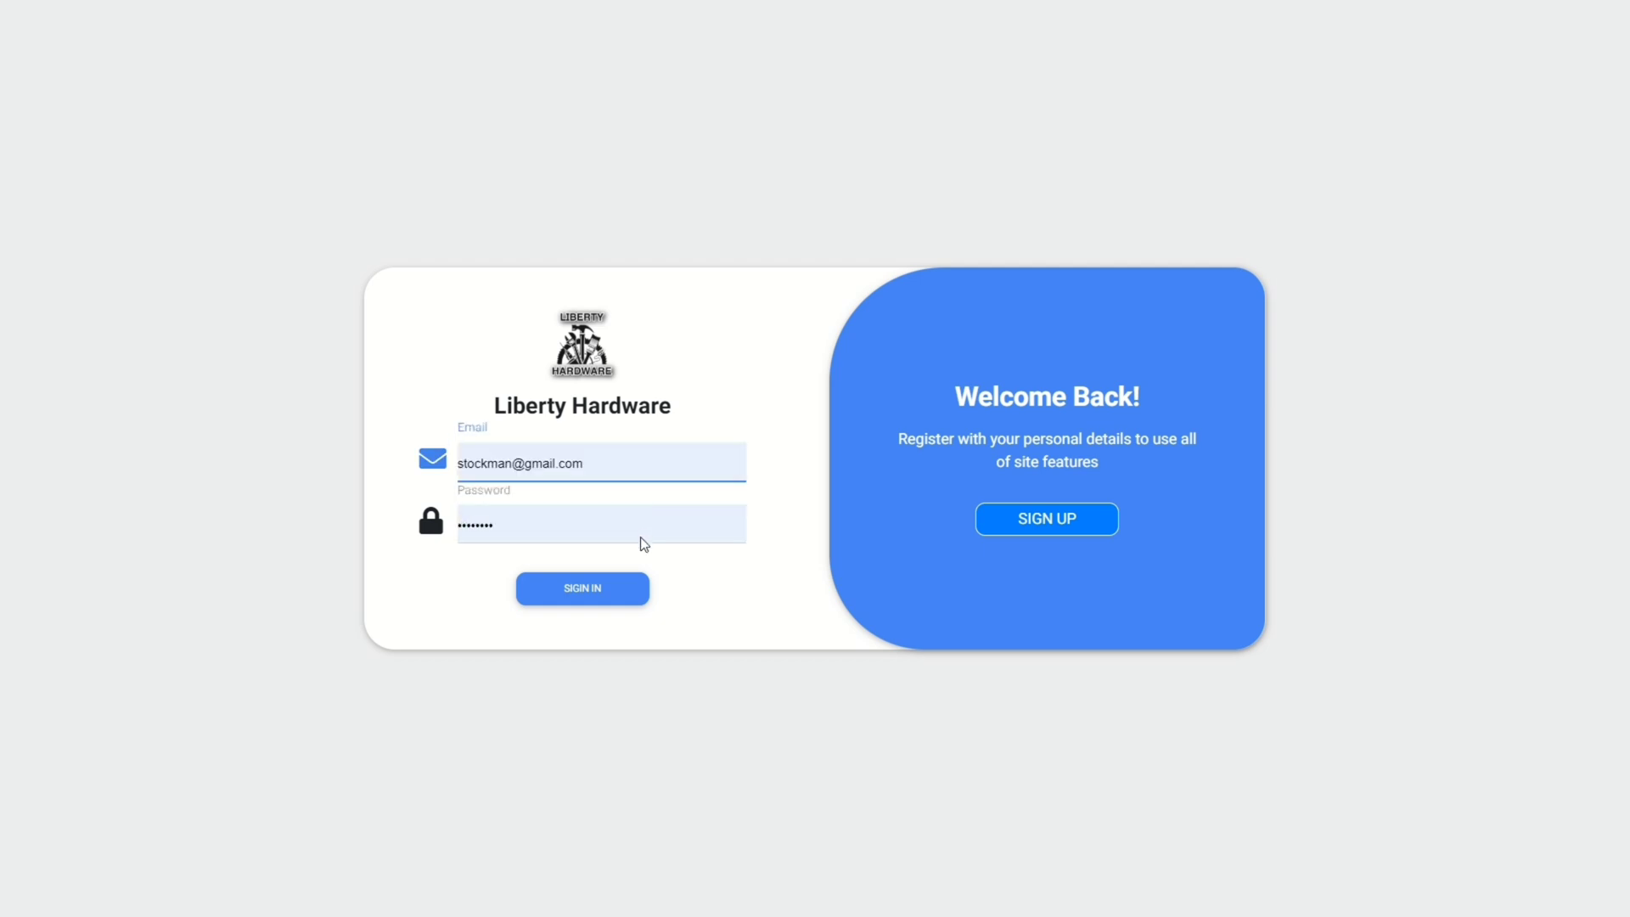
{"action": "left_click", "coordinate": [643, 544]}
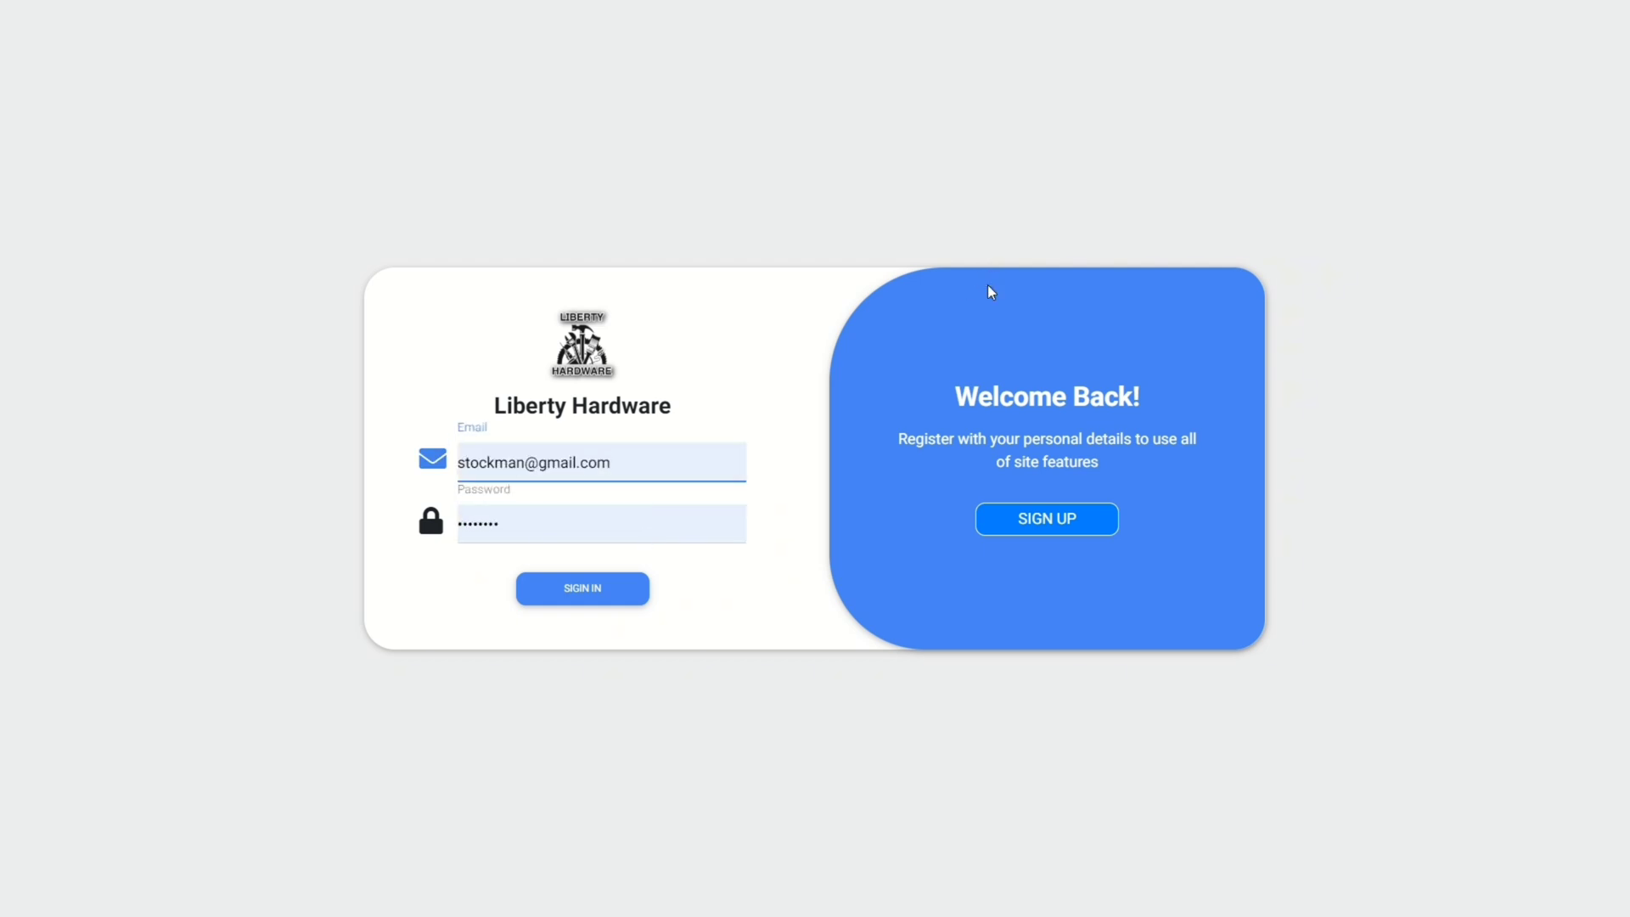
{"action": "left_click", "coordinate": [628, 607]}
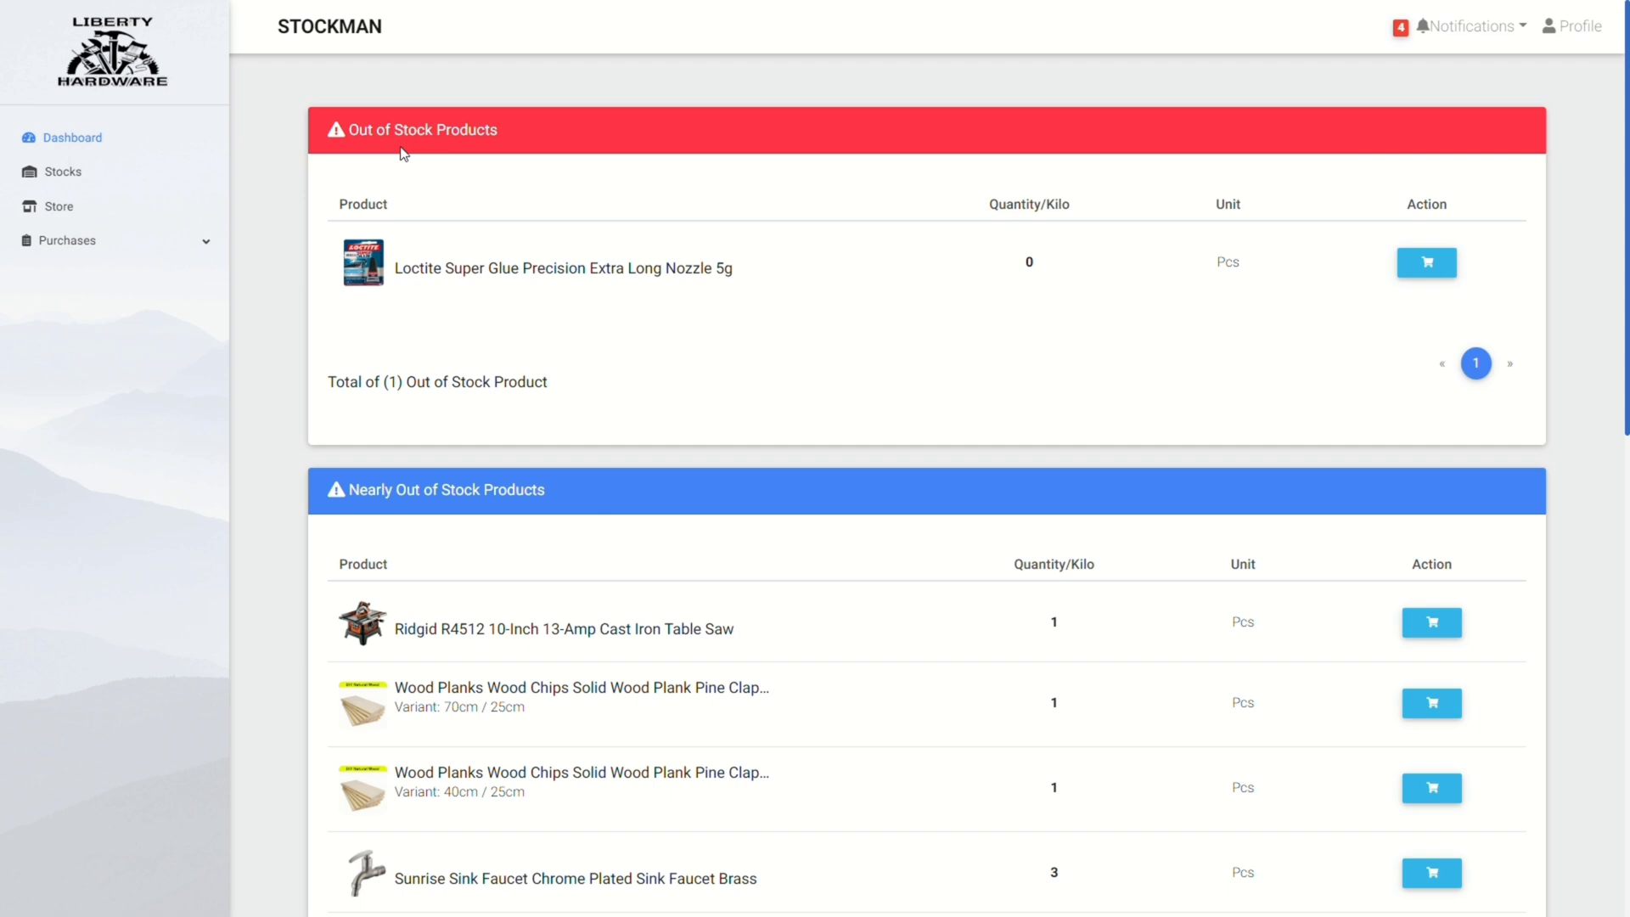
Add 5 pieces of the out-of-stock Loctite Super Glue Precision Extra Long Nozzle 5g to the order queue with Fiskars as supplier.
{"action": "scroll", "coordinate": [408, 155], "scroll_direction": "down", "scroll_amount": 8}
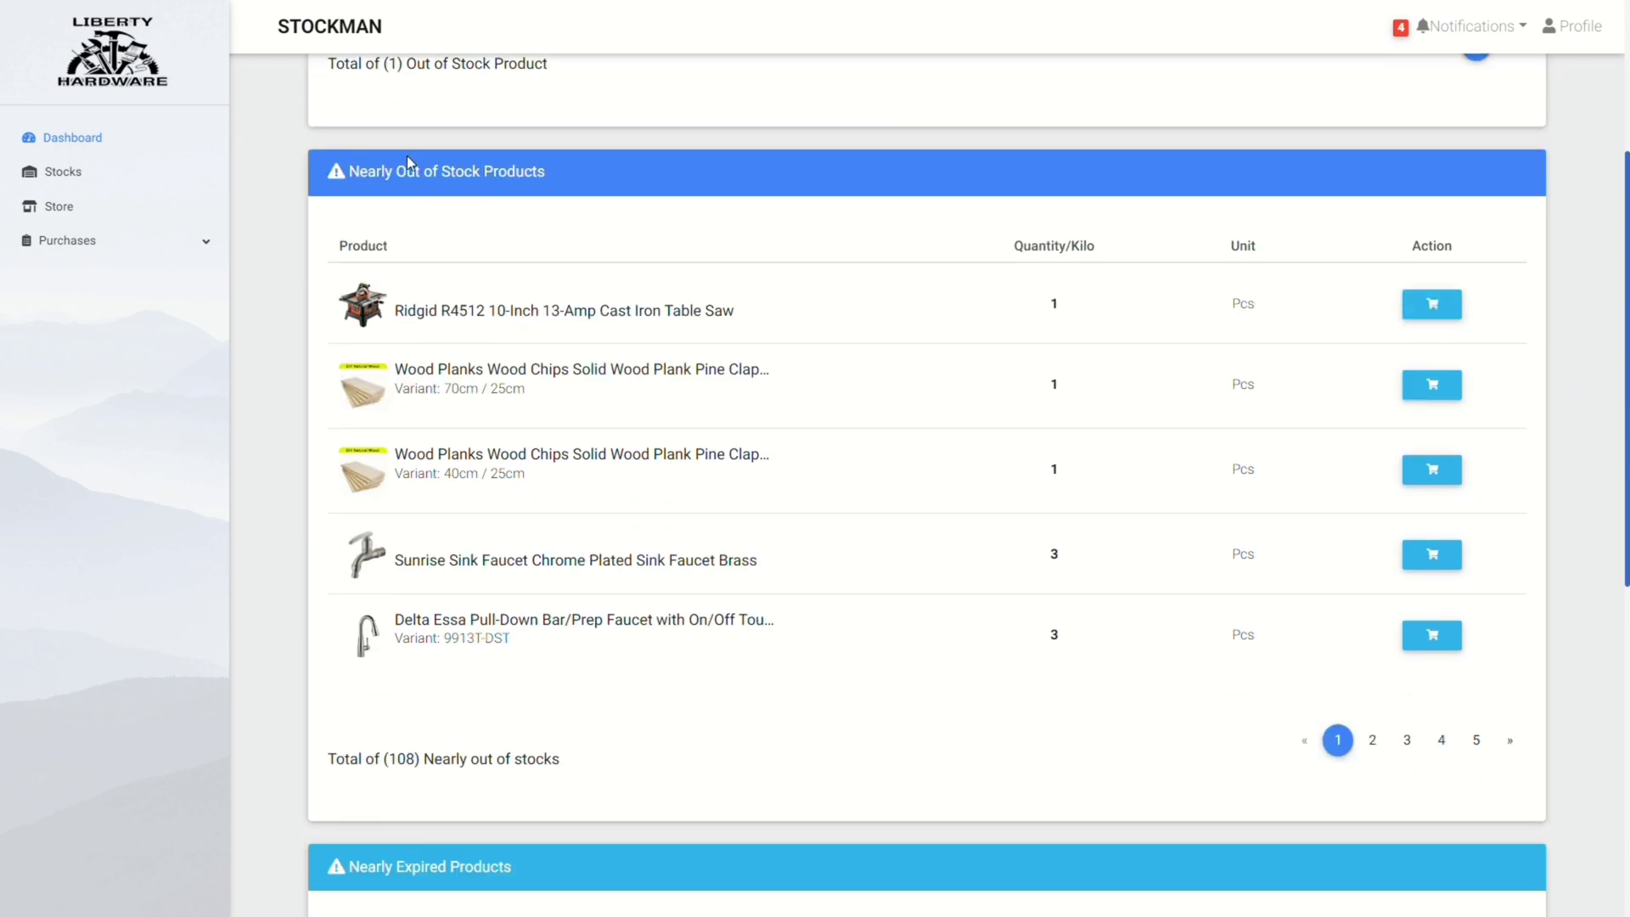
{"action": "scroll", "coordinate": [416, 164], "scroll_direction": "down", "scroll_amount": 2}
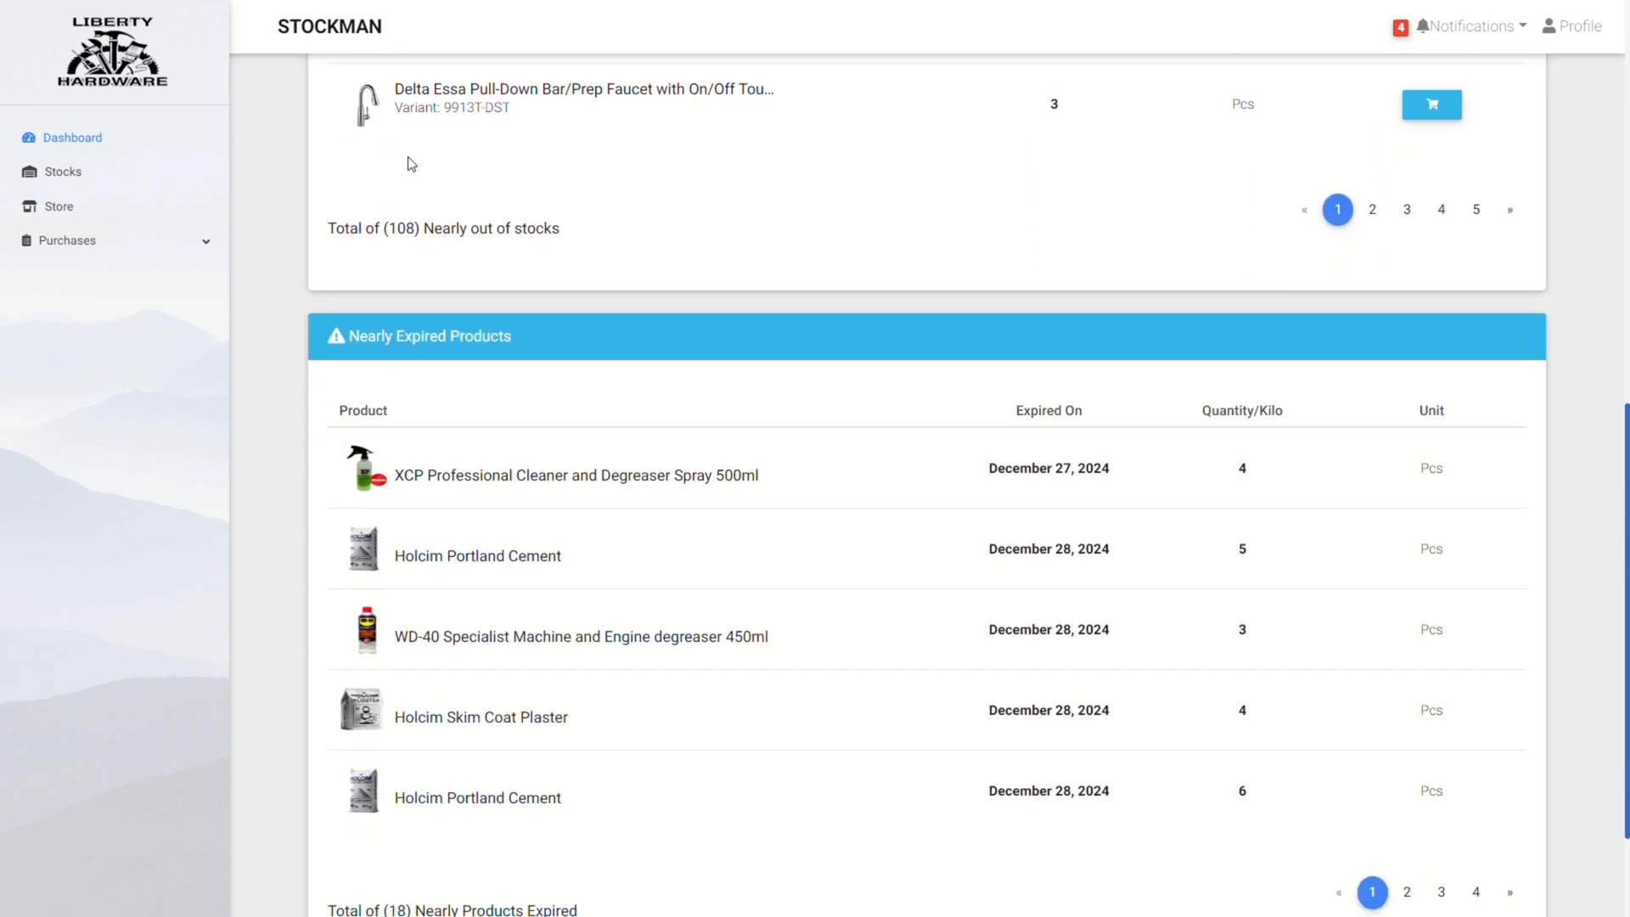
{"action": "scroll", "coordinate": [900, 261], "scroll_direction": "up", "scroll_amount": 10}
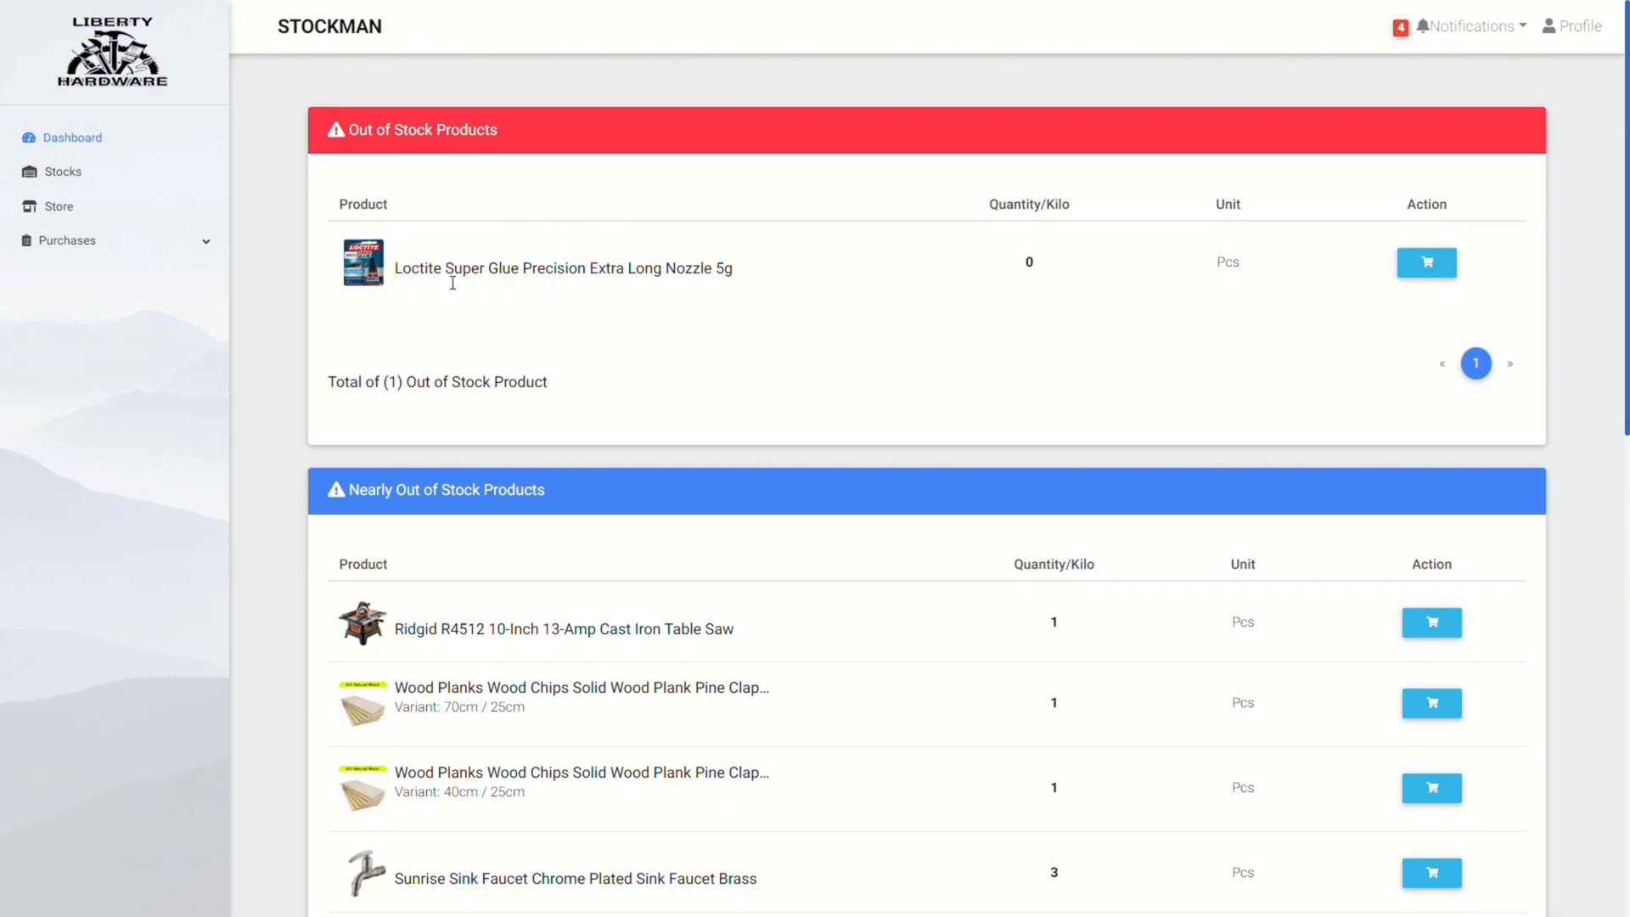
{"action": "left_click", "coordinate": [1436, 270]}
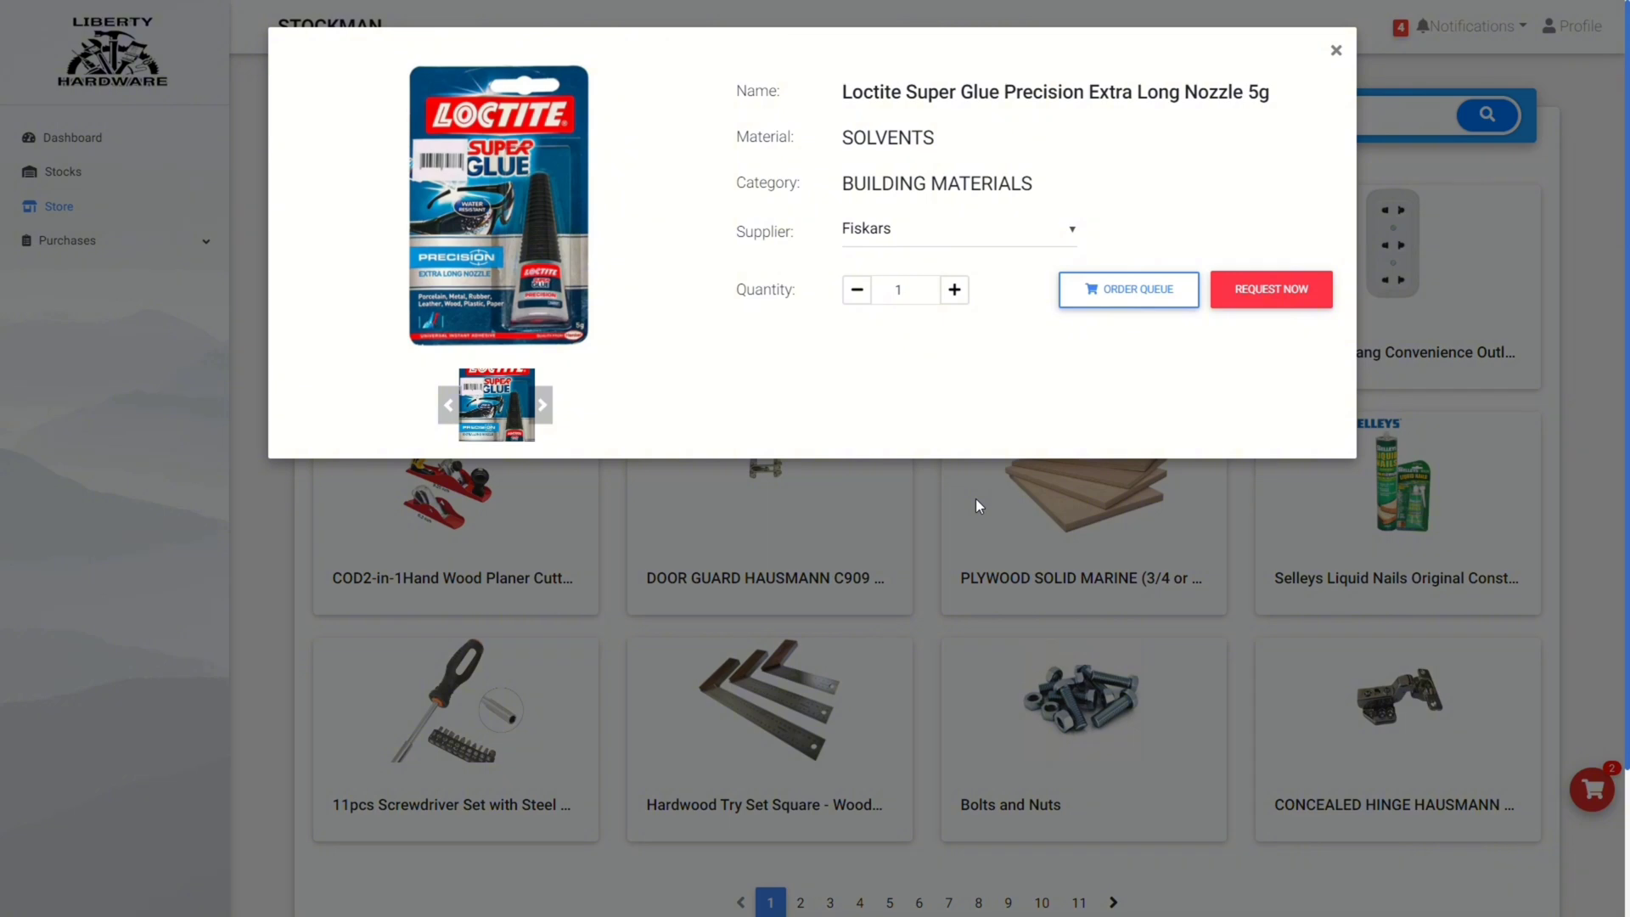
{"action": "left_click", "coordinate": [954, 290]}
{"action": "left_click", "coordinate": [954, 290]}
{"action": "left_click", "coordinate": [954, 290]}
{"action": "left_click", "coordinate": [954, 290]}
{"action": "left_click", "coordinate": [1066, 299]}
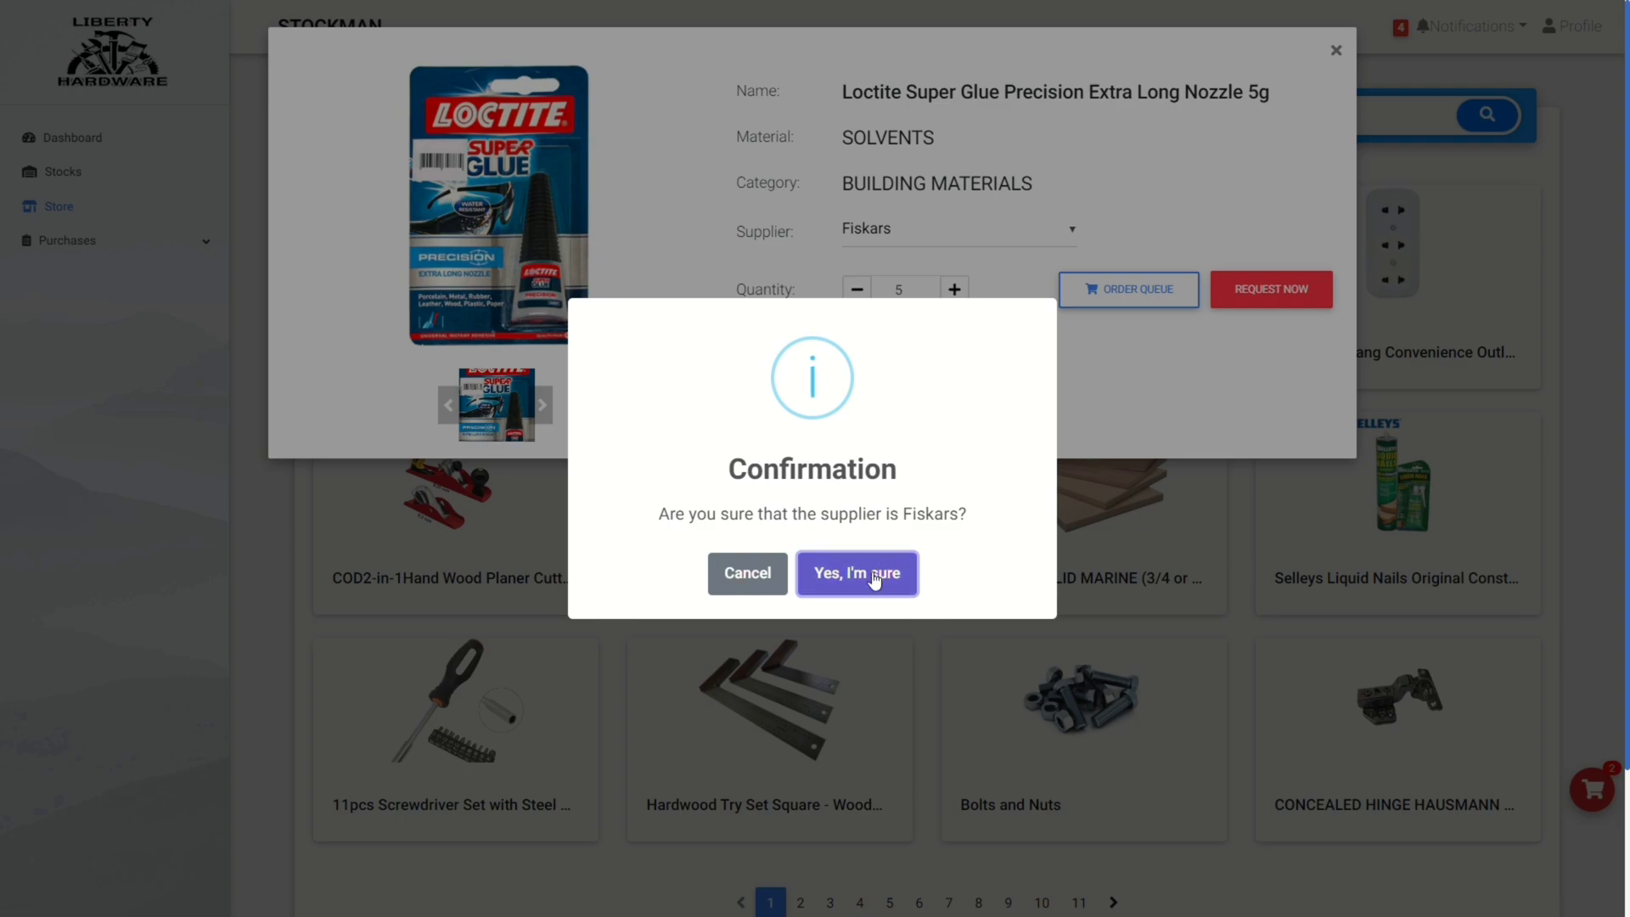
{"action": "left_click", "coordinate": [871, 573]}
{"action": "left_click", "coordinate": [815, 568]}
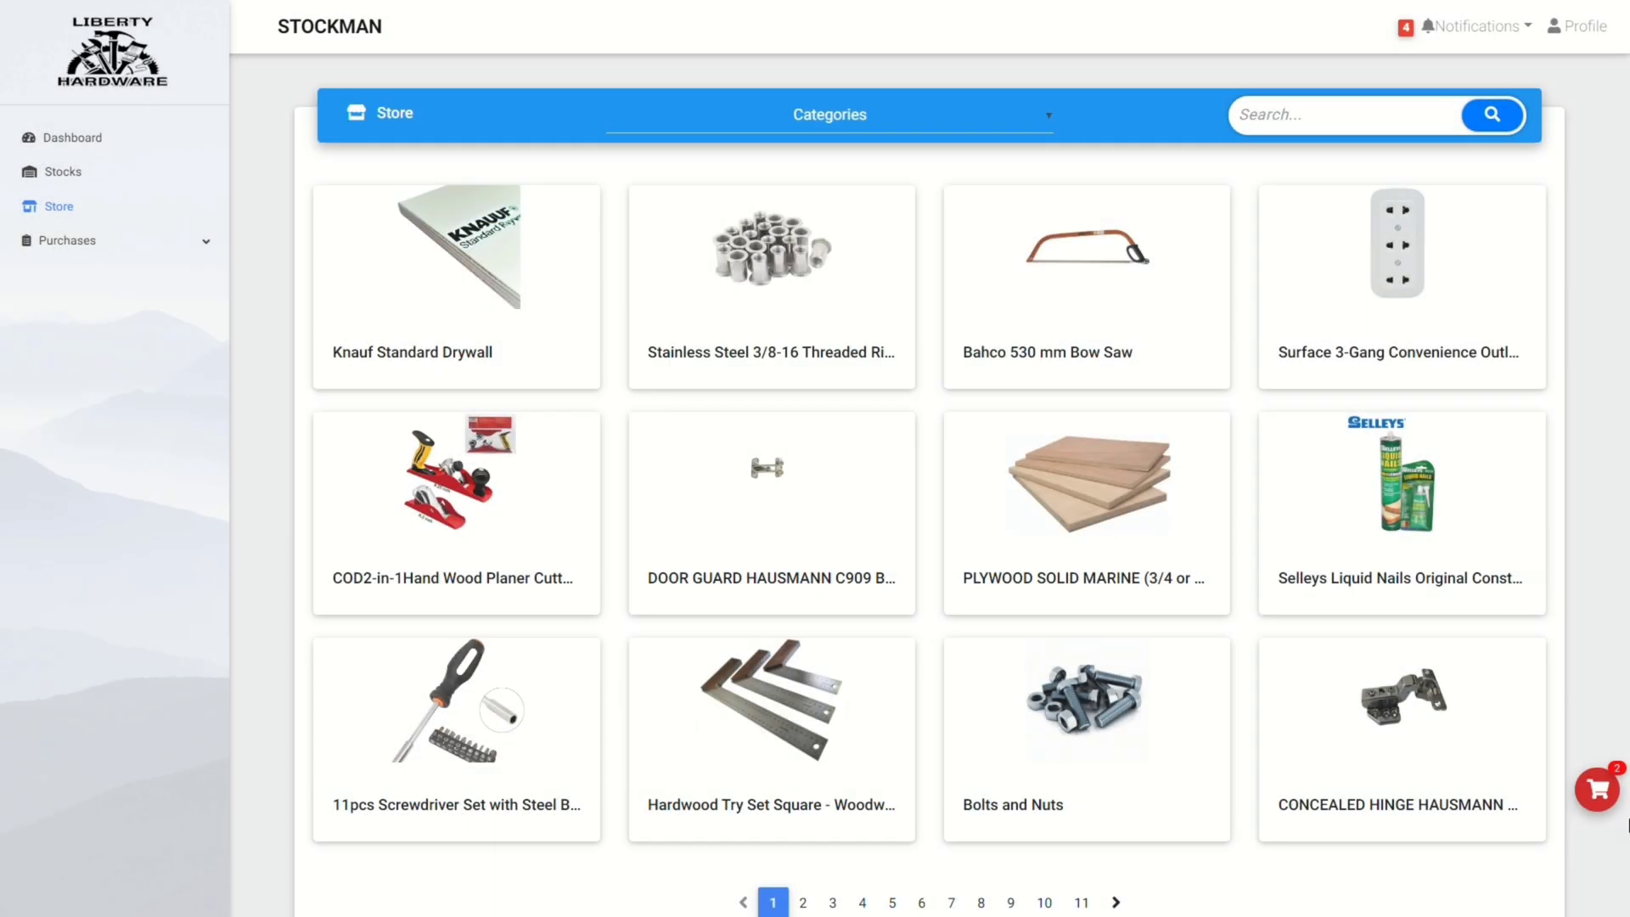
Start an immediate request from the store for one Bahco 530 mm Bow Saw with Fiskars as supplier.
{"action": "left_click", "coordinate": [1593, 790]}
{"action": "left_click", "coordinate": [338, 337]}
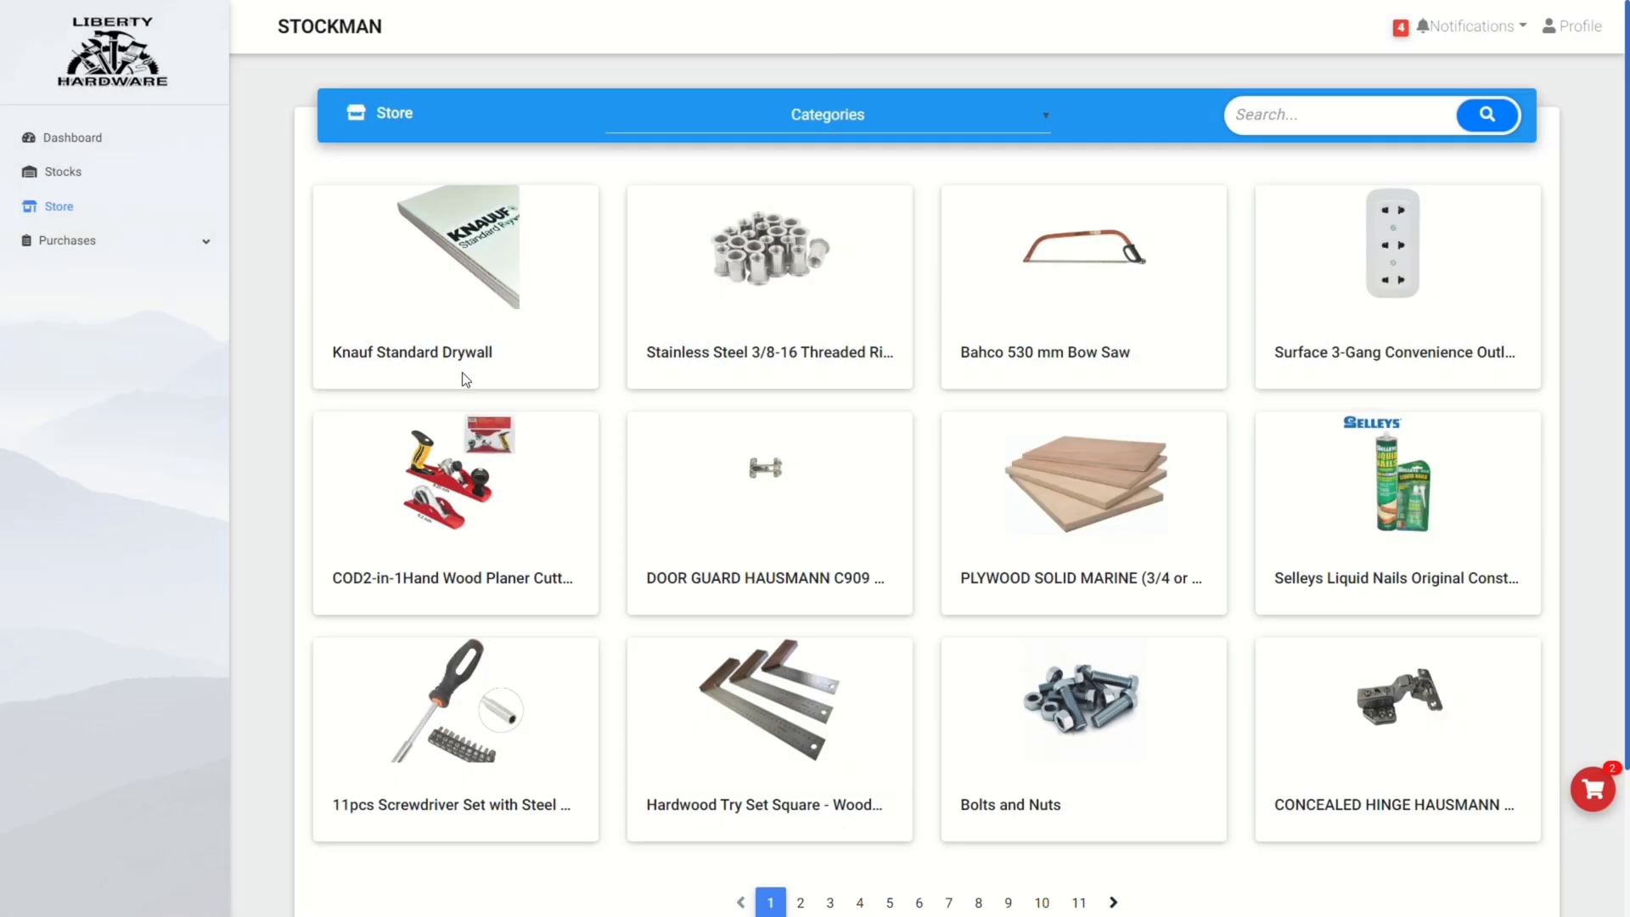
{"action": "left_click", "coordinate": [1200, 368]}
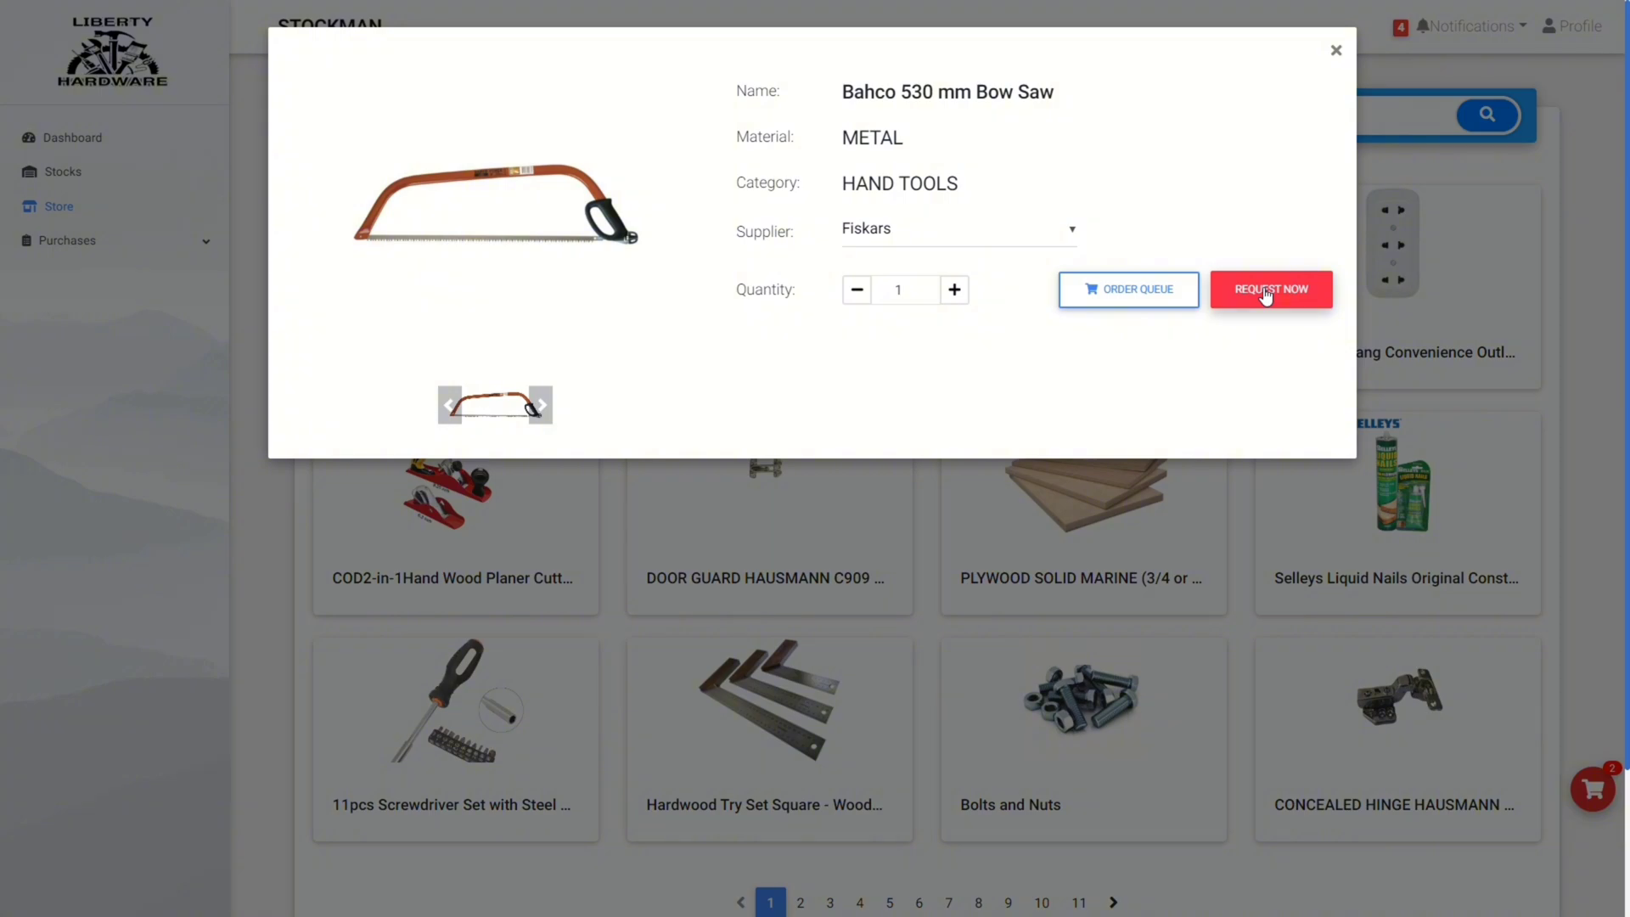
{"action": "left_click", "coordinate": [1265, 293]}
{"action": "left_click", "coordinate": [851, 571]}
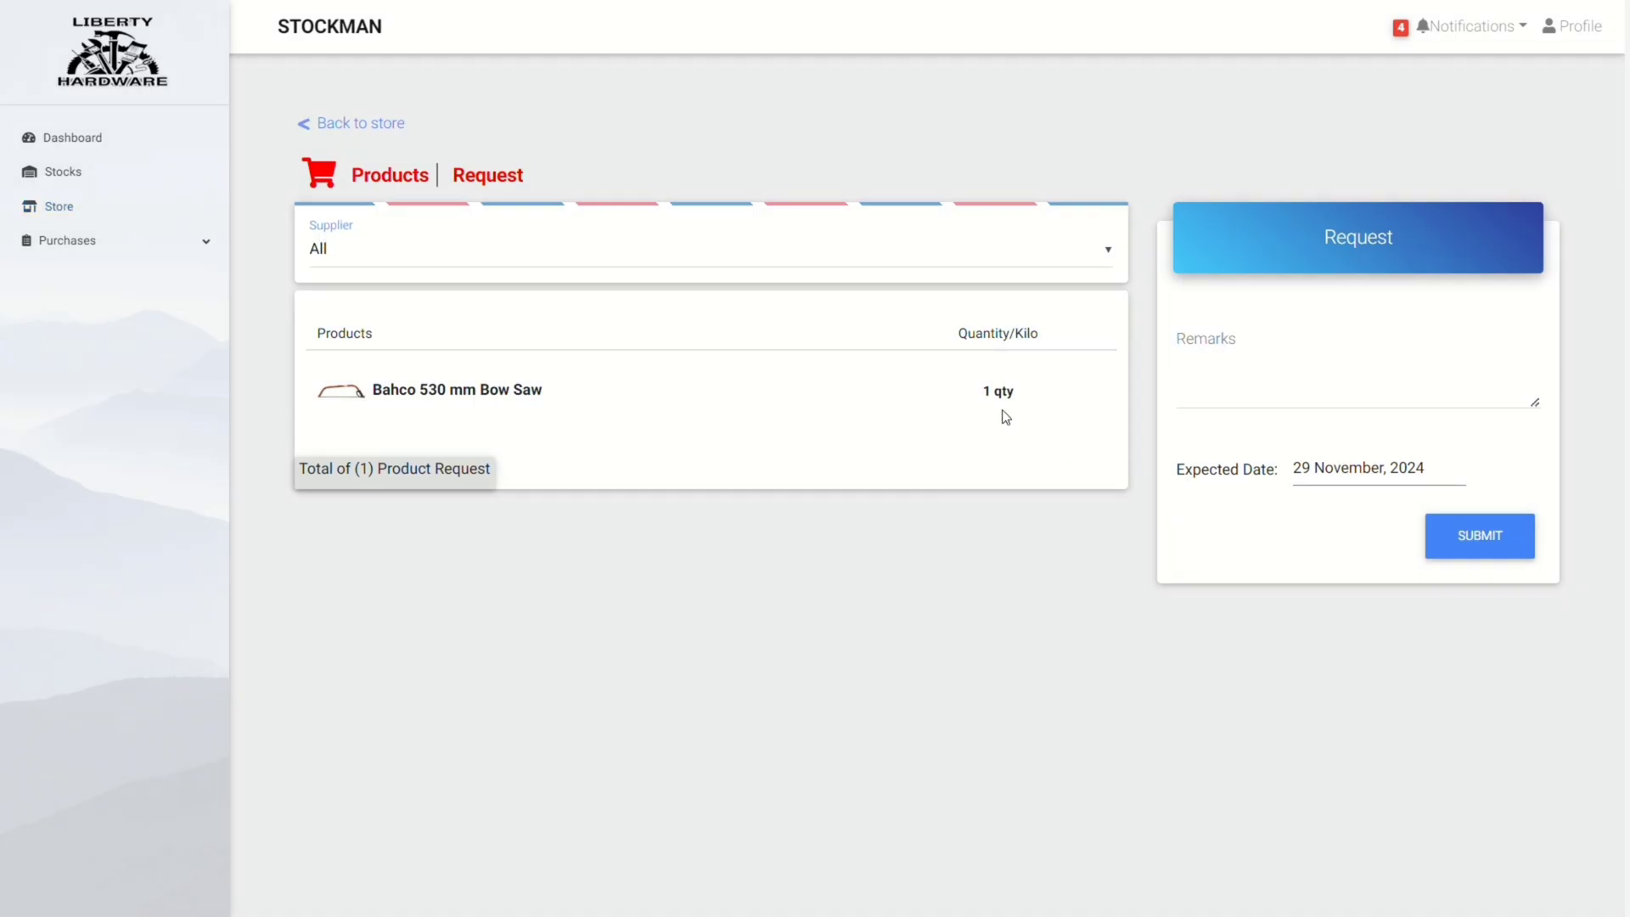
Submit the bow saw request with the remark "out stock" and dismiss the confirmation.
{"action": "left_click", "coordinate": [1398, 408]}
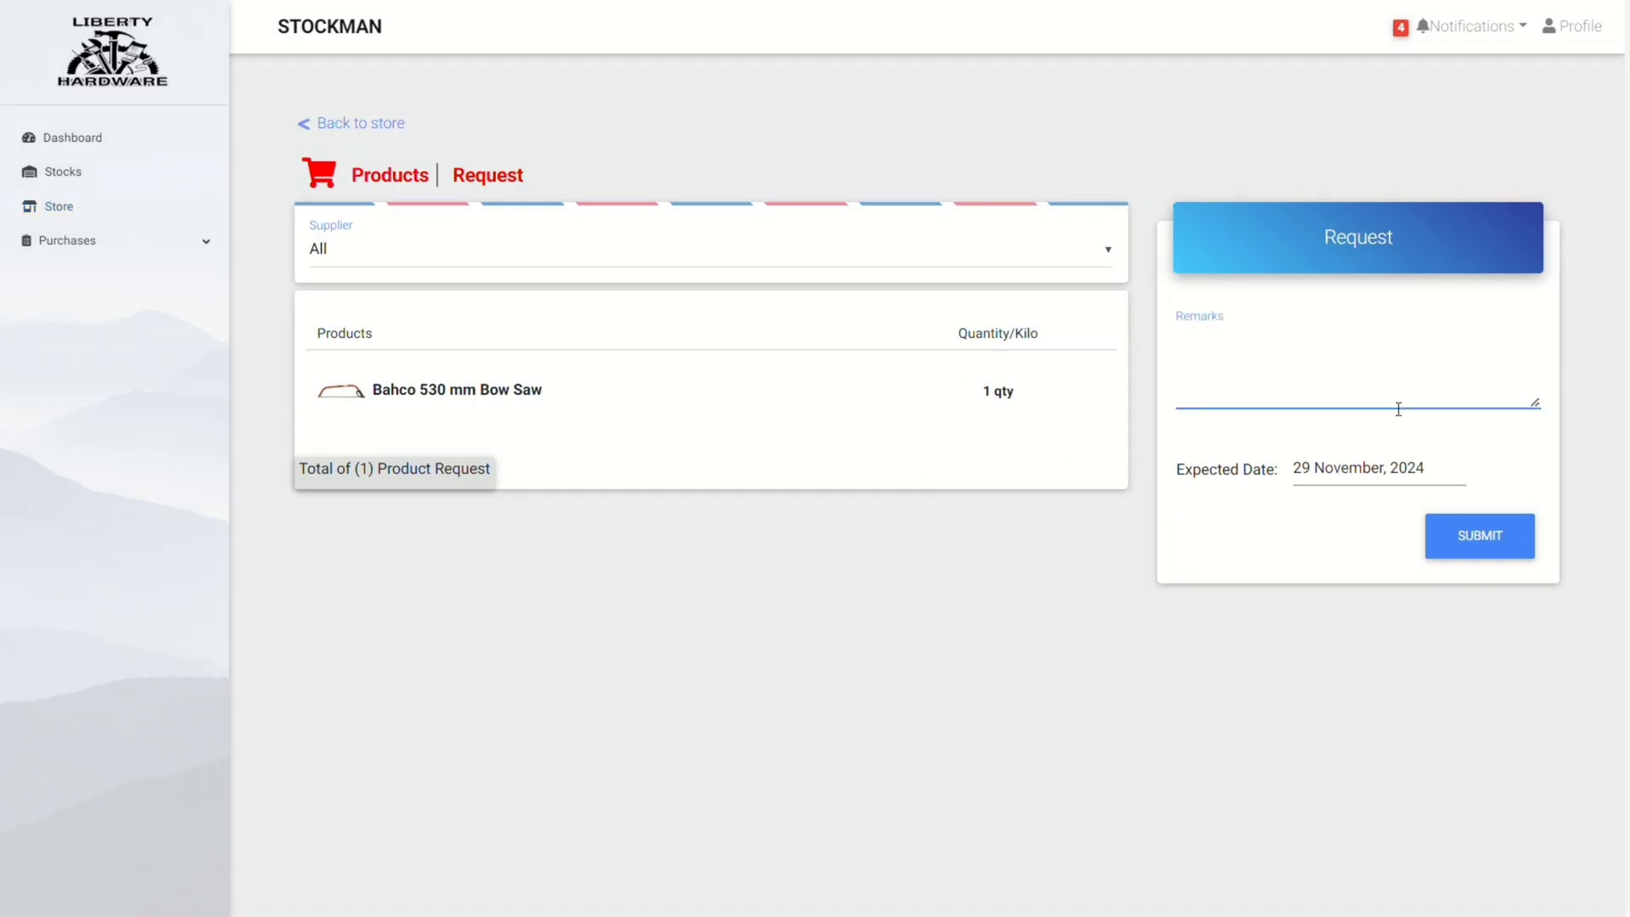
{"action": "type", "text": "out stock"}
{"action": "left_click", "coordinate": [1460, 543]}
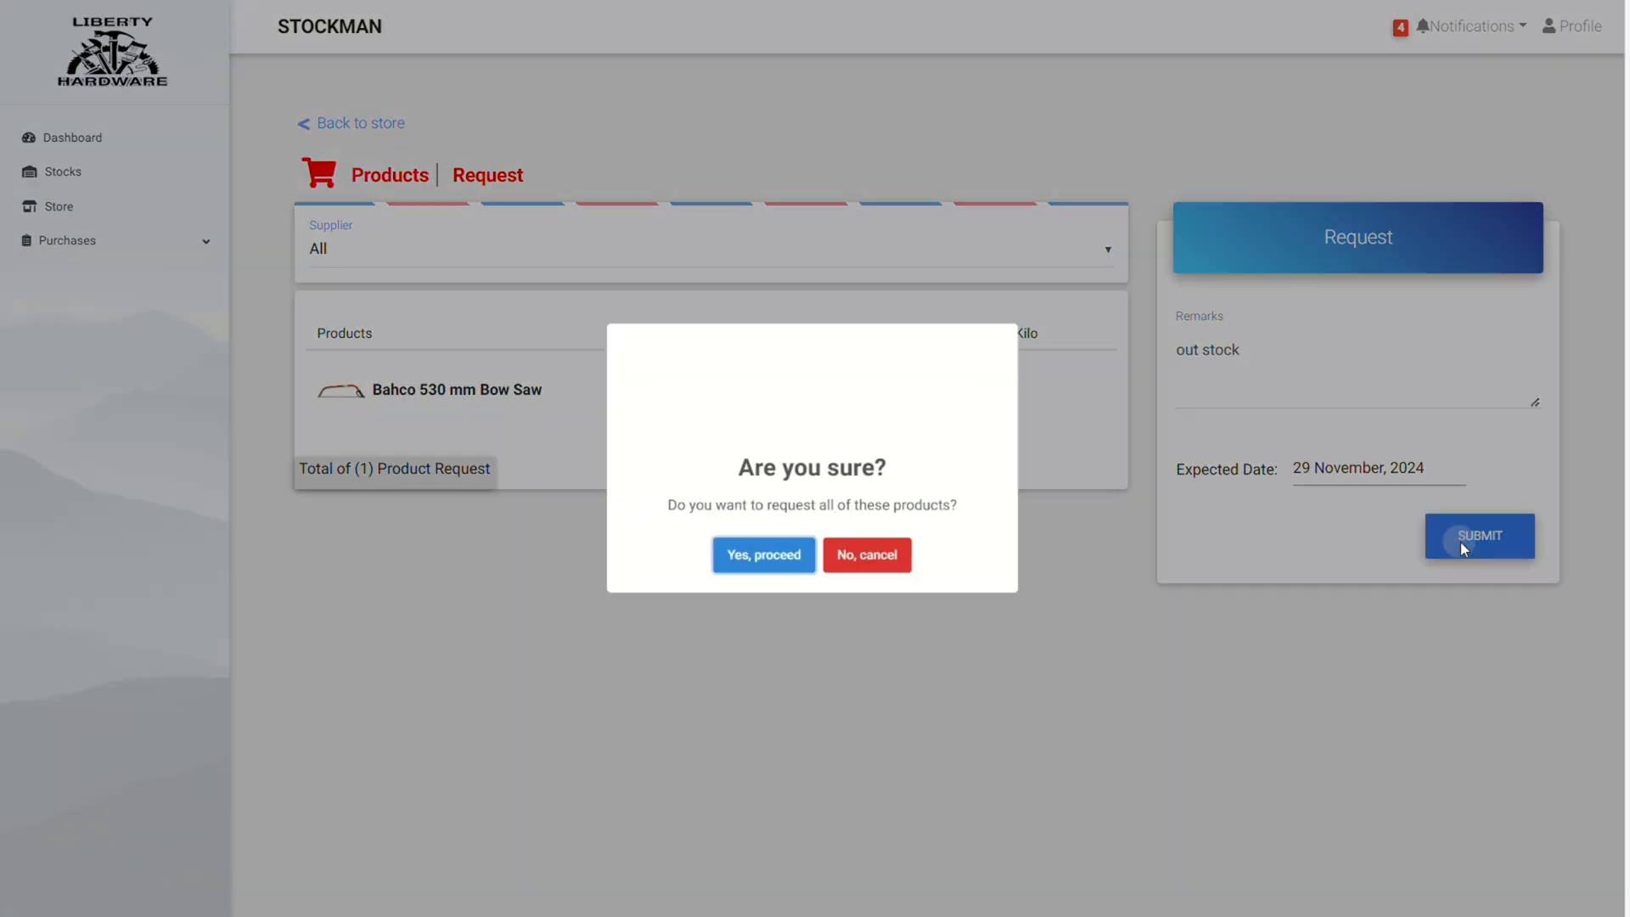
{"action": "left_click", "coordinate": [777, 560]}
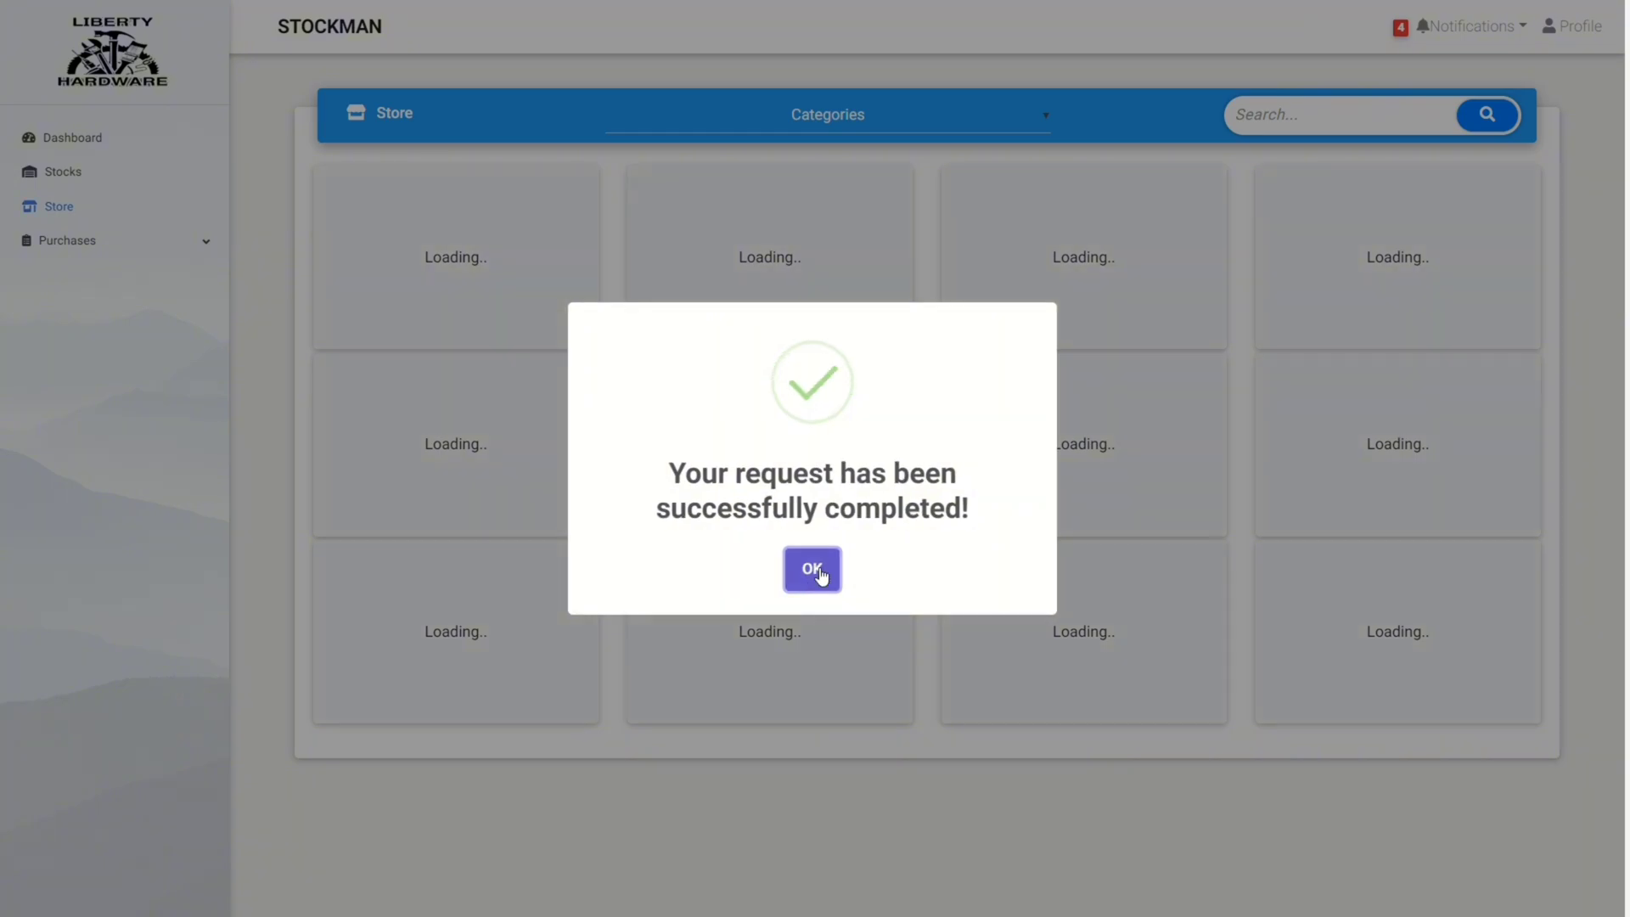
{"action": "left_click", "coordinate": [812, 570]}
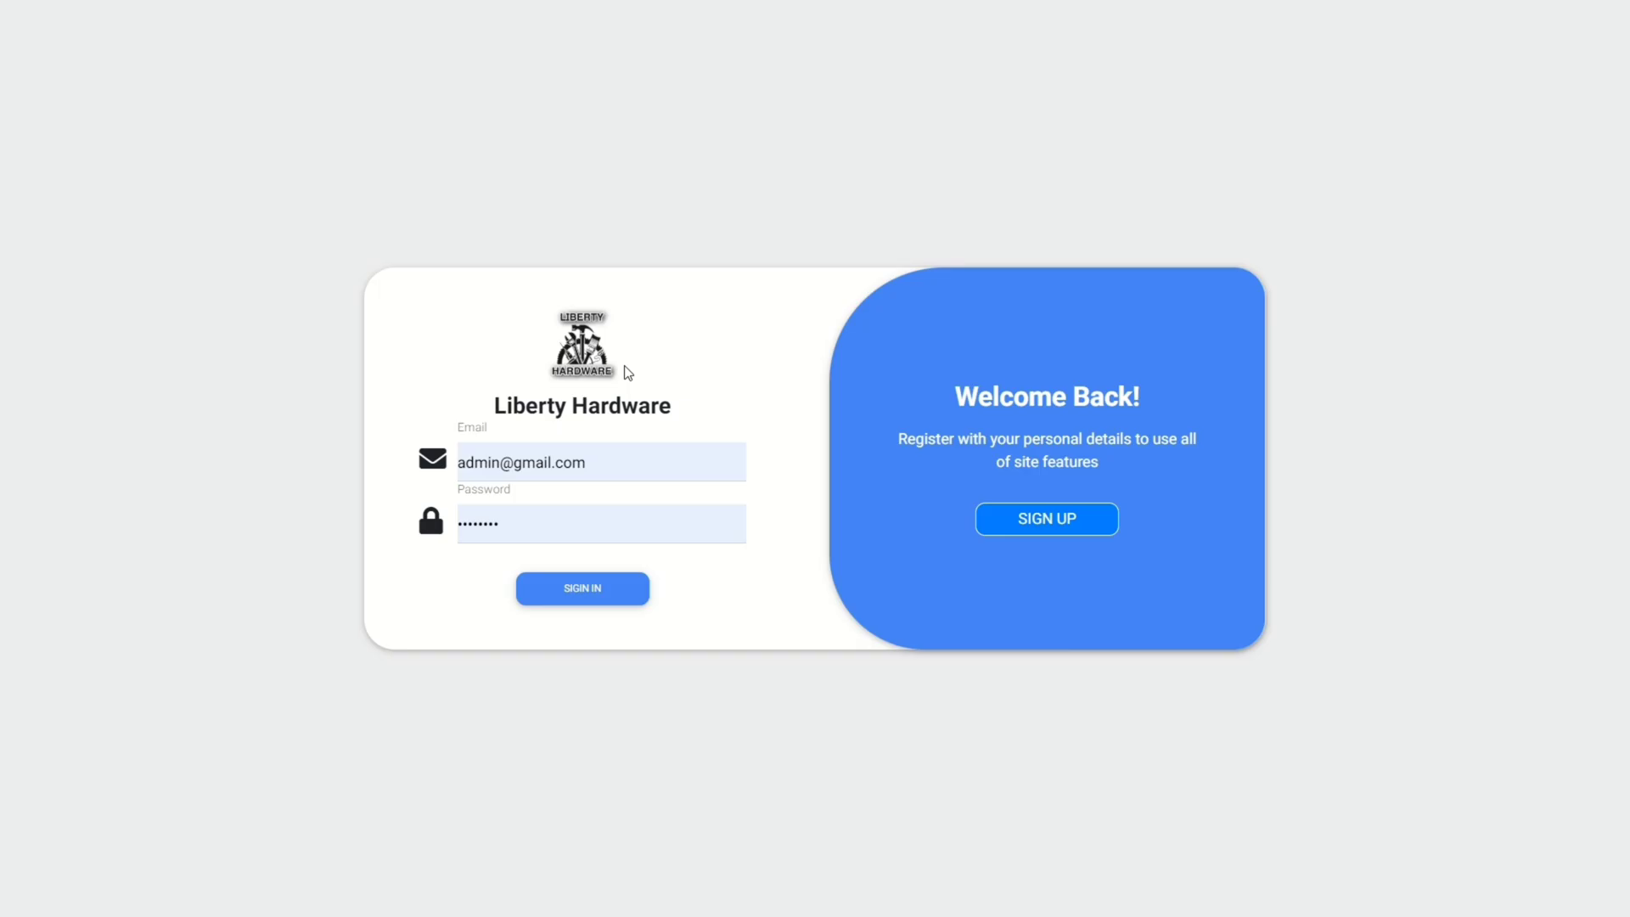
Sign in with the administrator account and open the newest purchase request from the notifications.
{"action": "left_click", "coordinate": [637, 584]}
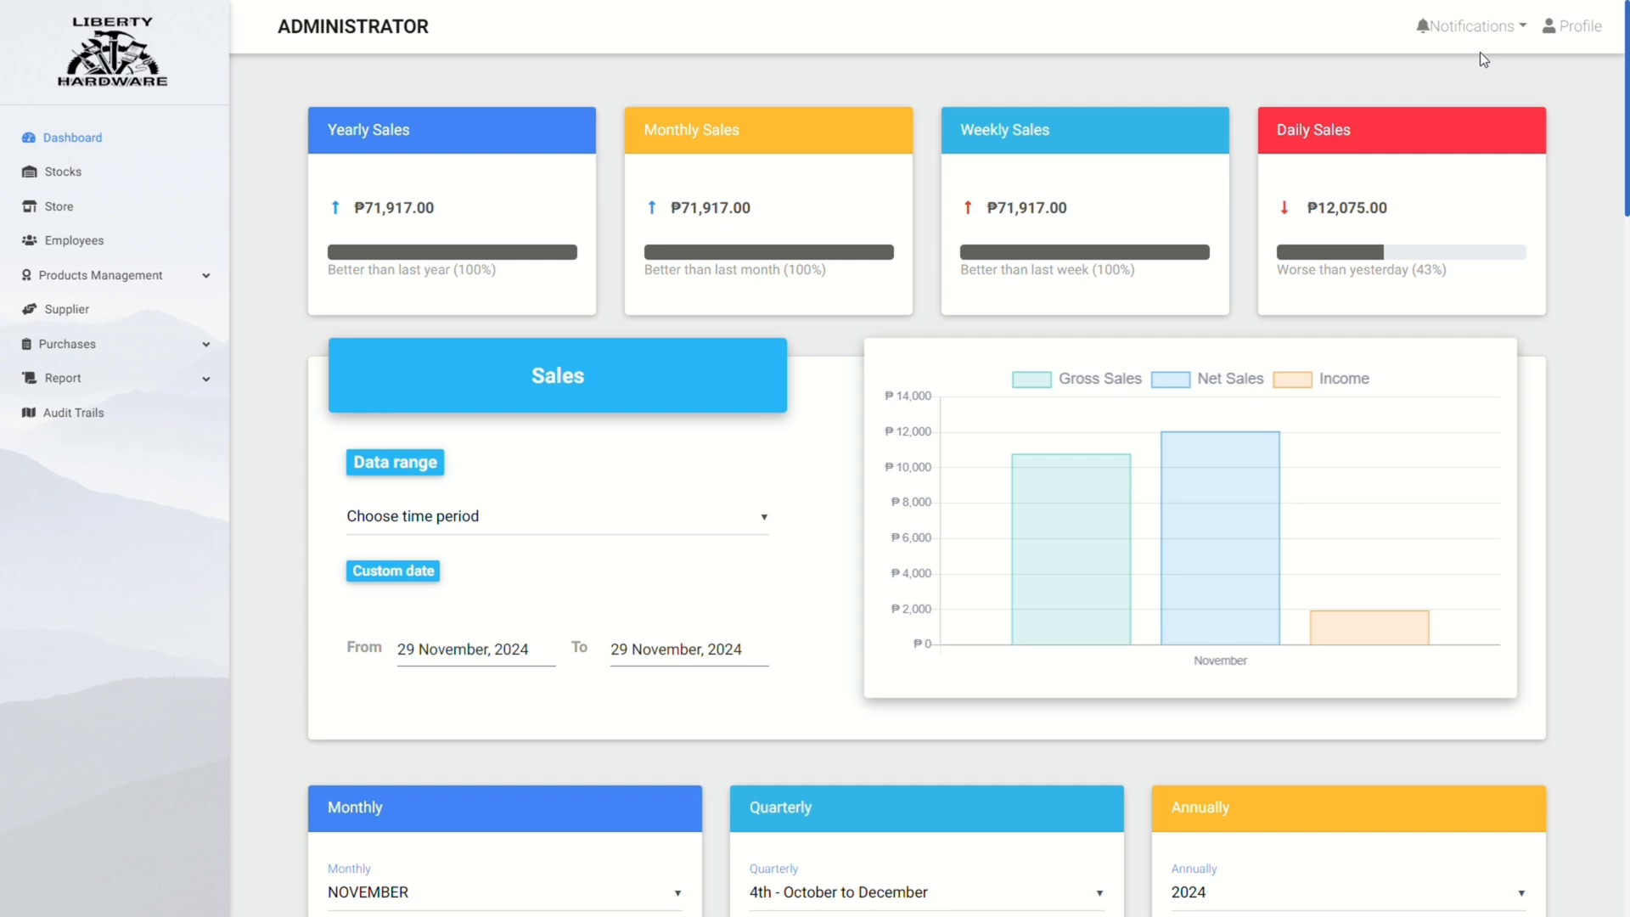
{"action": "left_click", "coordinate": [1469, 24]}
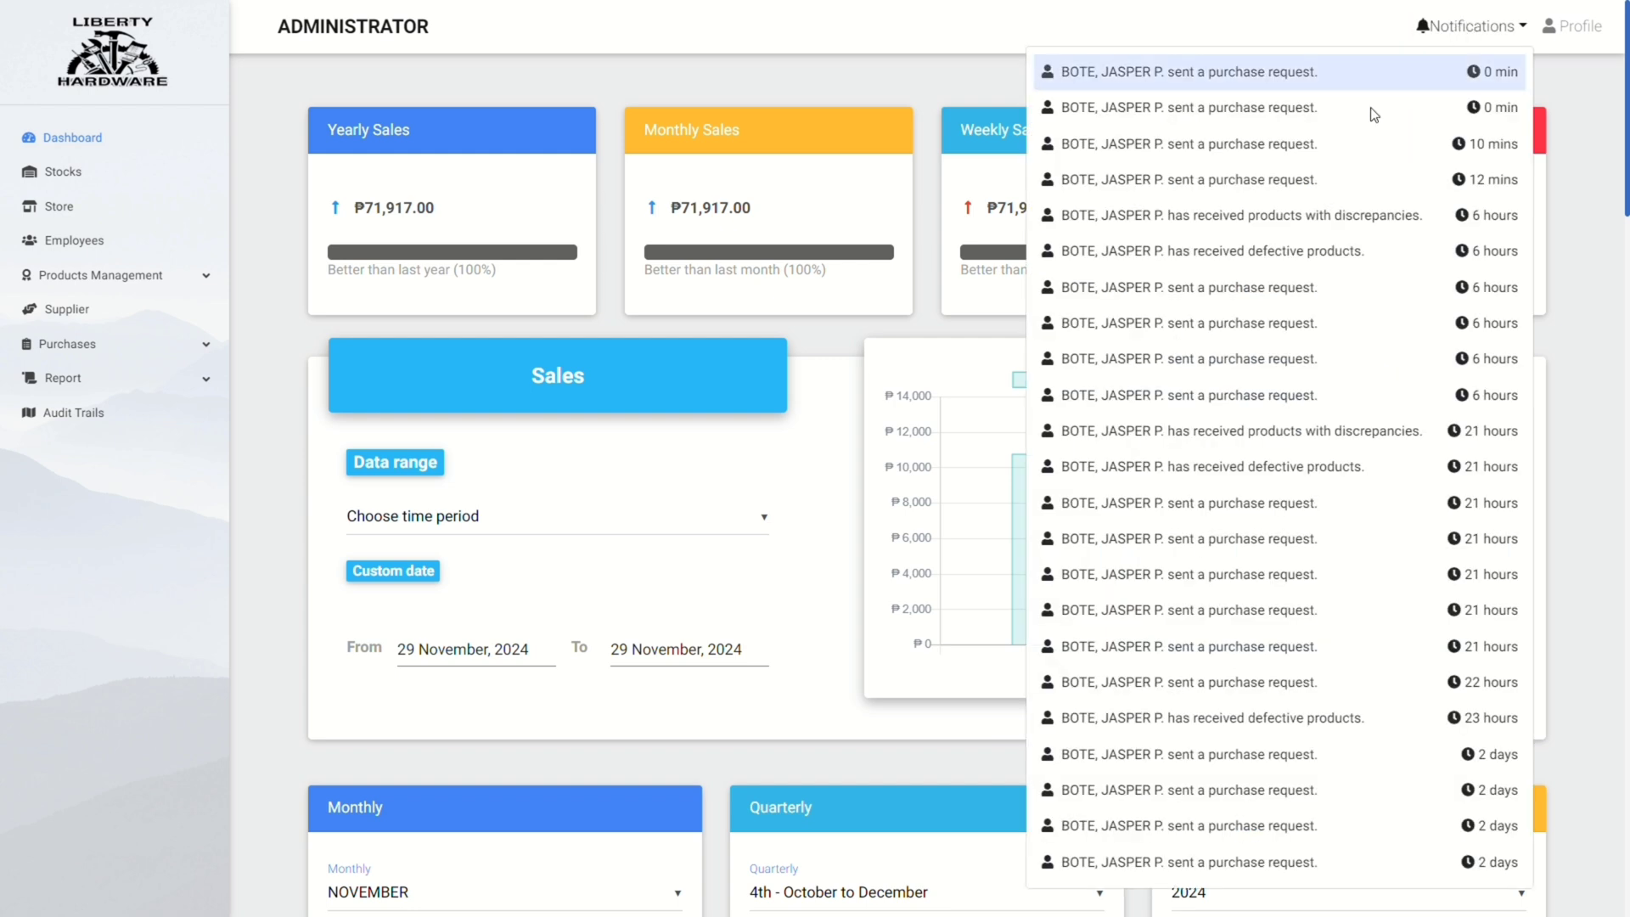
{"action": "left_click", "coordinate": [1221, 112]}
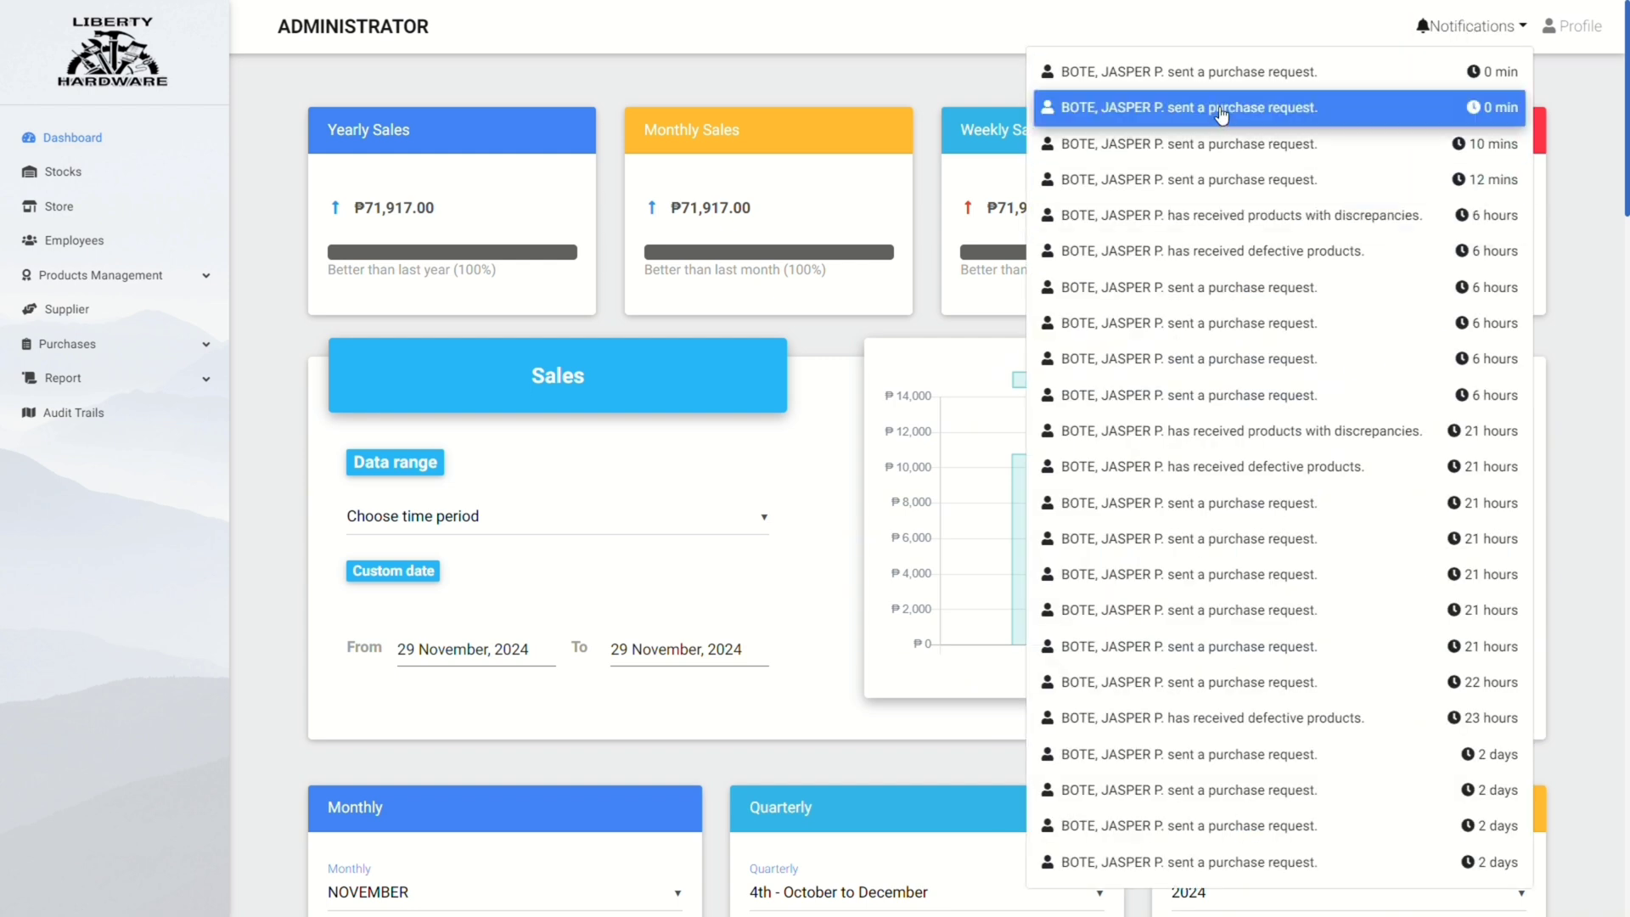
{"action": "left_click", "coordinate": [1196, 84]}
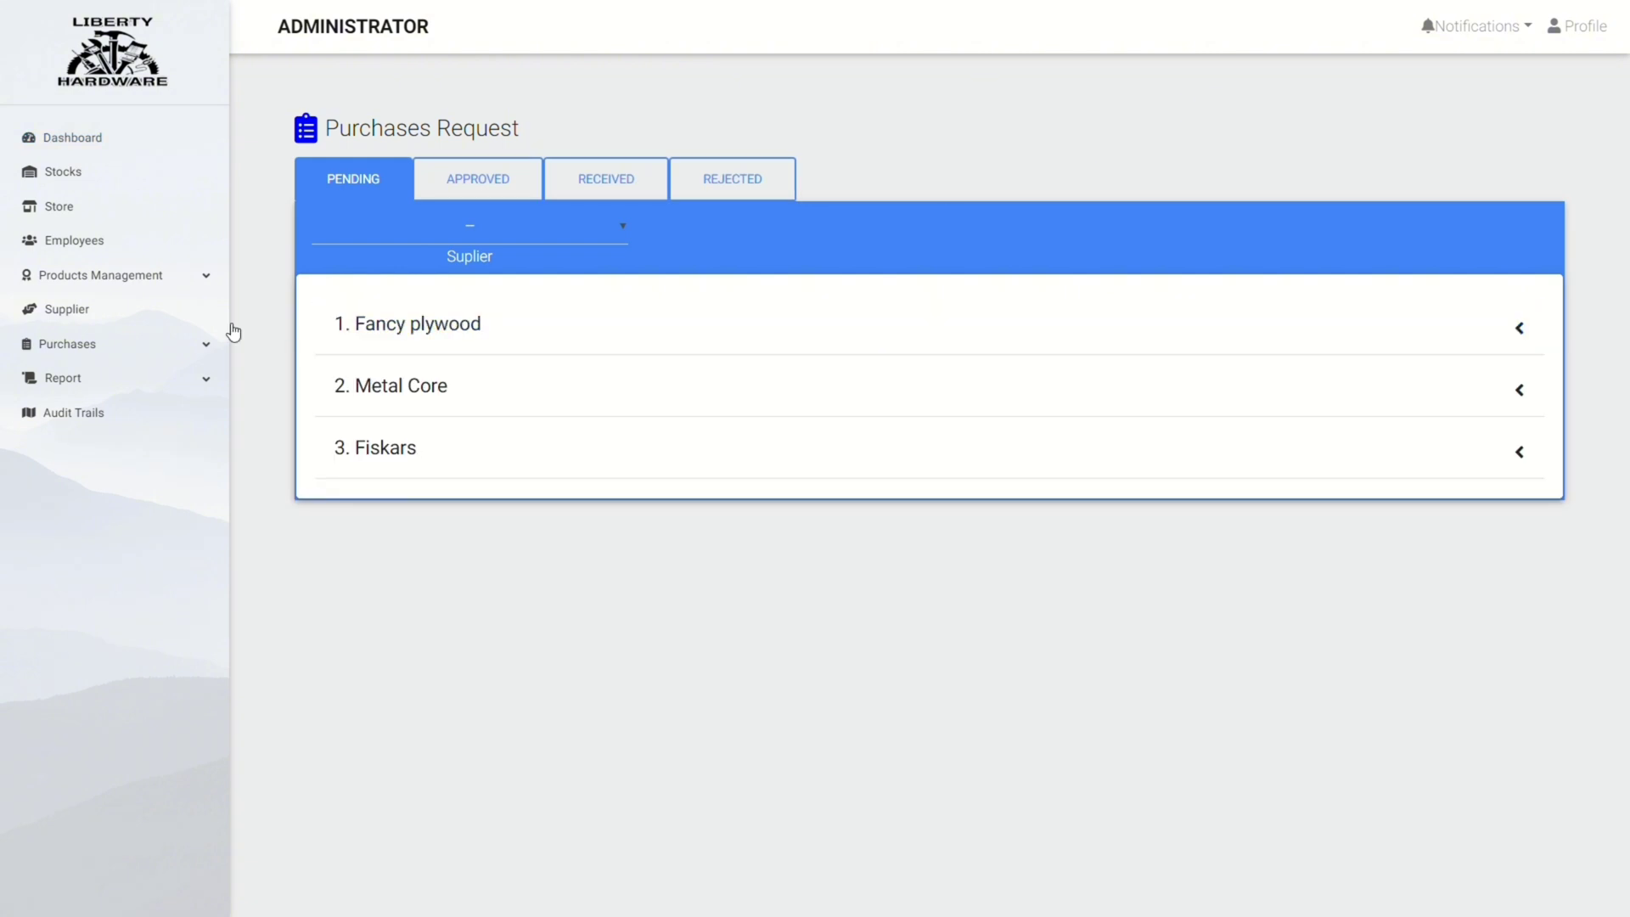
Review the products in the first pending Fancy plywood purchase request and close its details.
{"action": "left_click", "coordinate": [132, 348]}
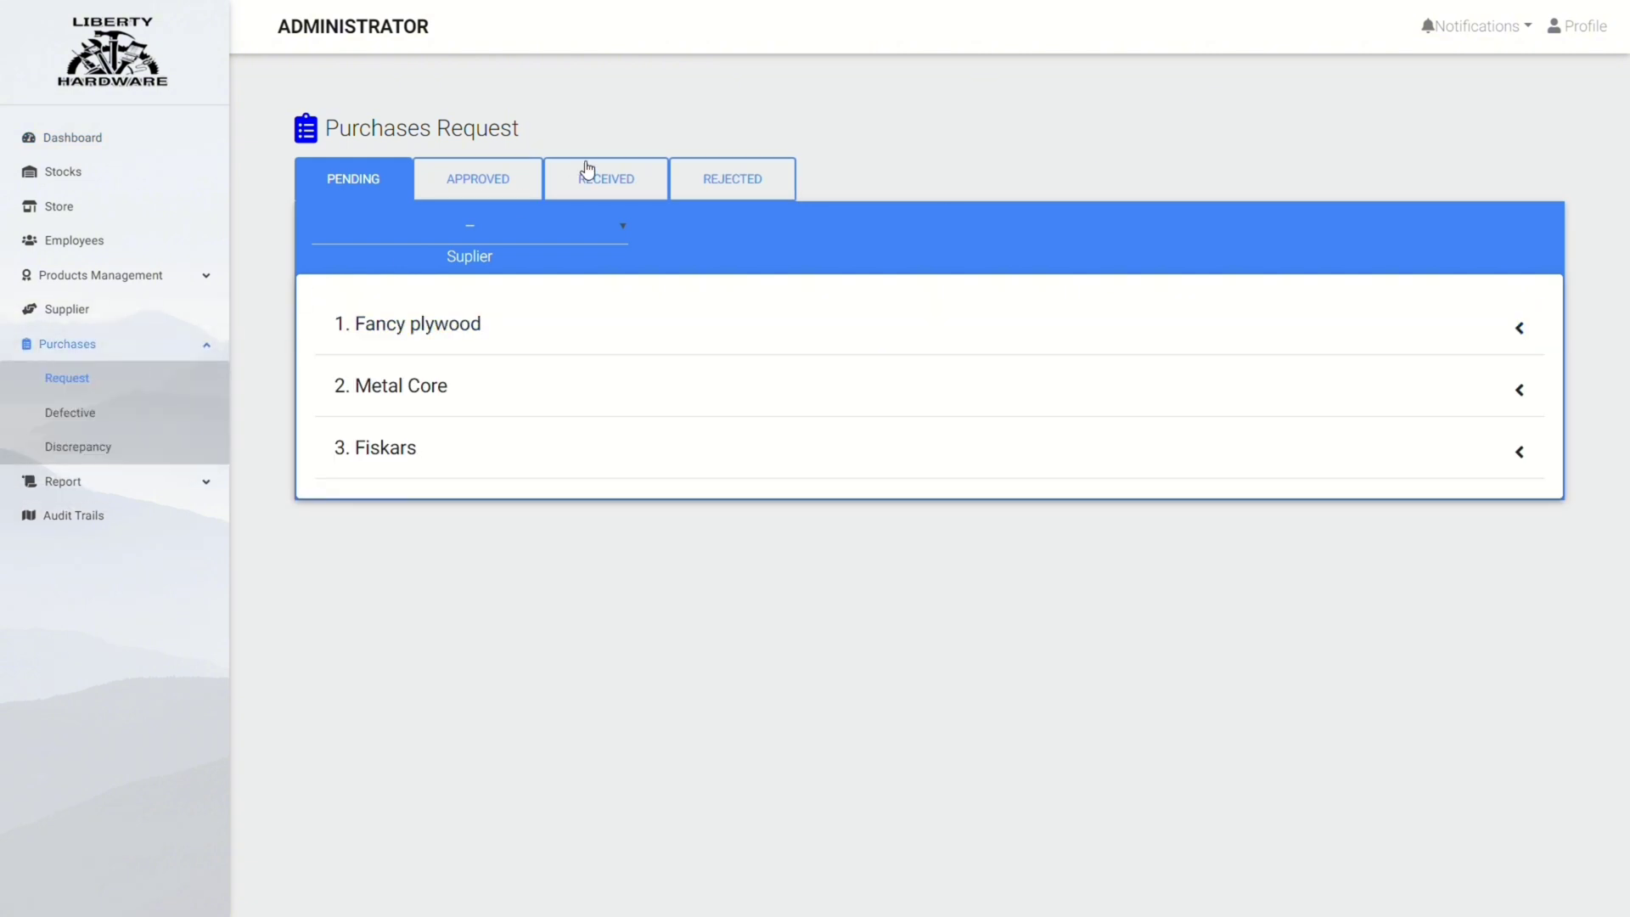
{"action": "left_click", "coordinate": [490, 322]}
{"action": "left_click", "coordinate": [1456, 450]}
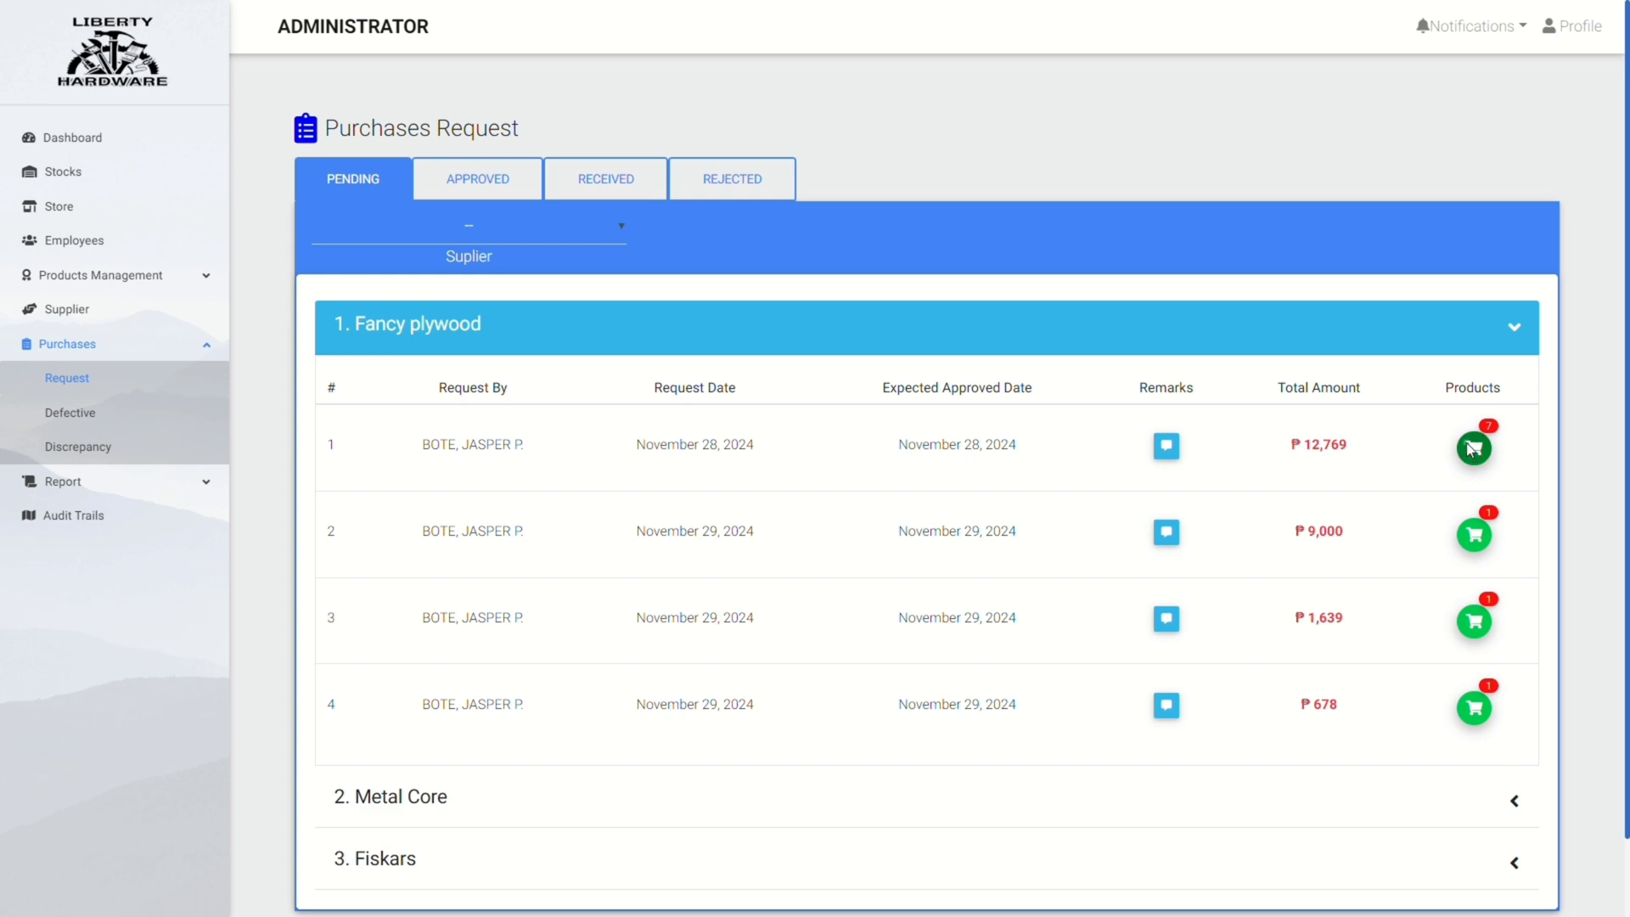
{"action": "left_click", "coordinate": [1348, 737]}
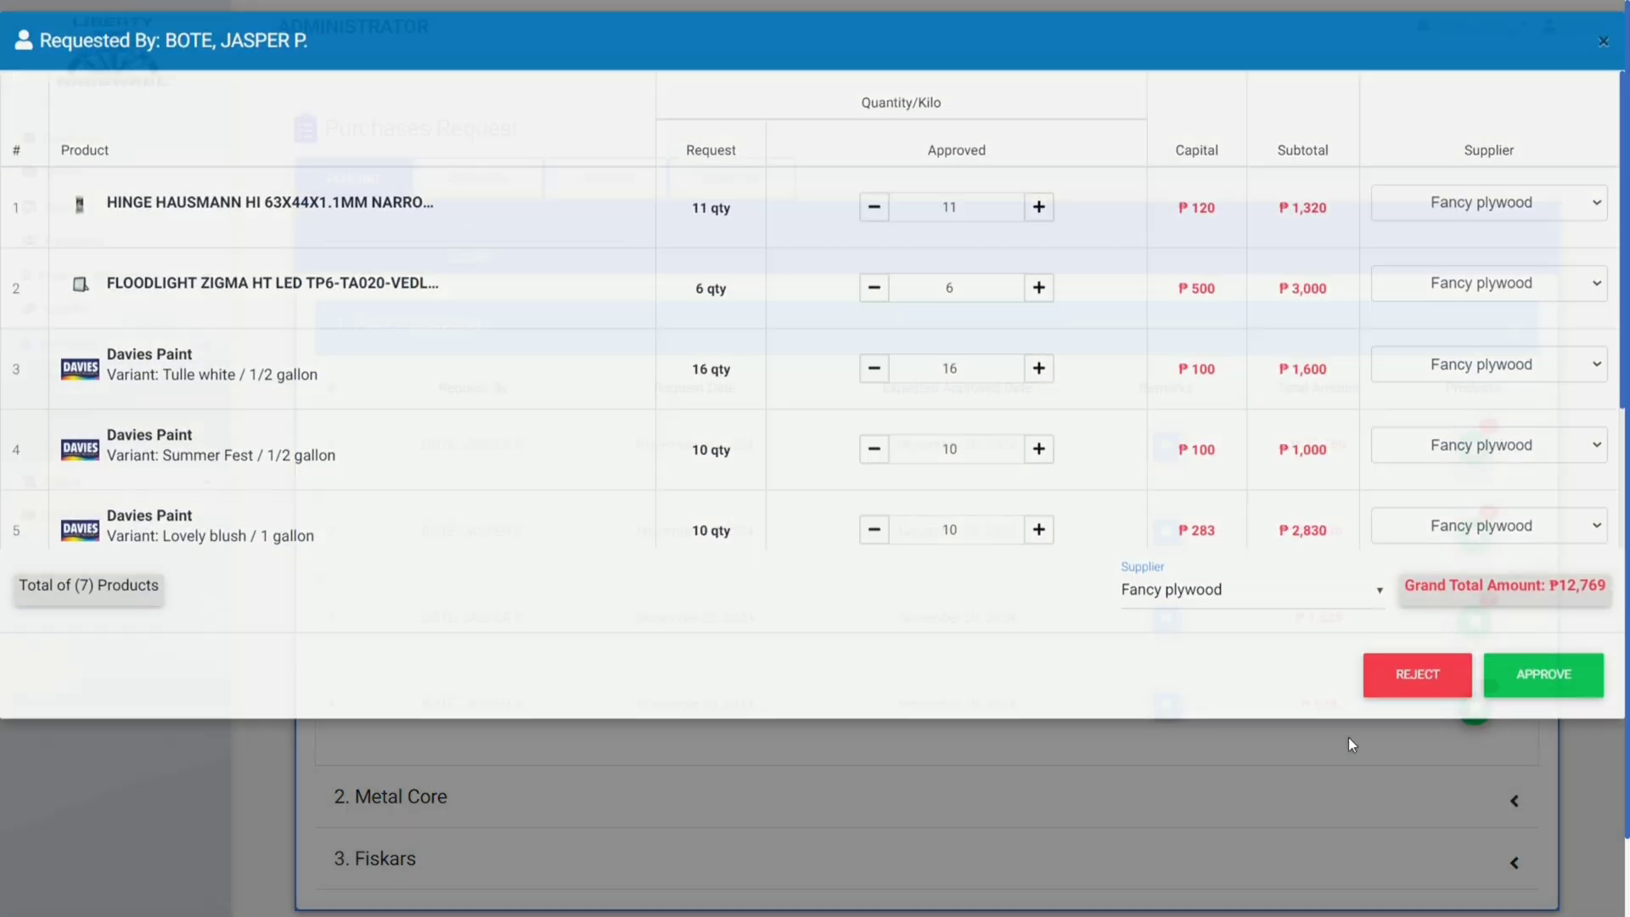
Look through Metal Core's approved purchase requests and the received requests of Fancy plywood and Fiskars.
{"action": "left_click", "coordinate": [469, 169]}
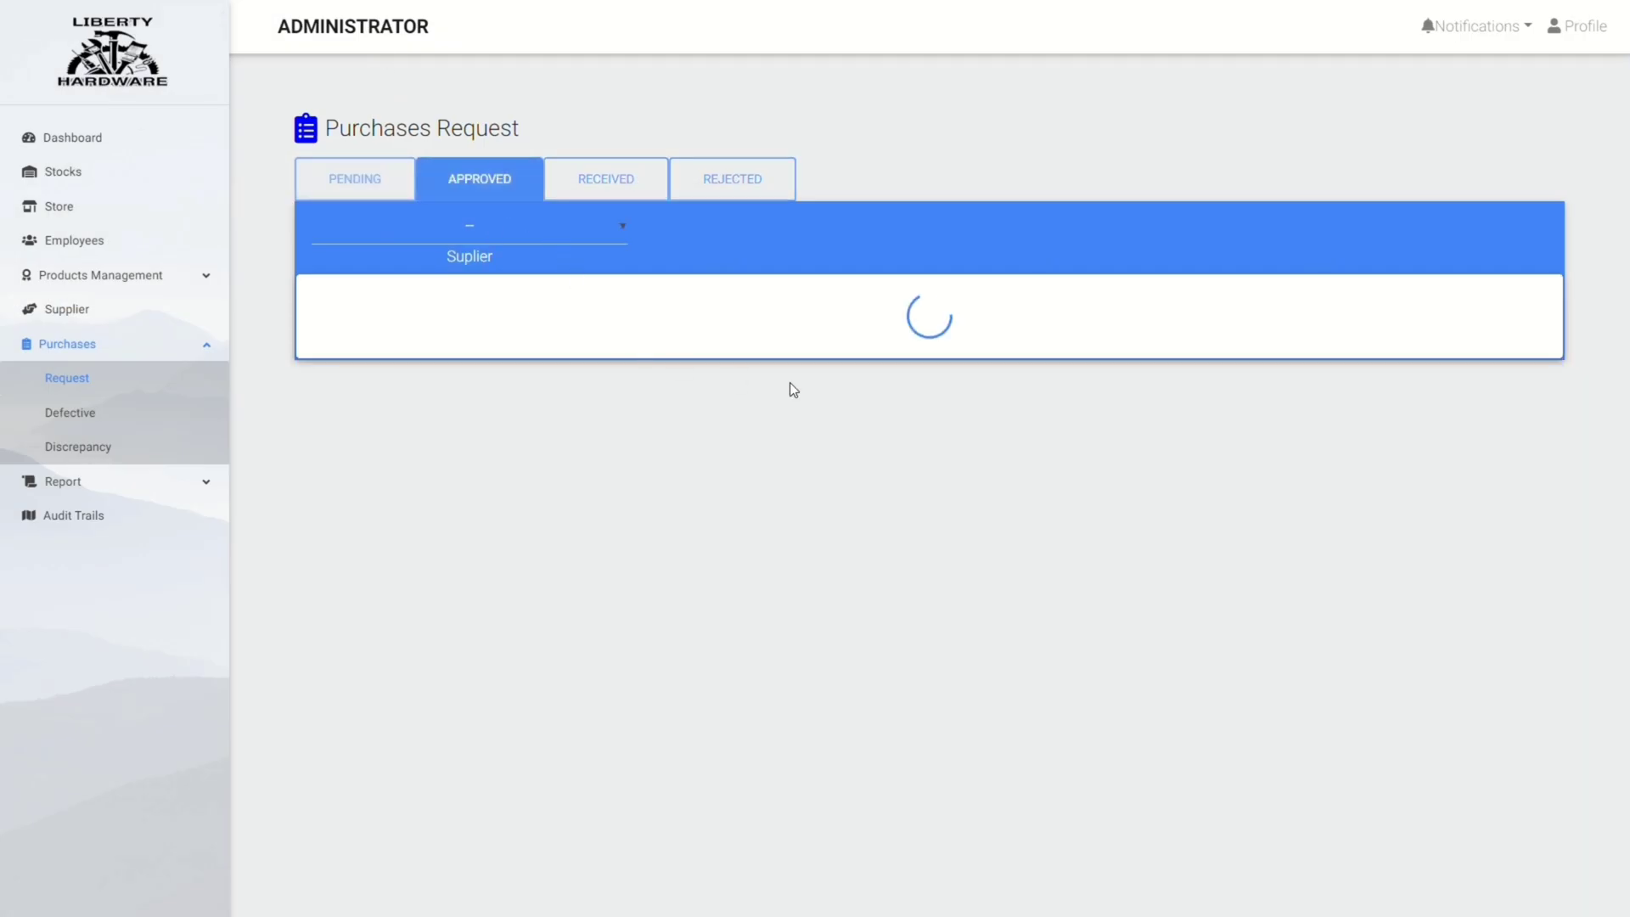
{"action": "left_click", "coordinate": [726, 378]}
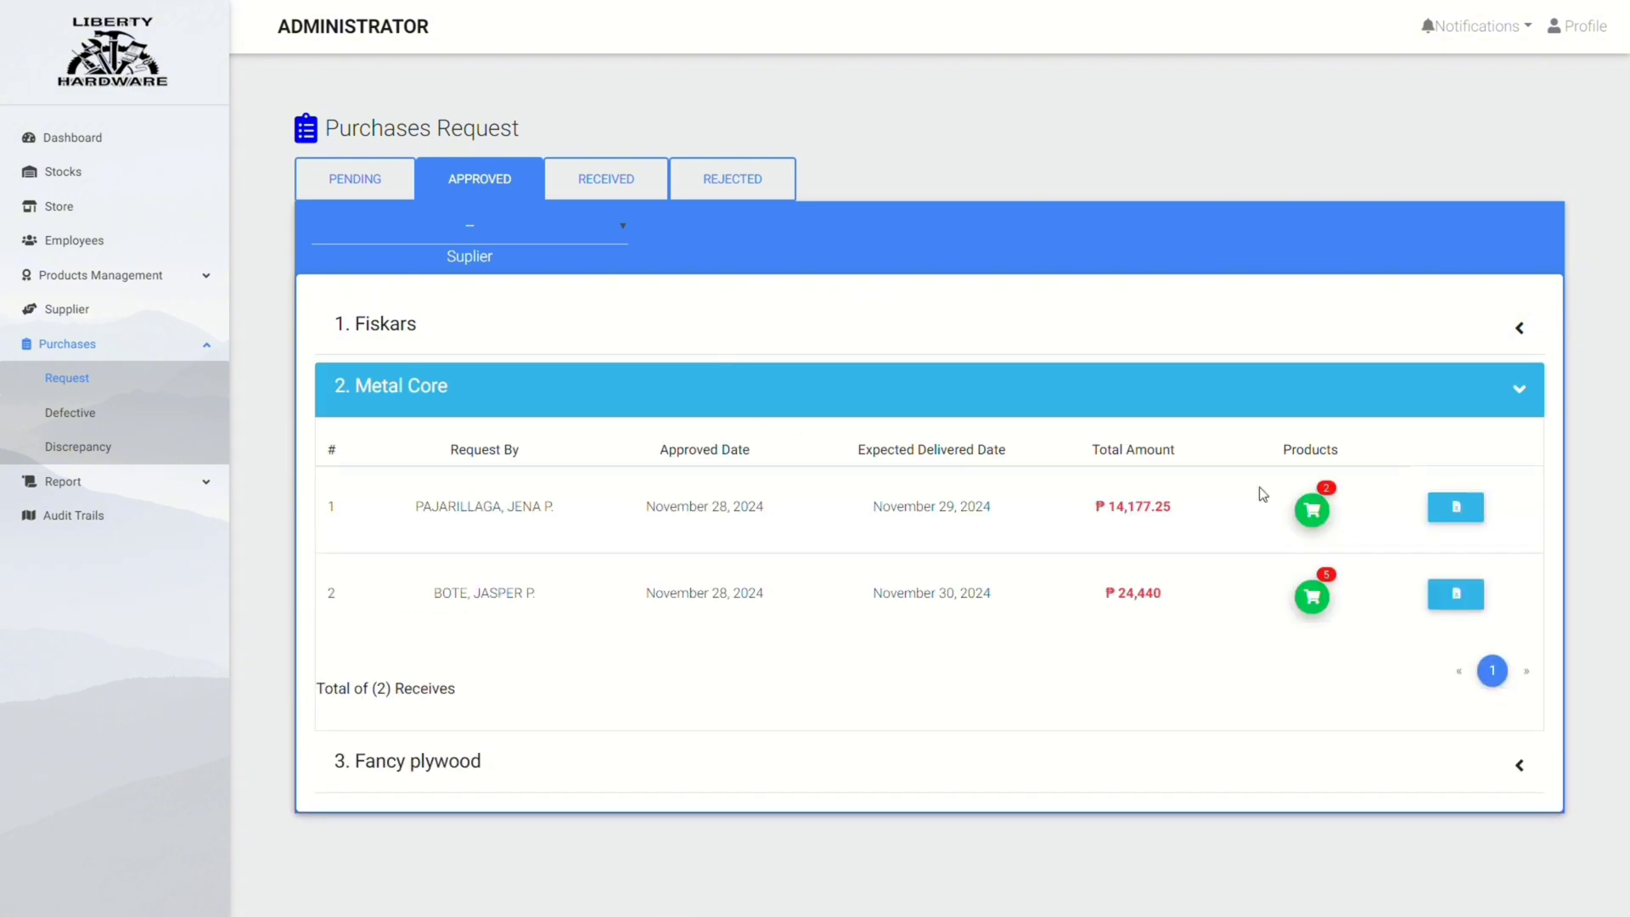
{"action": "left_click", "coordinate": [630, 196]}
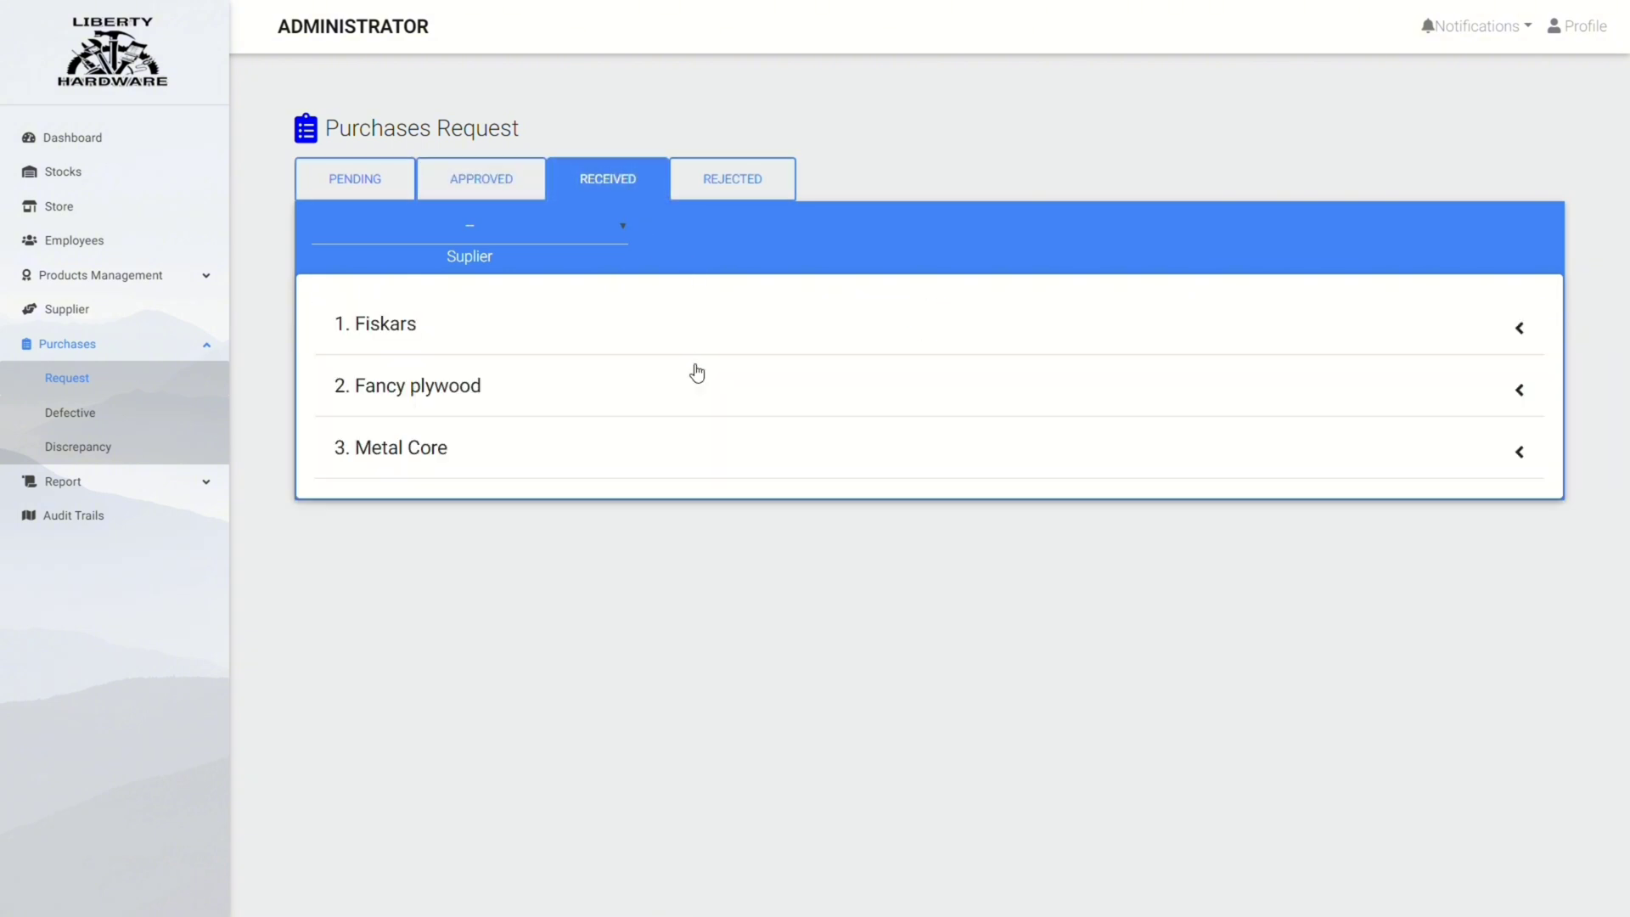
{"action": "left_click", "coordinate": [665, 392]}
{"action": "left_click", "coordinate": [637, 351]}
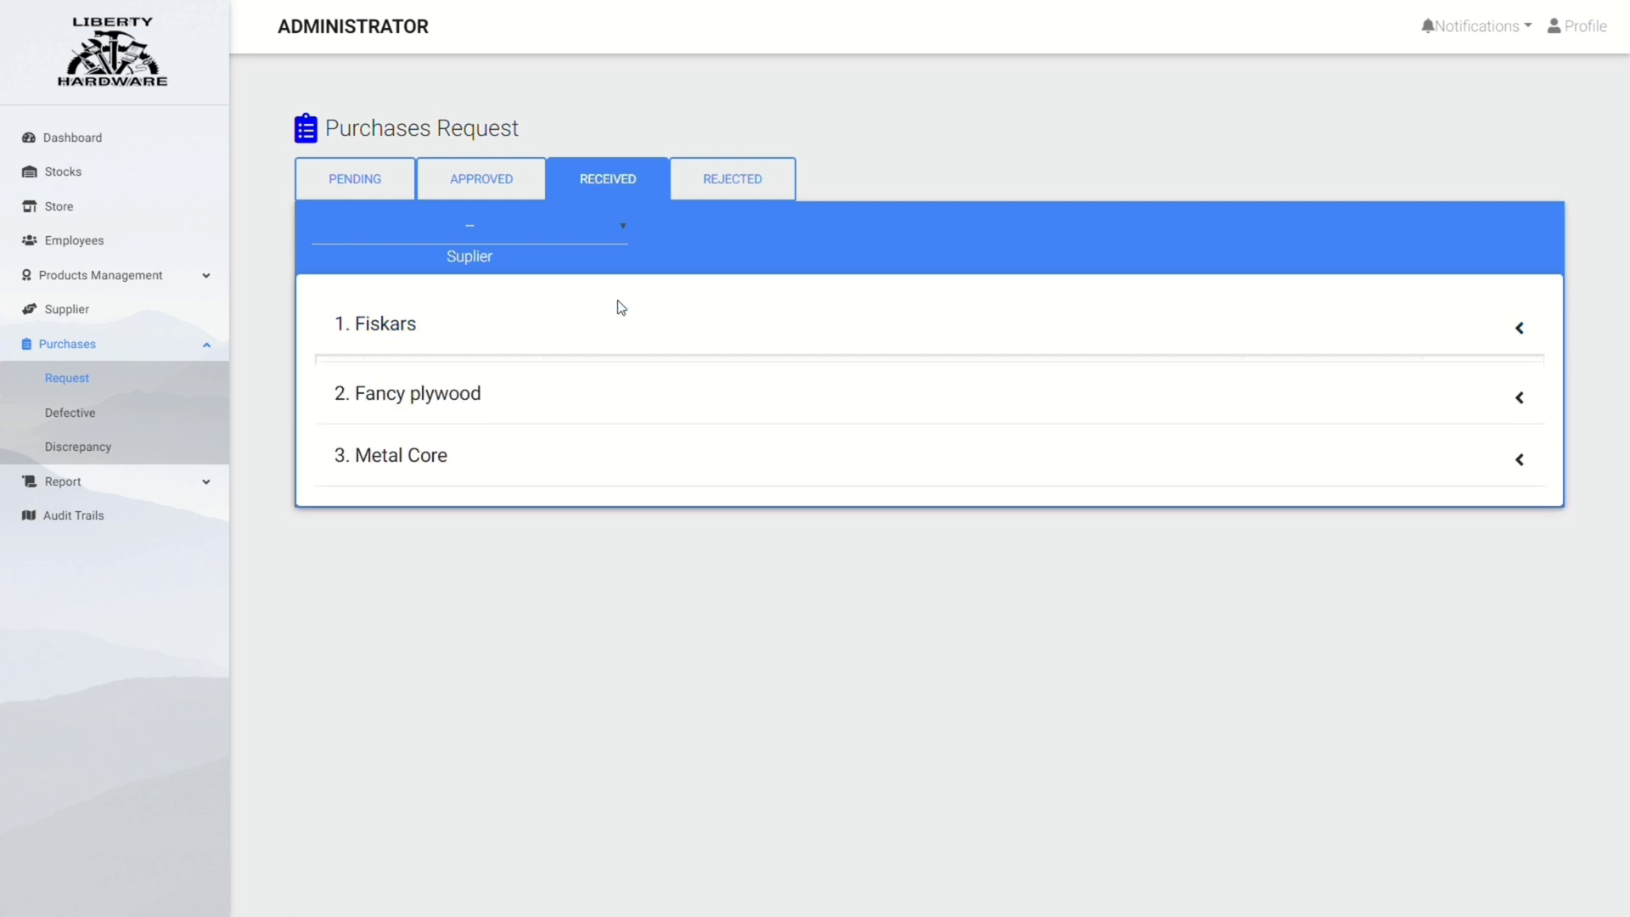
{"action": "left_click", "coordinate": [618, 333]}
{"action": "left_click", "coordinate": [619, 344]}
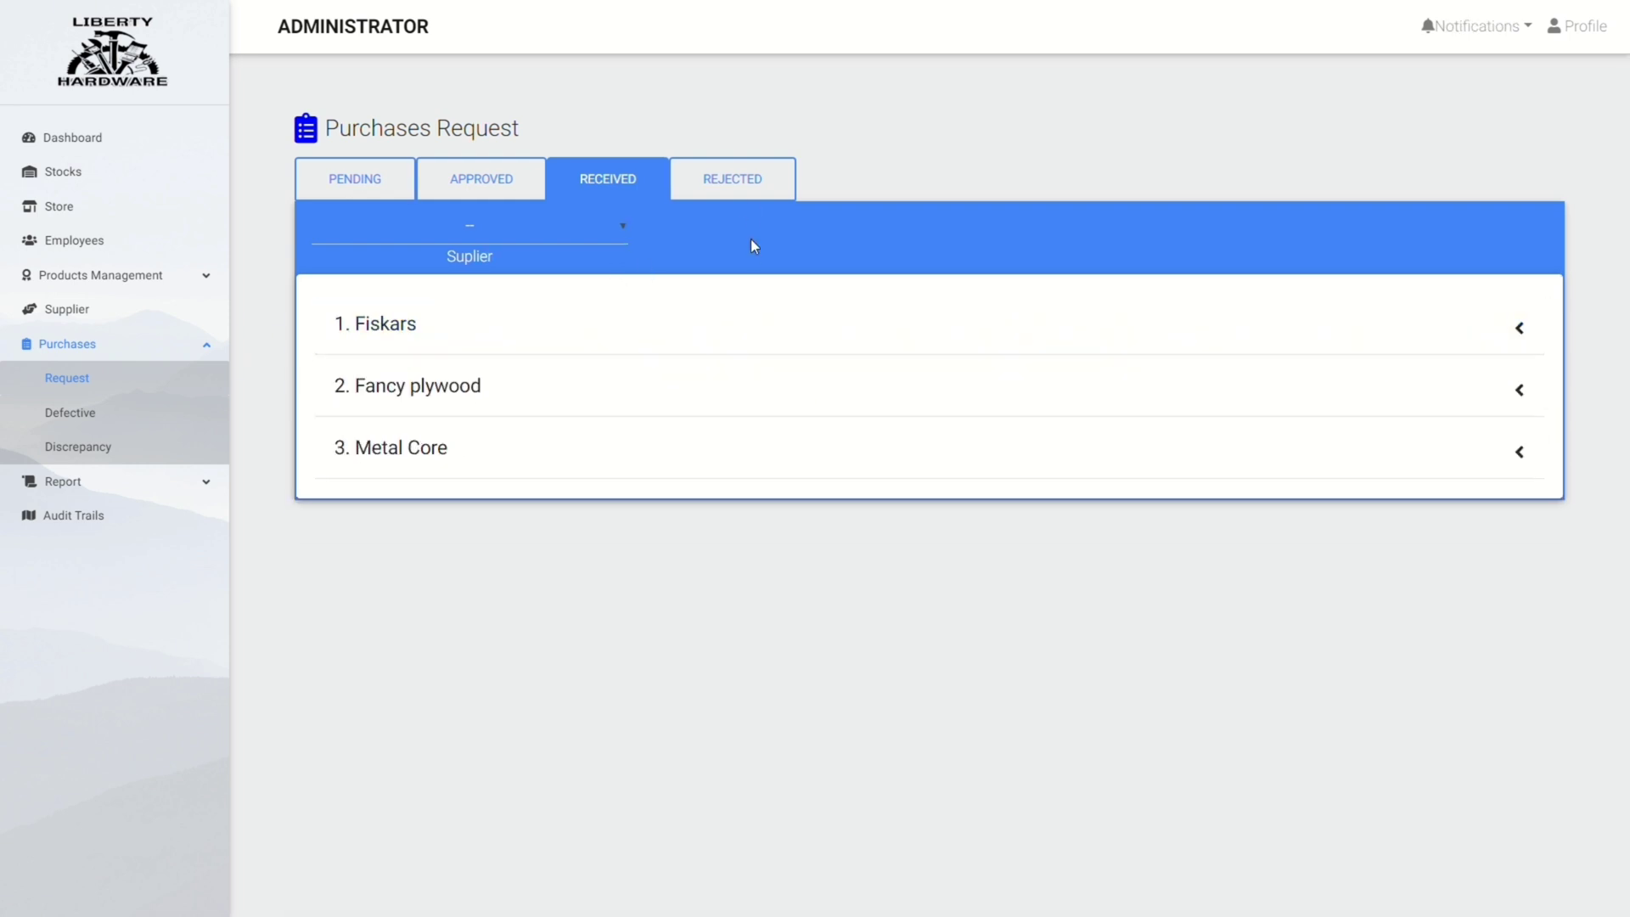
Review the rejected purchase requests for Fiskars and collapse the list.
{"action": "left_click", "coordinate": [709, 187]}
{"action": "left_click", "coordinate": [815, 348]}
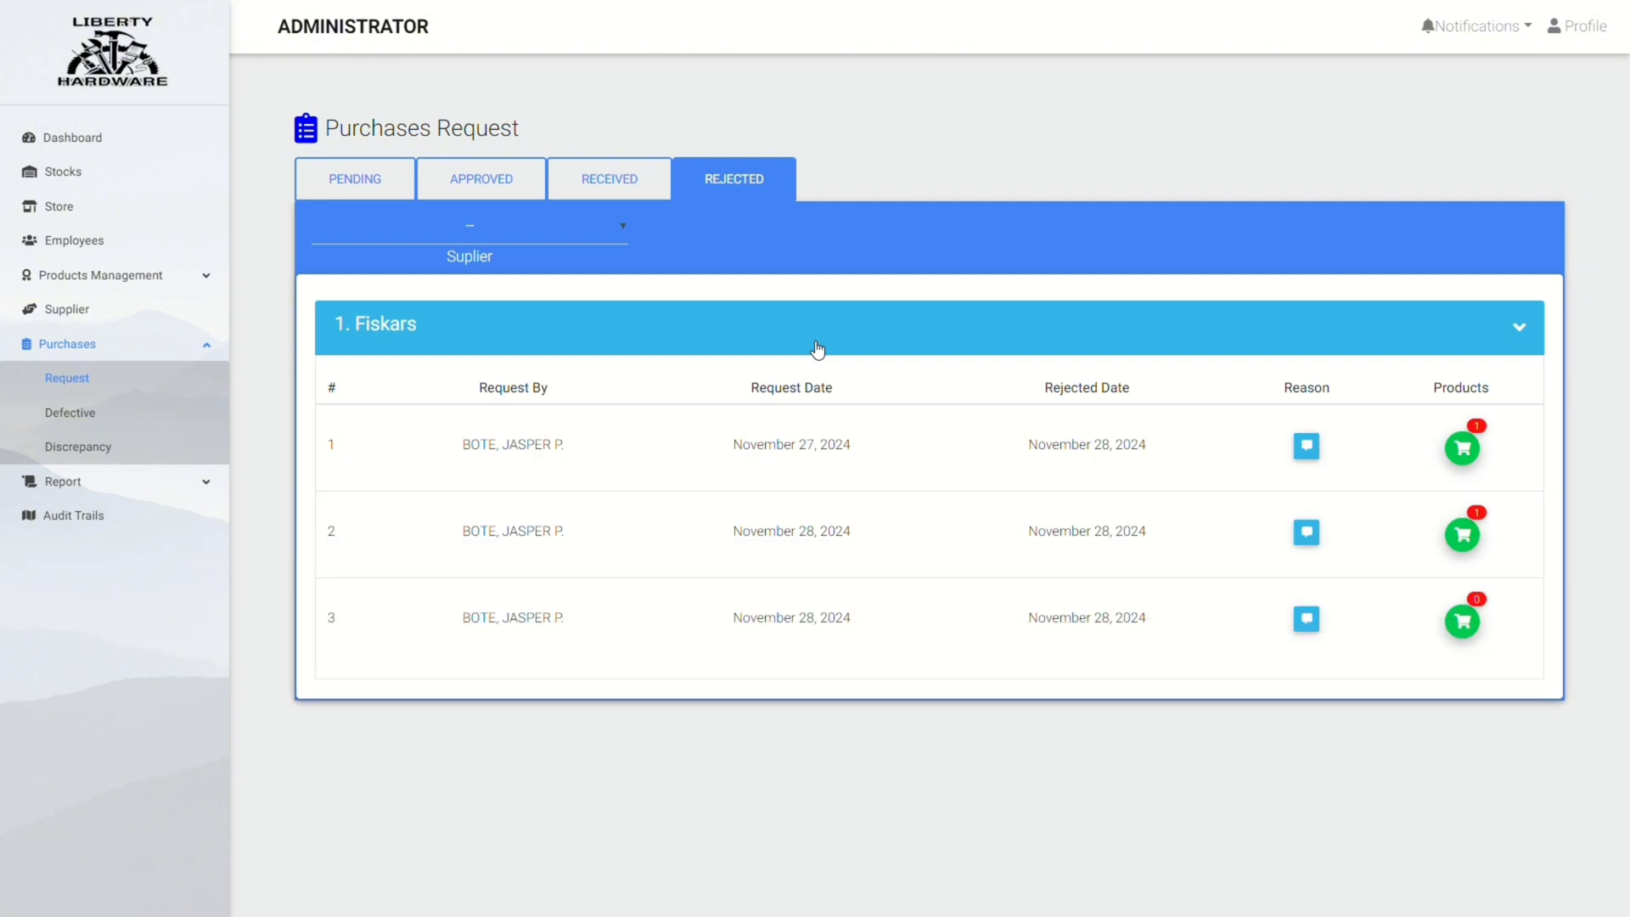
{"action": "left_click", "coordinate": [817, 348]}
Review the products in Metal Core's defective purchase record and close its details.
{"action": "left_click", "coordinate": [68, 414]}
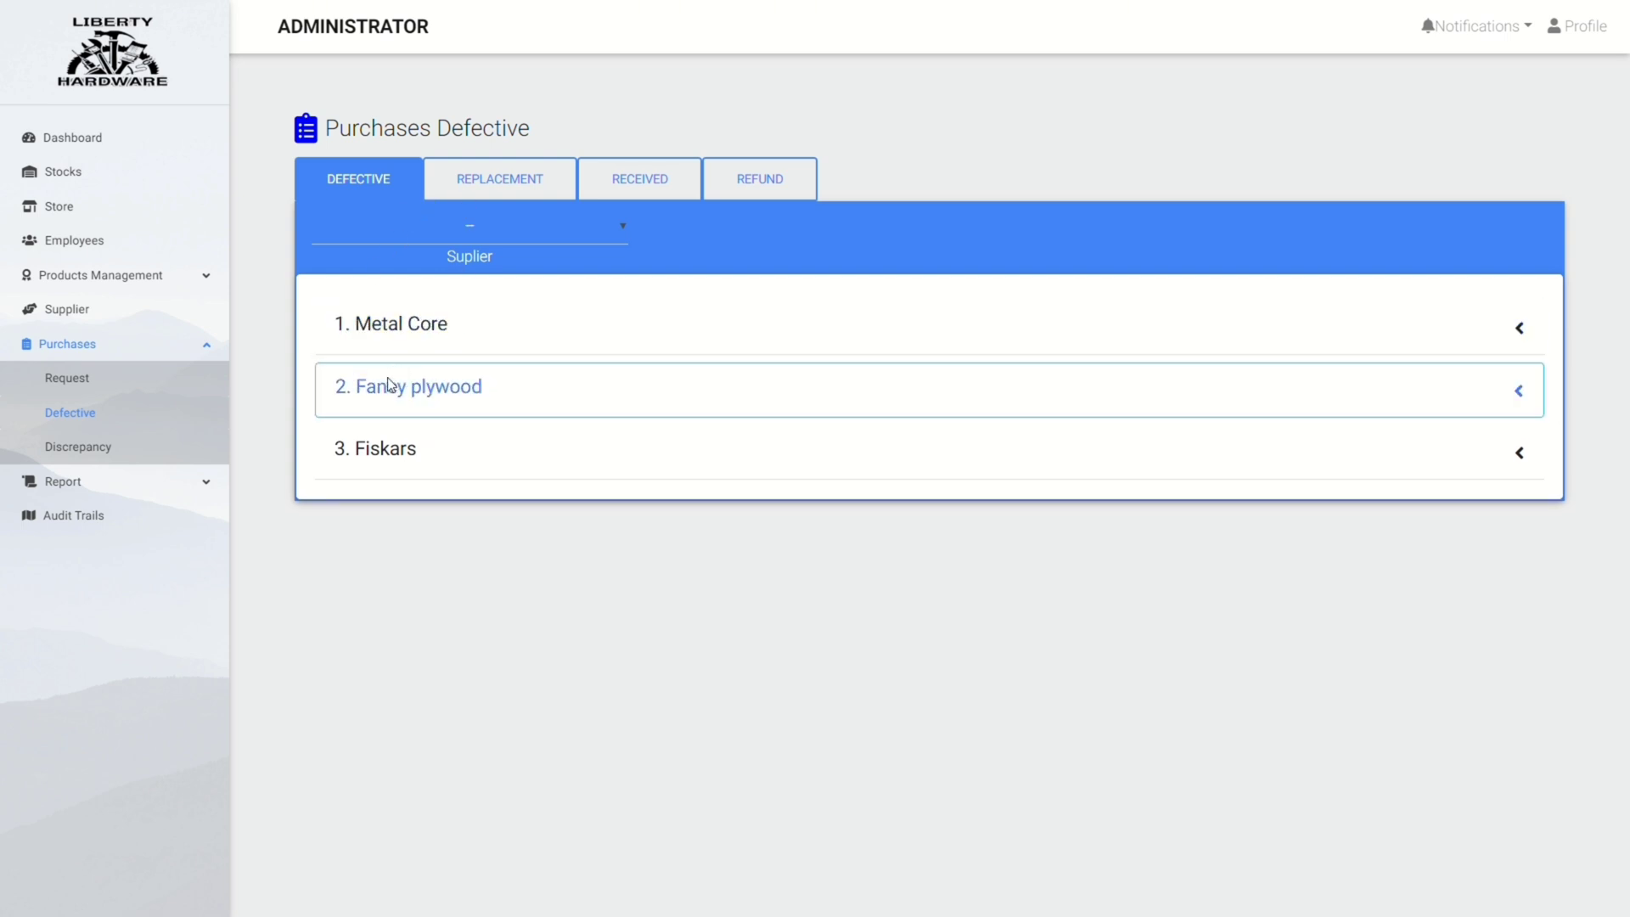
{"action": "left_click", "coordinate": [457, 326]}
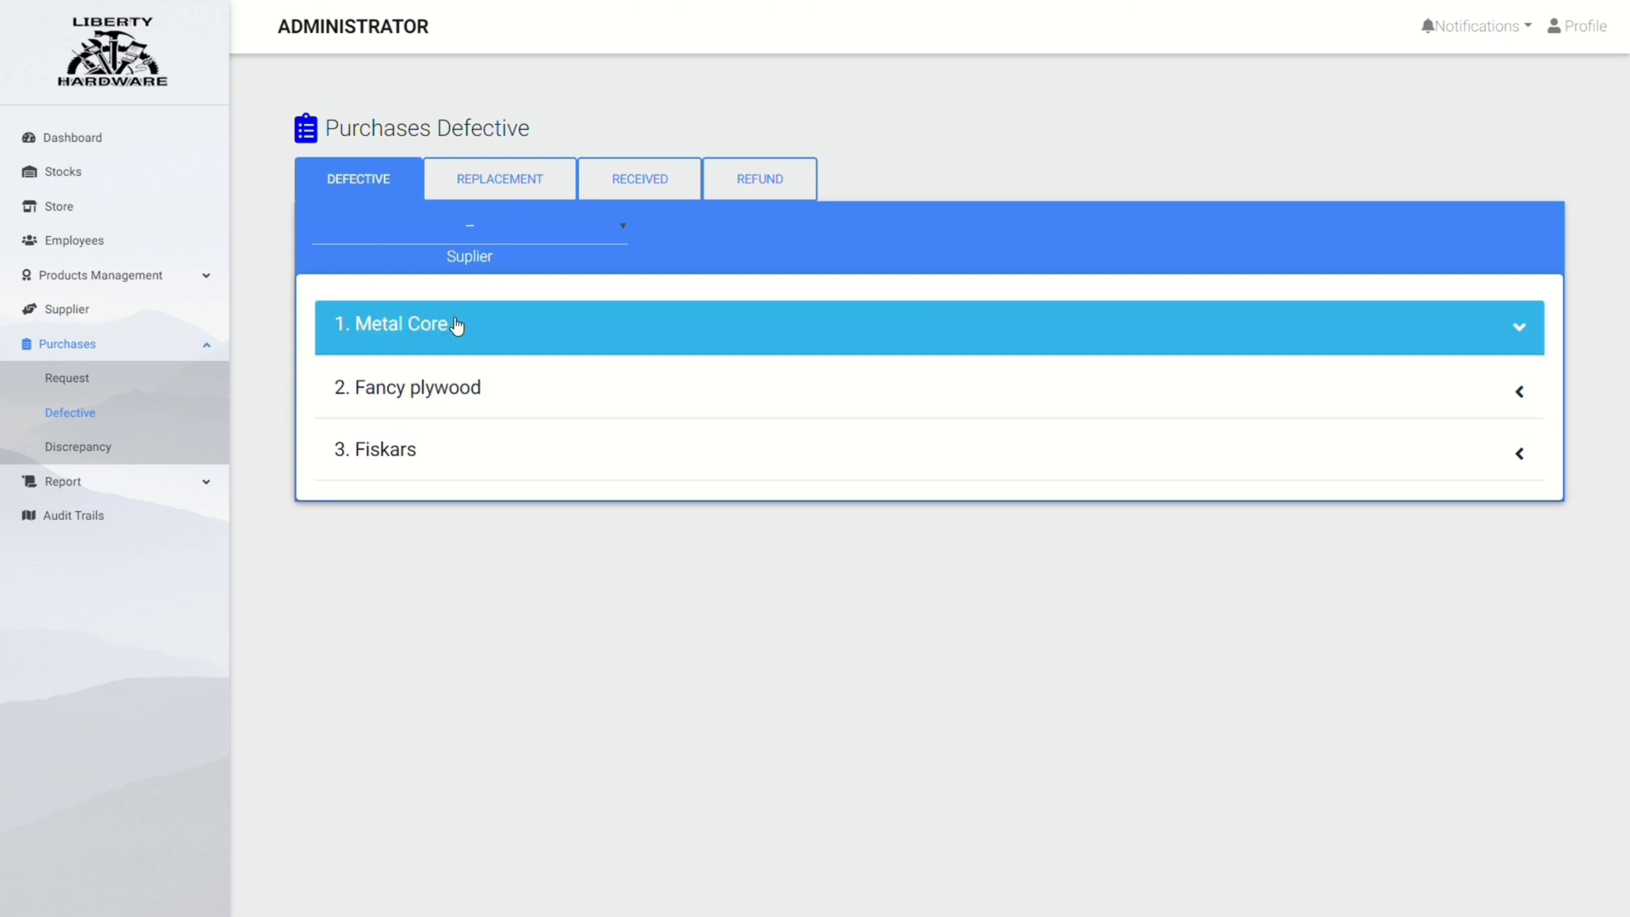
{"action": "left_click", "coordinate": [1266, 448]}
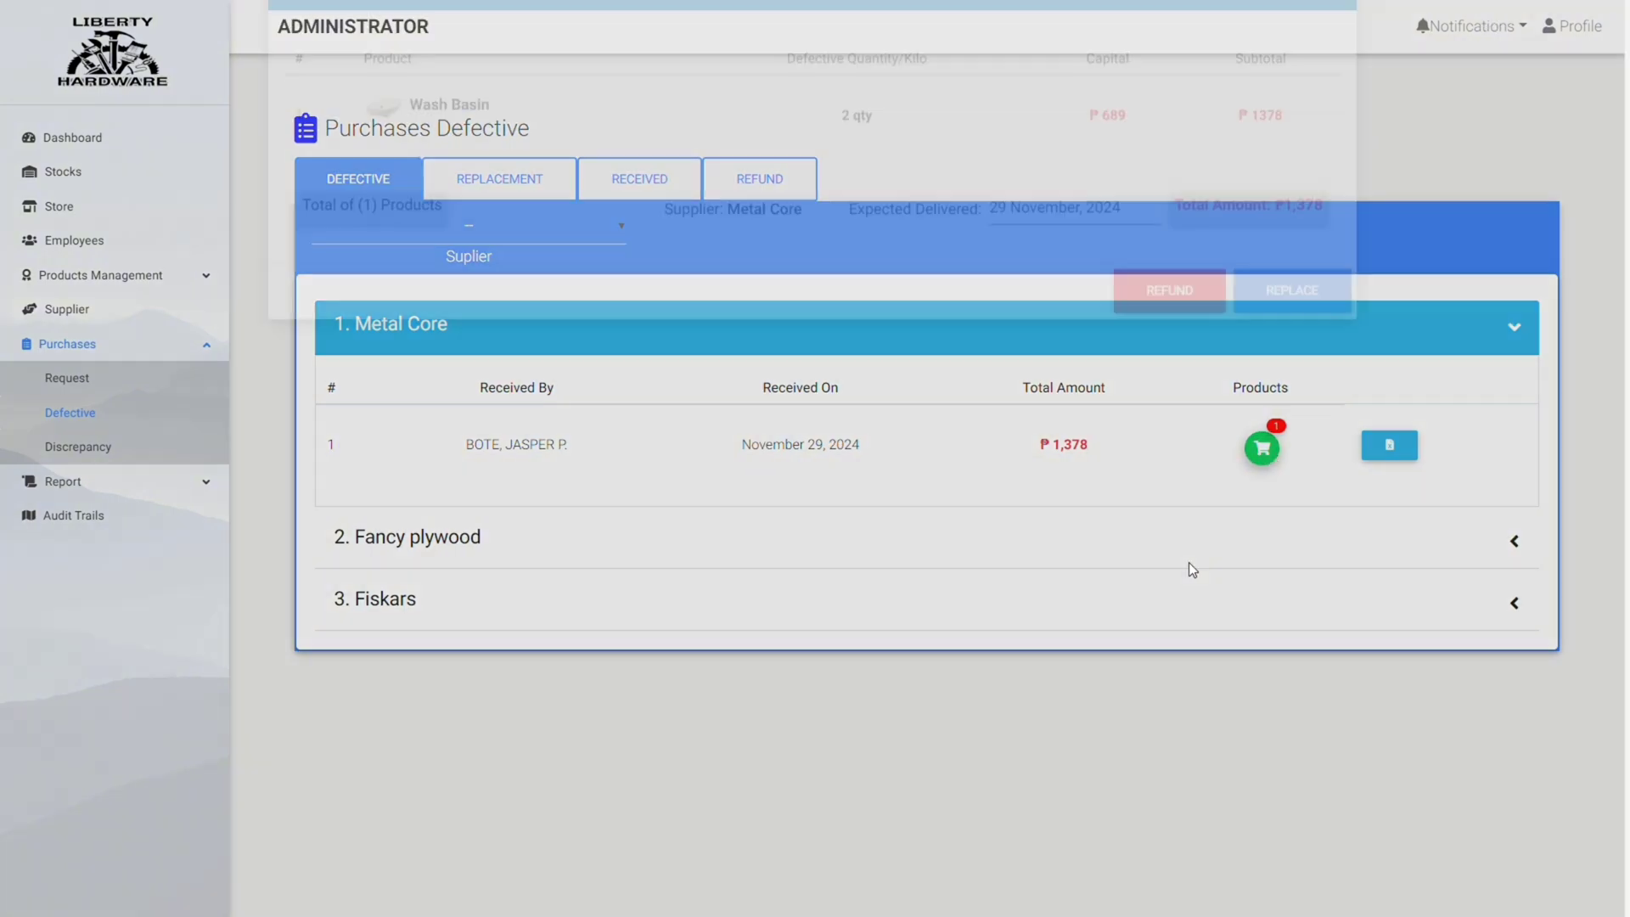
{"action": "left_click", "coordinate": [1086, 548]}
Check the replacement records for defective purchases and view Metal Core's purchase discrepancies.
{"action": "left_click", "coordinate": [512, 188]}
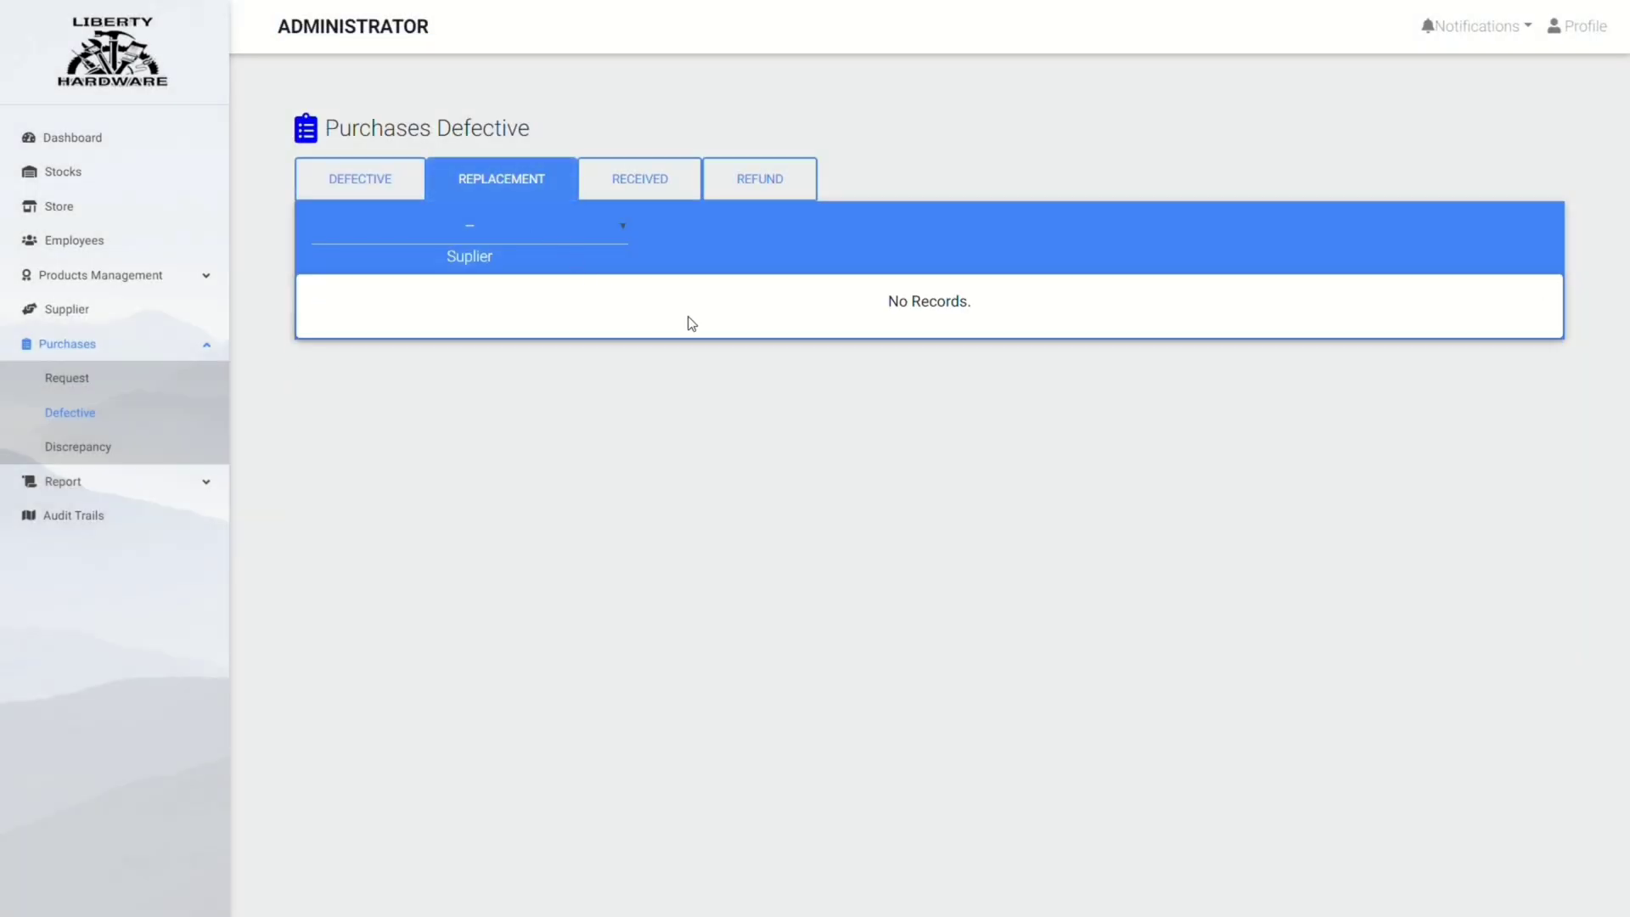
{"action": "left_click", "coordinate": [84, 443]}
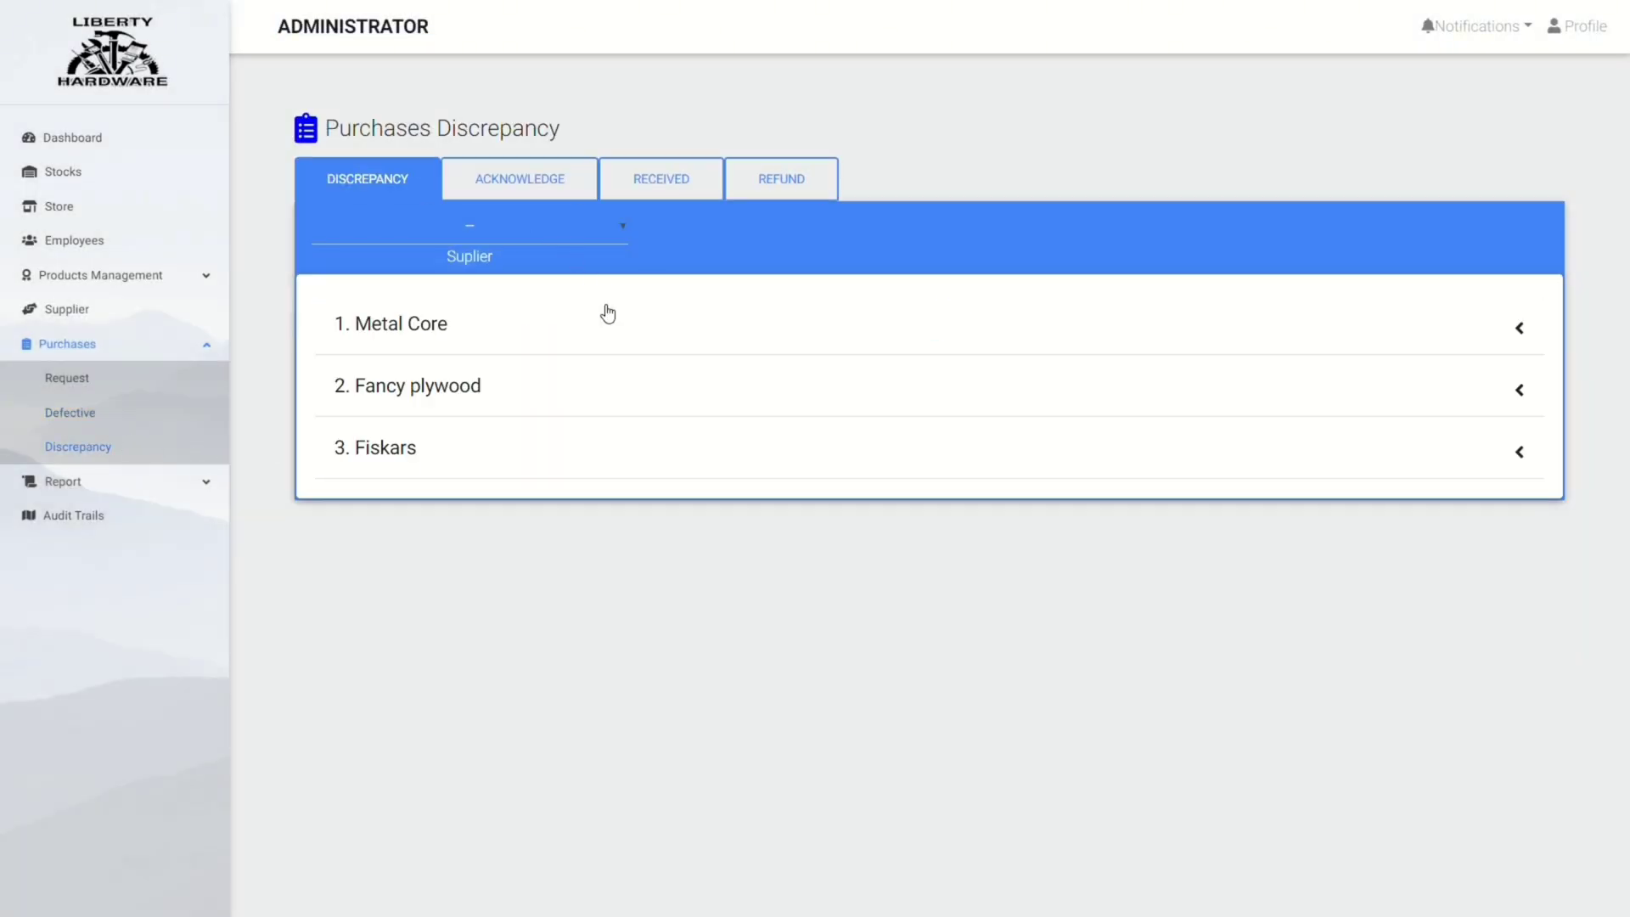
{"action": "left_click", "coordinate": [604, 311]}
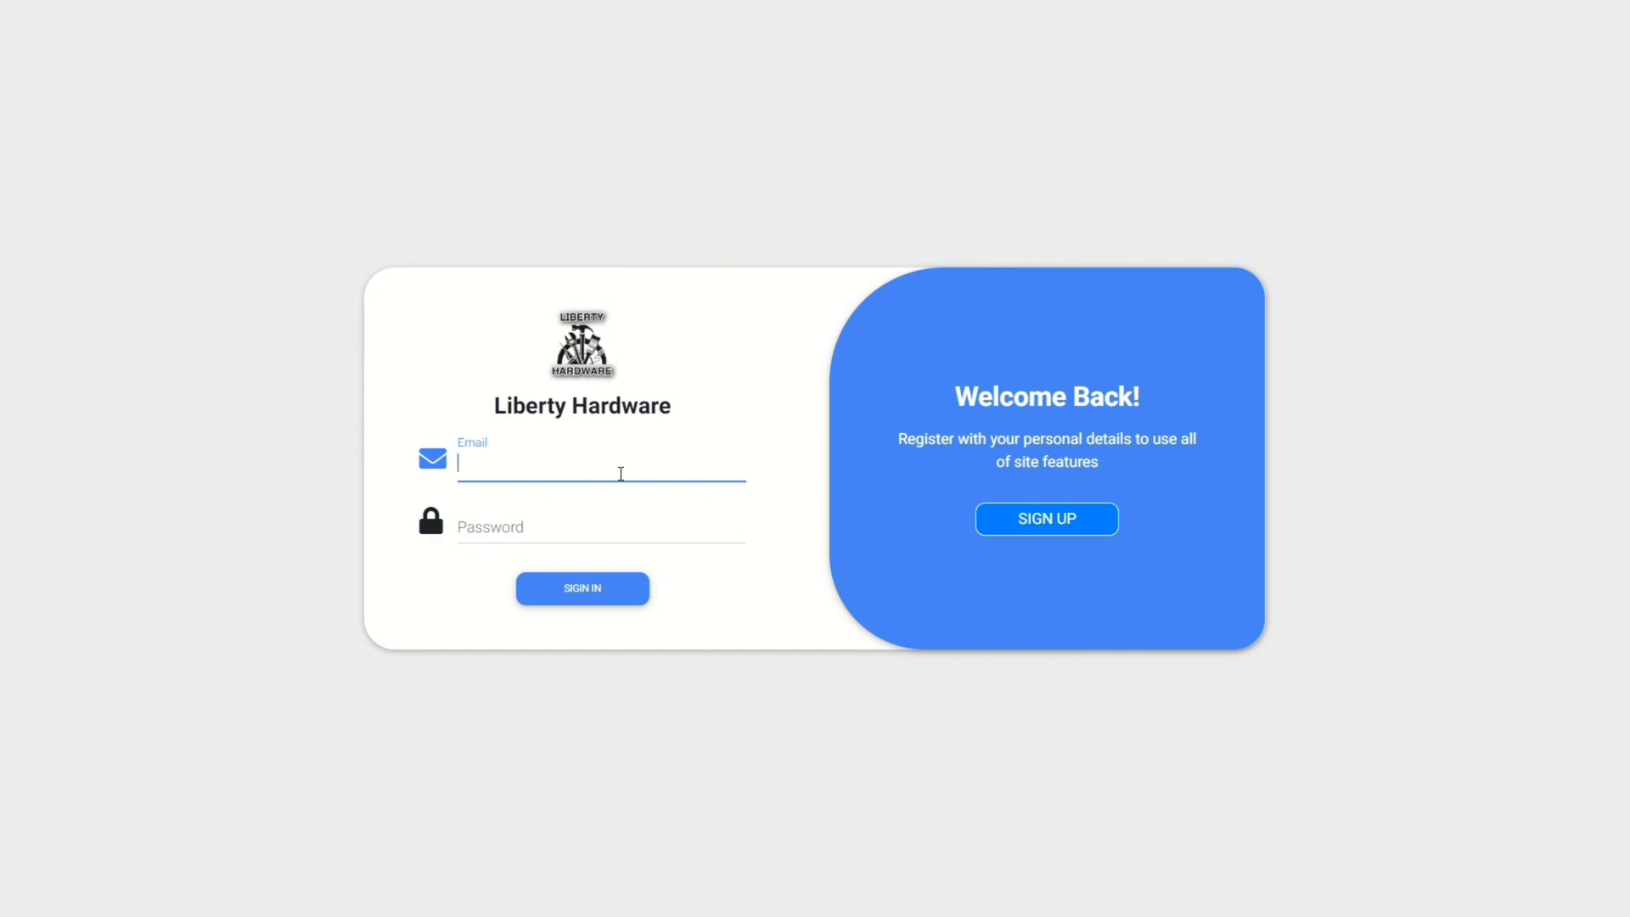
Sign in with the stockman account's saved email and password, and view the store and the purchase sections.
{"action": "left_click", "coordinate": [640, 524]}
{"action": "left_click", "coordinate": [603, 600]}
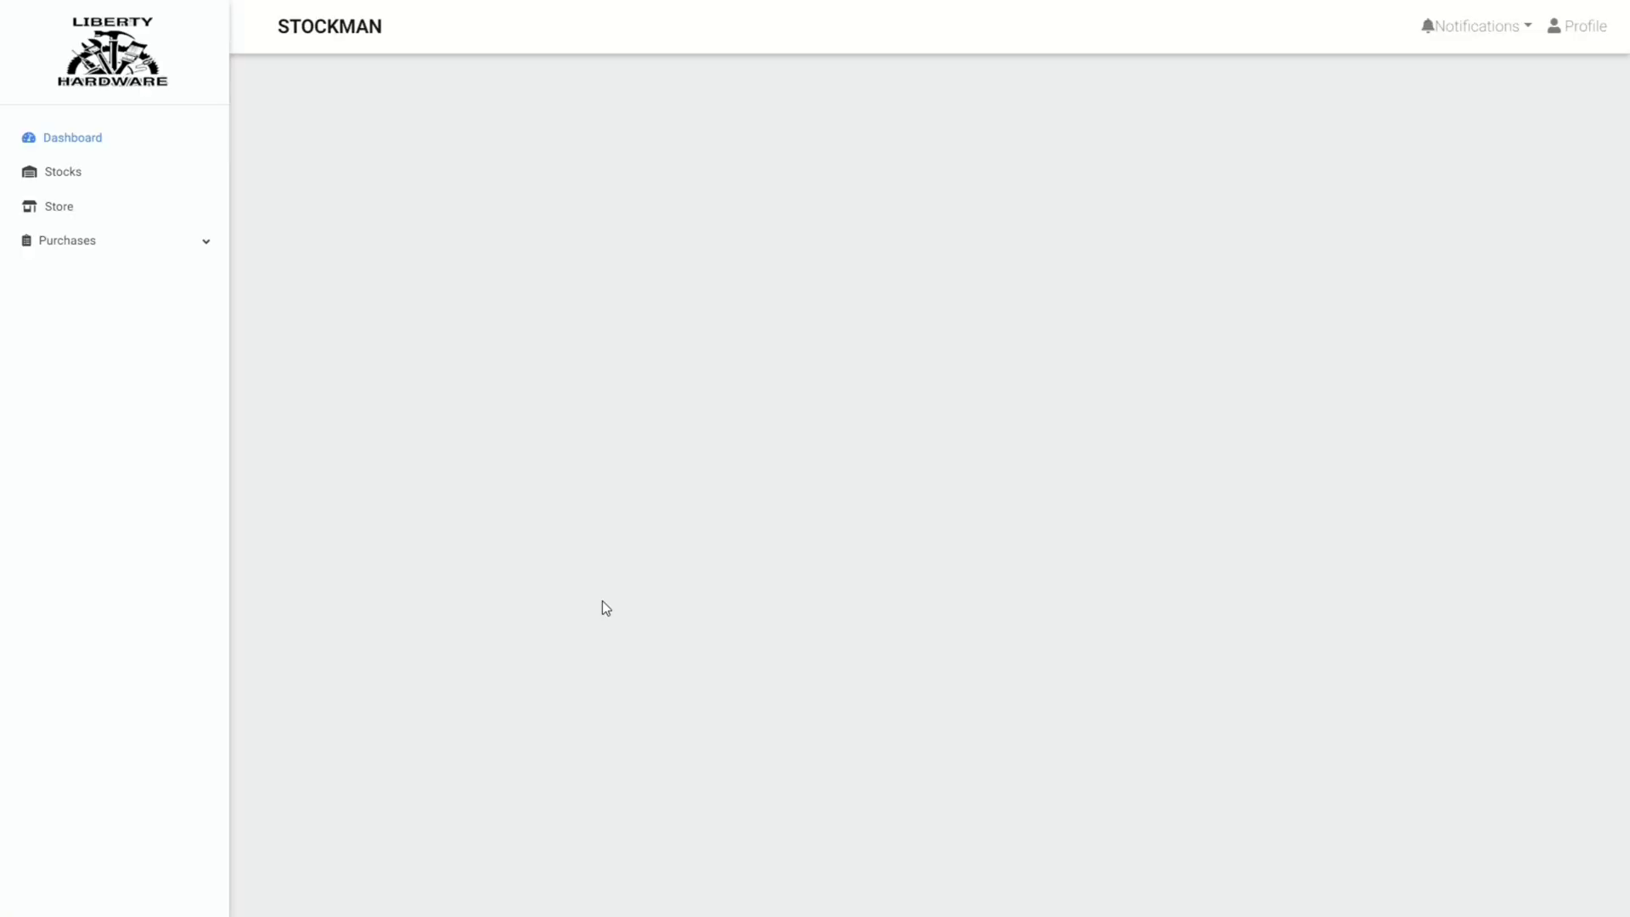
{"action": "left_click", "coordinate": [85, 206]}
{"action": "left_click", "coordinate": [87, 241]}
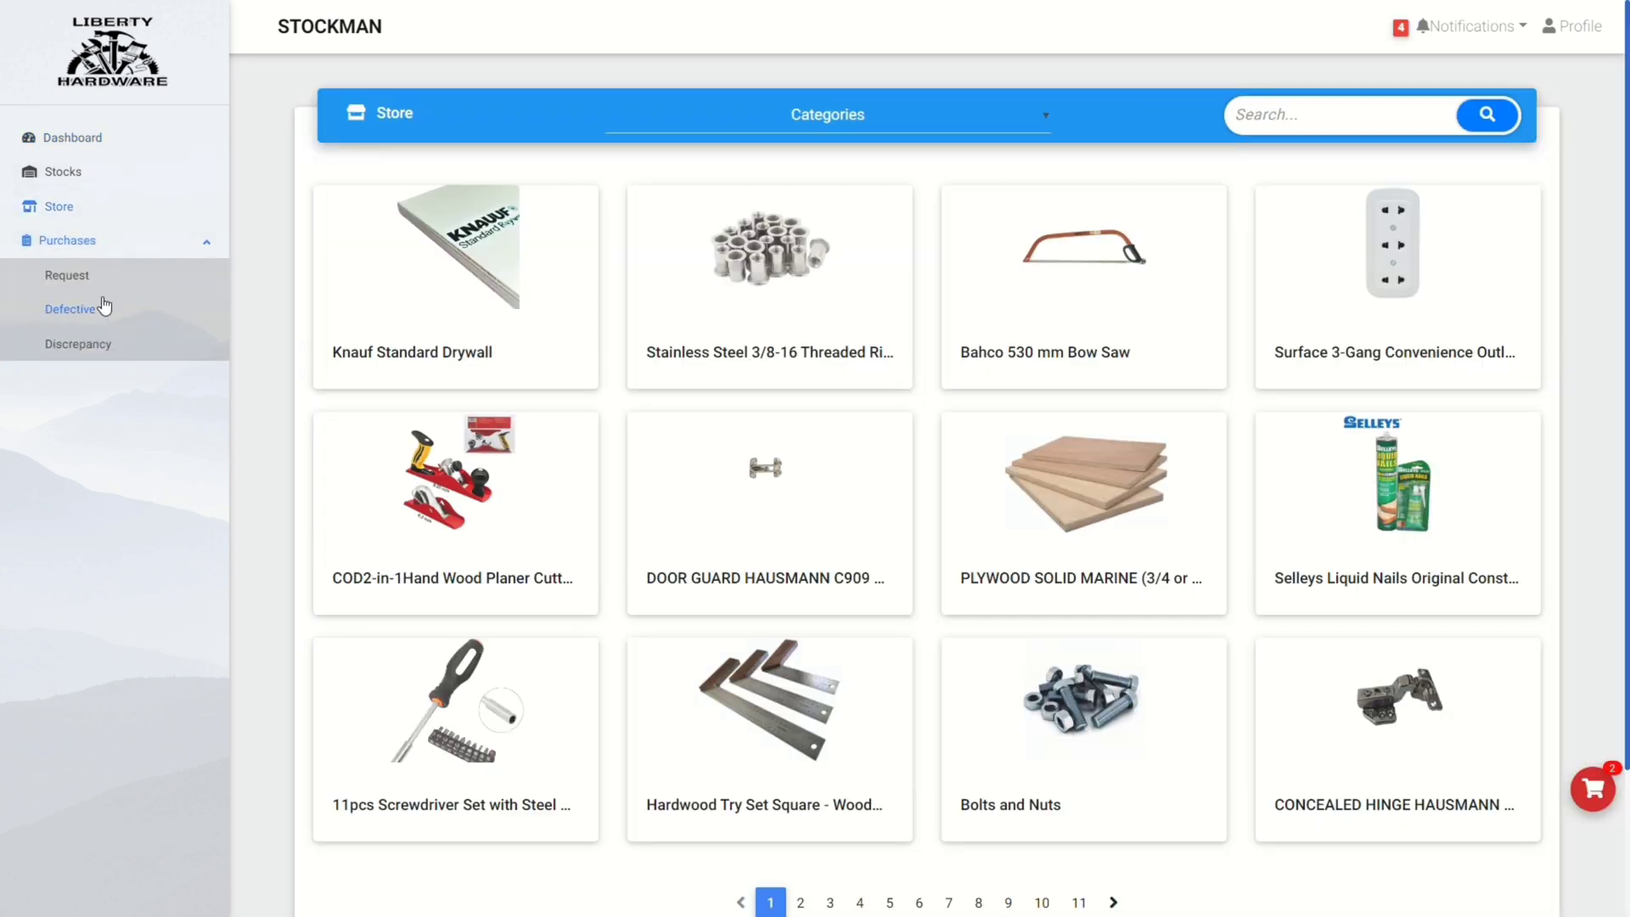
{"action": "left_click", "coordinate": [104, 307]}
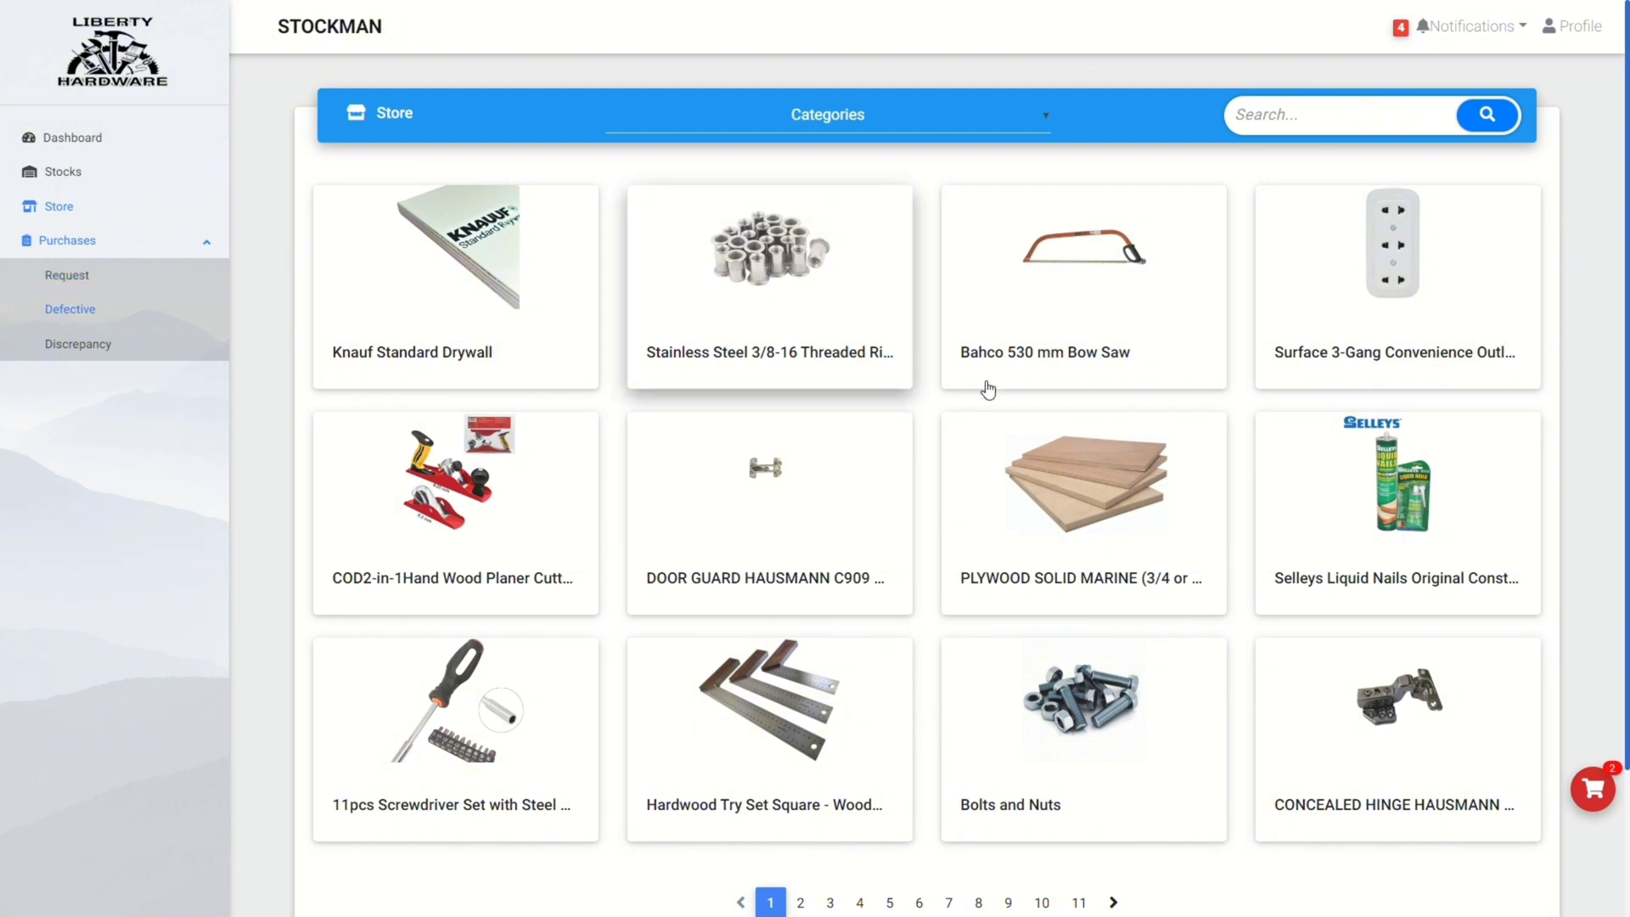
Open the newest approval notification and display the products of the first approved Fiskars request.
{"action": "left_click", "coordinate": [1485, 28]}
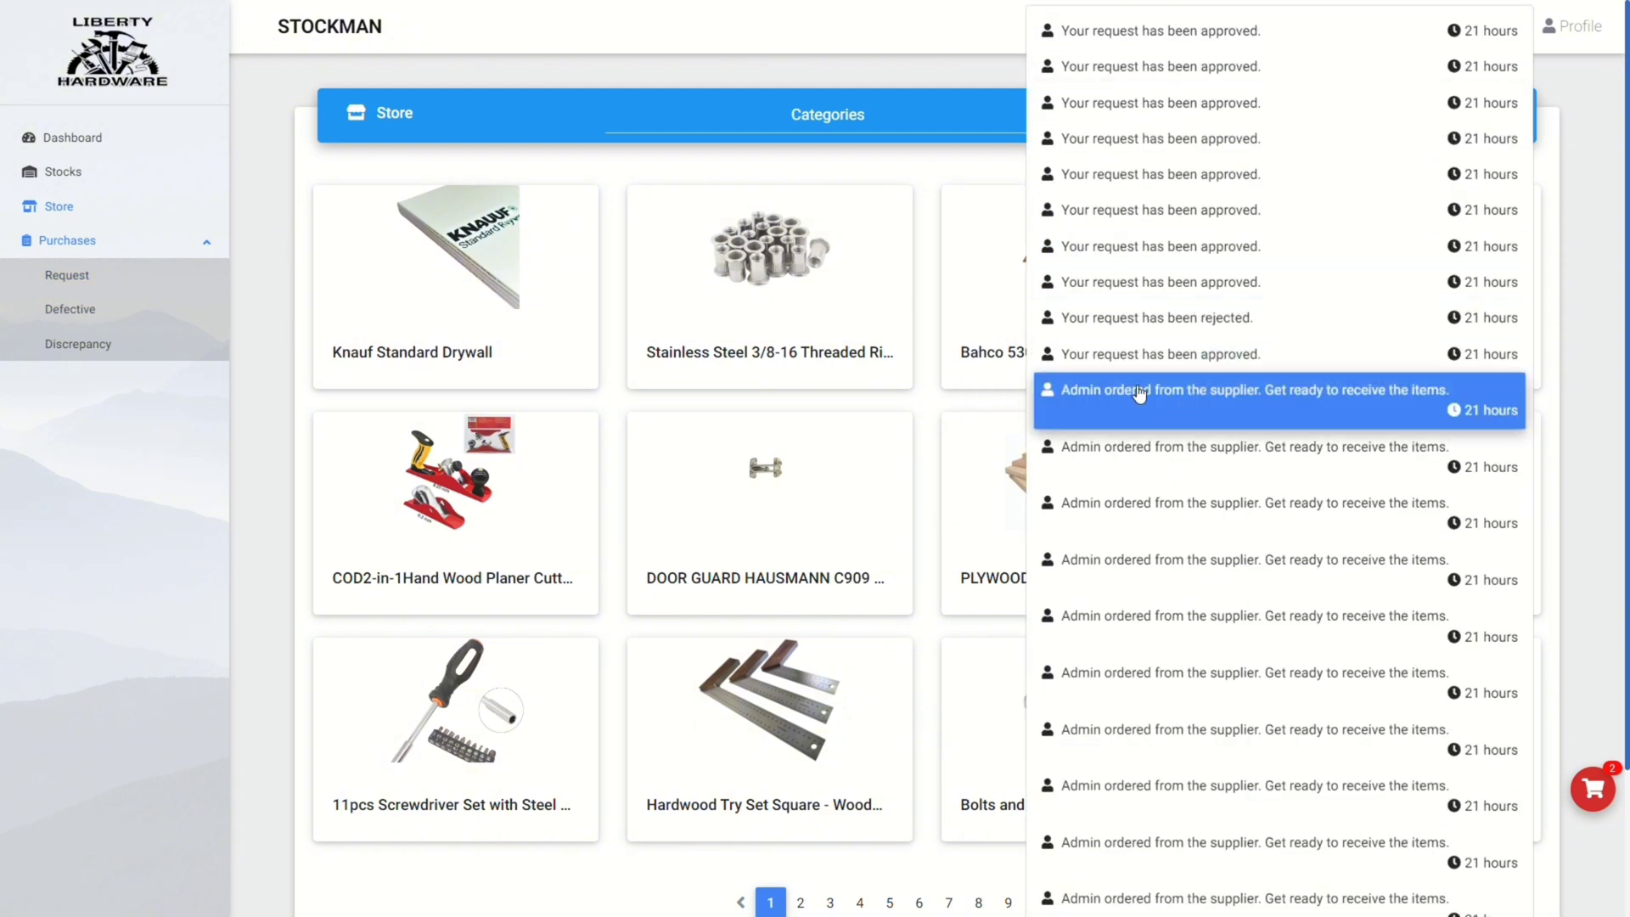
{"action": "left_click", "coordinate": [1186, 31]}
{"action": "left_click", "coordinate": [495, 183]}
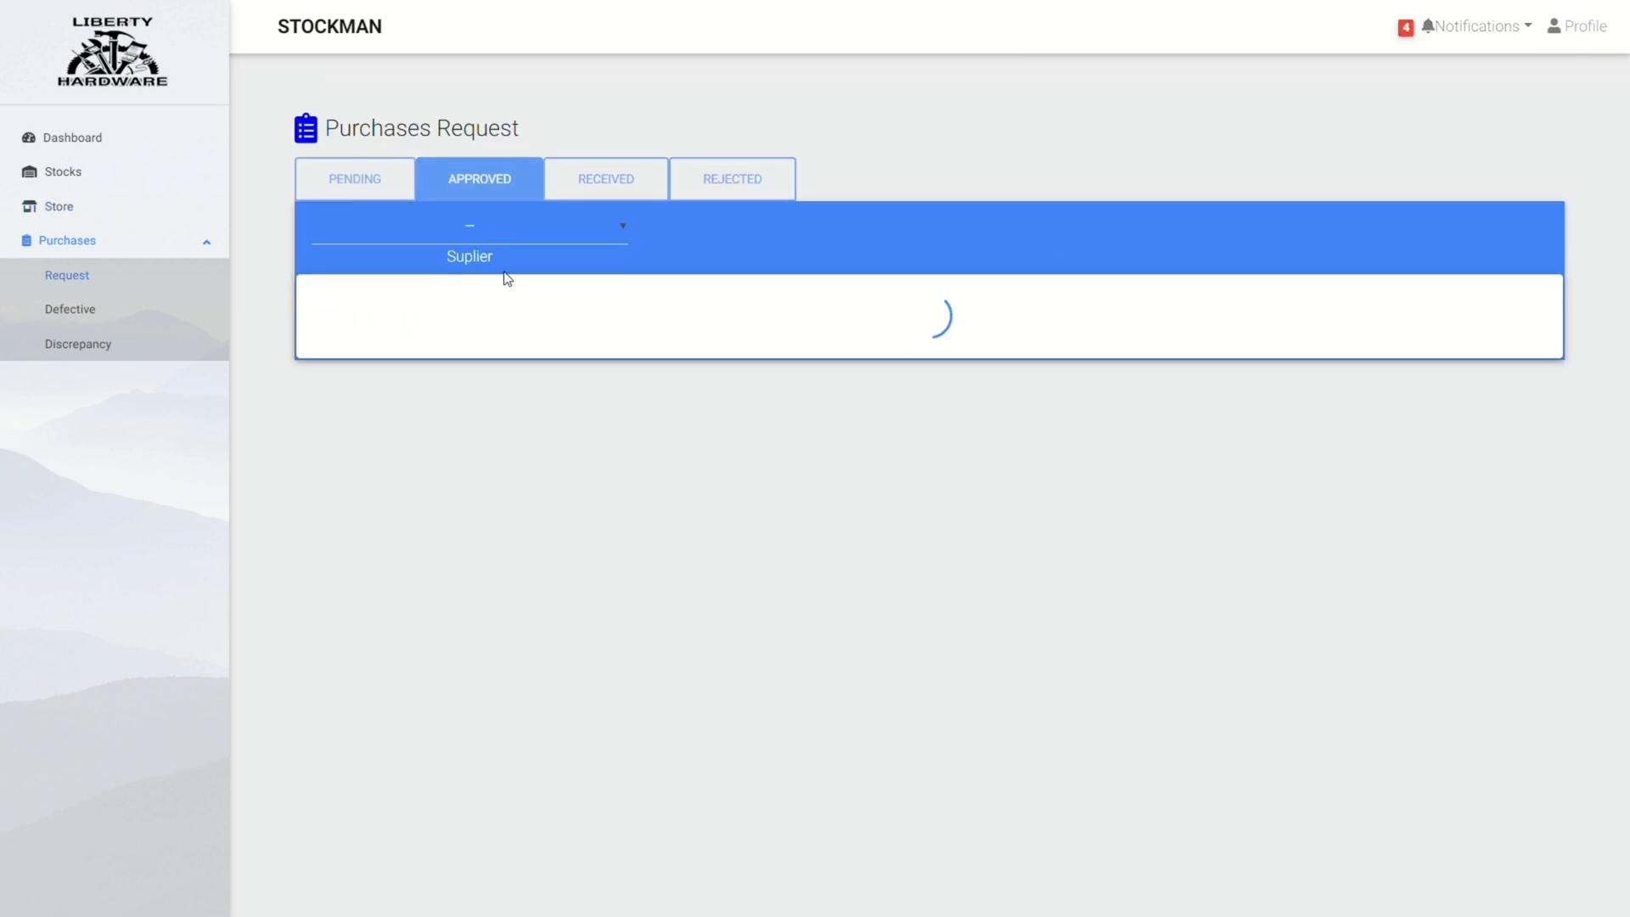
{"action": "left_click", "coordinate": [534, 321]}
{"action": "left_click", "coordinate": [1271, 448]}
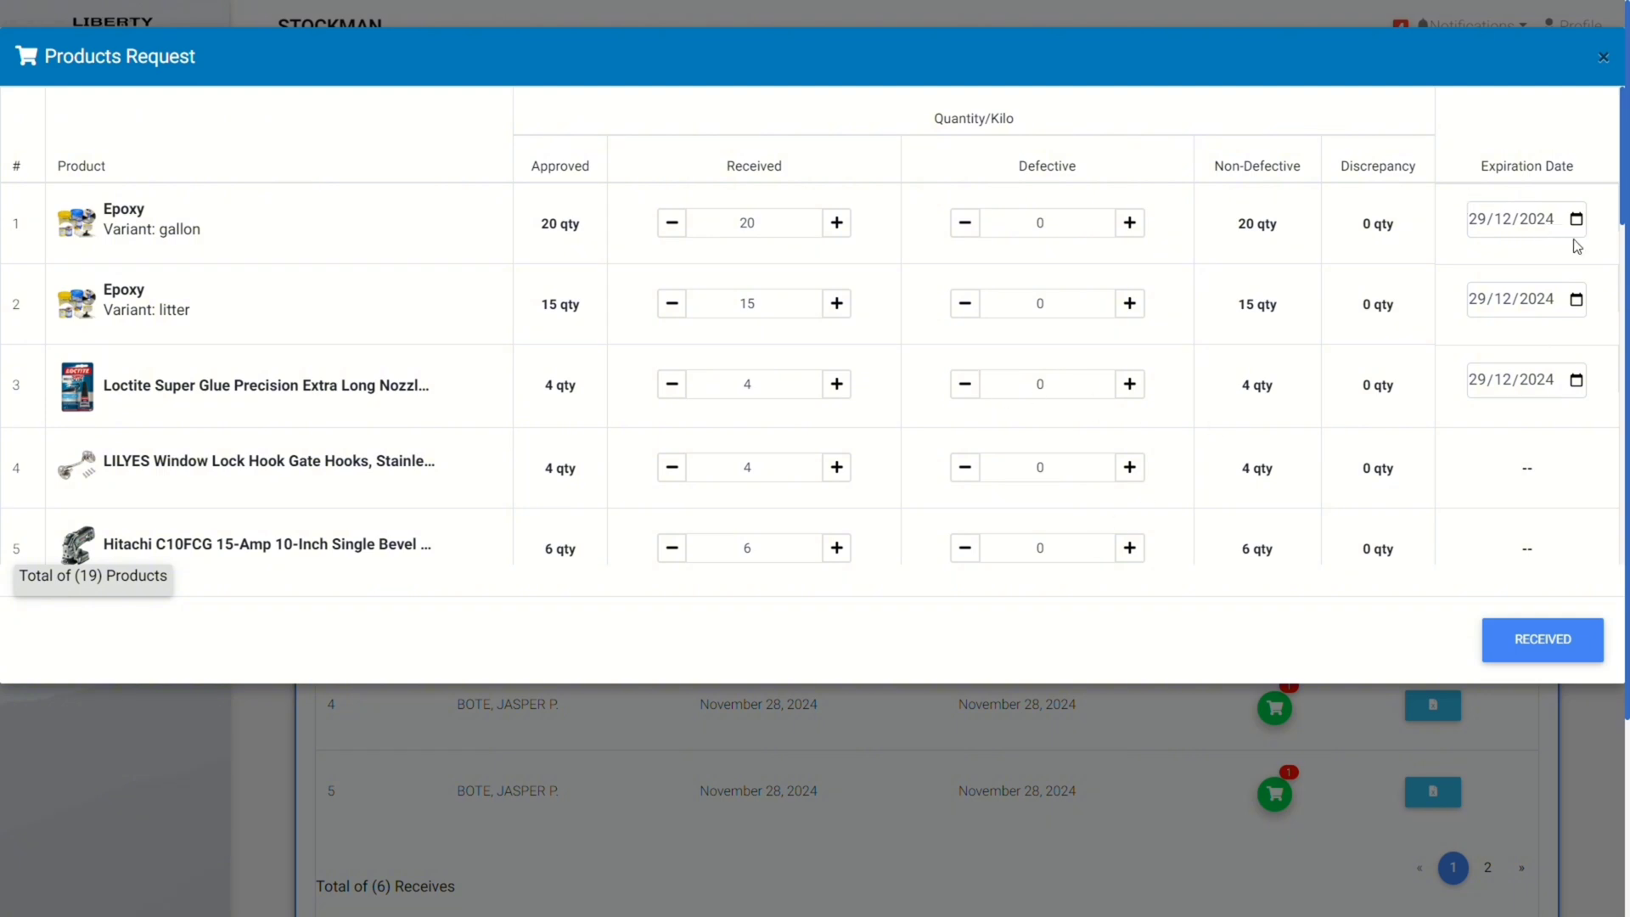
For the gallon Epoxy, enter expiration date 25/12/2024, a defective quantity of 1 and a received quantity of 18.
{"action": "type", "text": "25"}
{"action": "scroll", "coordinate": [710, 295], "scroll_direction": "down", "scroll_amount": 1}
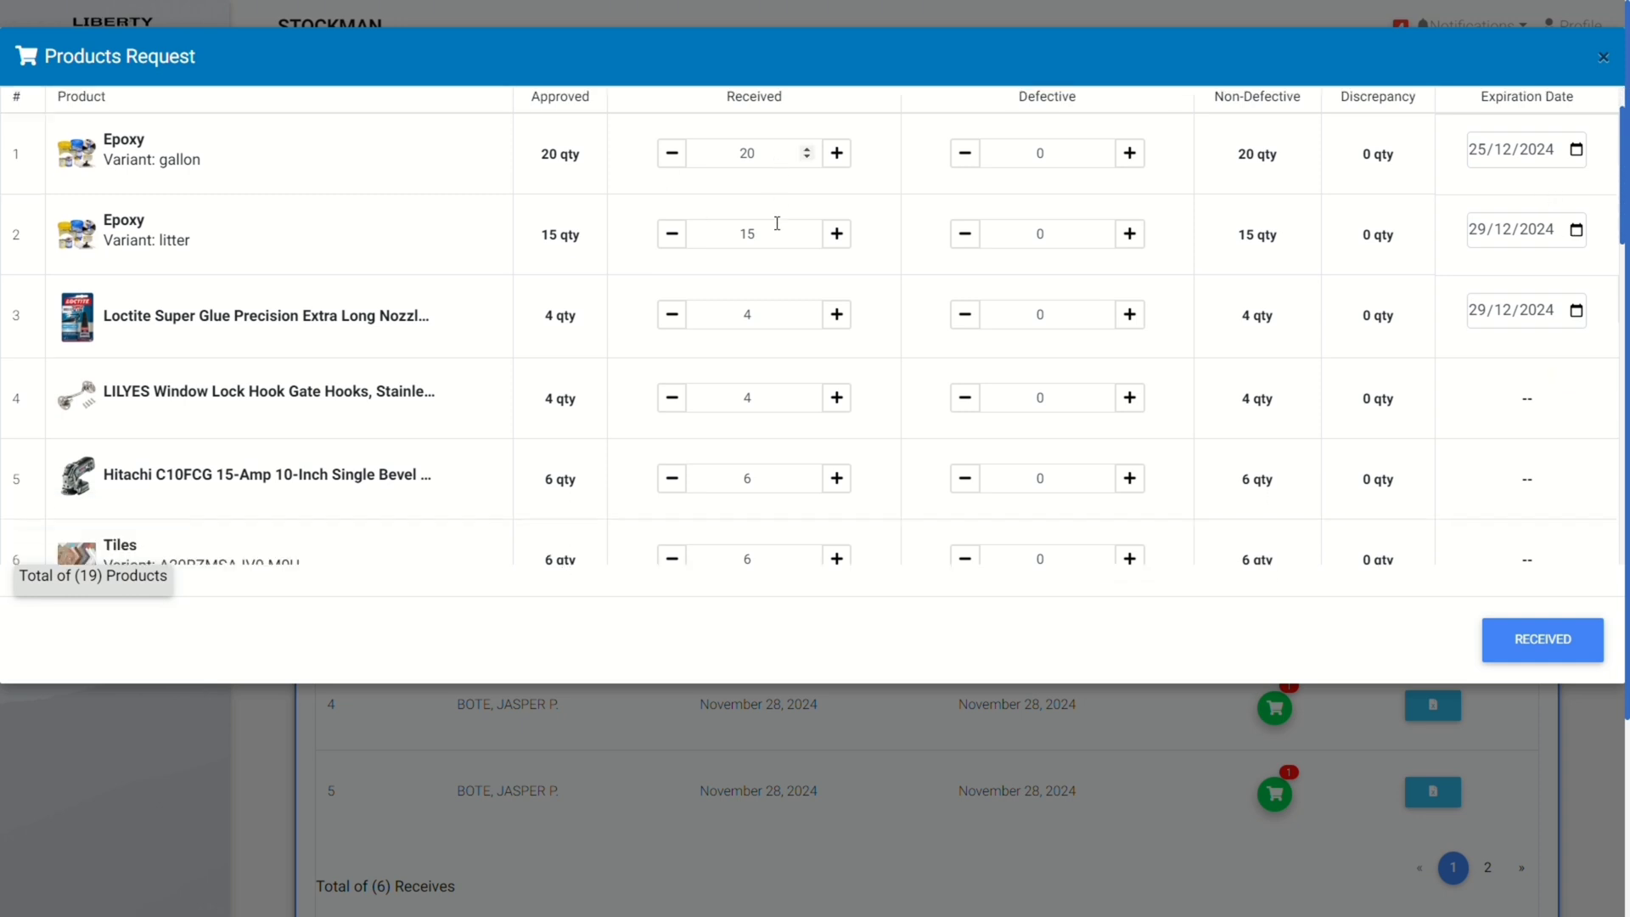
{"action": "scroll", "coordinate": [893, 291], "scroll_direction": "up", "scroll_amount": 1}
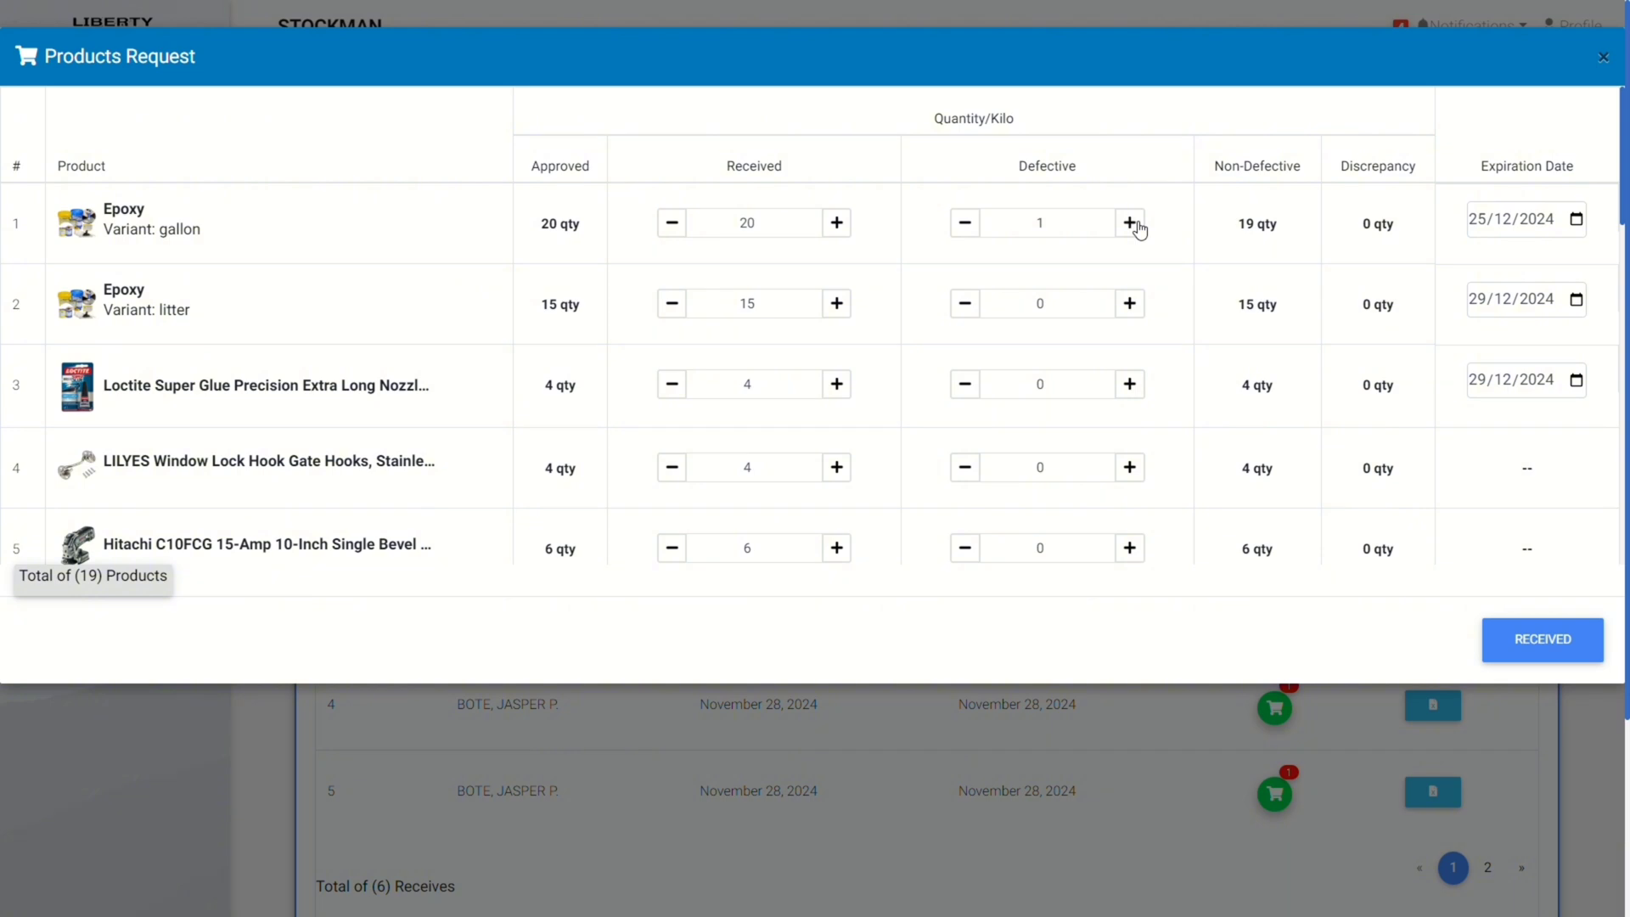
{"action": "double_click", "coordinate": [672, 222]}
Mark the approved Fiskars products as received, confirming the double-check and dismissing the final message.
{"action": "left_click", "coordinate": [1537, 641]}
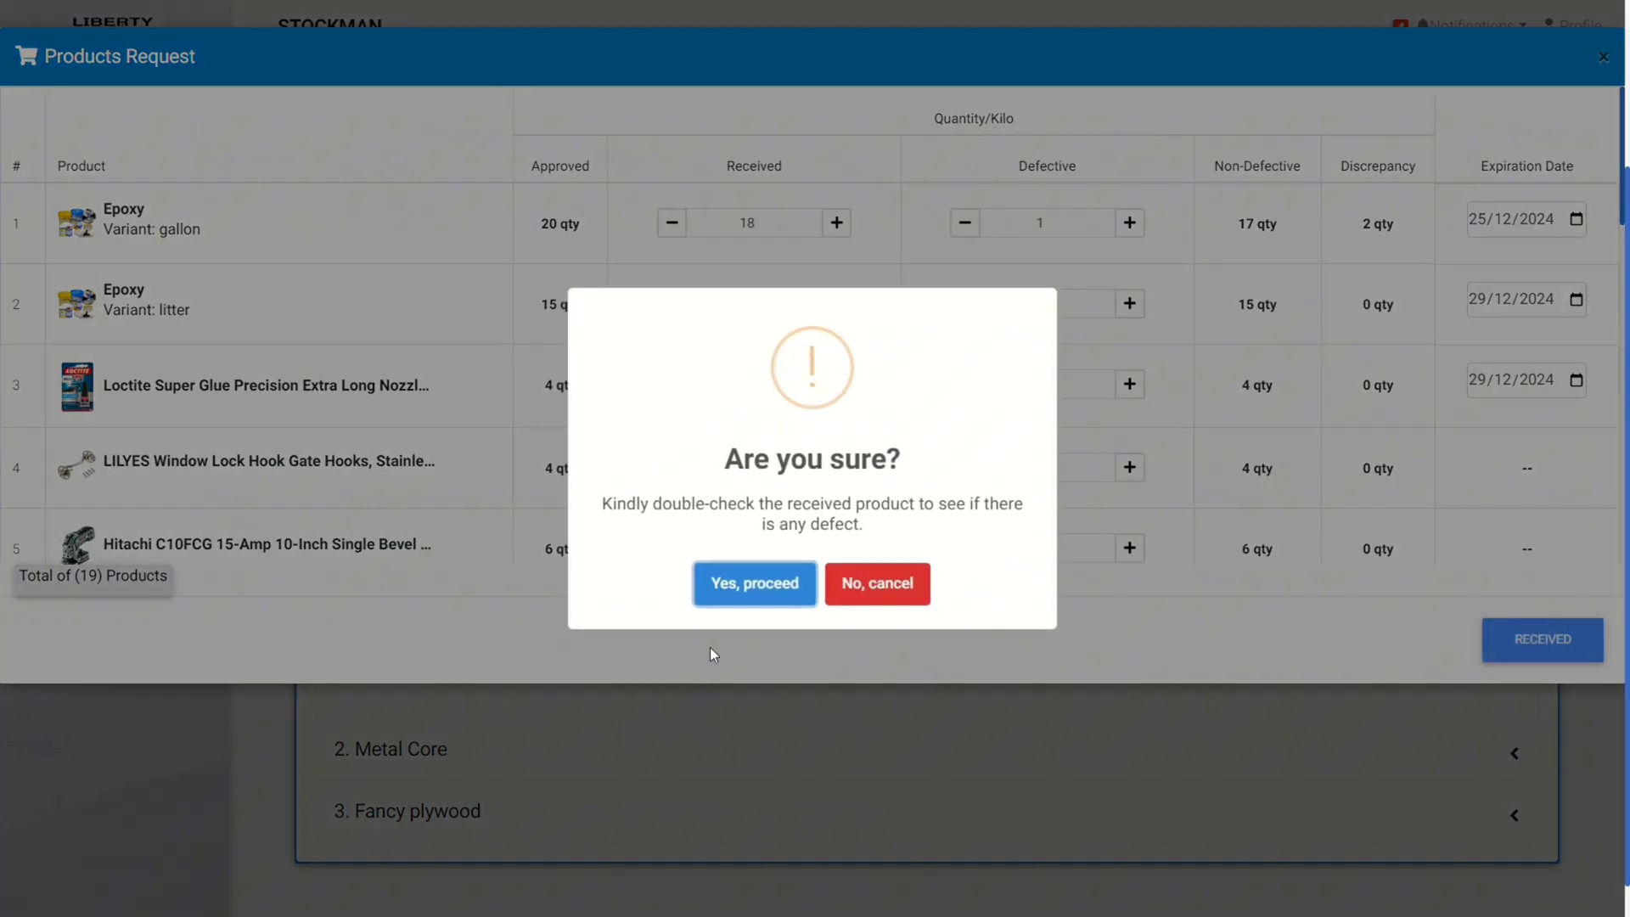
{"action": "left_click", "coordinate": [743, 586]}
{"action": "left_click", "coordinate": [811, 529]}
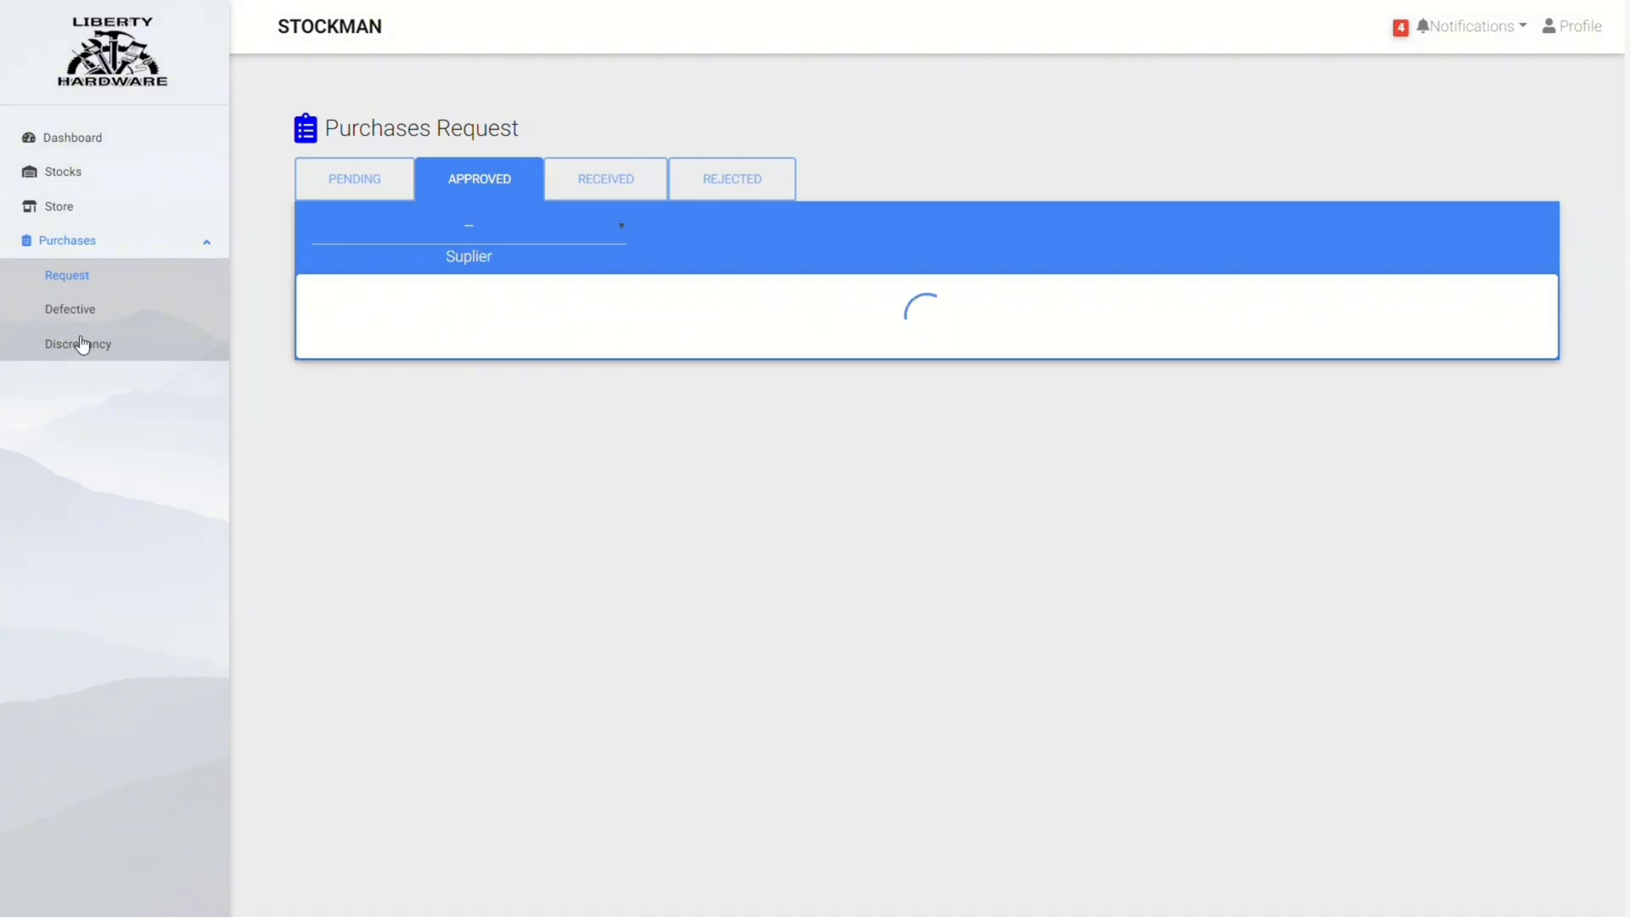
Look through the stockman's stock list for beginning, available, sold and expired quantities.
{"action": "left_click", "coordinate": [83, 202]}
{"action": "left_click", "coordinate": [80, 176]}
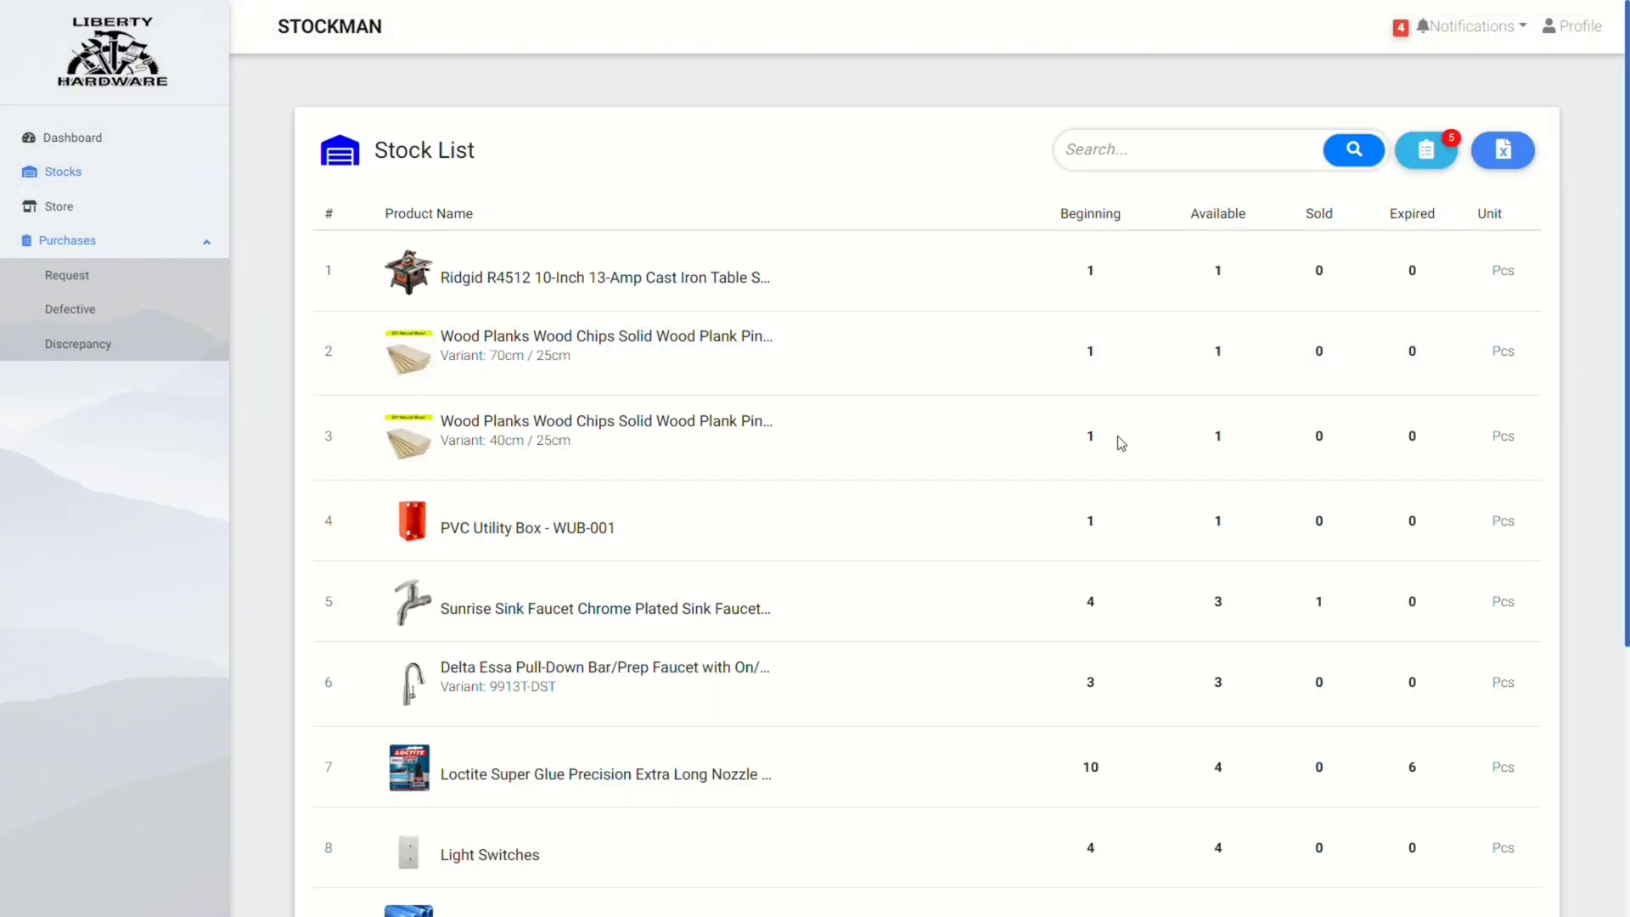
{"action": "scroll", "coordinate": [1041, 651], "scroll_direction": "down", "scroll_amount": 5}
{"action": "scroll", "coordinate": [1012, 675], "scroll_direction": "up", "scroll_amount": 5}
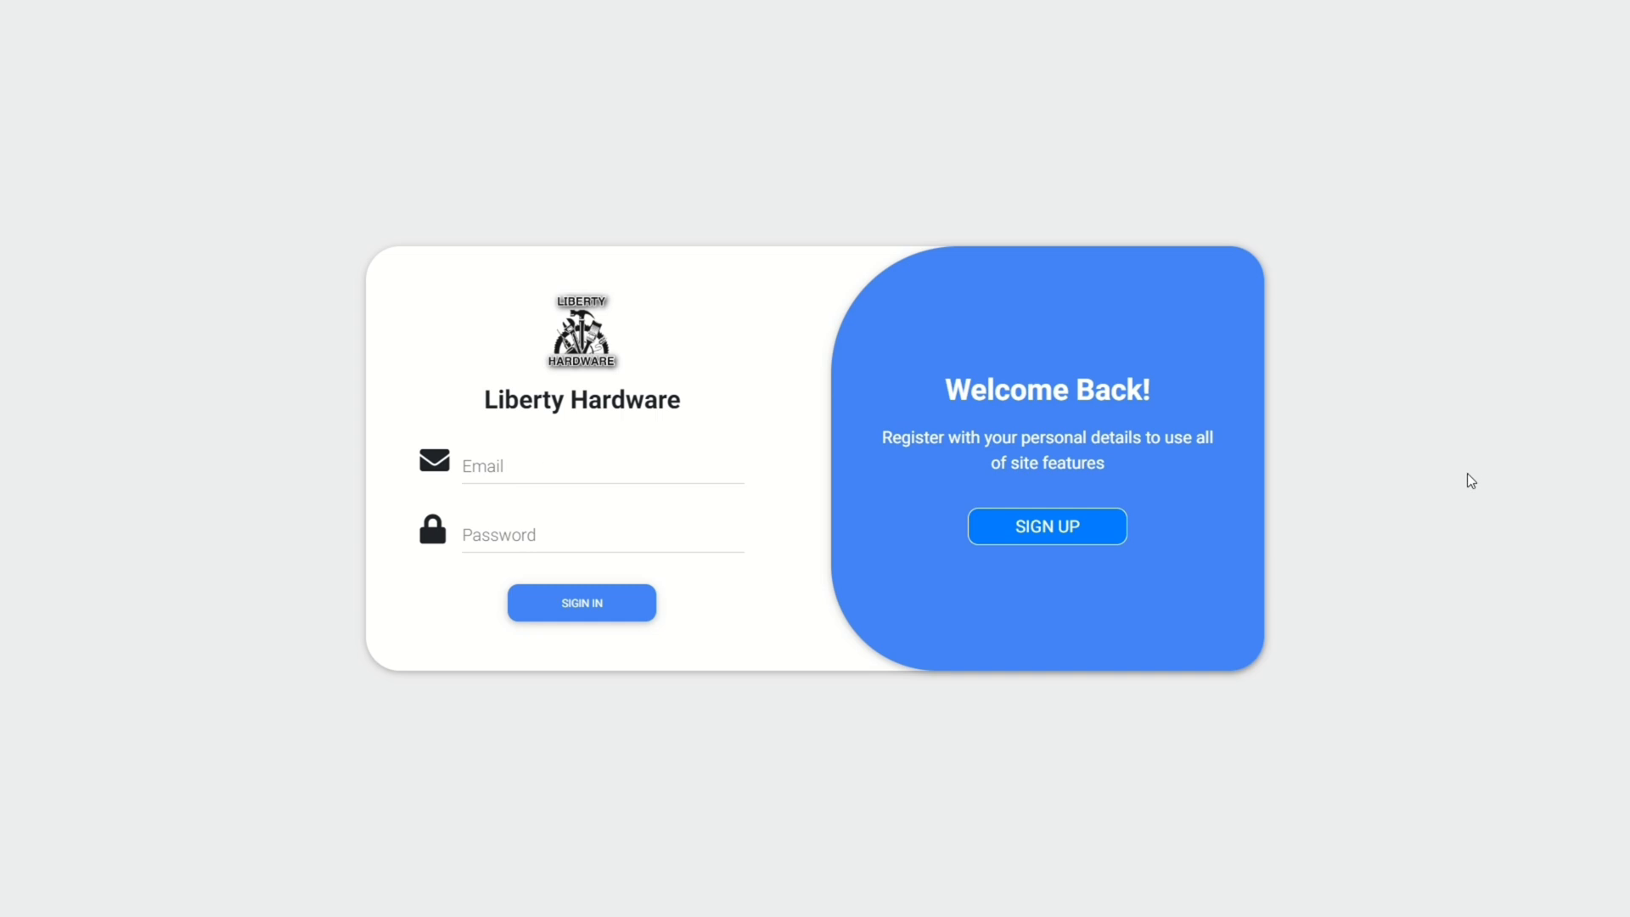
Sign in with the cashier account's saved email and password.
{"action": "left_click", "coordinate": [510, 483]}
{"action": "left_click", "coordinate": [611, 513]}
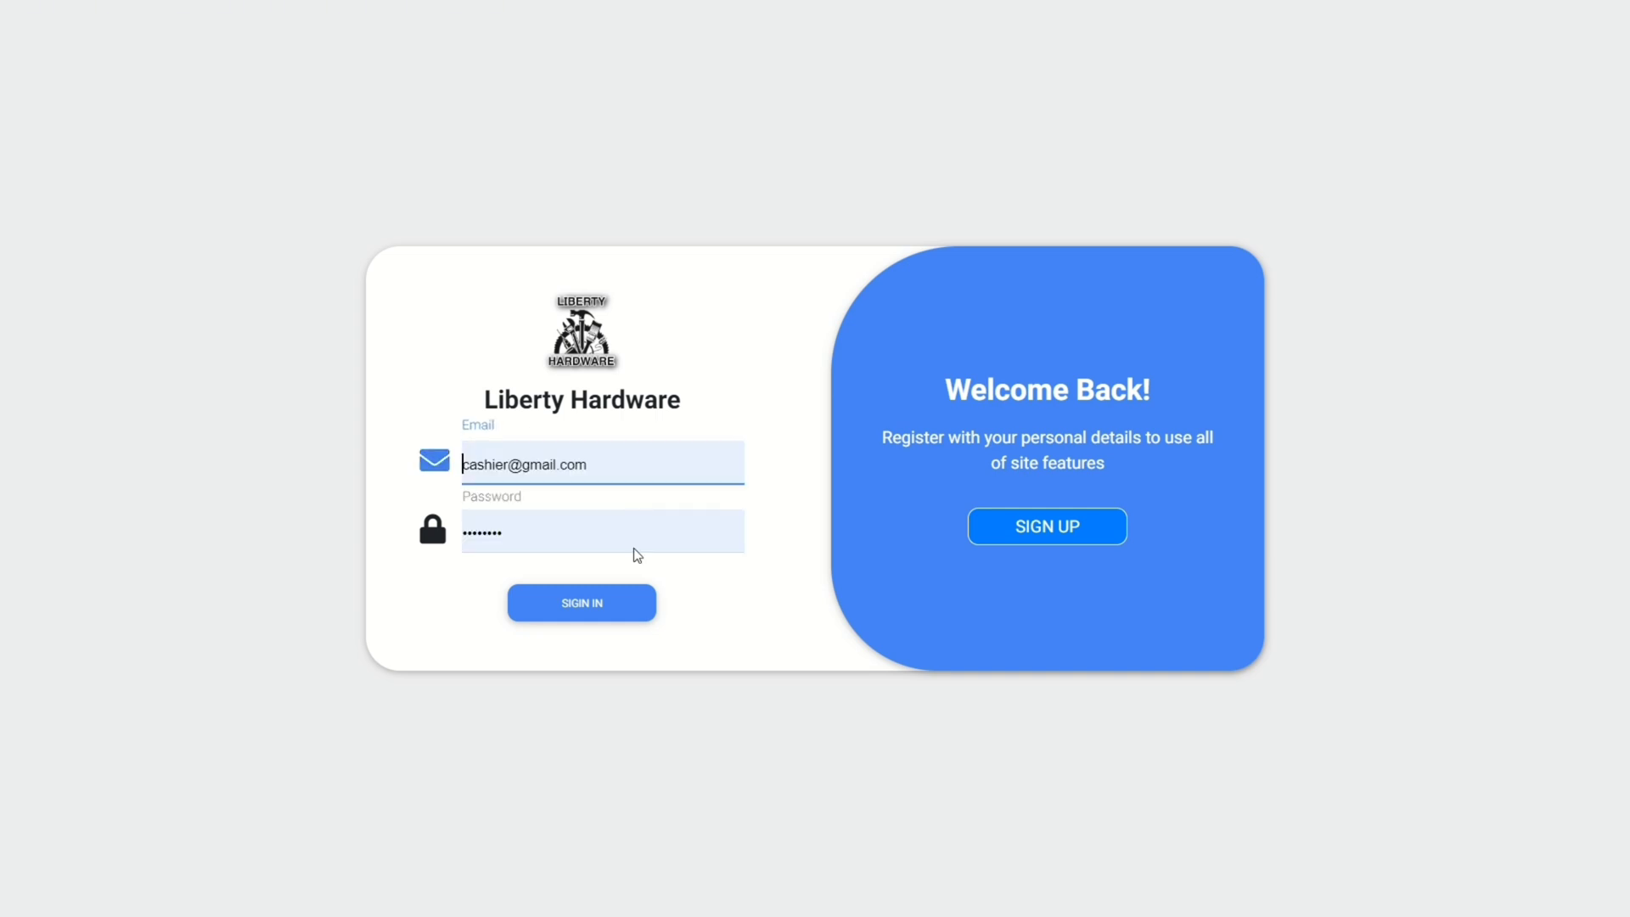
{"action": "left_click", "coordinate": [619, 611]}
Add one Stainless Steel 3/8-16 item, one Bahco 530 mm Bow Saw and one Plywood Solid Marine to the order.
{"action": "left_click", "coordinate": [658, 423]}
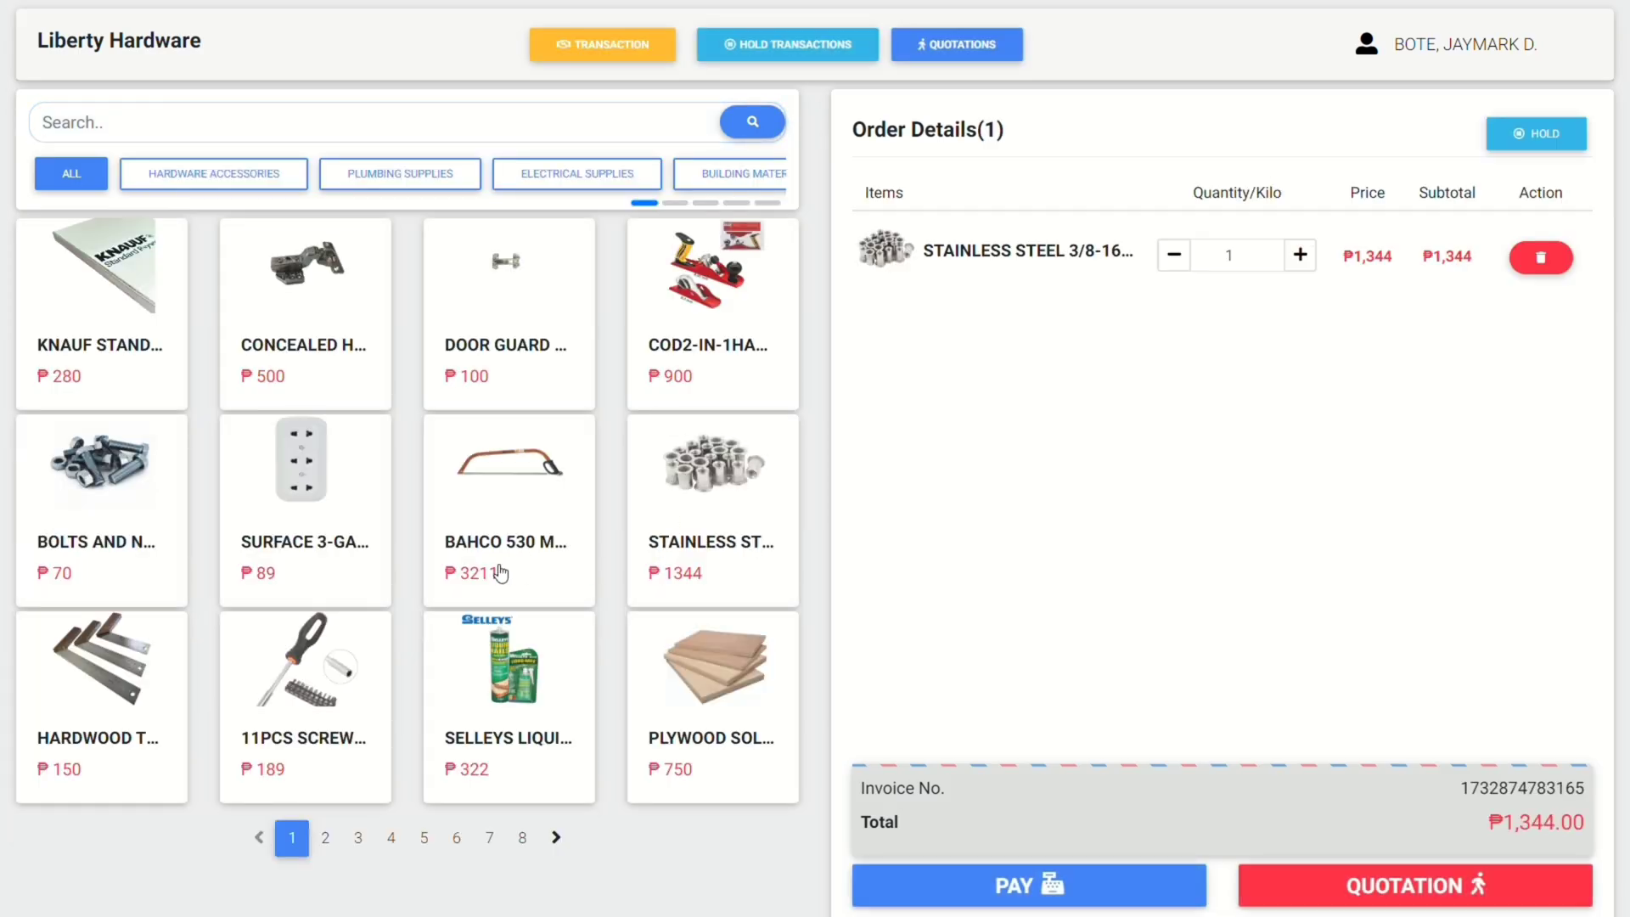
{"action": "left_click", "coordinate": [495, 571]}
{"action": "left_click", "coordinate": [633, 694]}
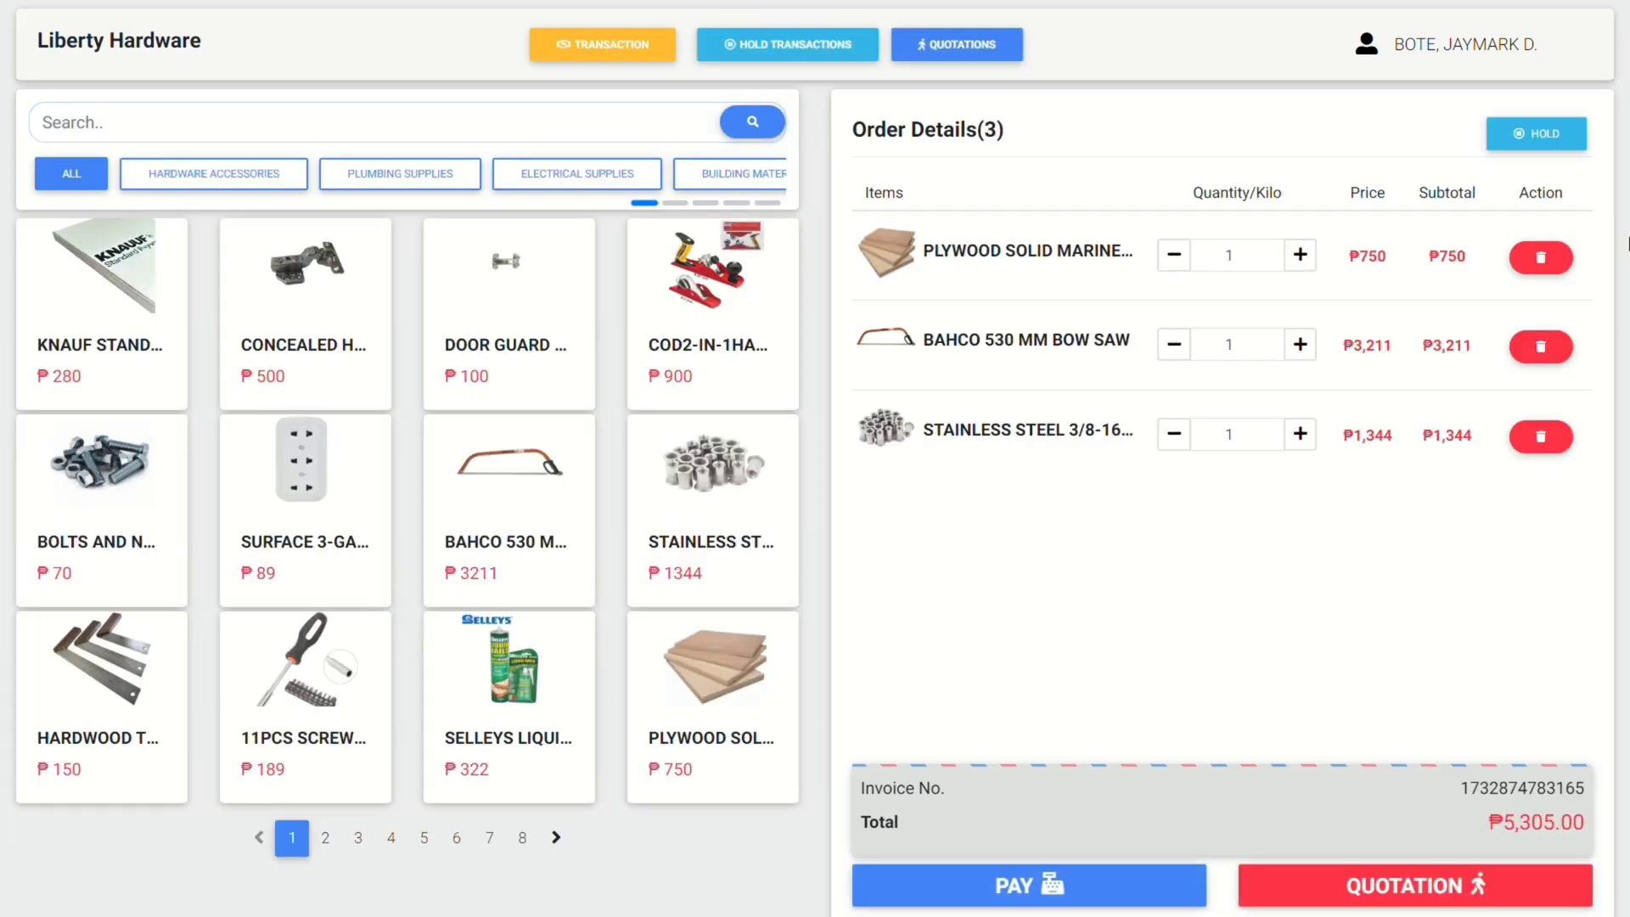
Put the current three-item order on hold and dismiss the confirmation.
{"action": "left_click", "coordinate": [1522, 141]}
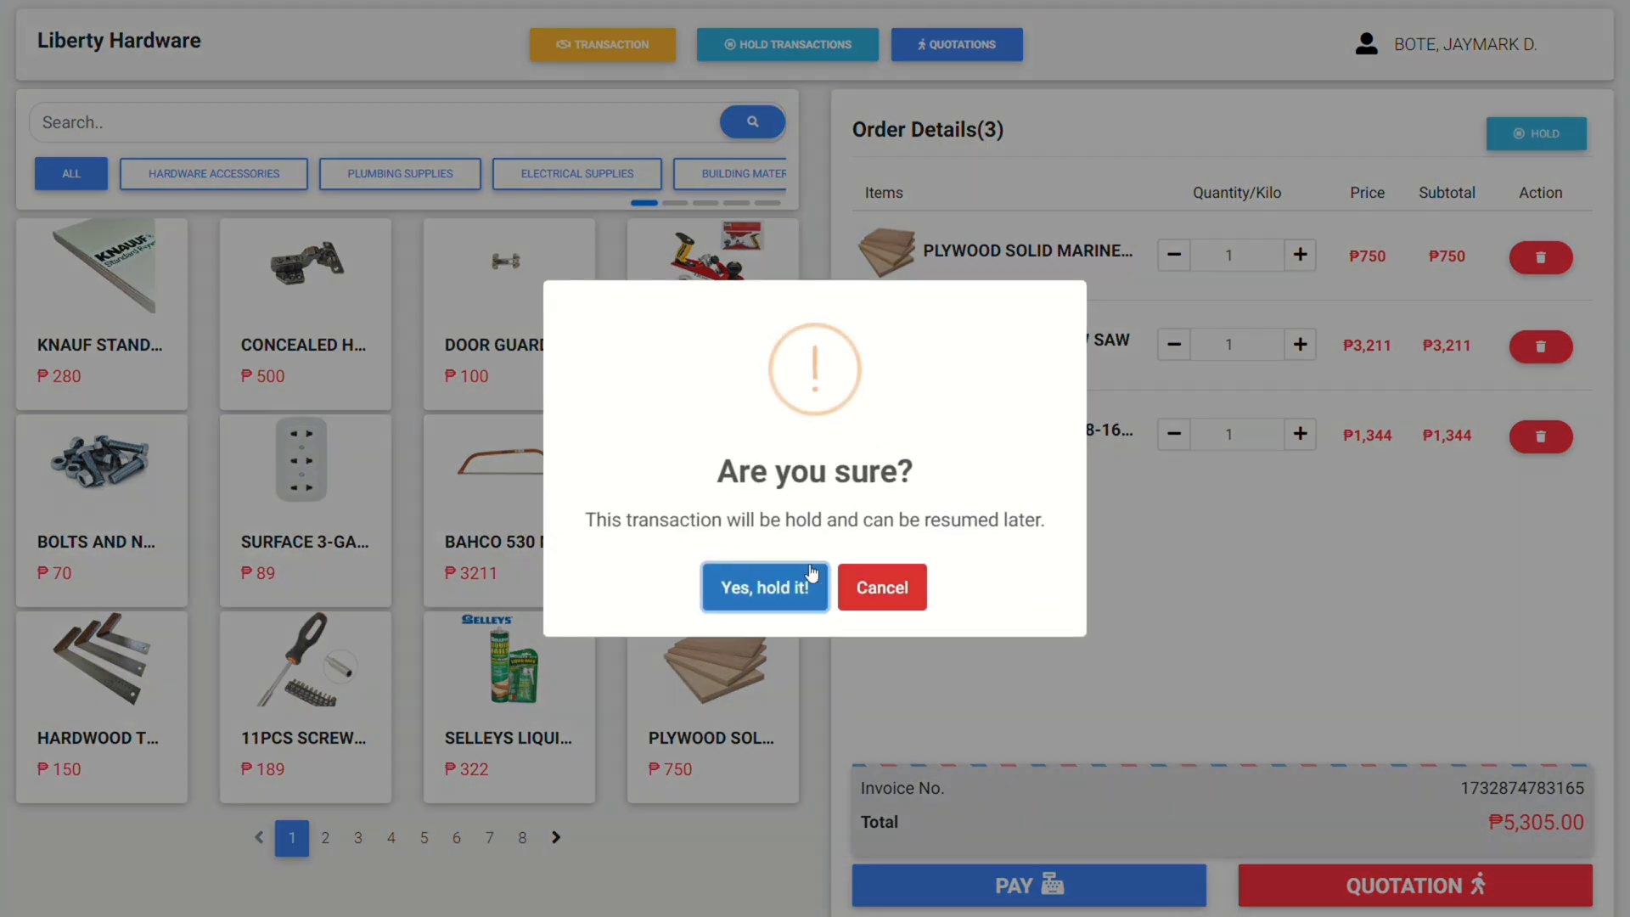
{"action": "left_click", "coordinate": [798, 586]}
{"action": "left_click", "coordinate": [811, 591]}
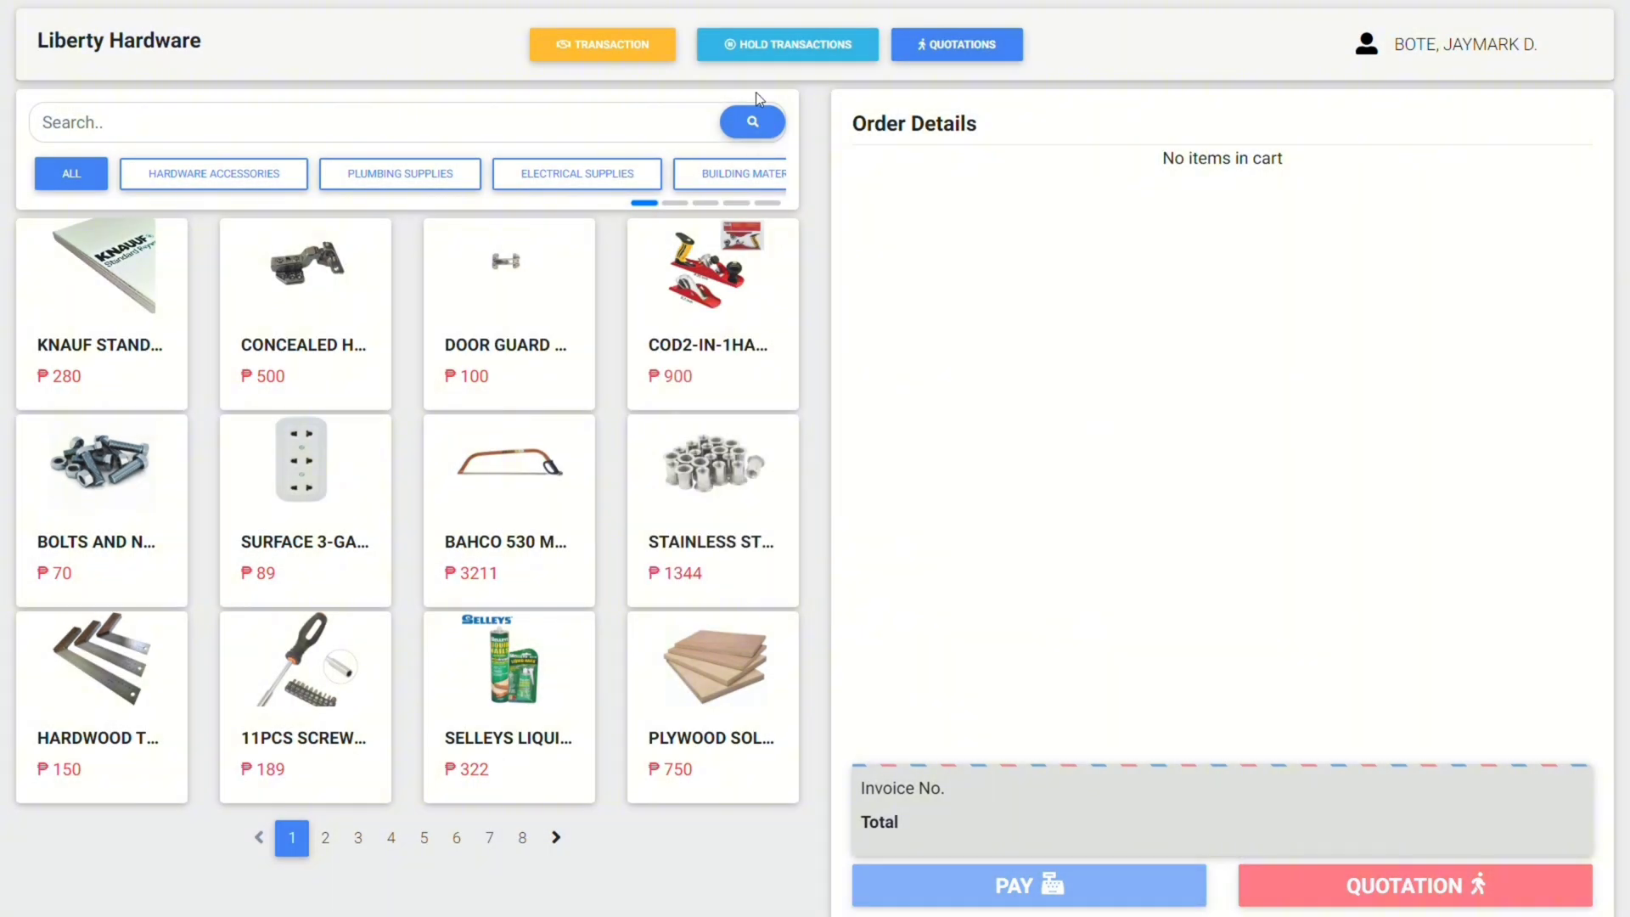
View the invoice of the transaction held at 17:40 and resume it.
{"action": "left_click", "coordinate": [756, 48]}
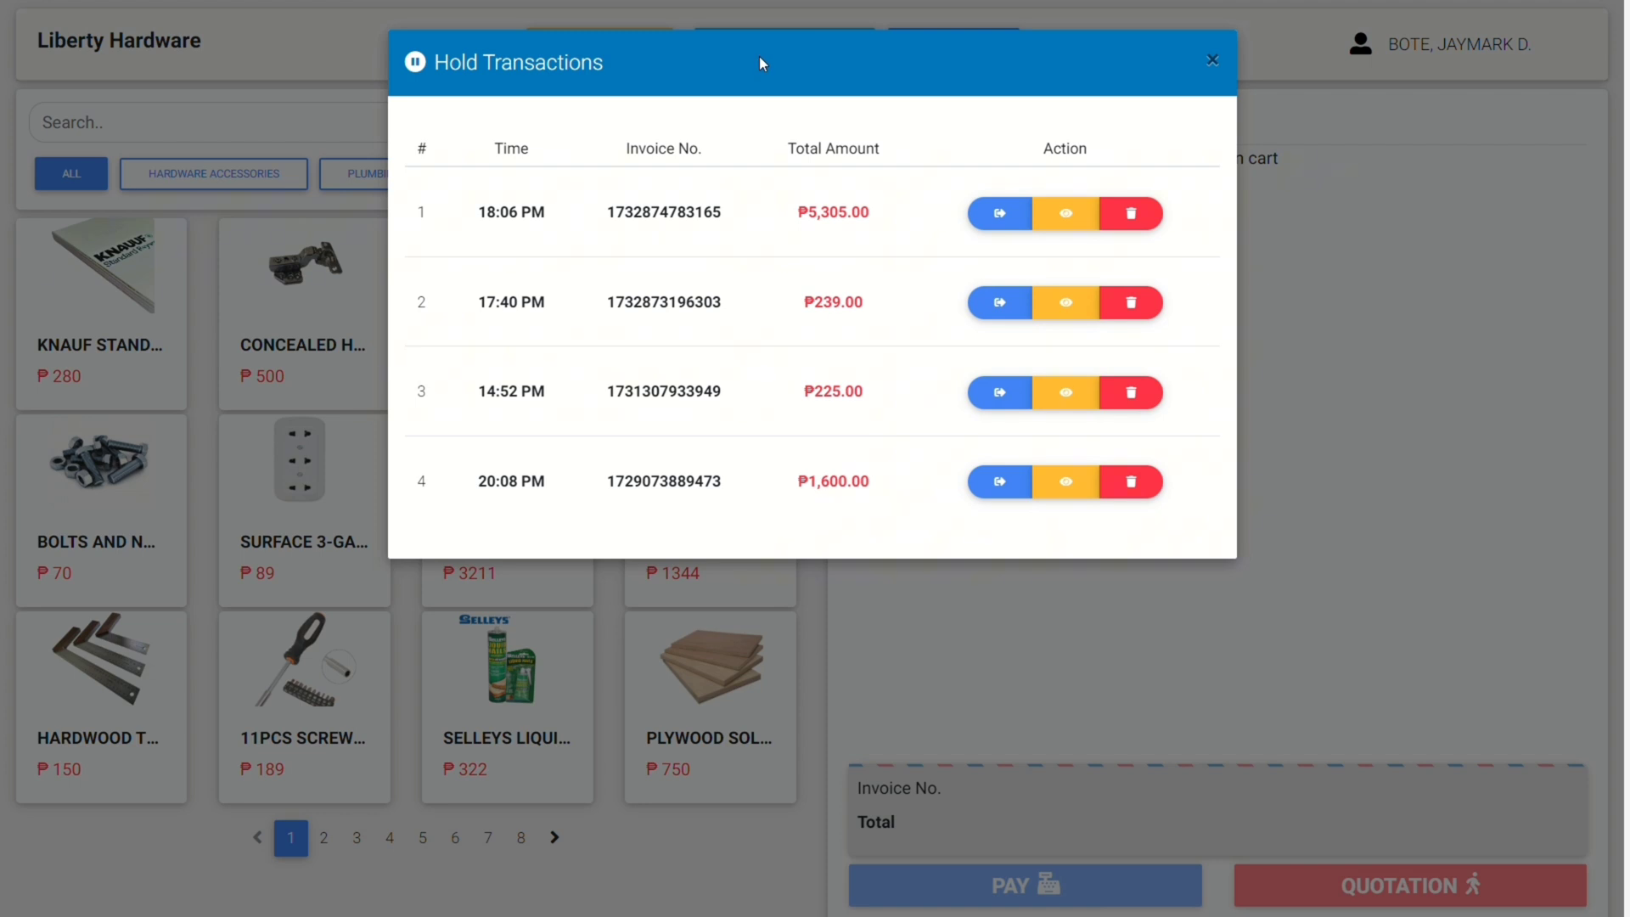
{"action": "left_click", "coordinate": [1066, 304]}
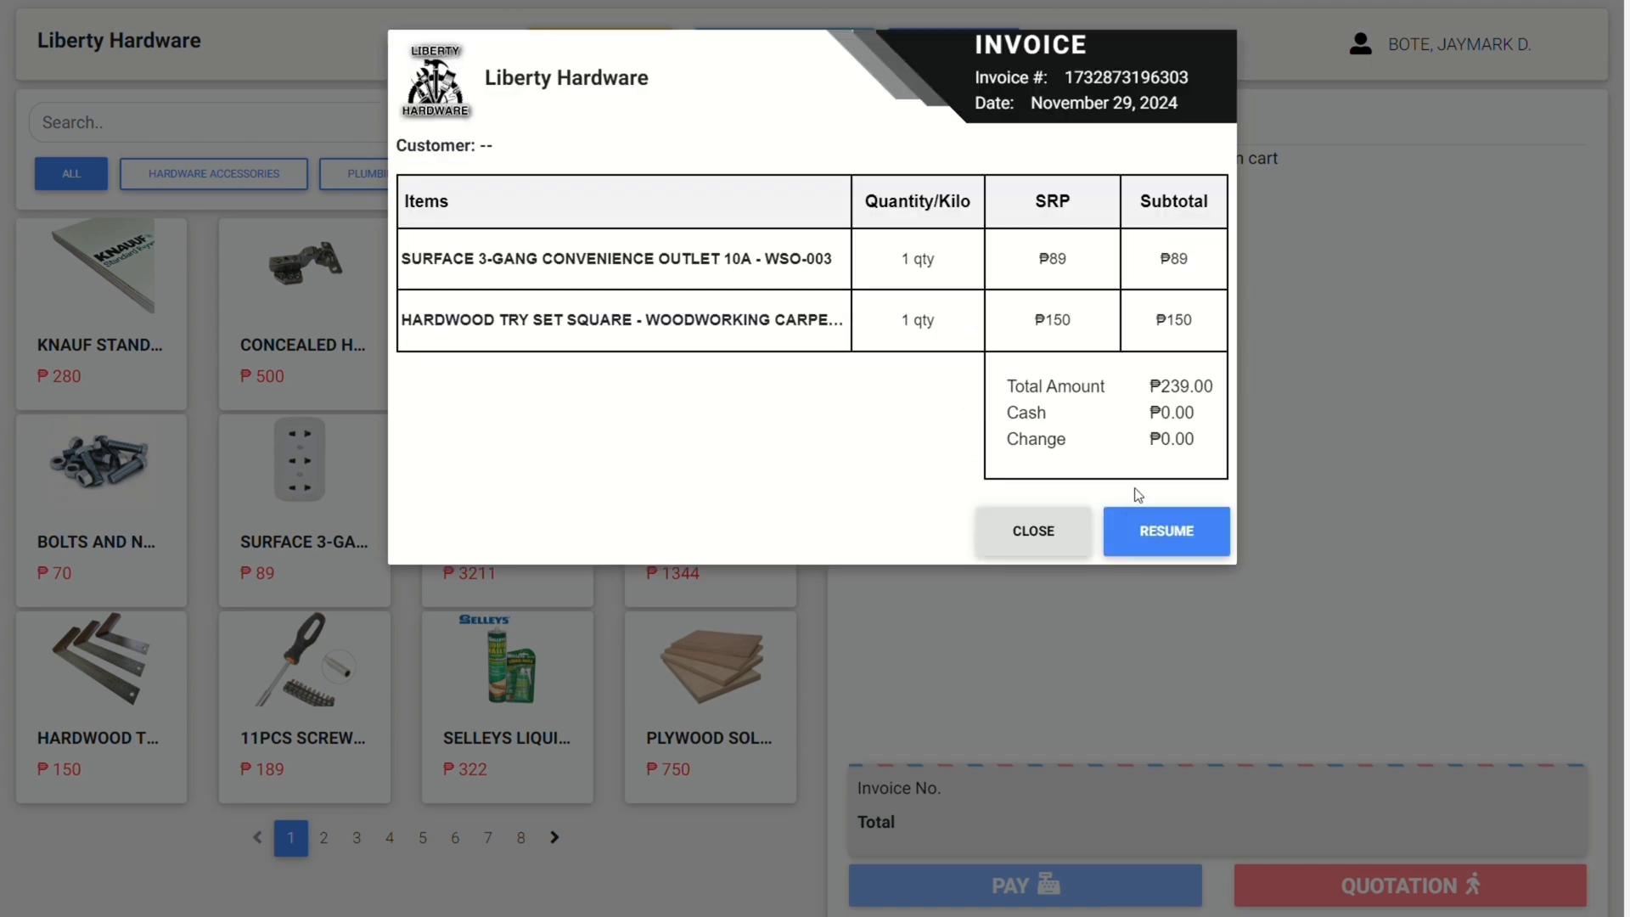
{"action": "left_click", "coordinate": [1161, 543]}
{"action": "left_click", "coordinate": [785, 584]}
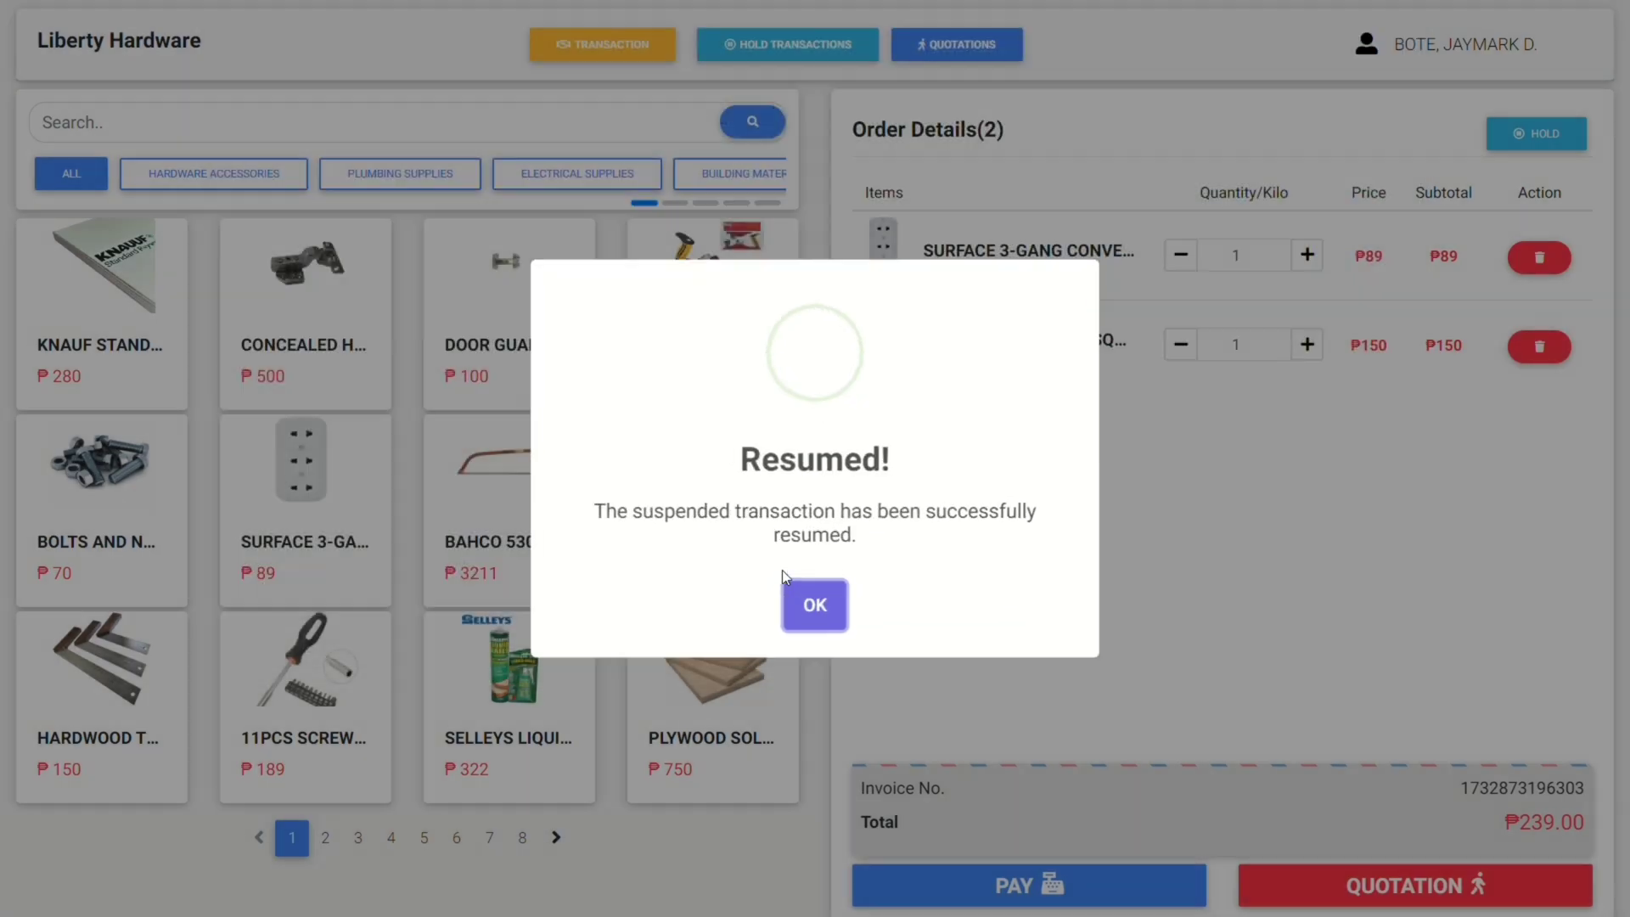
Dismiss the resume confirmation and open the cash payment form for the resumed two-item order.
{"action": "left_click", "coordinate": [842, 586]}
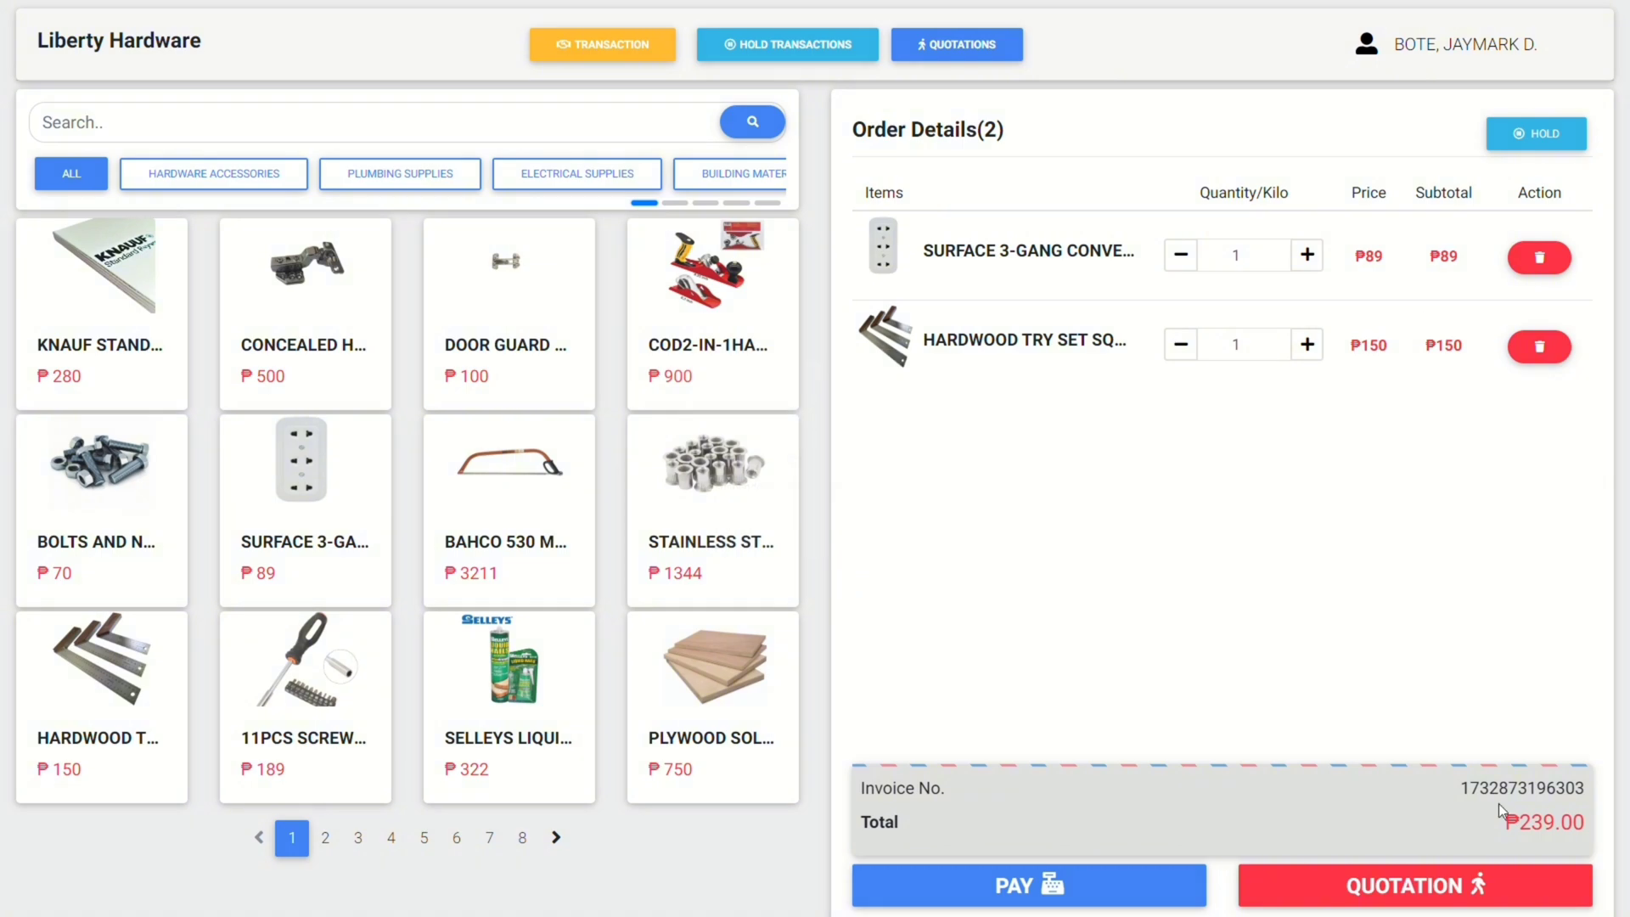
{"action": "left_click", "coordinate": [1074, 881]}
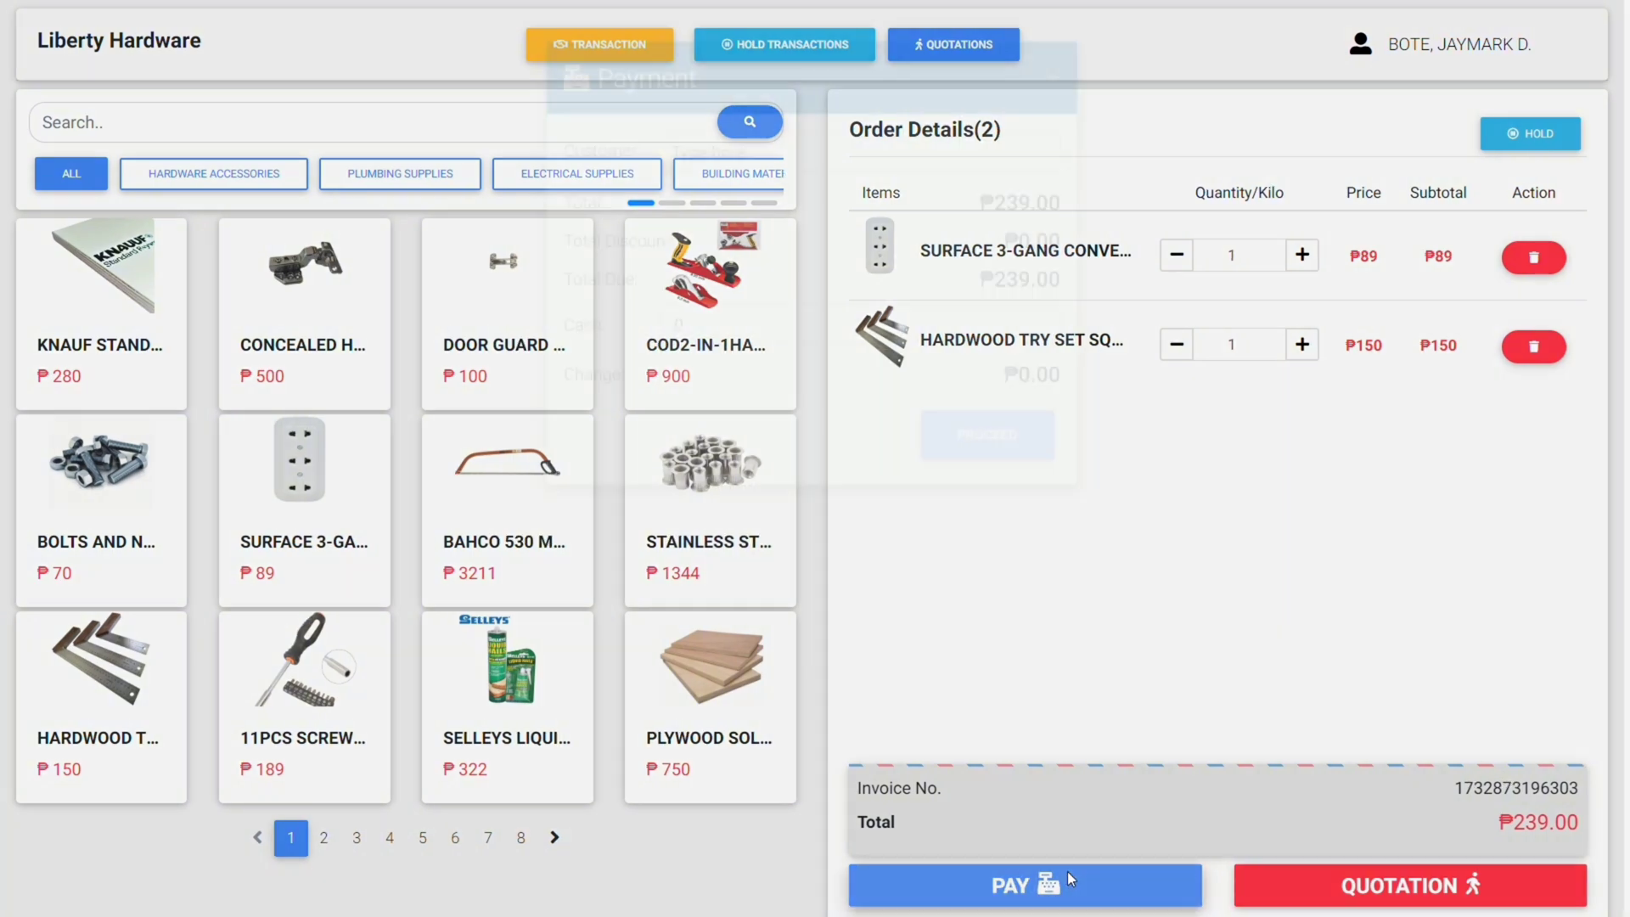
{"action": "left_click", "coordinate": [986, 696]}
{"action": "key", "text": "Return"}
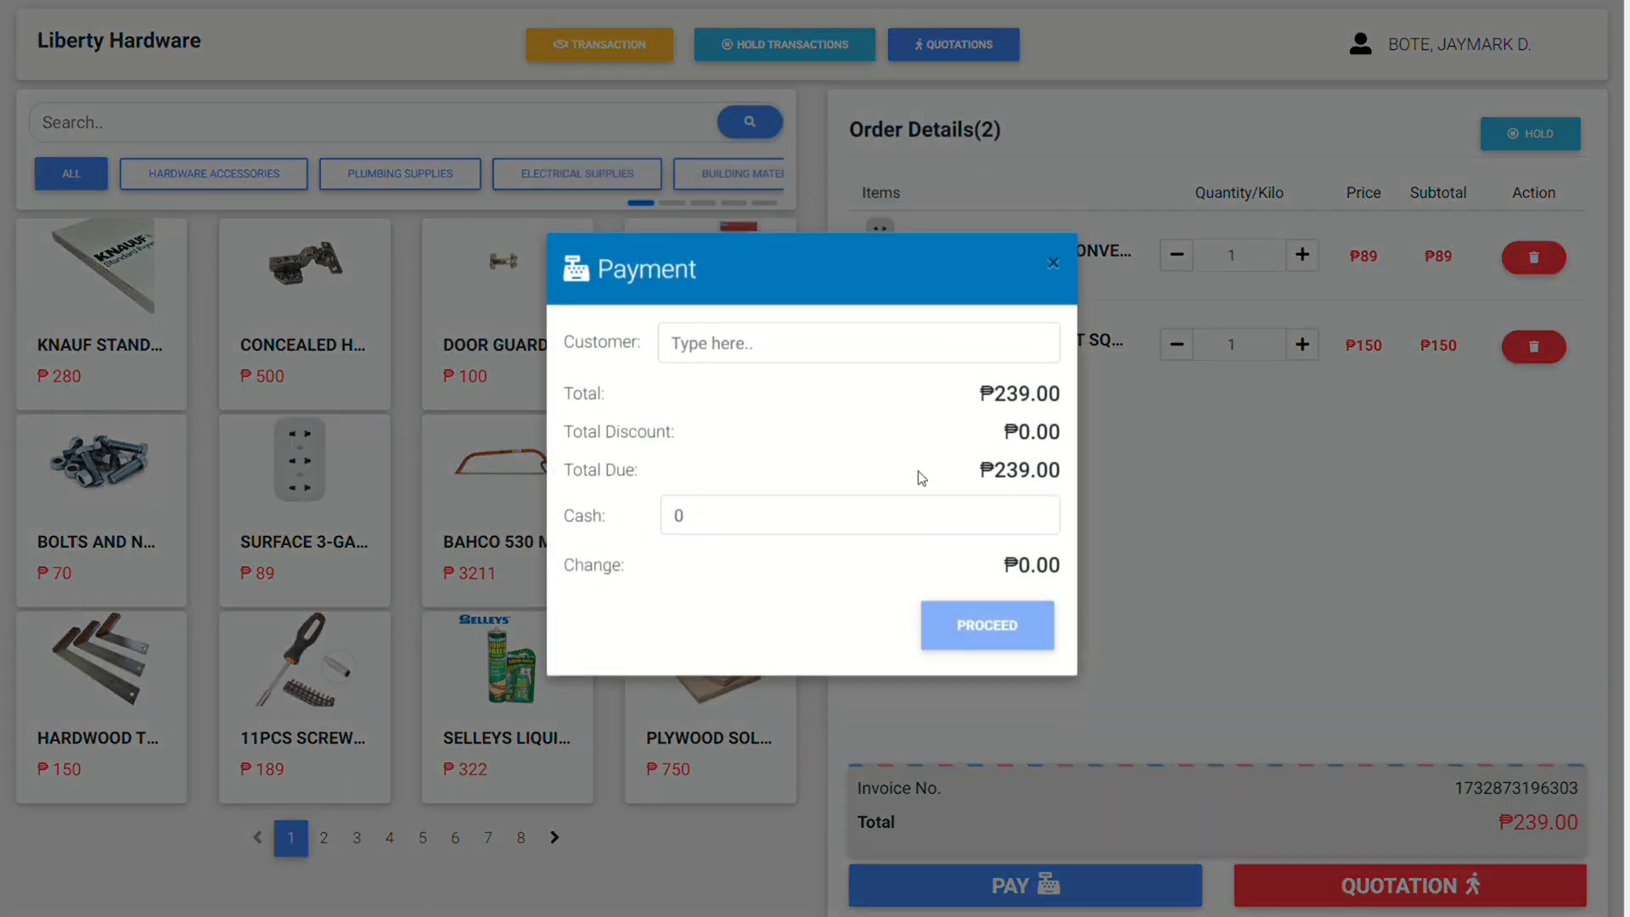
{"action": "left_click", "coordinate": [924, 532]}
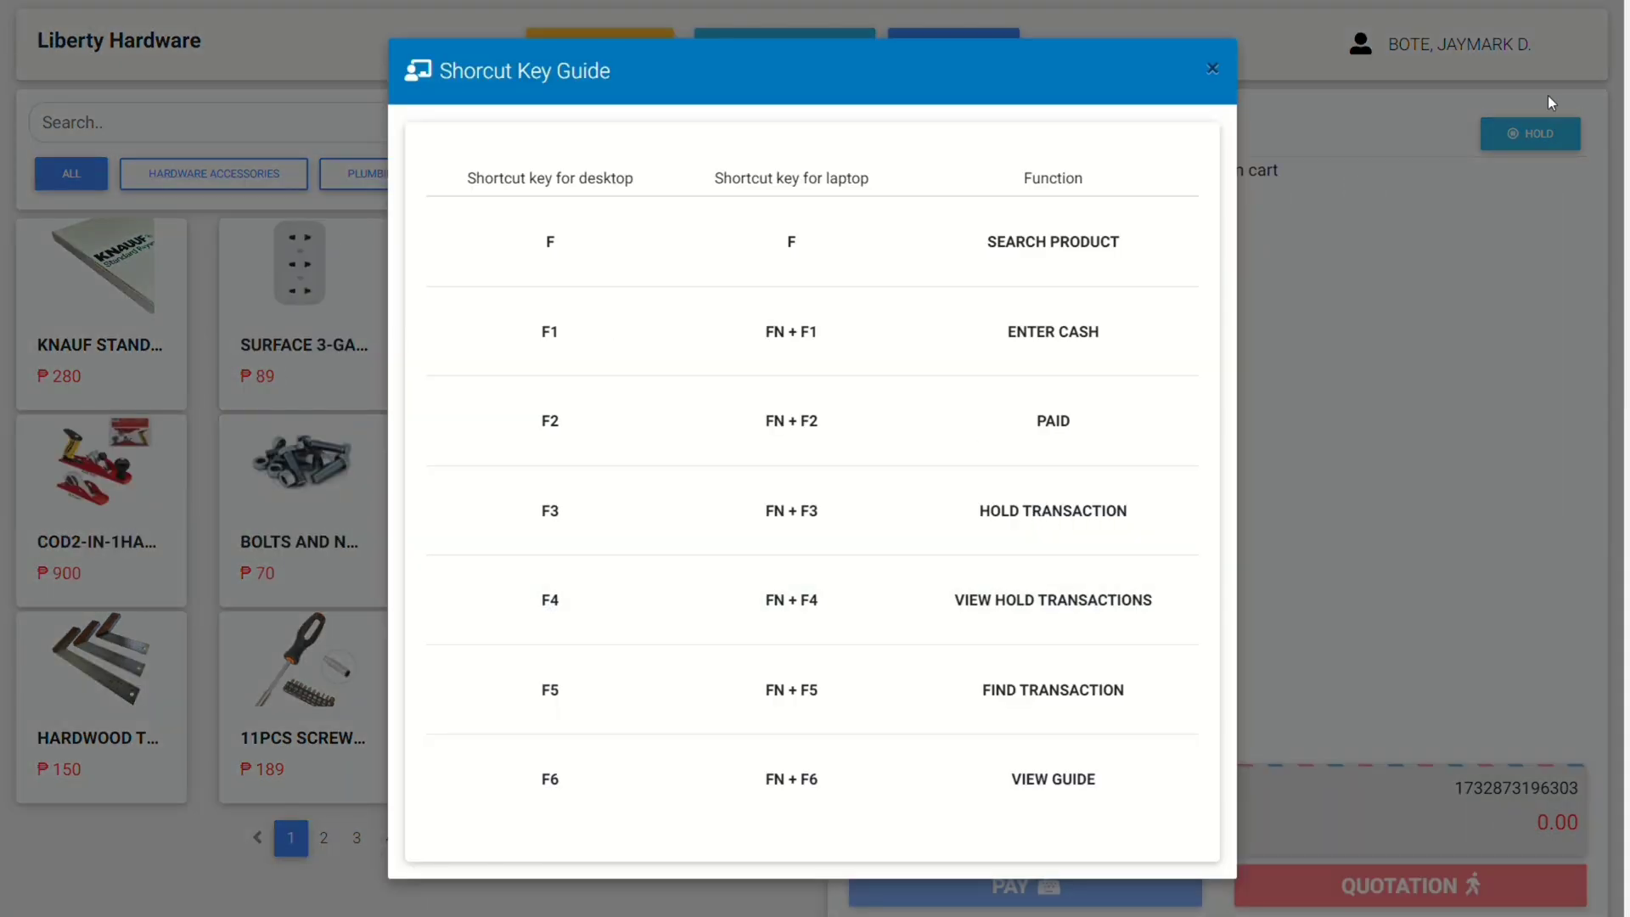
Close the shortcut key guide and look up a past transaction's invoice using the copied invoice number.
{"action": "left_click", "coordinate": [1522, 109]}
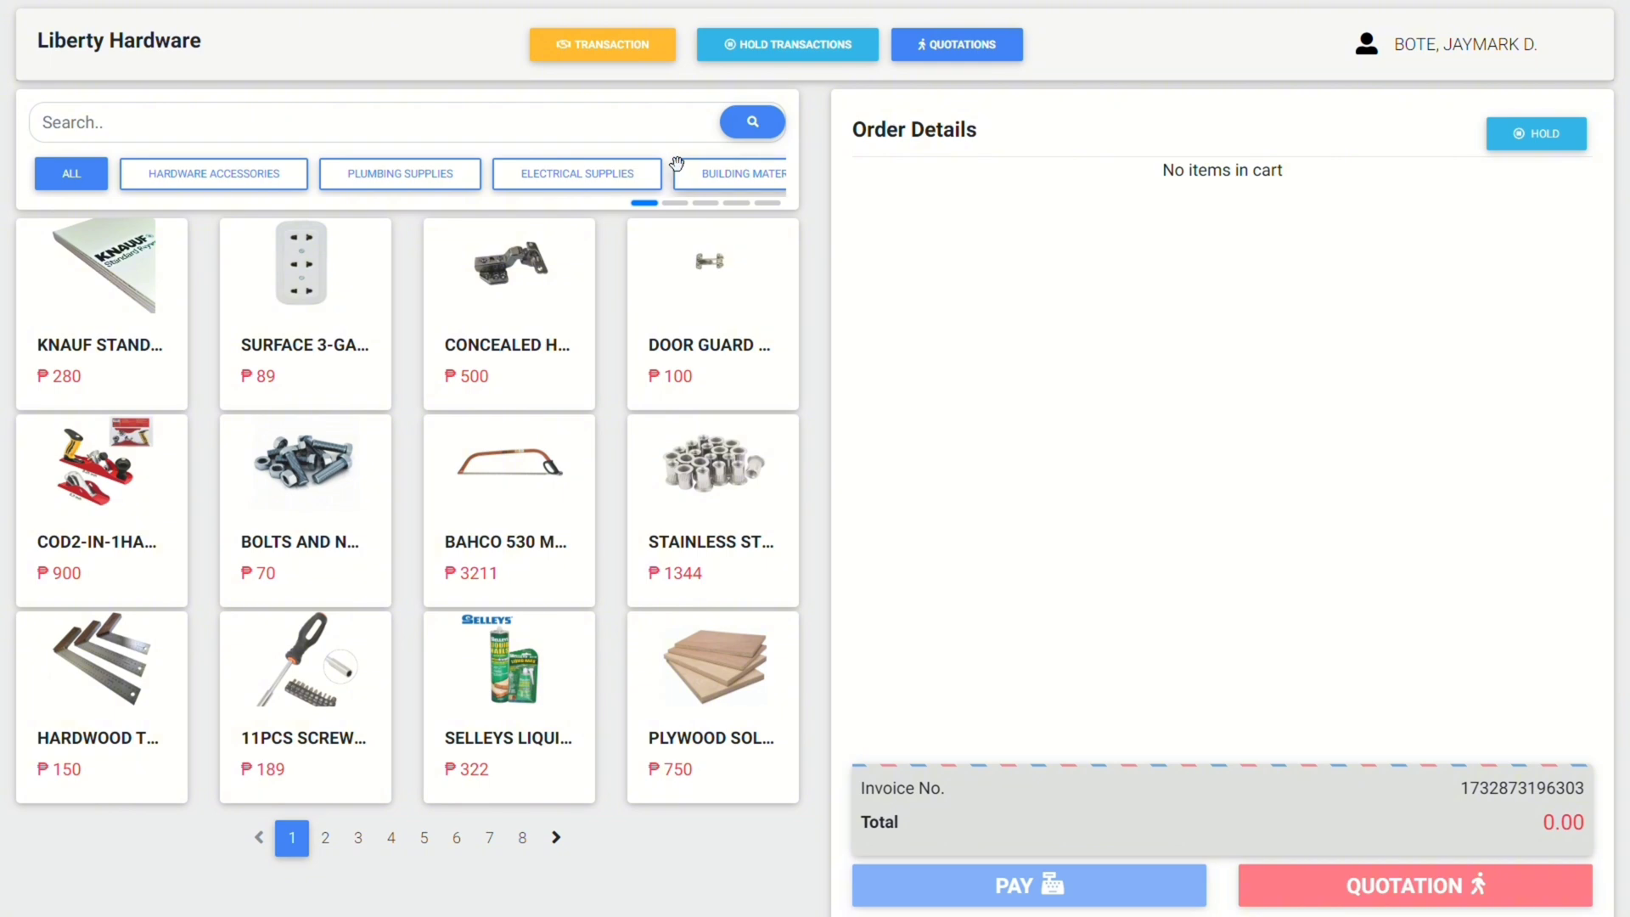
{"action": "left_click", "coordinate": [617, 56]}
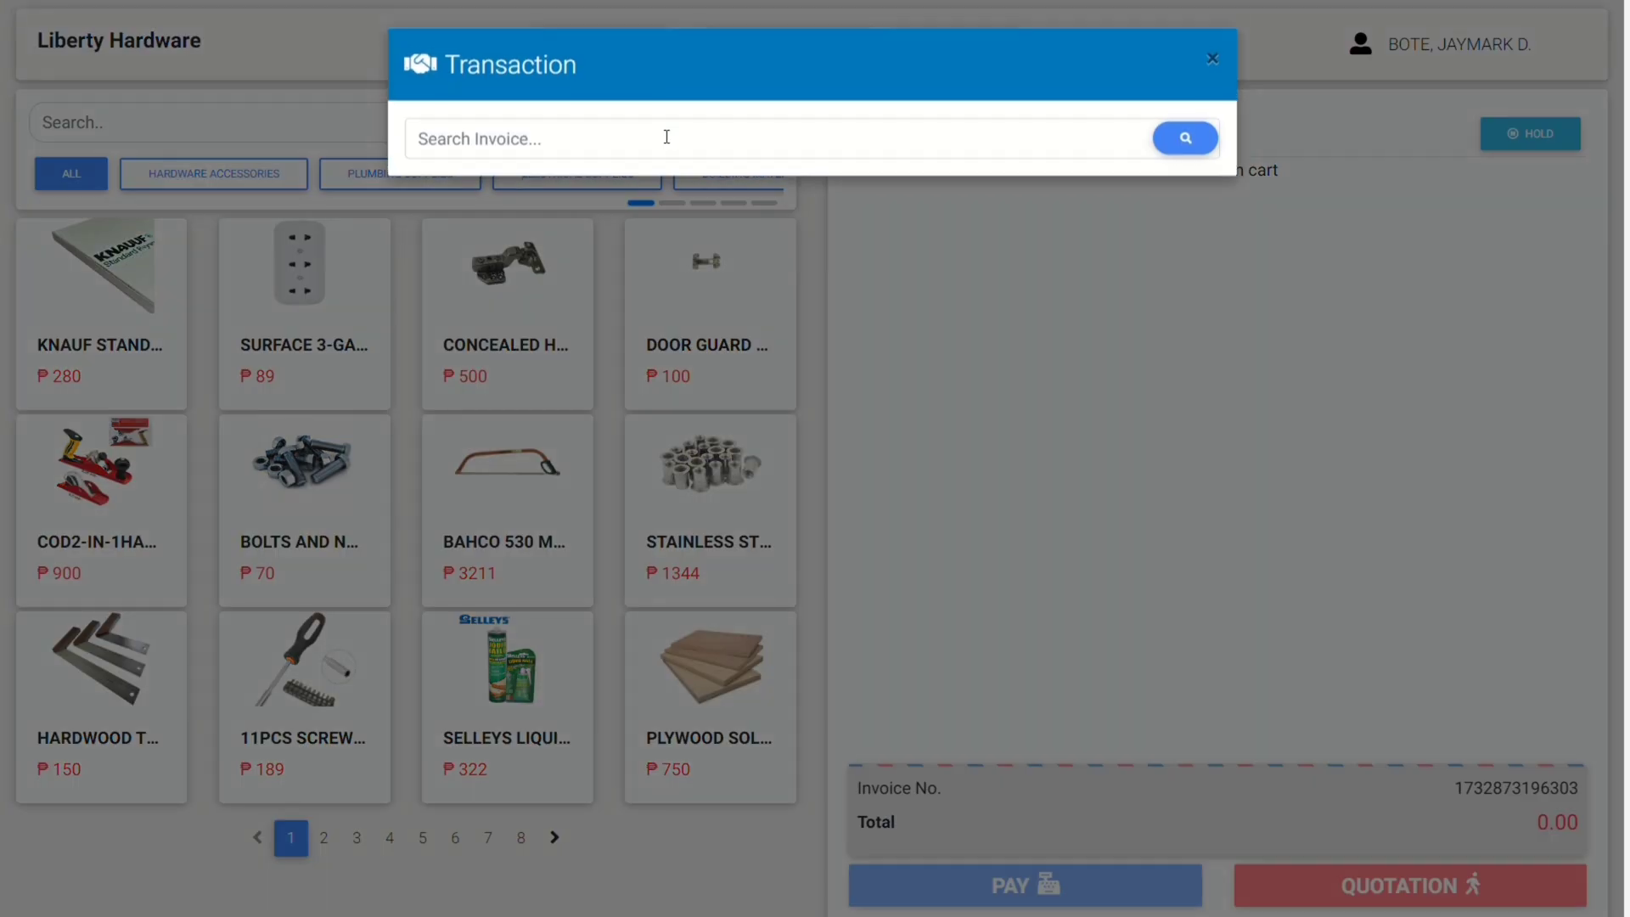
{"action": "key", "text": "ctrl+v"}
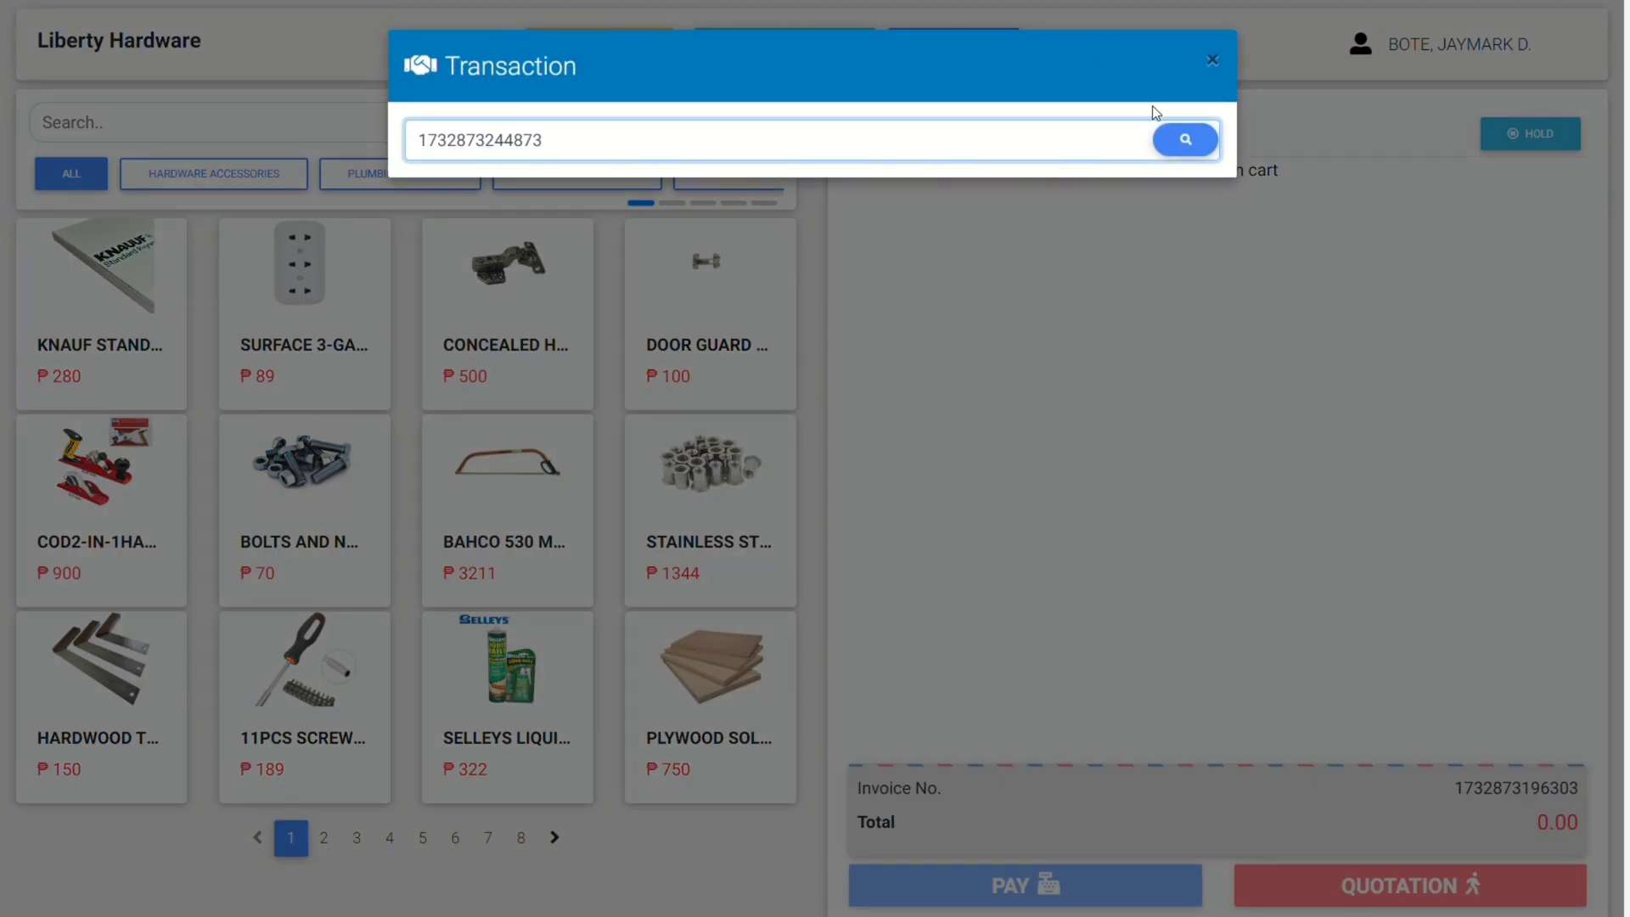
{"action": "left_click", "coordinate": [1185, 140]}
{"action": "left_click", "coordinate": [1136, 261]}
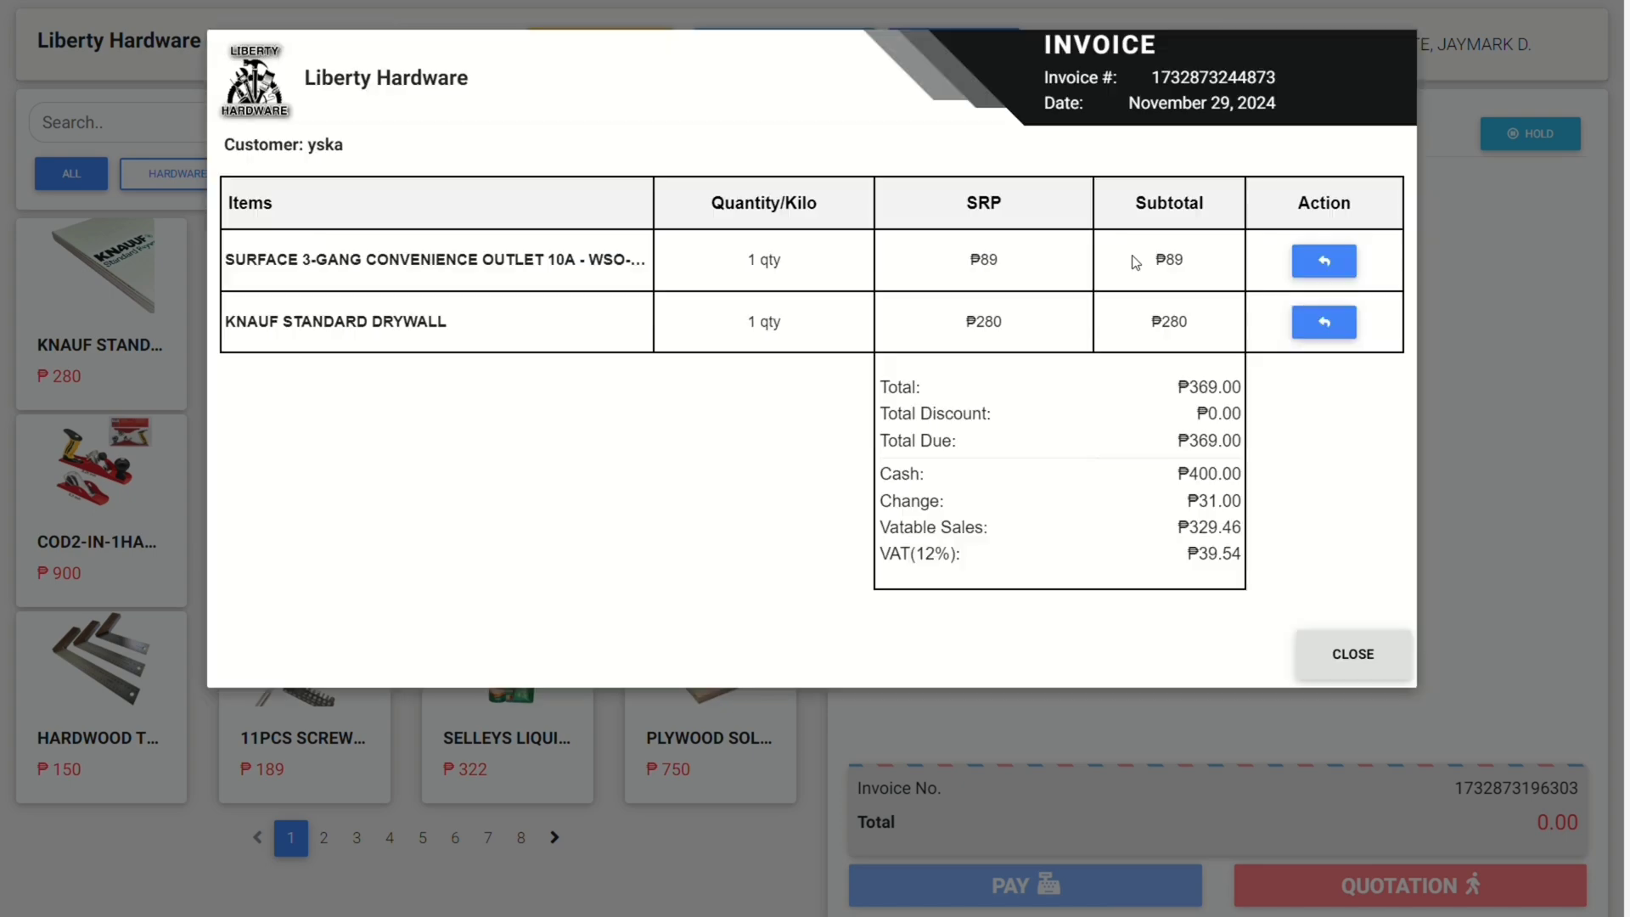
Start a replacement for the Surface 3-Gang Convenience Outlet and try to return 3 as a defective or damaged product.
{"action": "left_click", "coordinate": [1325, 261]}
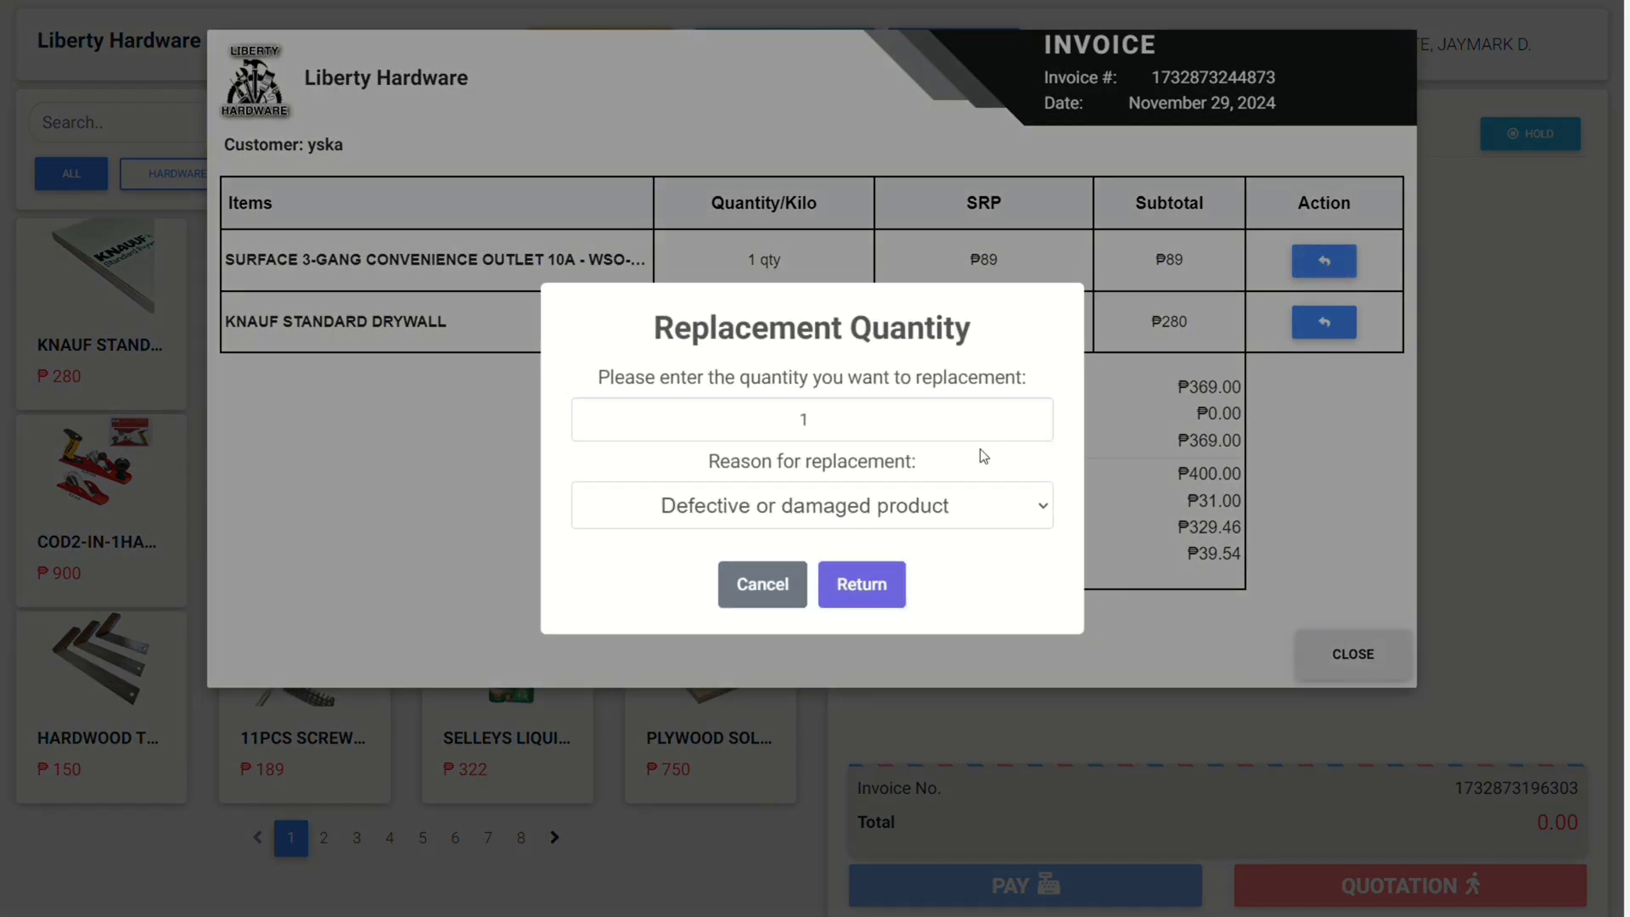
{"action": "left_click", "coordinate": [1037, 432]}
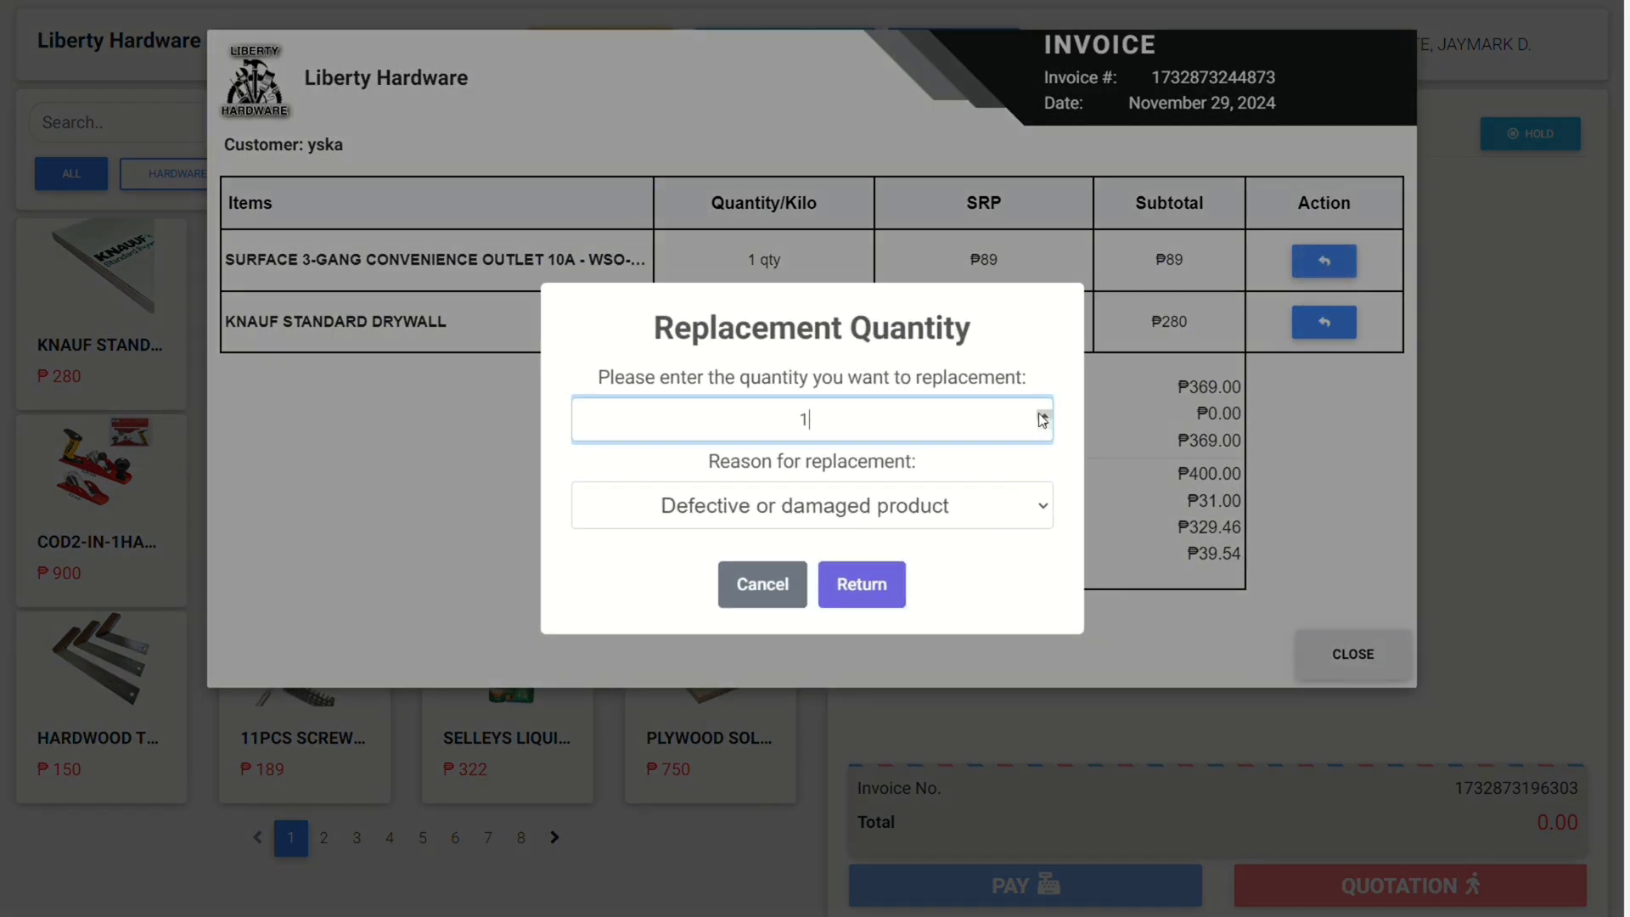
{"action": "double_click", "coordinate": [1042, 415]}
{"action": "left_click", "coordinate": [835, 584]}
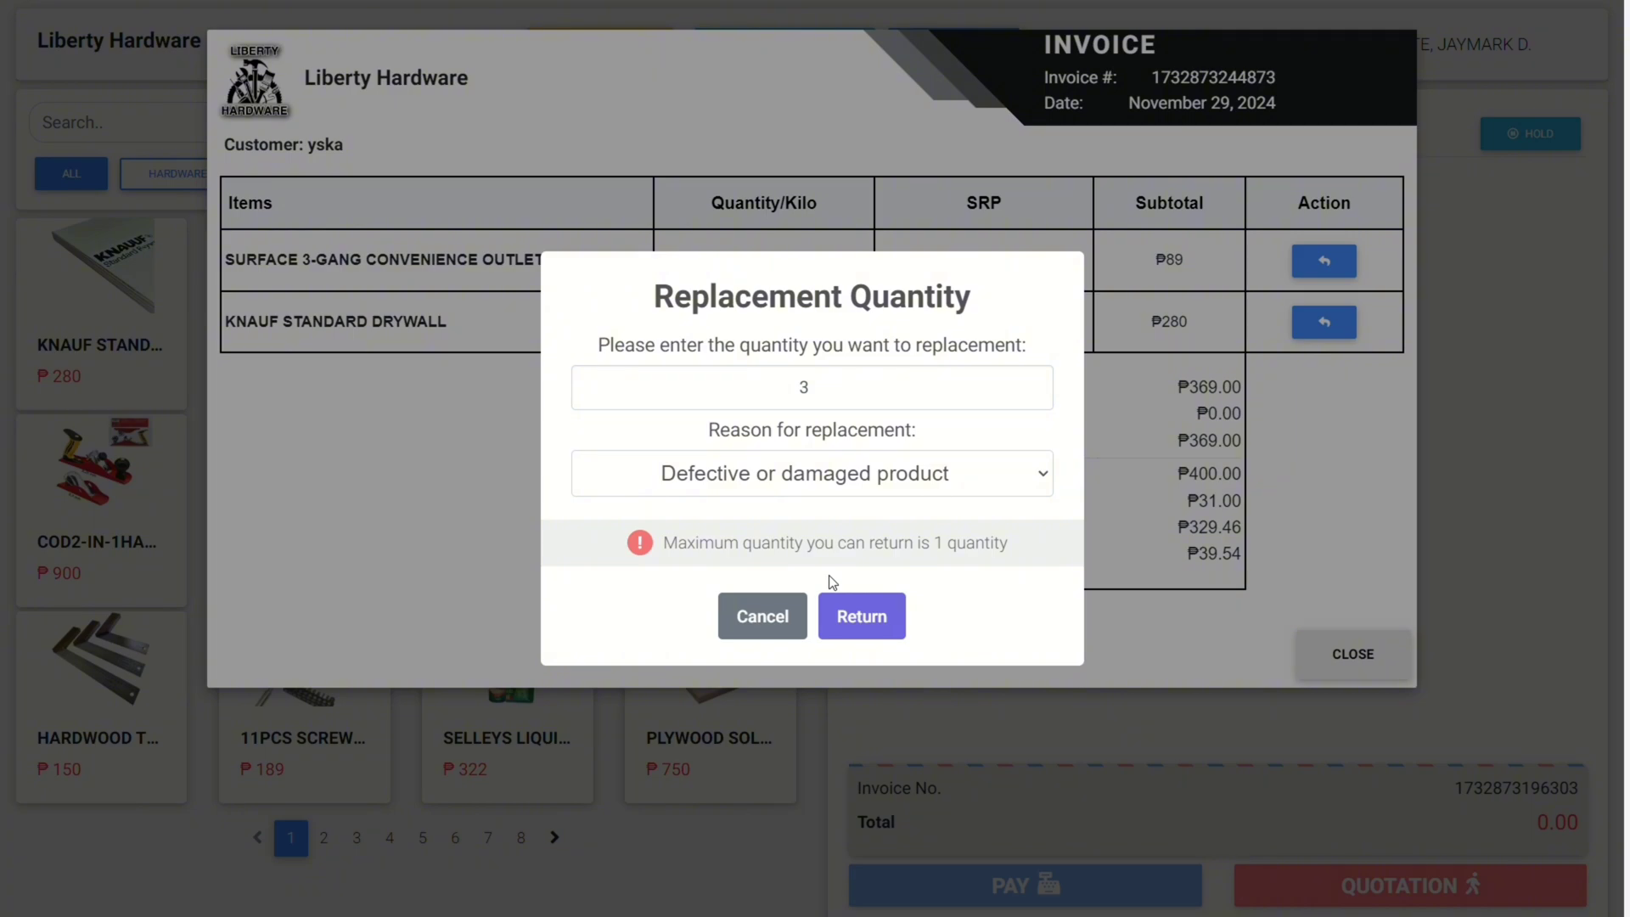
Lower the outlet's replacement quantity to 1, submit the return and dismiss the confirmation.
{"action": "double_click", "coordinate": [1042, 395]}
{"action": "left_click", "coordinate": [861, 616]}
{"action": "left_click", "coordinate": [827, 592]}
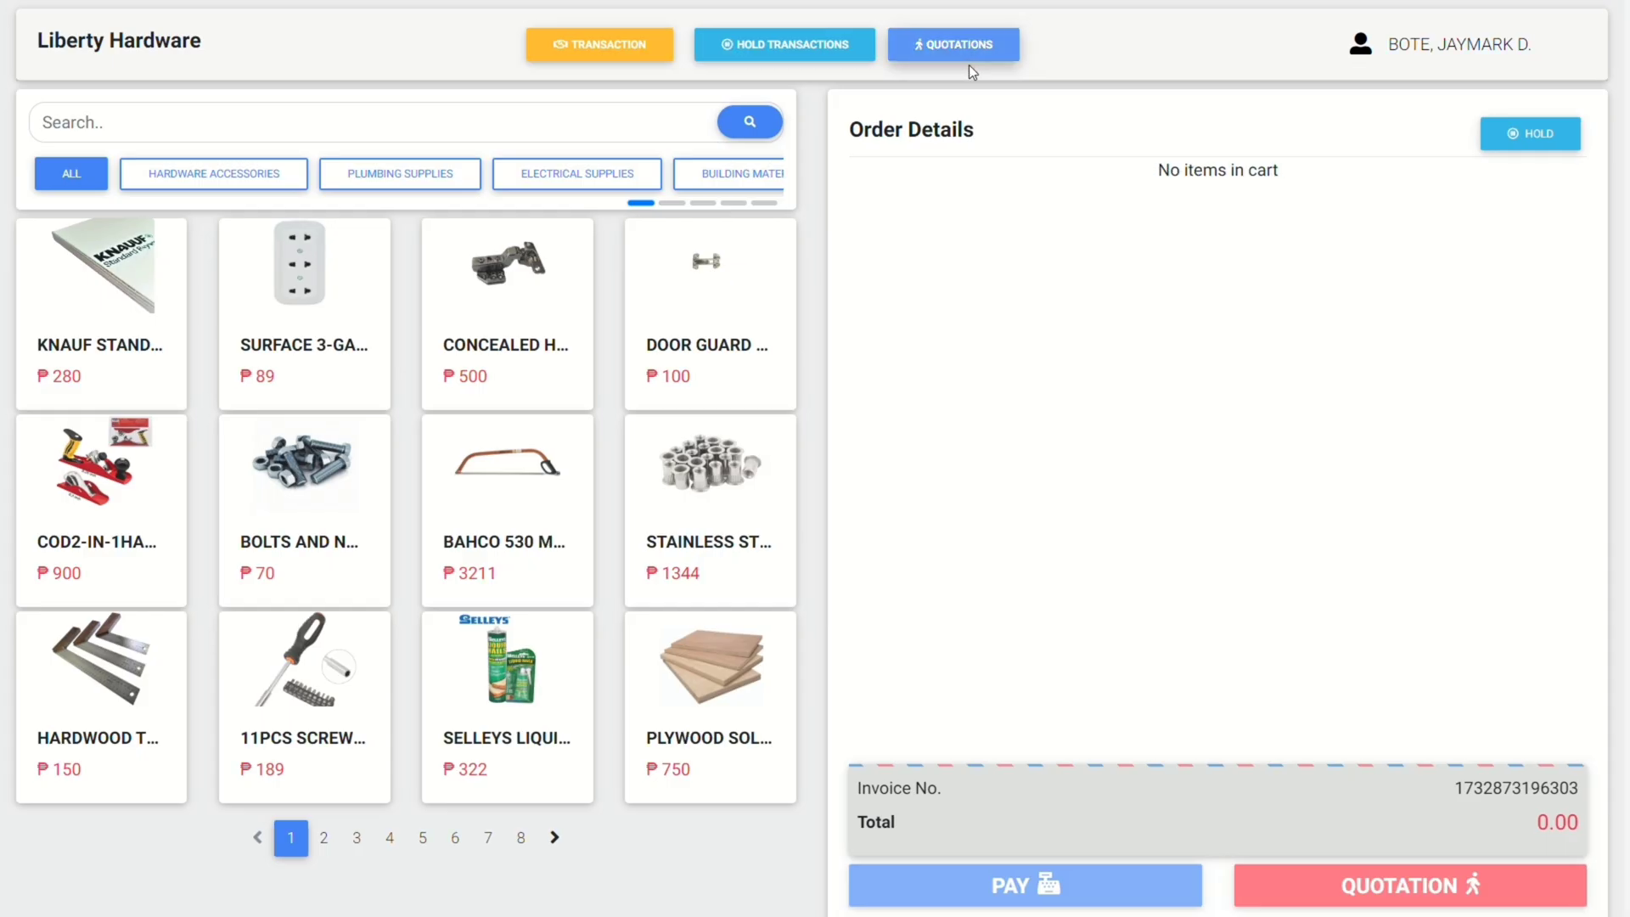
Place an order for the 18:42 online quotation of ₱2,250.00 and dismiss the confirmation.
{"action": "left_click", "coordinate": [969, 56]}
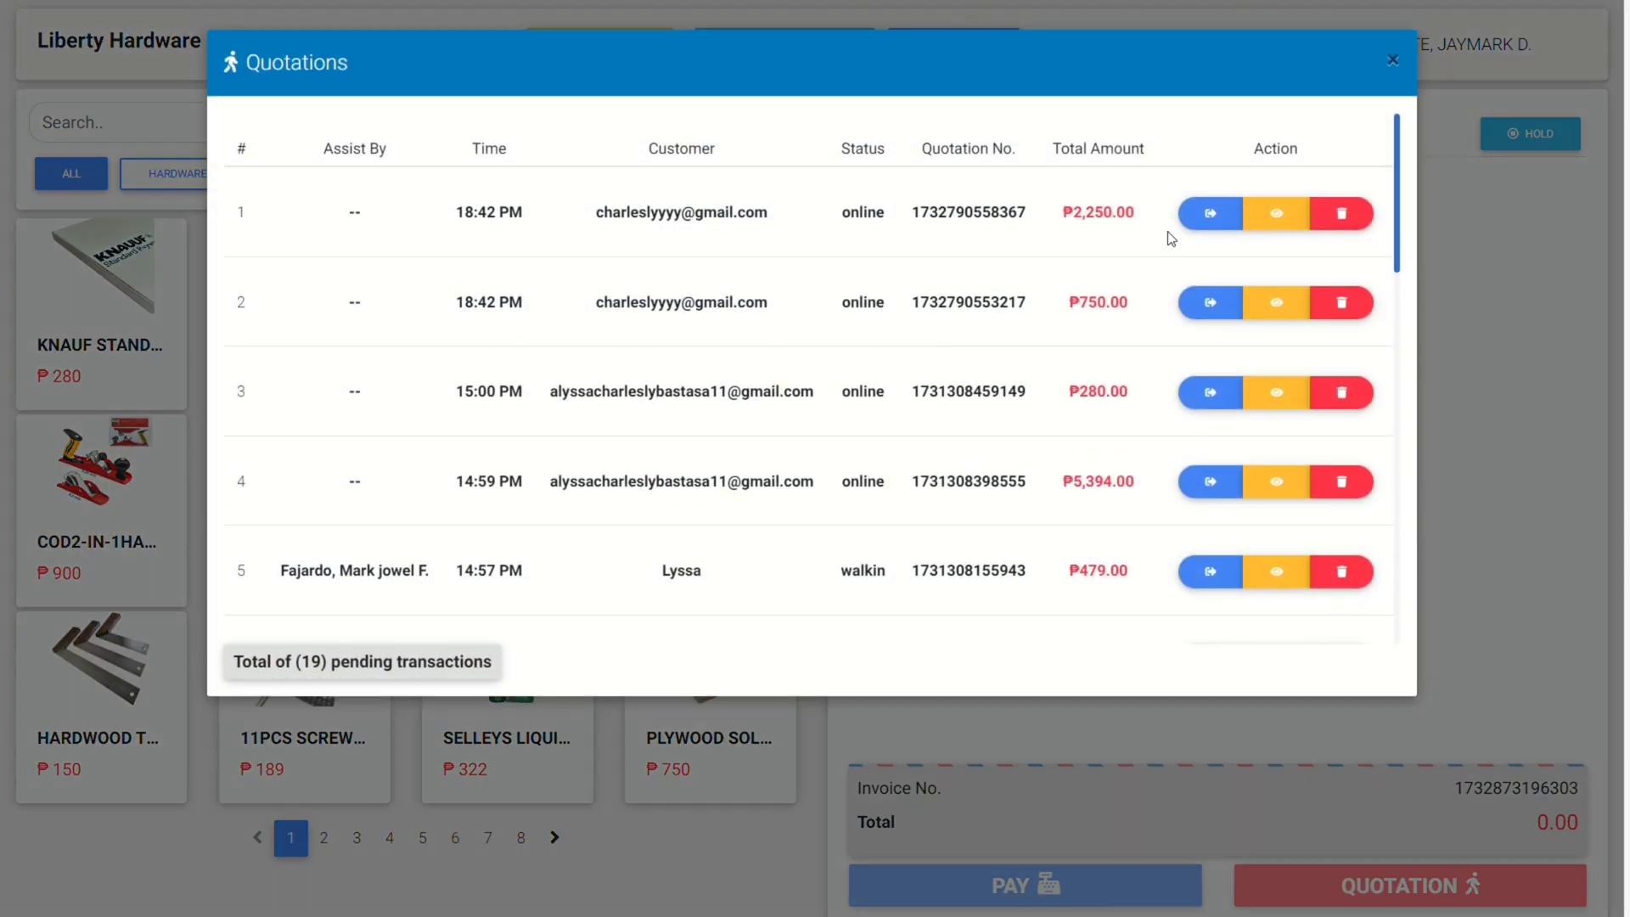
{"action": "left_click", "coordinate": [1212, 213]}
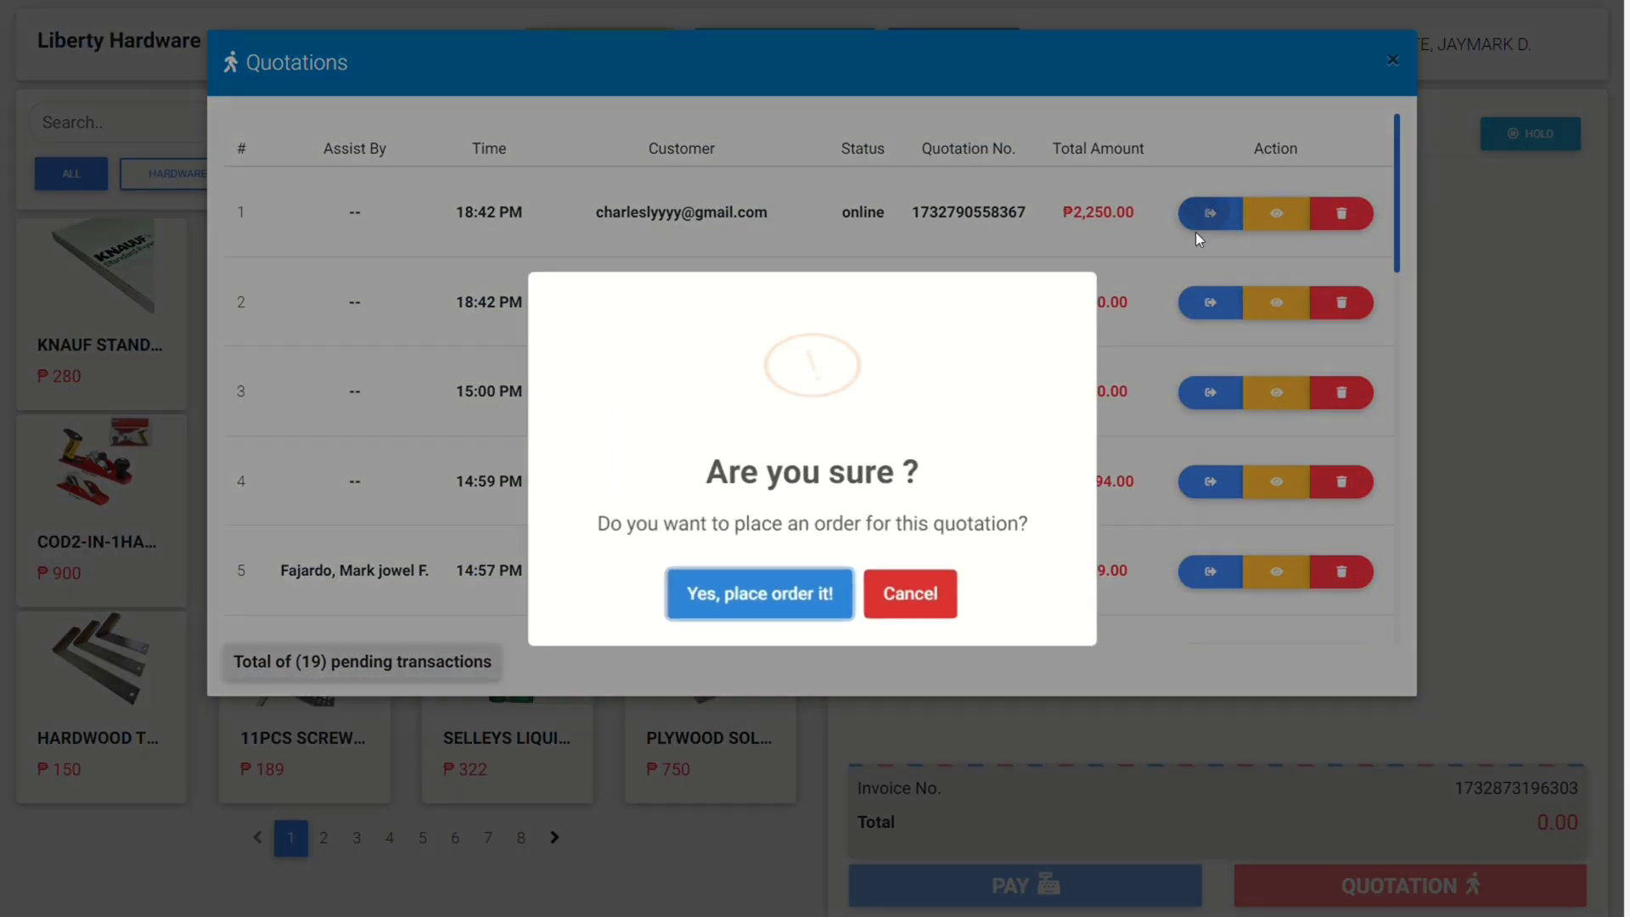
{"action": "left_click", "coordinate": [801, 577]}
{"action": "left_click", "coordinate": [818, 596]}
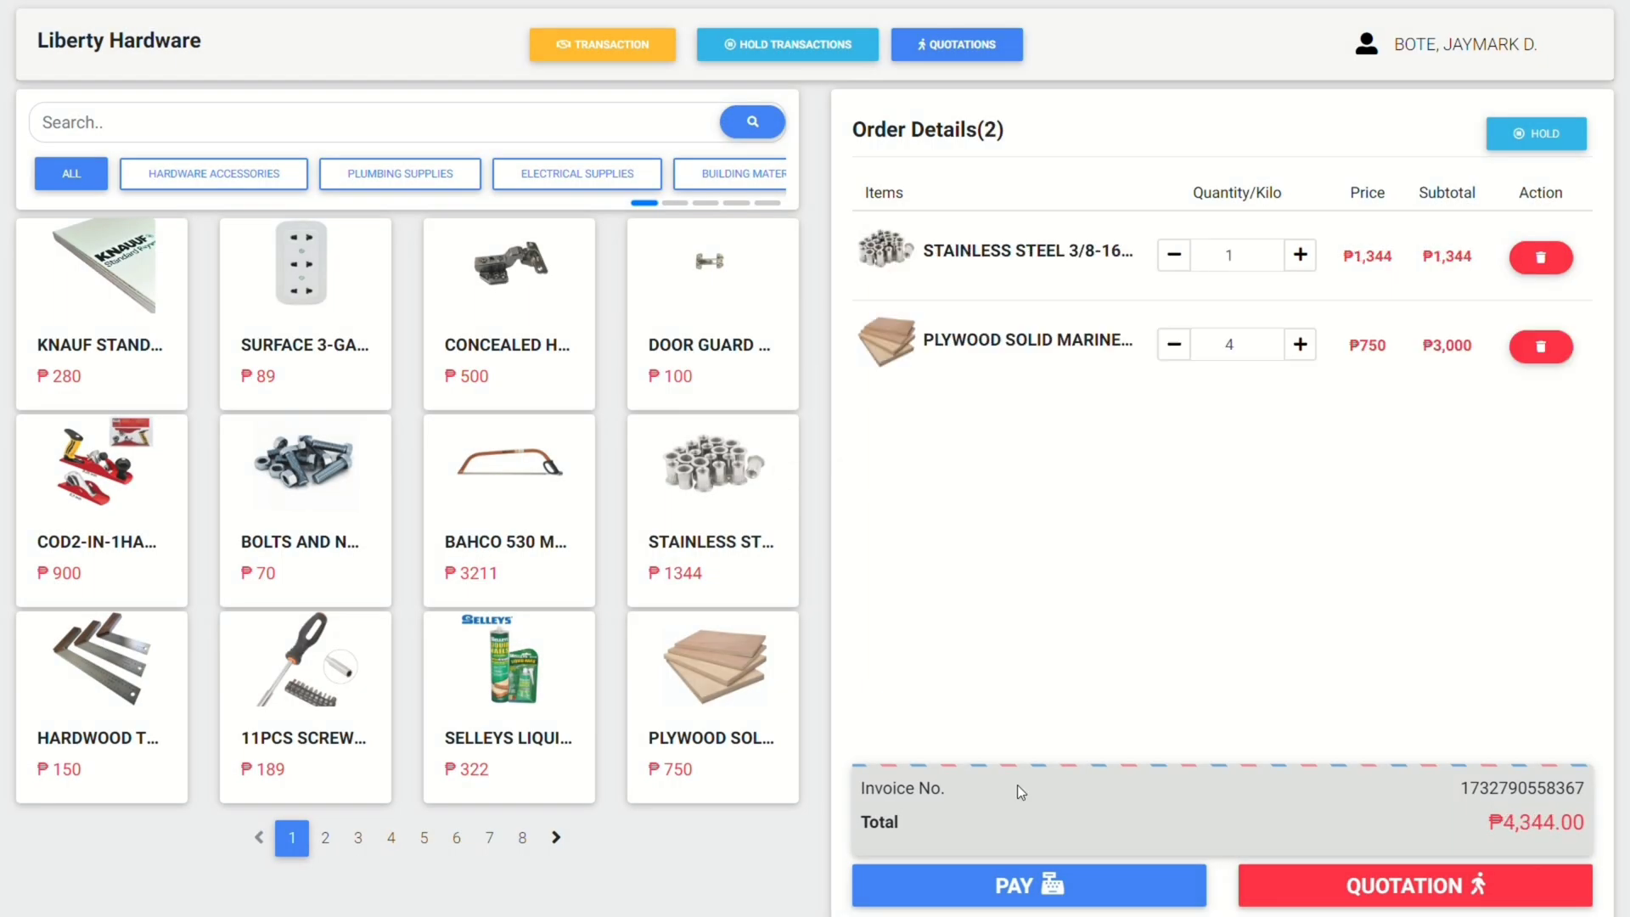
Start a quotation for the current two-item order and enter the customer's name.
{"action": "left_click", "coordinate": [1375, 886]}
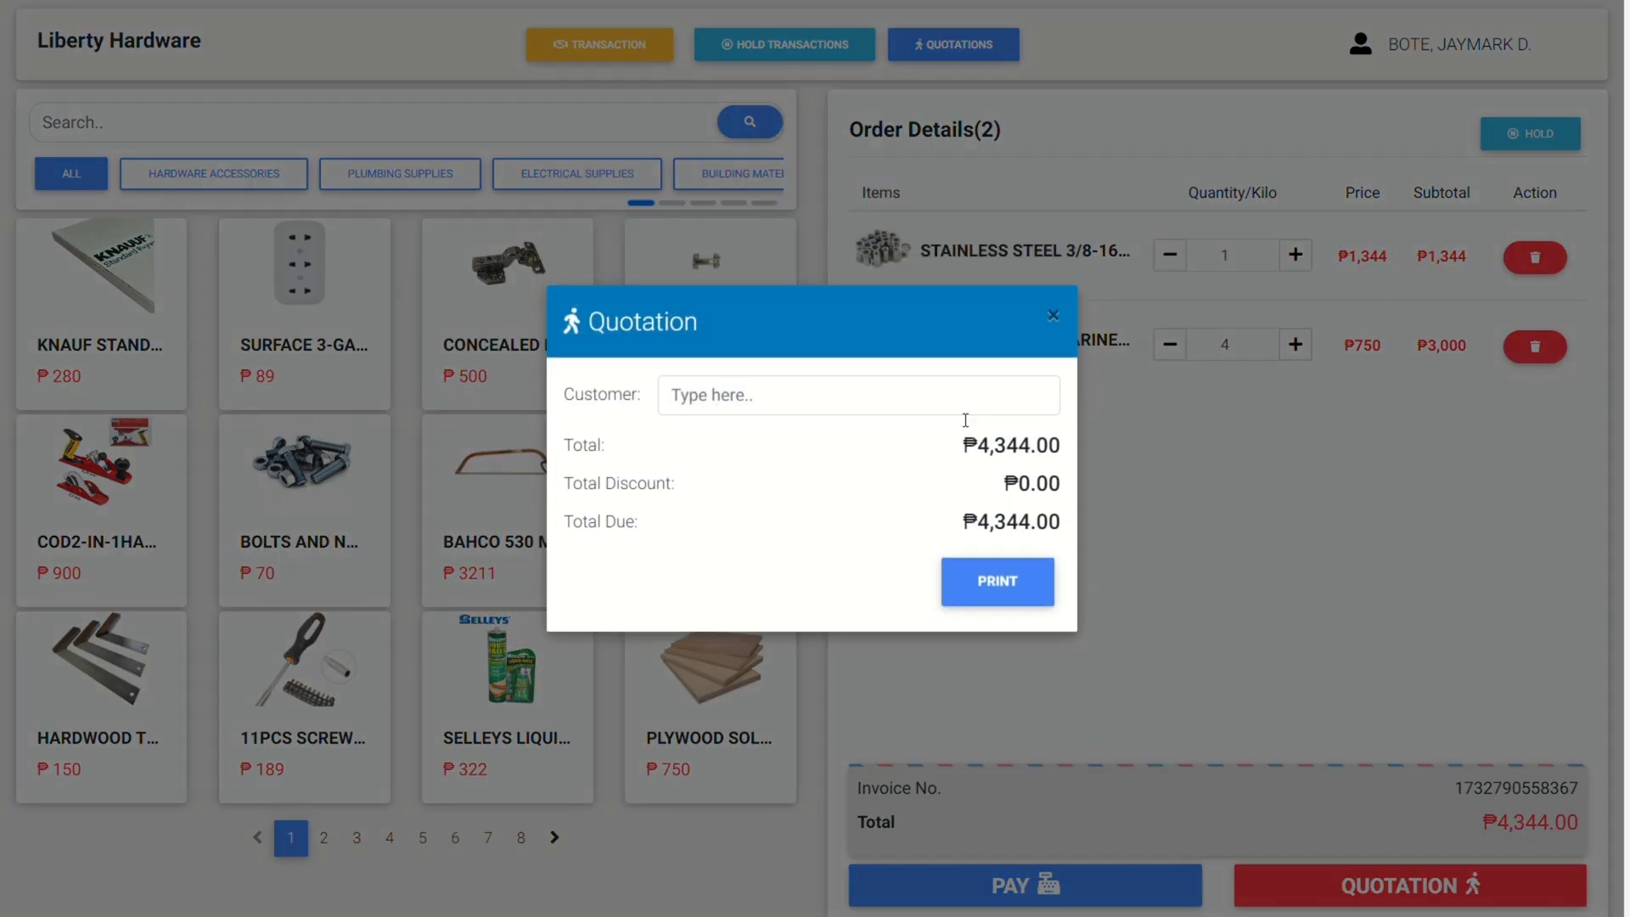
{"action": "left_click", "coordinate": [889, 414]}
{"action": "type", "text": "al"}
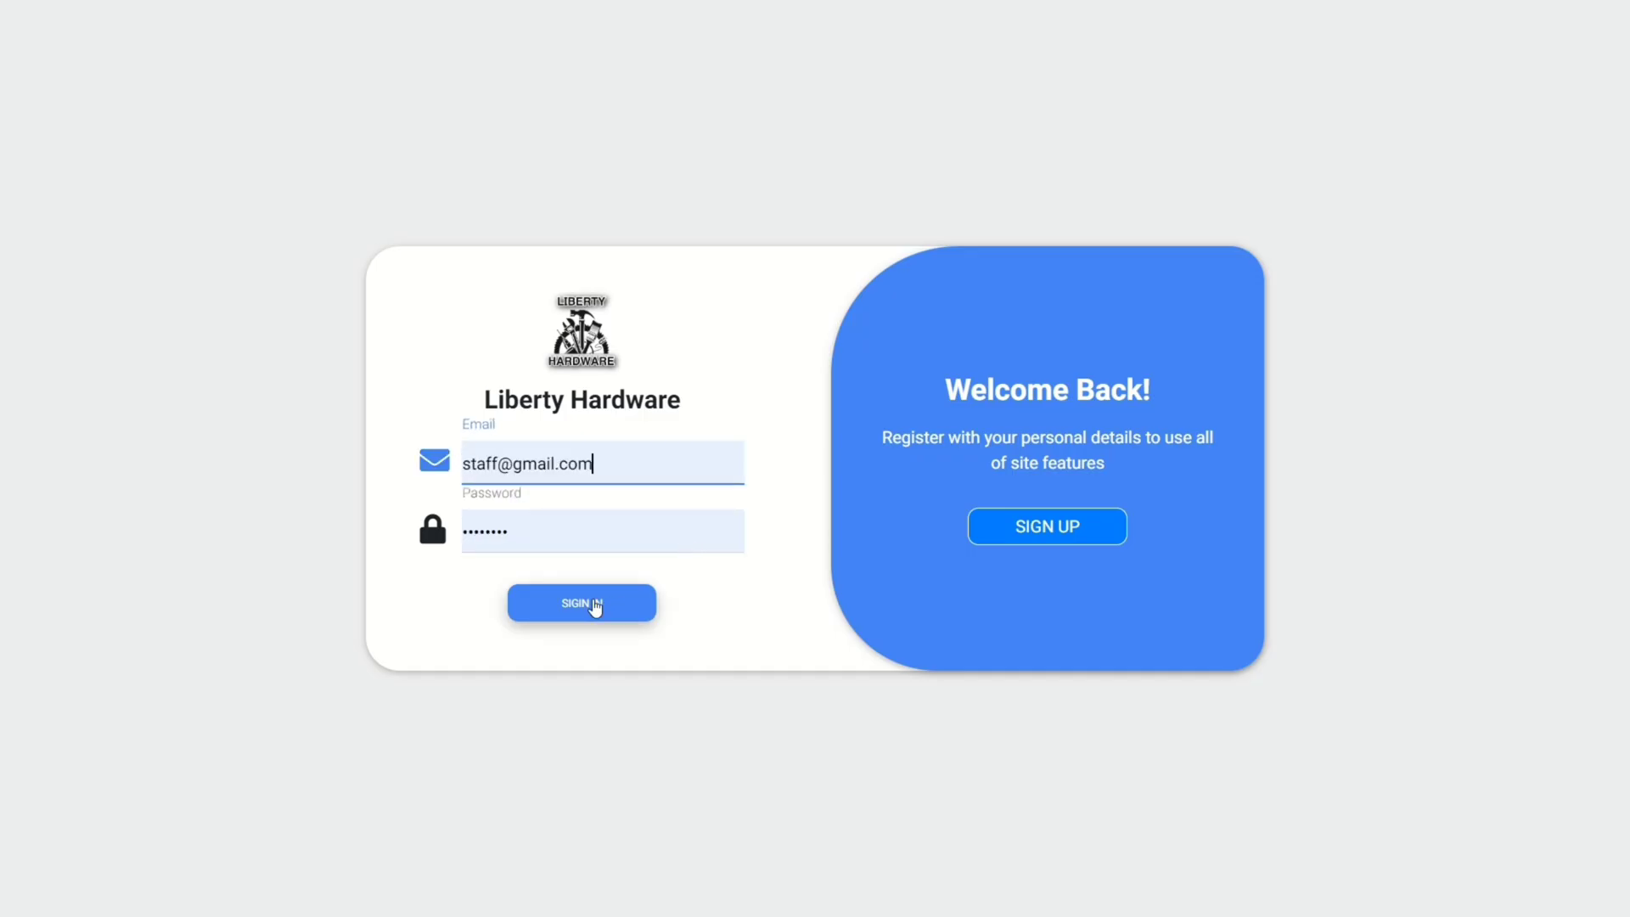
Sign in with the saved staff account and add one Bahco 530 MM Bow Saw and one Hardwood Try Set to the order.
{"action": "left_click", "coordinate": [594, 606]}
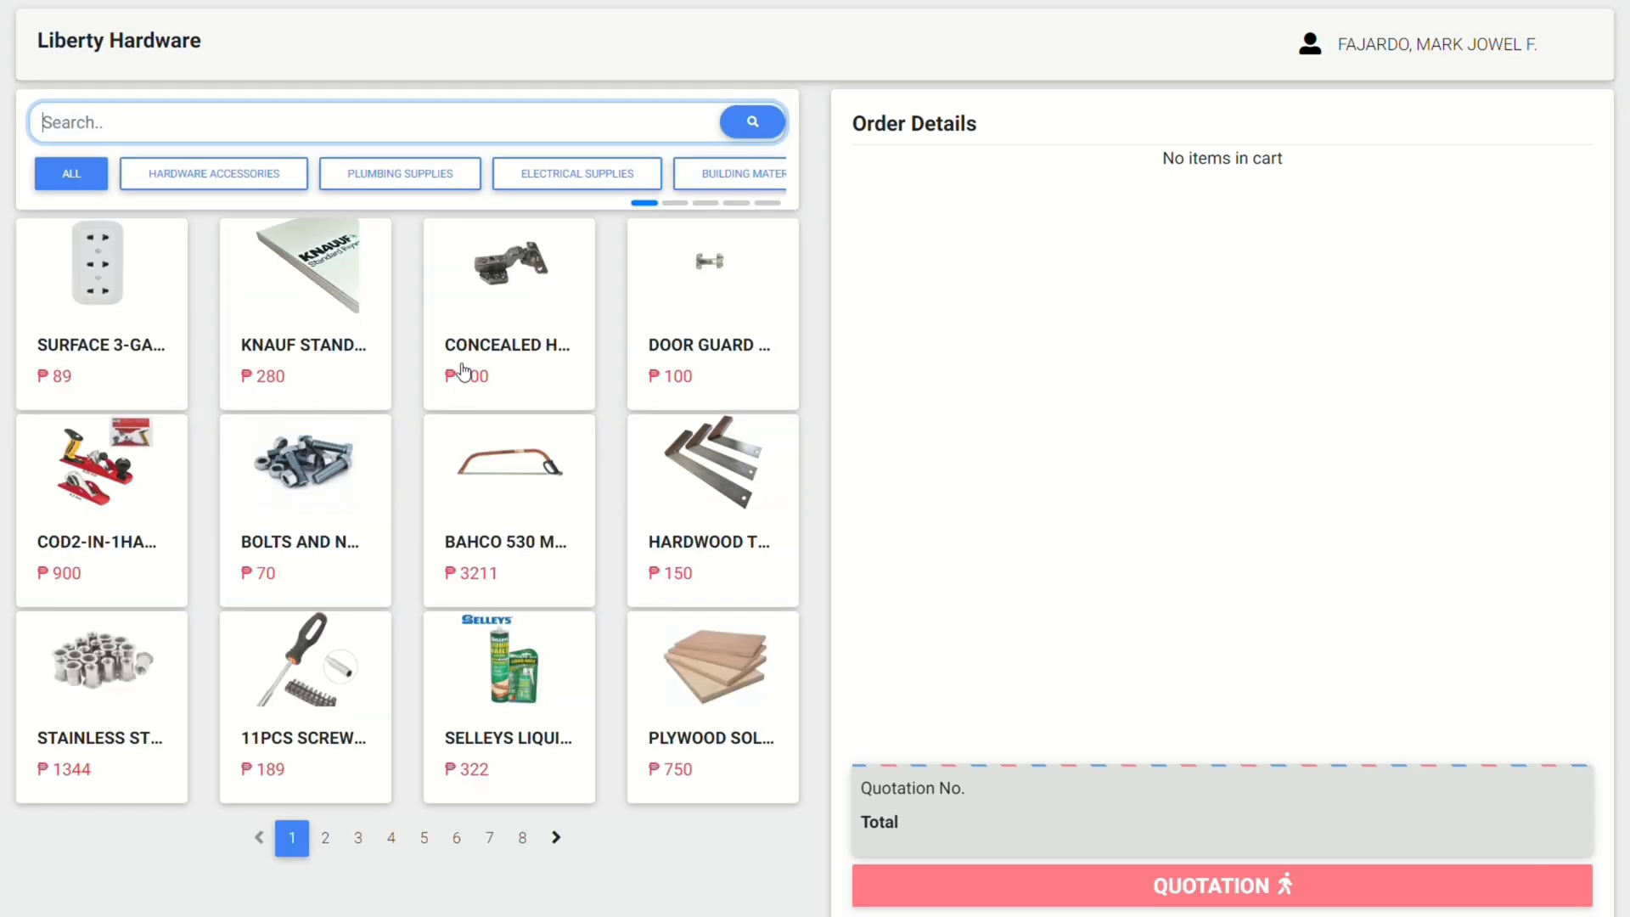
{"action": "left_click", "coordinate": [391, 293]}
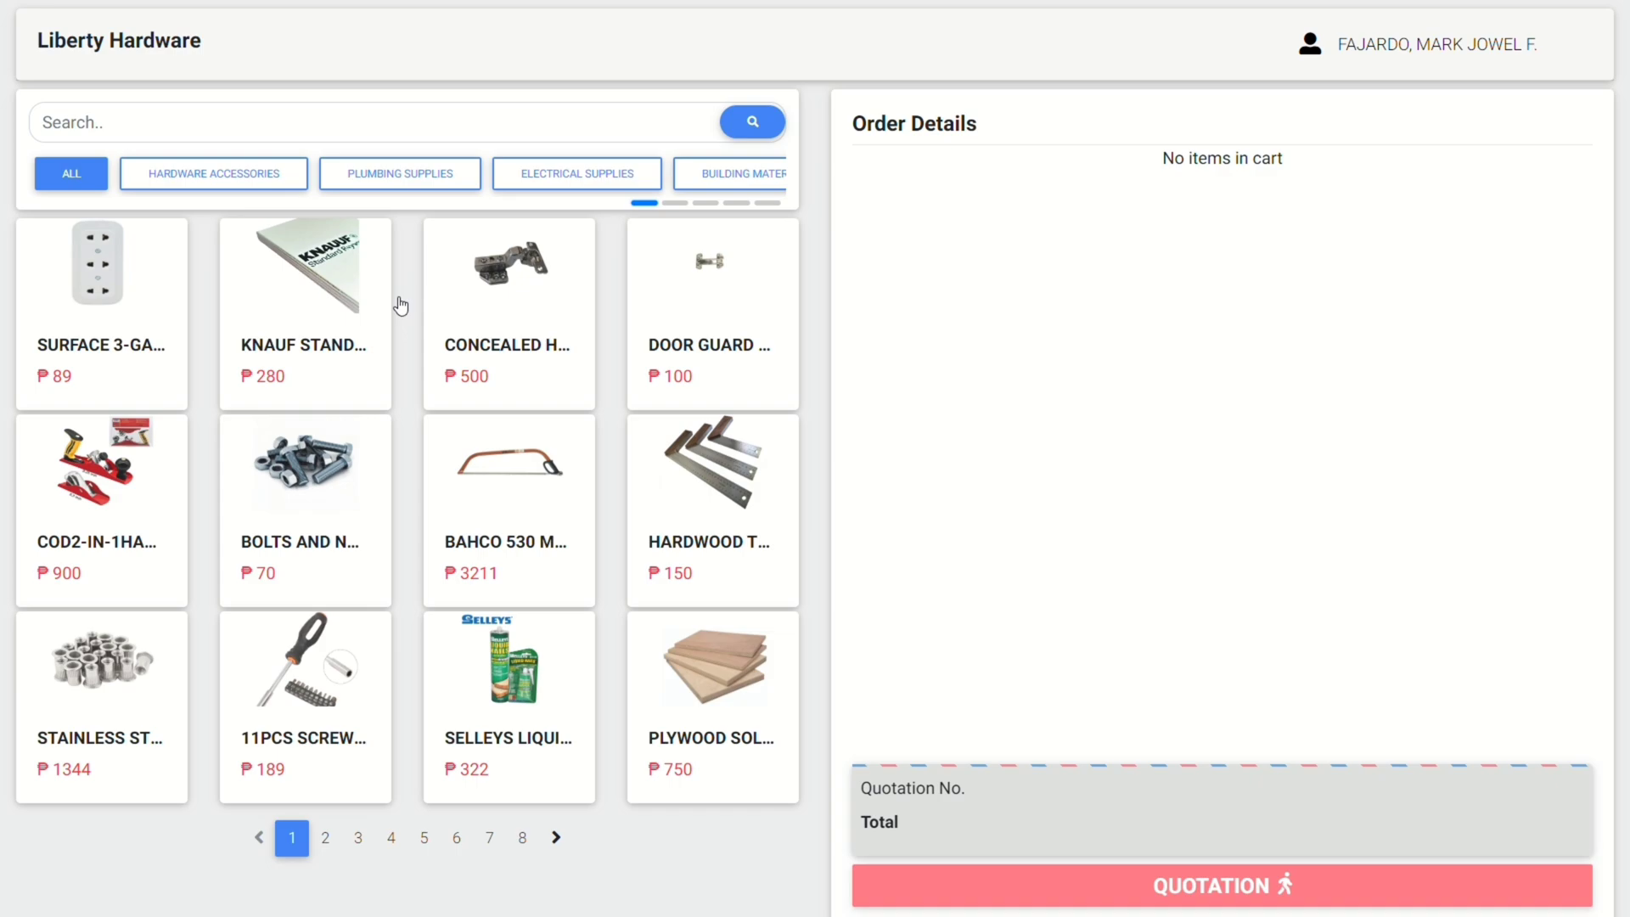
{"action": "left_click", "coordinate": [580, 499]}
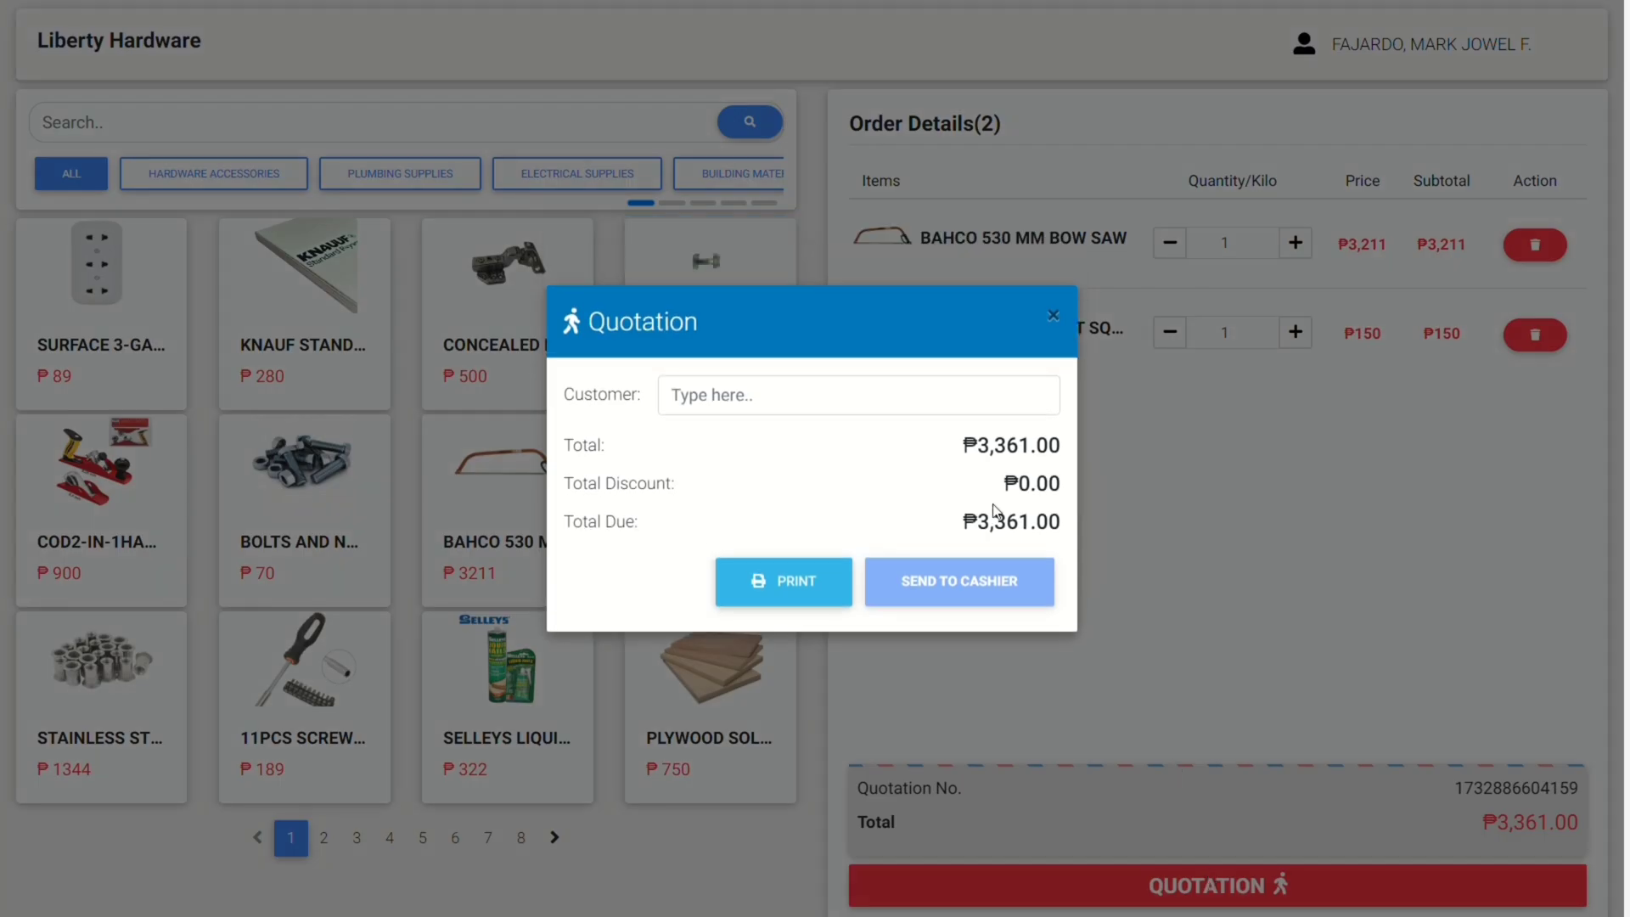
Enter the customer's name in the quotation, send it to the cashier and dismiss the confirmation.
{"action": "left_click", "coordinate": [797, 389]}
{"action": "type", "text": "claire"}
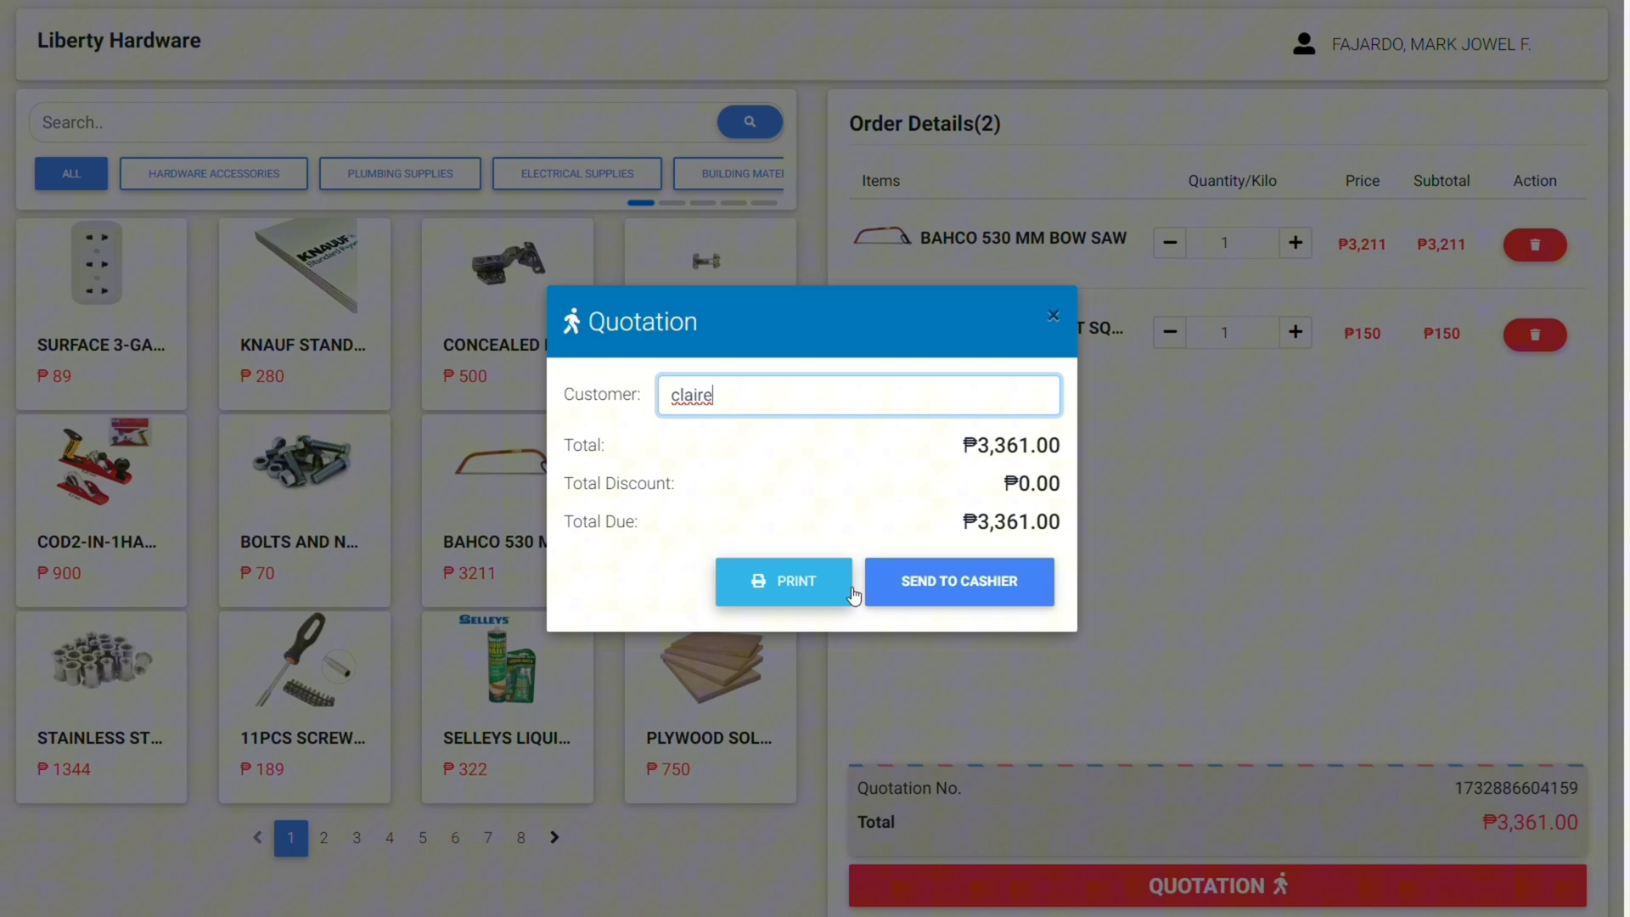
{"action": "left_click", "coordinate": [920, 586]}
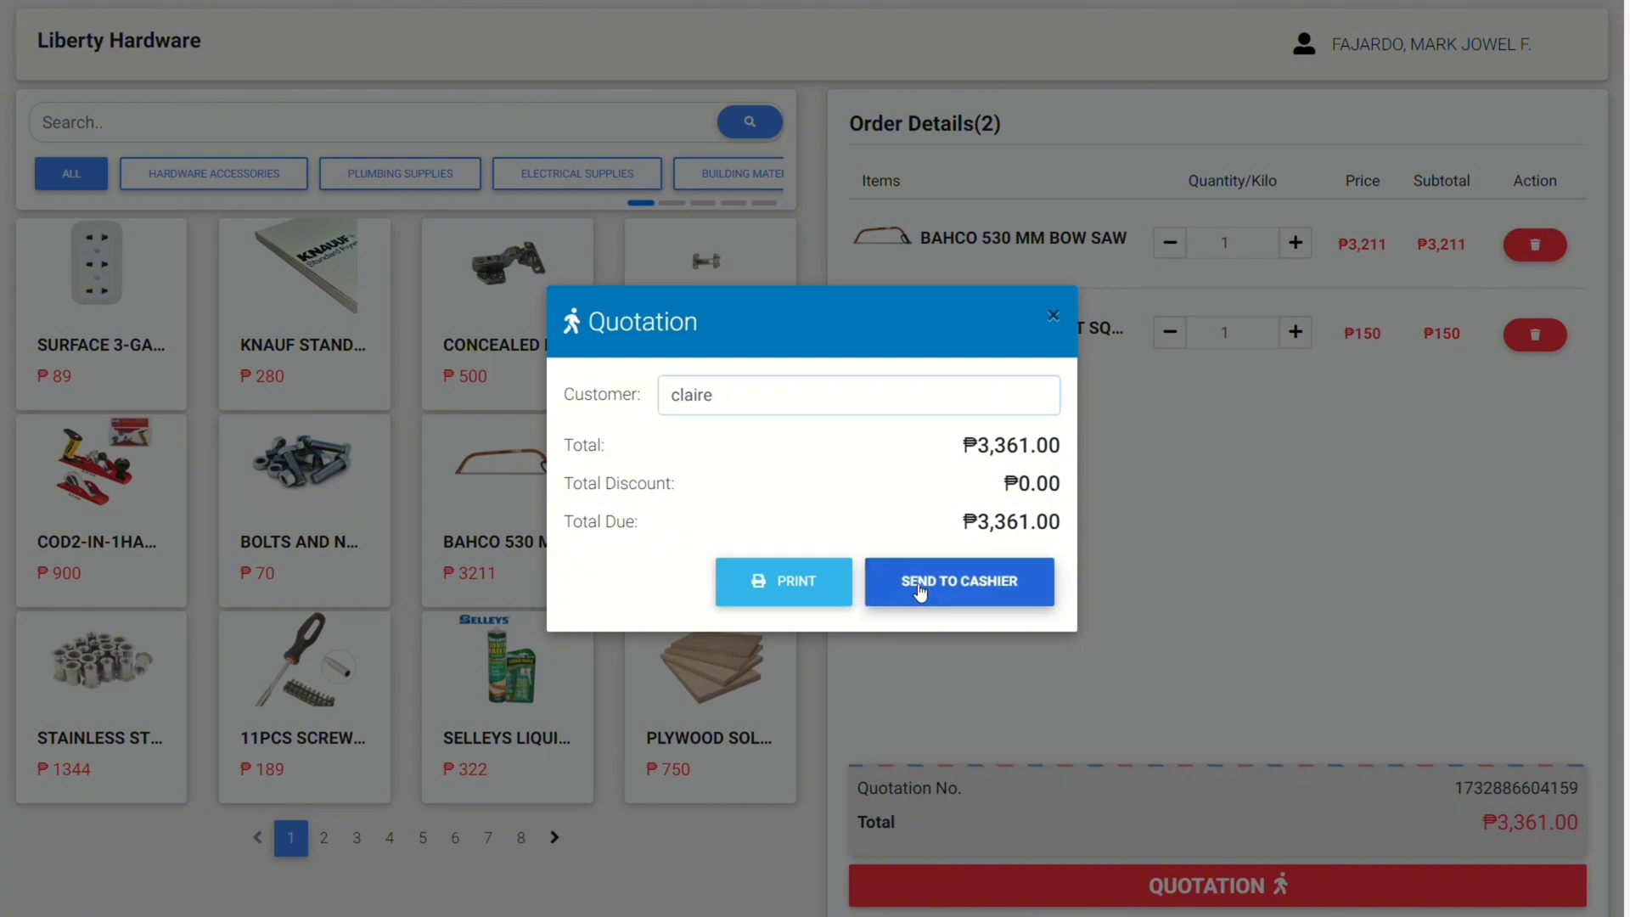
{"action": "left_click", "coordinate": [794, 586]}
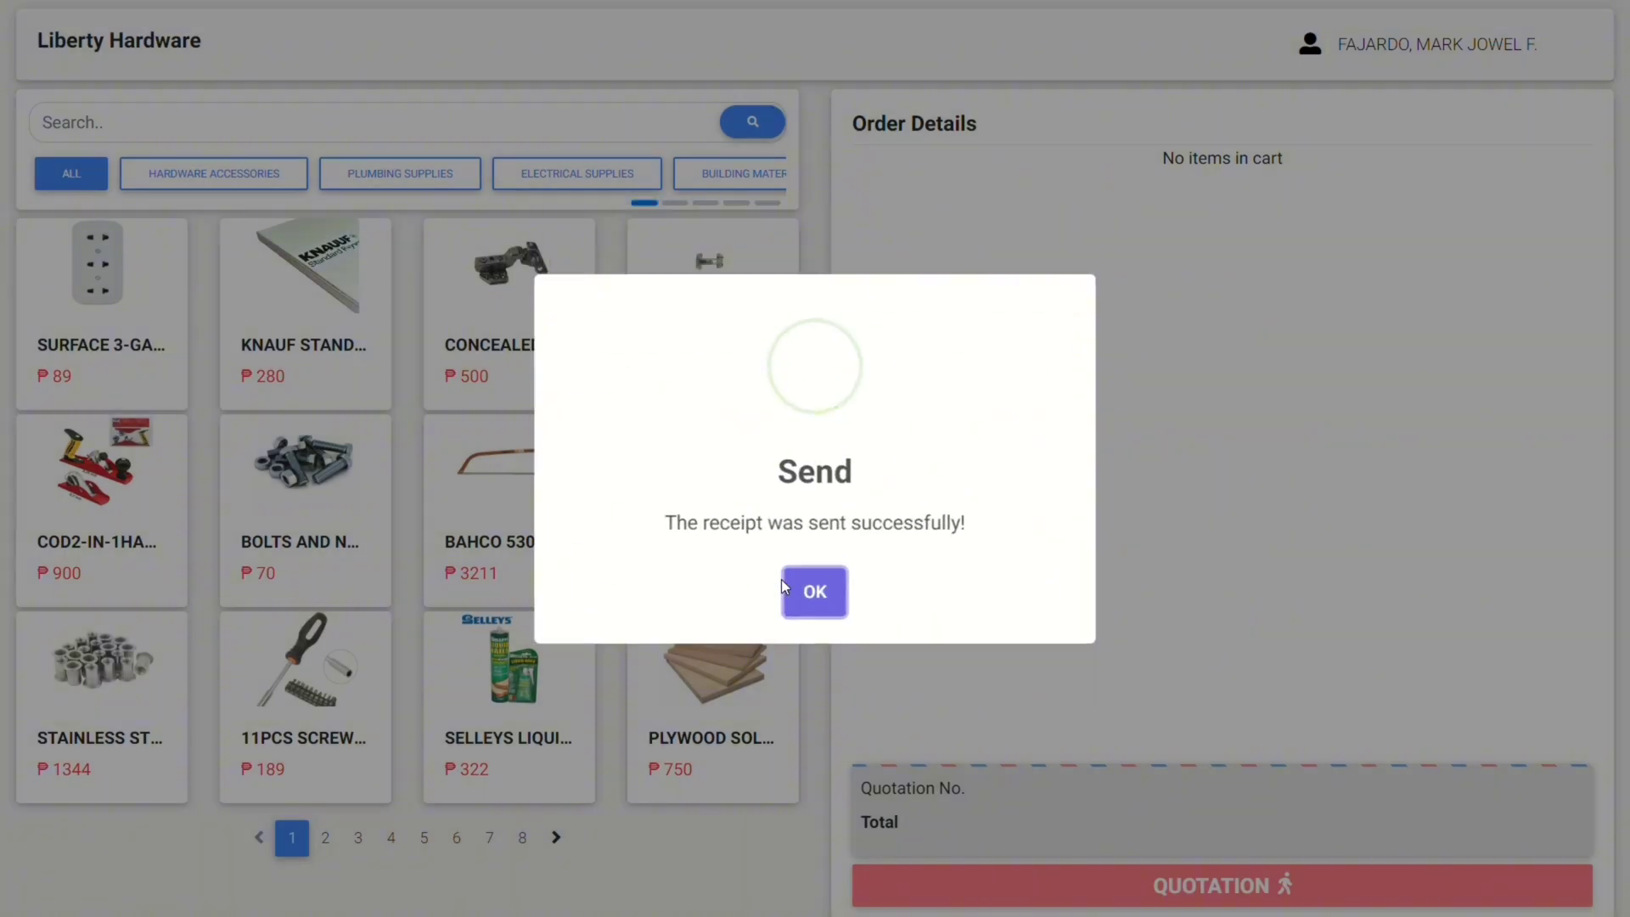
{"action": "left_click", "coordinate": [813, 586]}
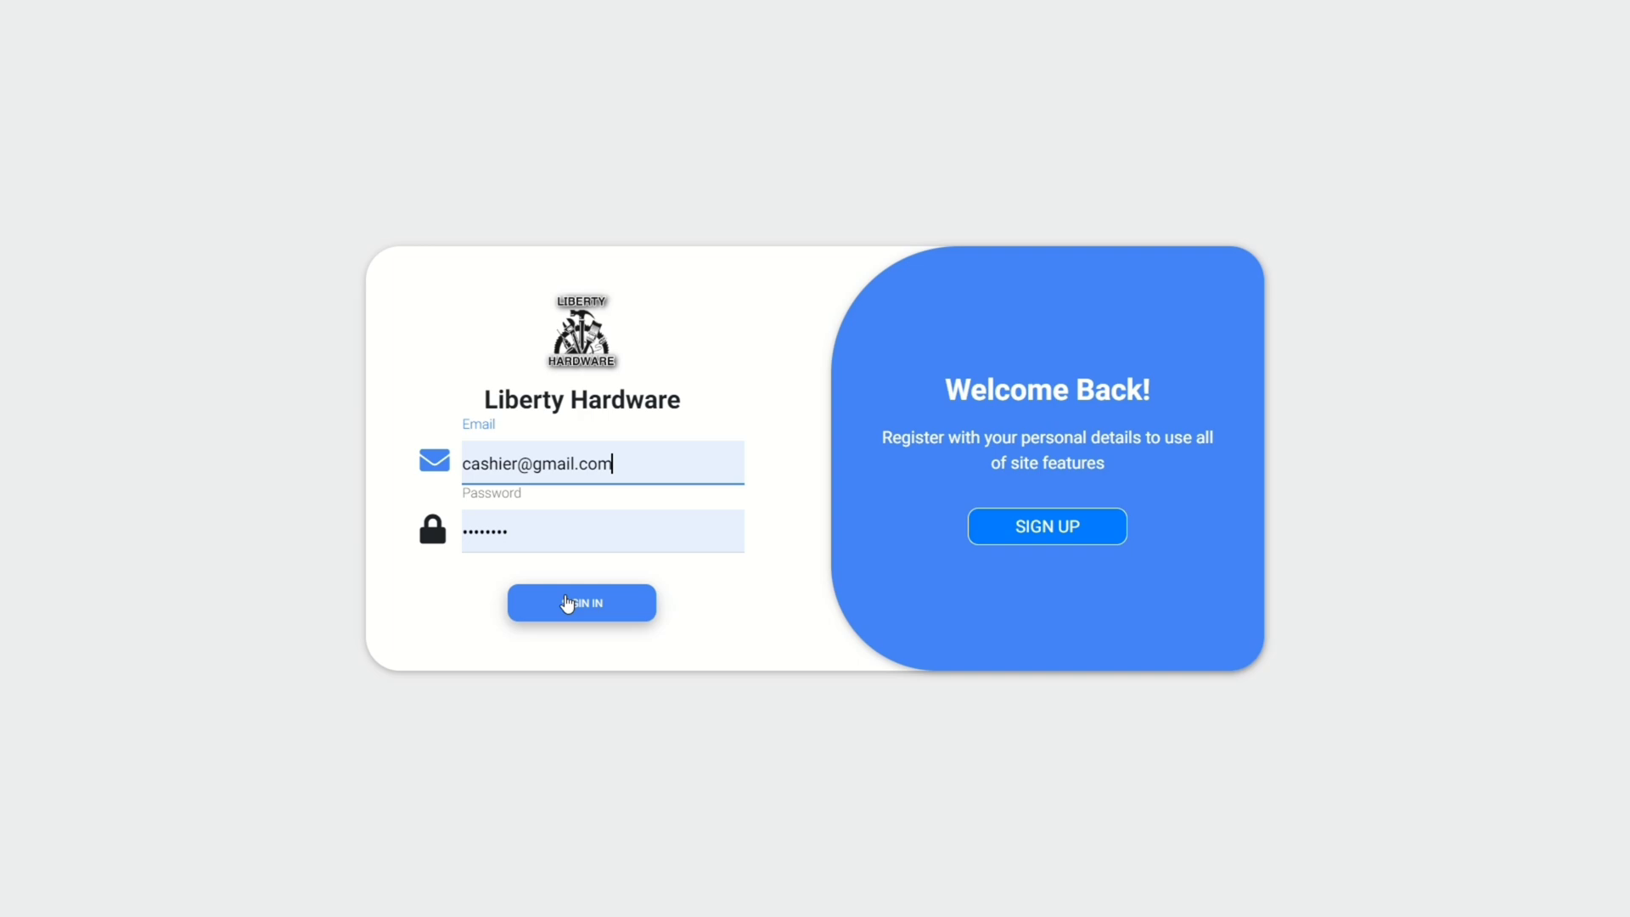
Sign in with the saved cashier account and place an order for the 21:24 walk-in quotation.
{"action": "left_click", "coordinate": [569, 601]}
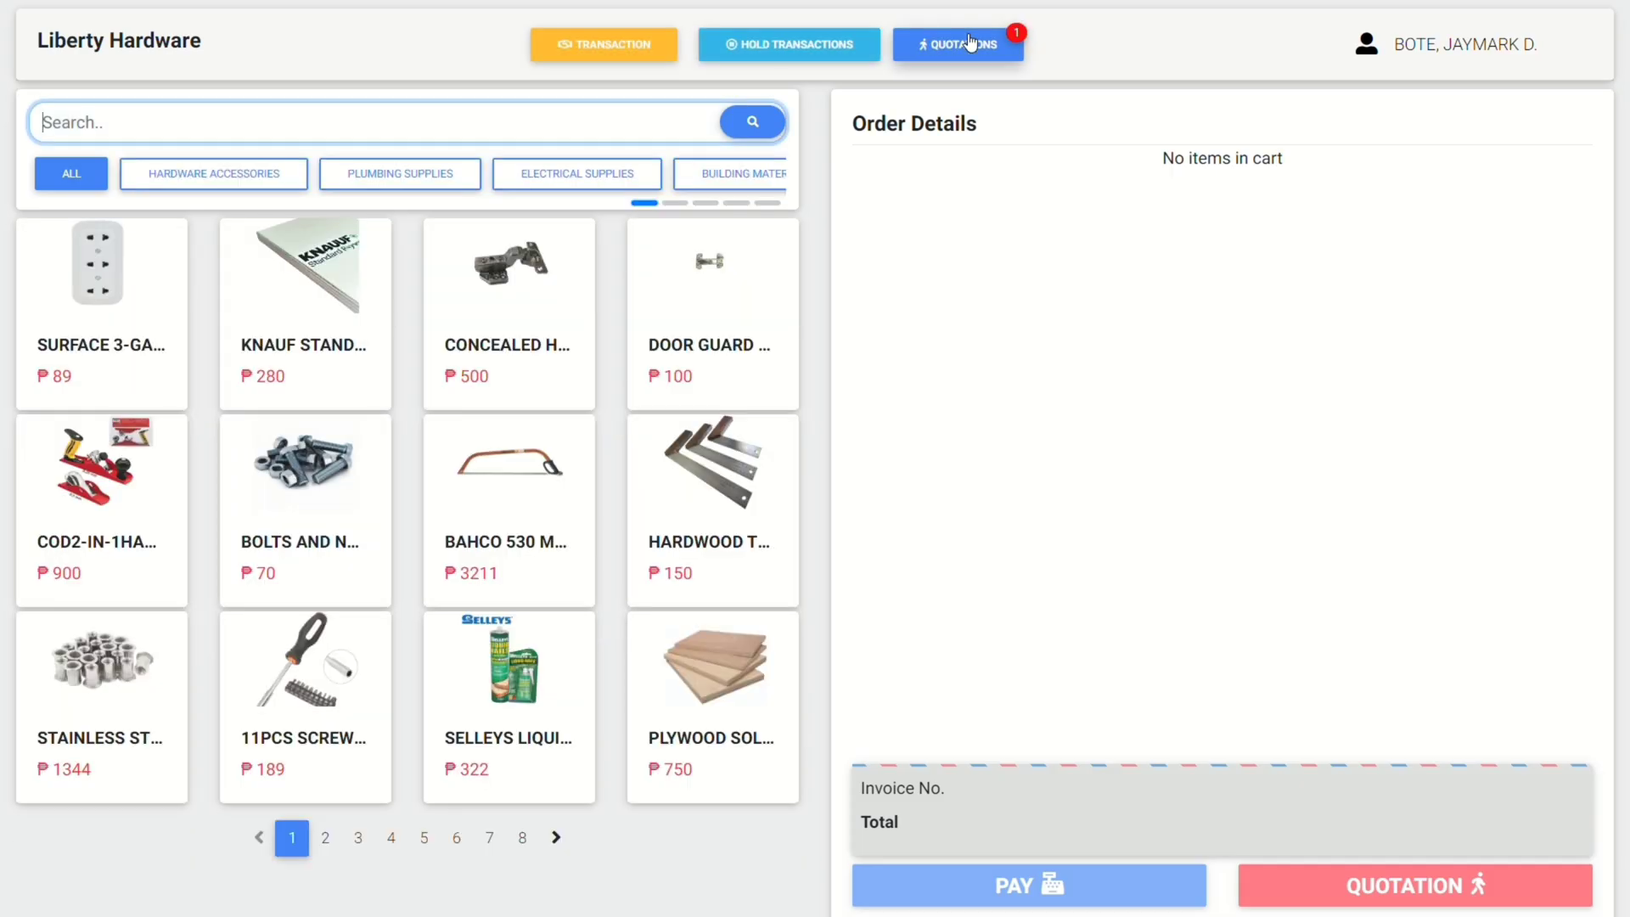
{"action": "left_click", "coordinate": [963, 35]}
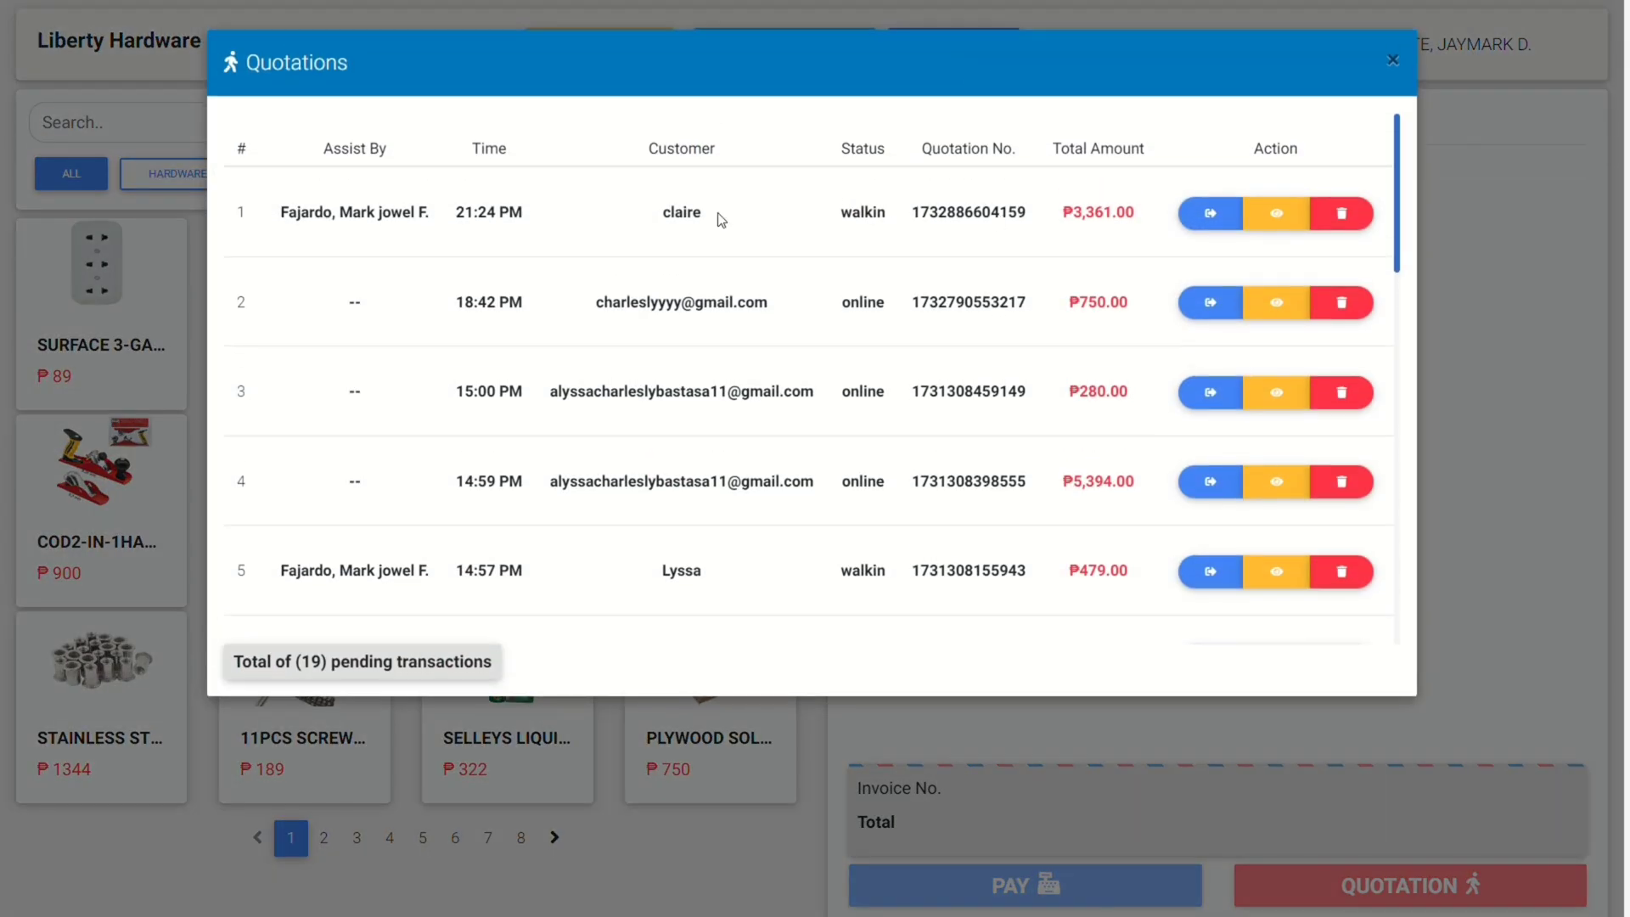
{"action": "left_click", "coordinate": [1225, 215]}
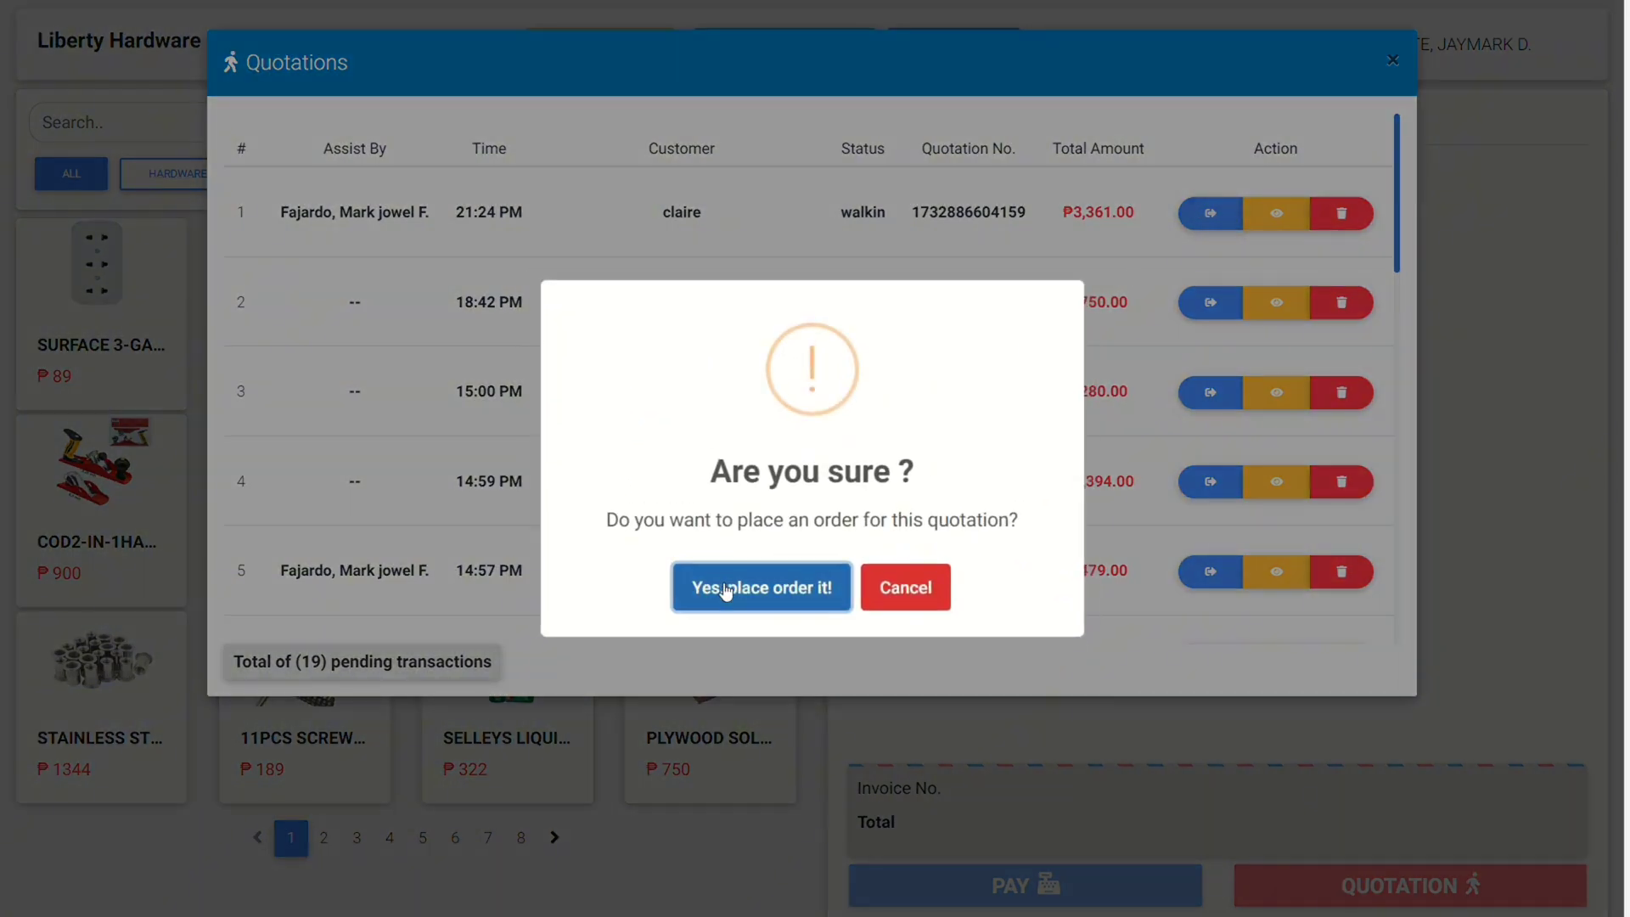
{"action": "left_click", "coordinate": [717, 586]}
{"action": "left_click", "coordinate": [817, 587]}
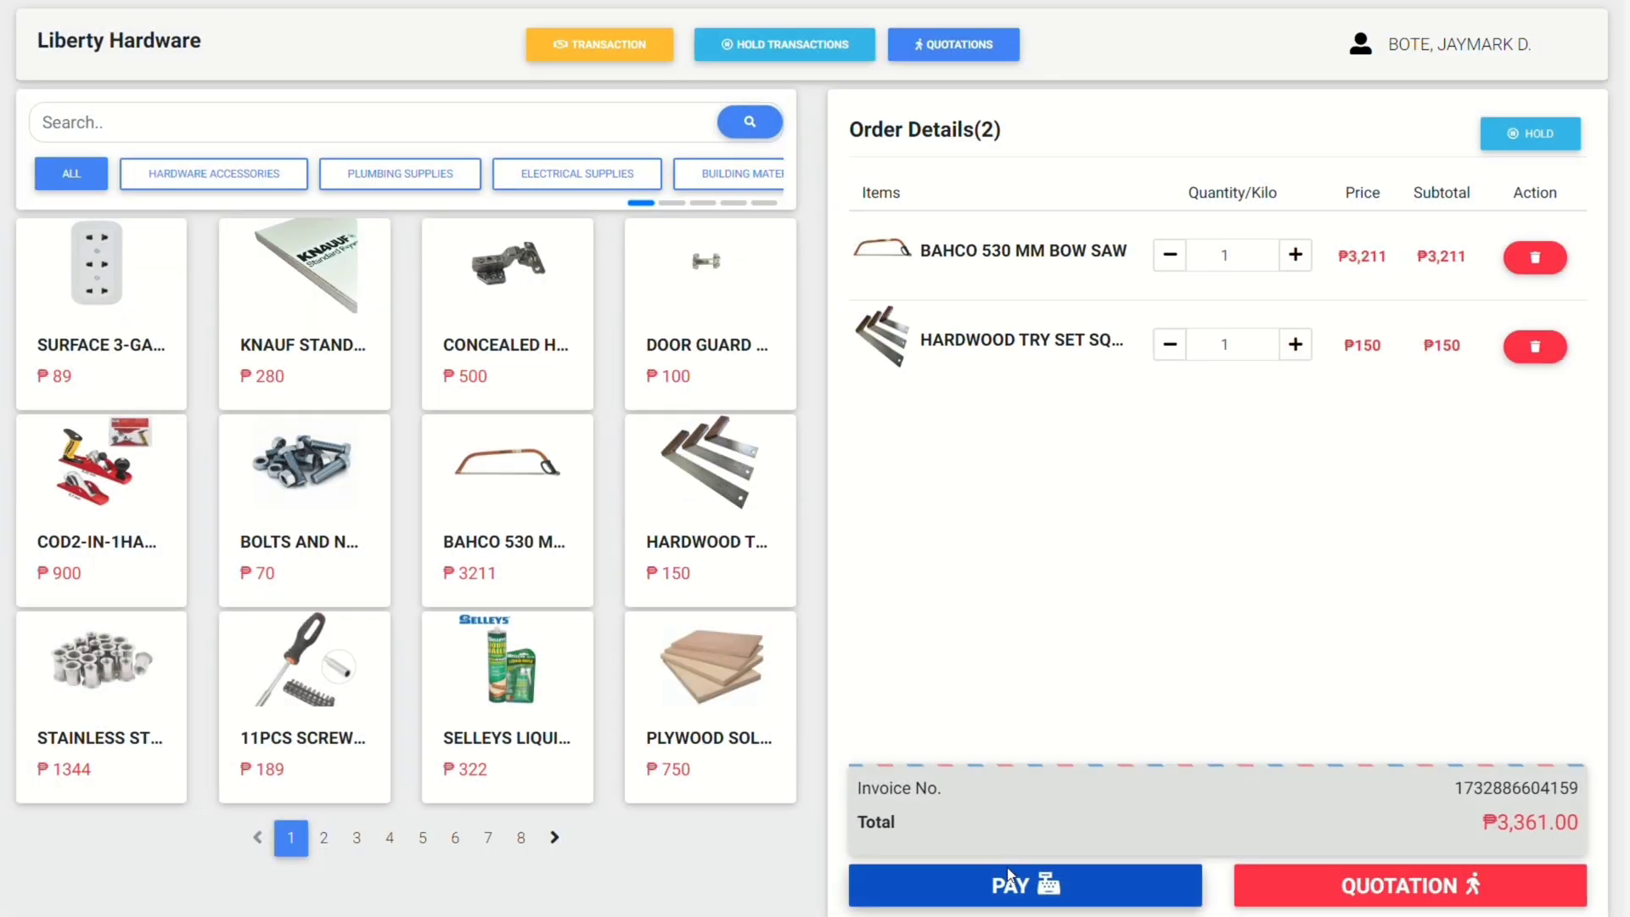
Open the payment for the quotation's order, enter the customer's name and set the cash to 4000.
{"action": "left_click", "coordinate": [1007, 868]}
{"action": "left_click", "coordinate": [779, 348]}
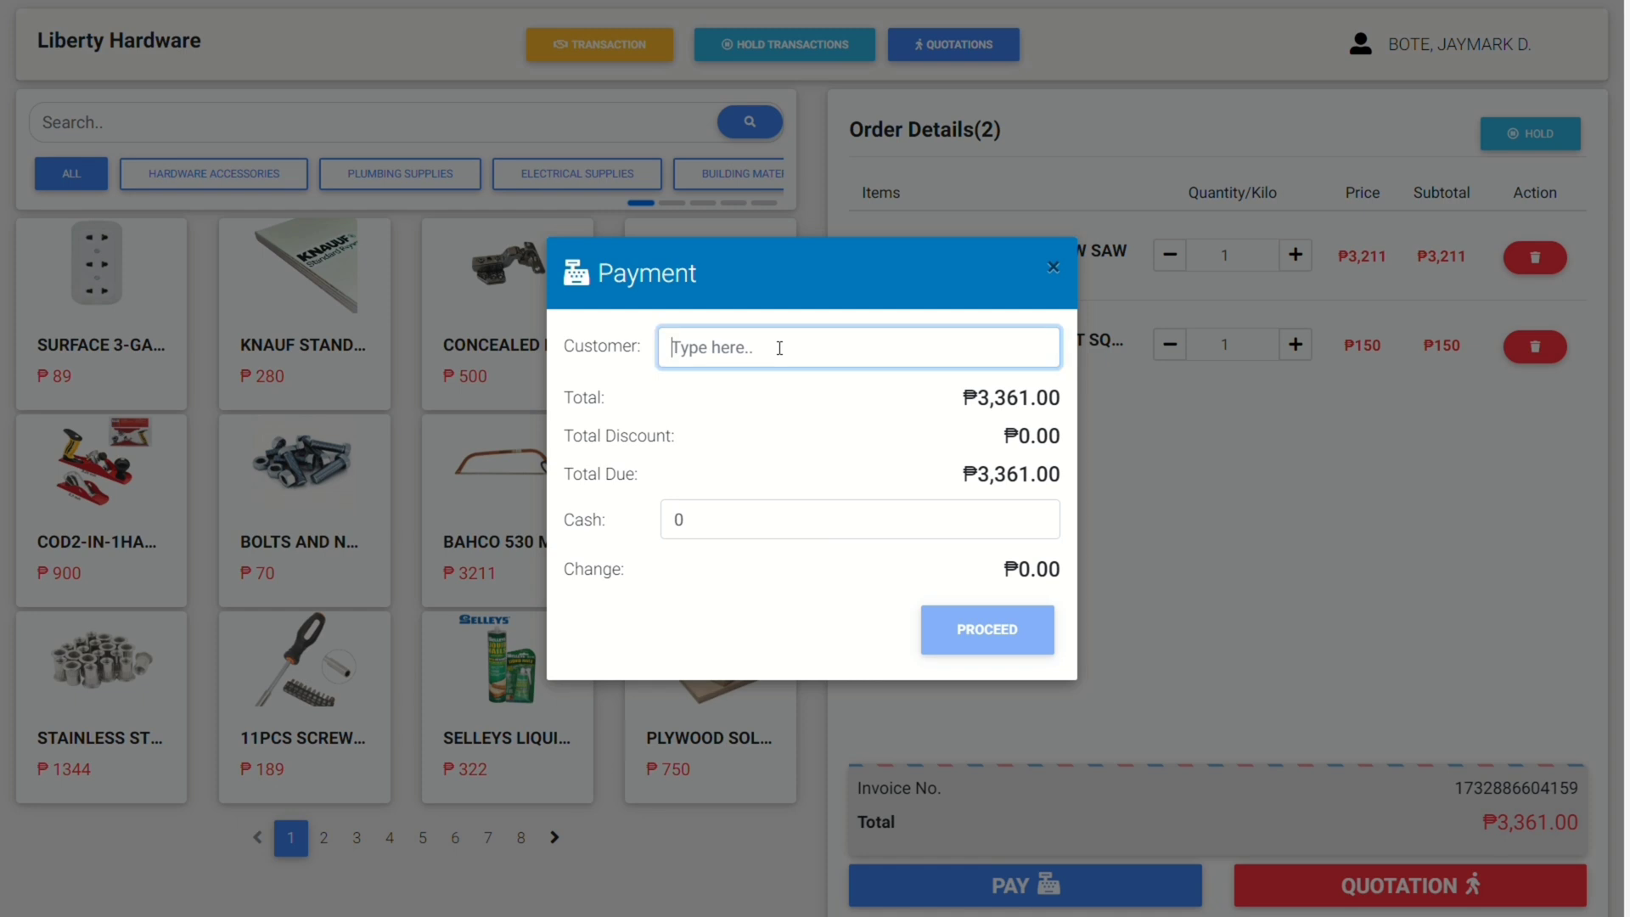
{"action": "type", "text": "claire"}
{"action": "left_click", "coordinate": [766, 520]}
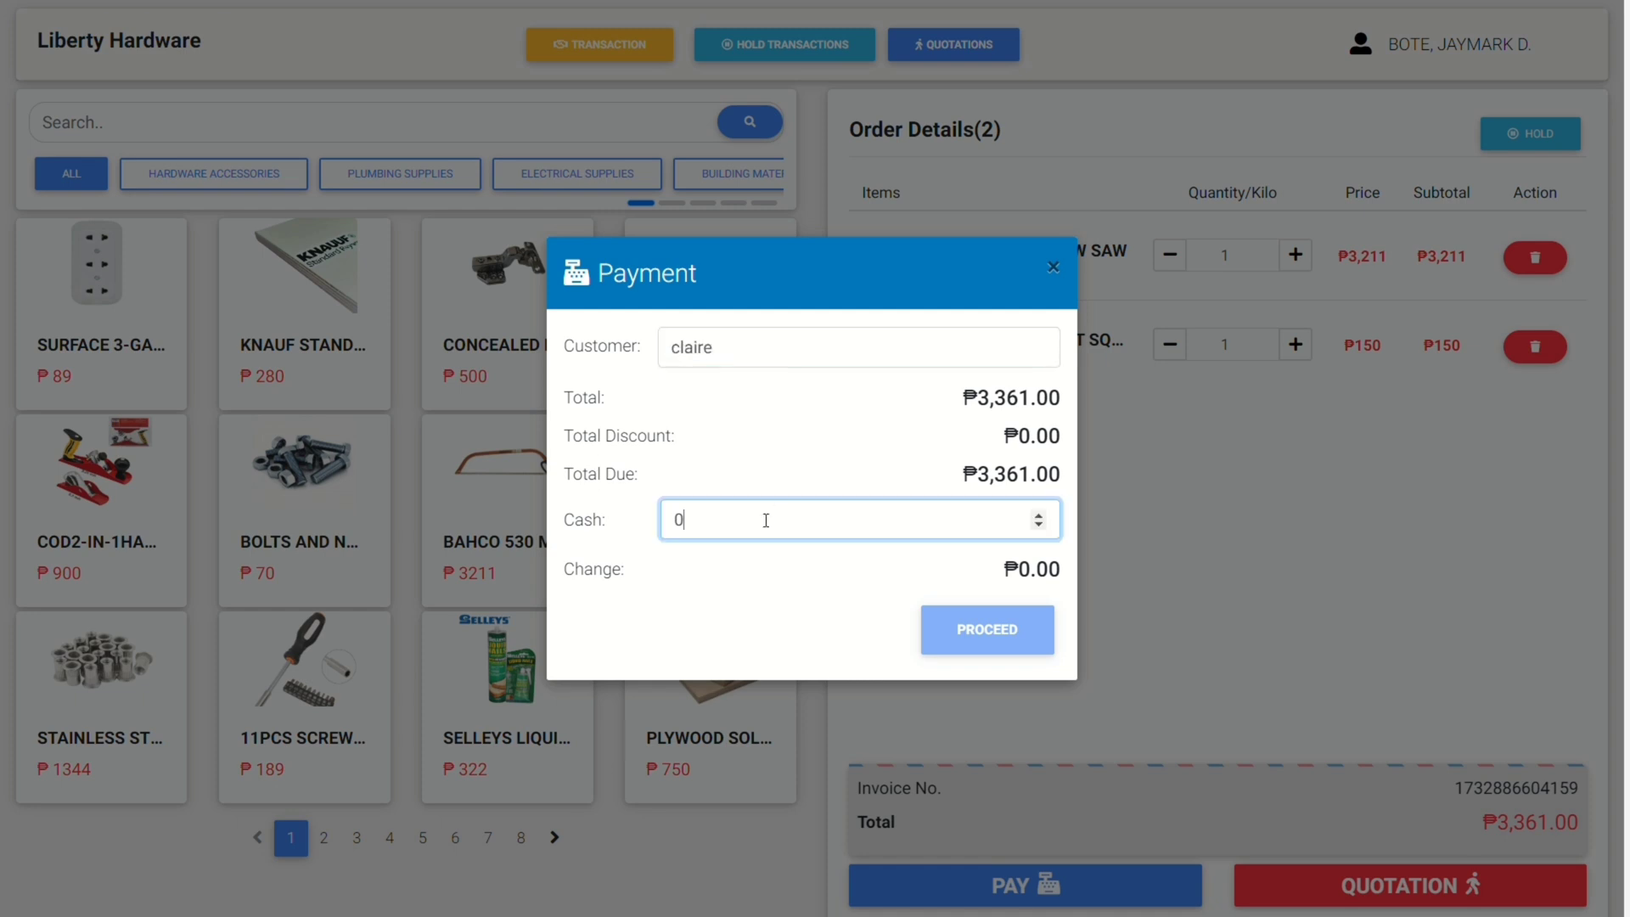
{"action": "type", "text": "4000"}
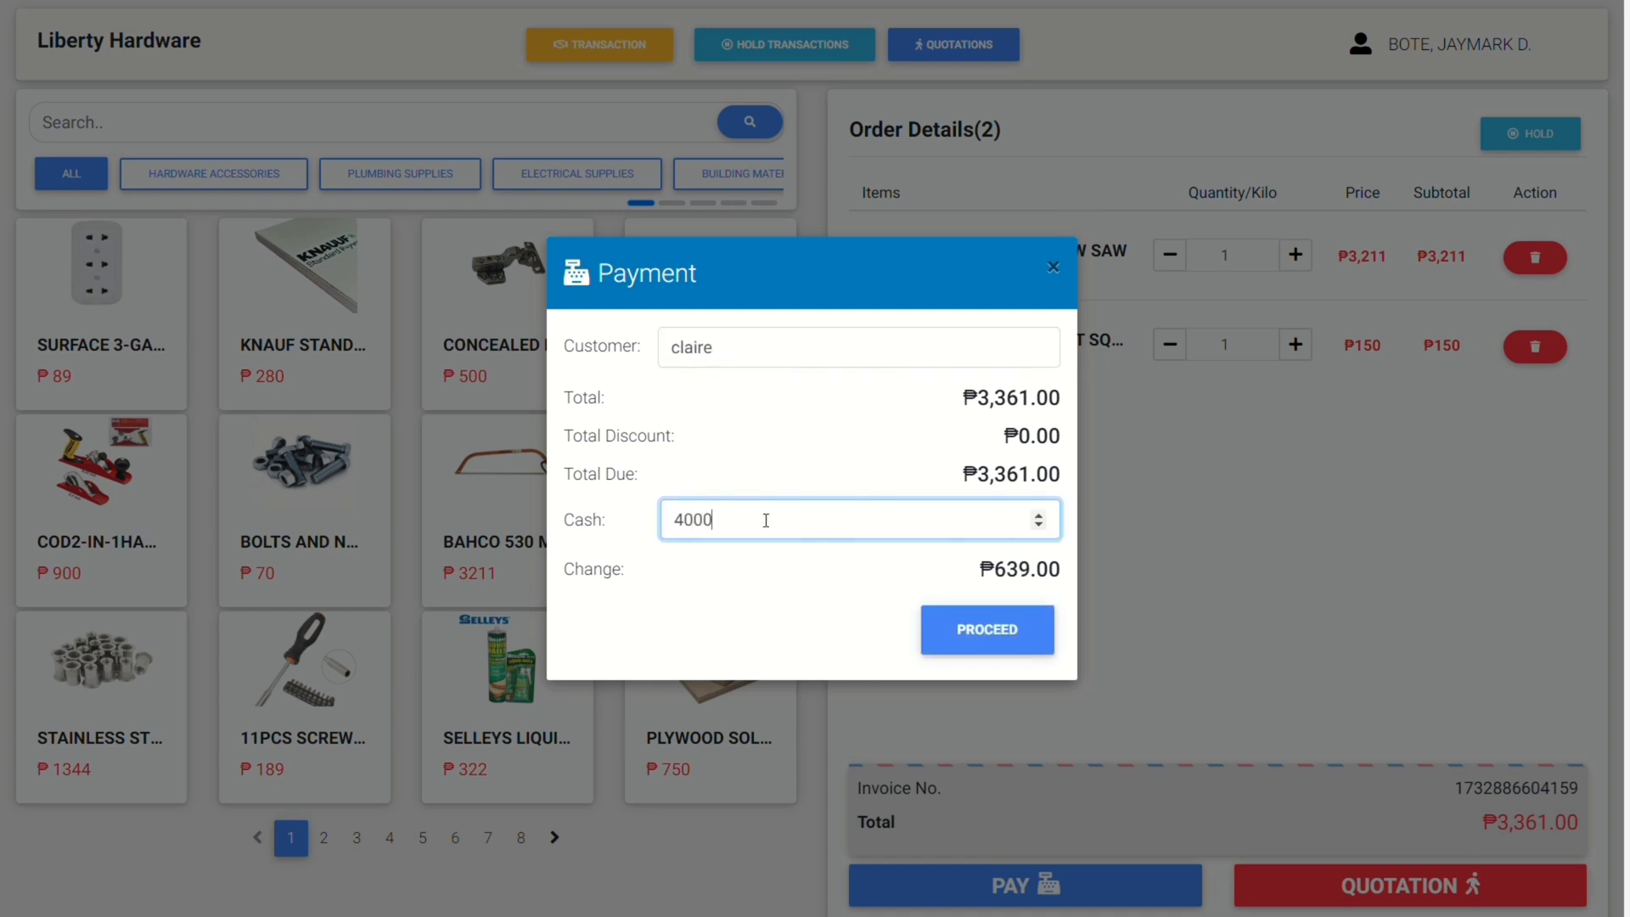